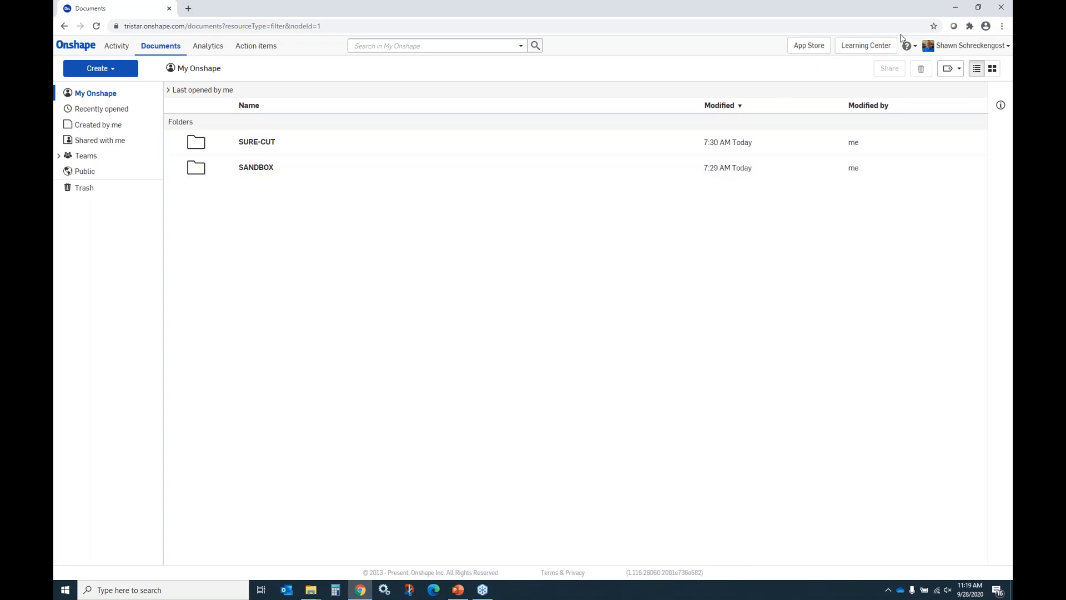
left_click(893, 19)
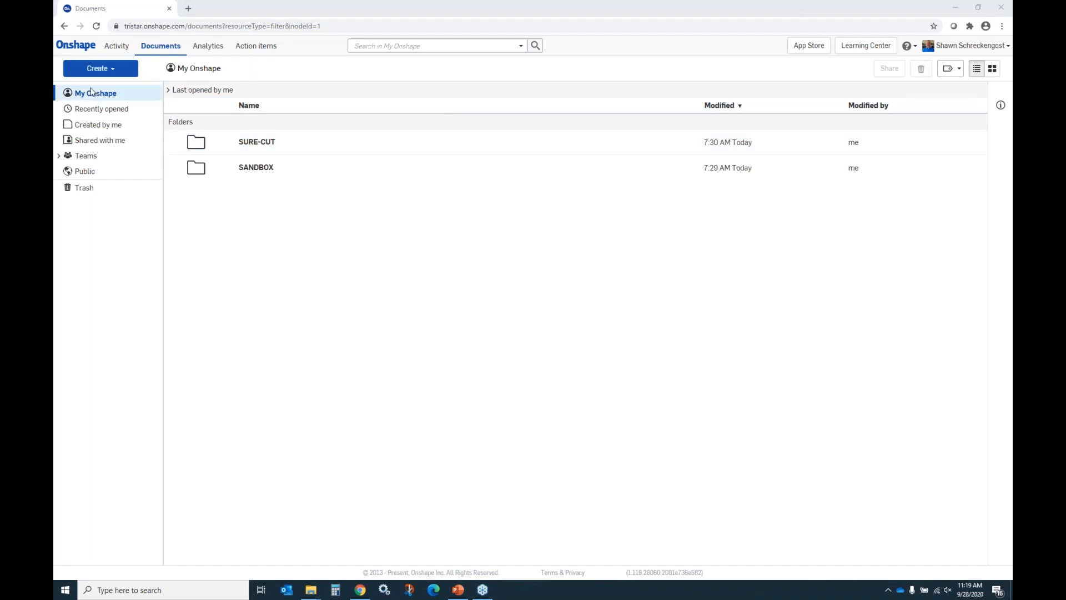
left_click(111, 69)
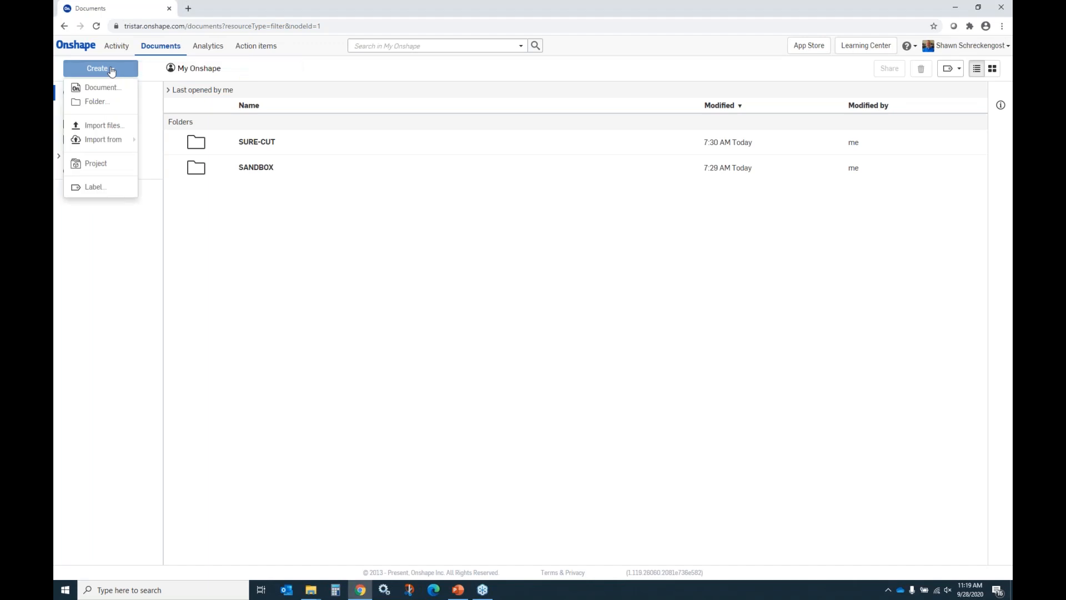
left_click(98, 69)
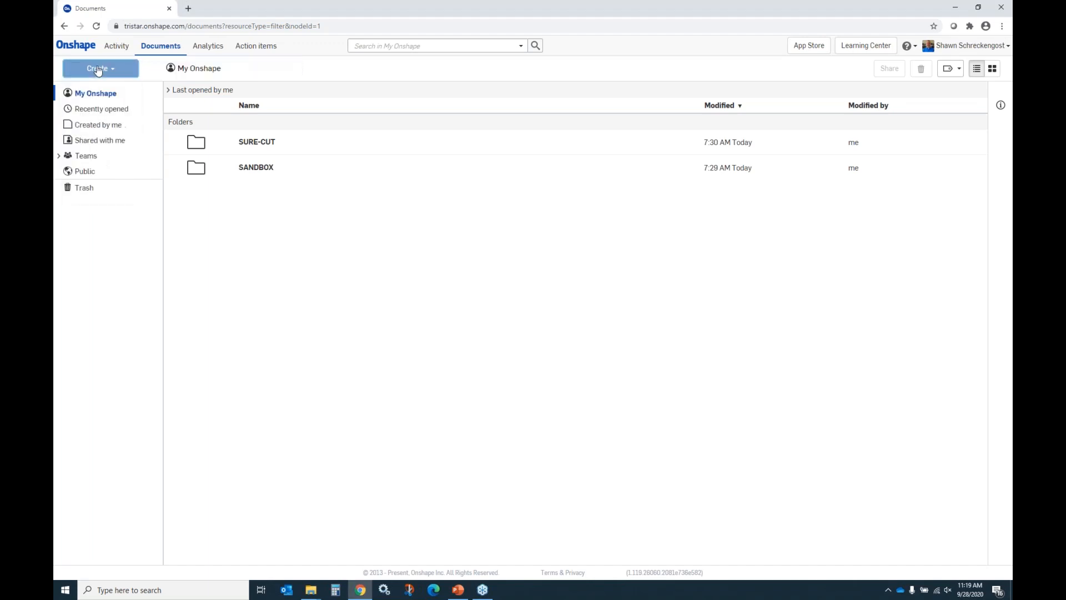
left_click(999, 17)
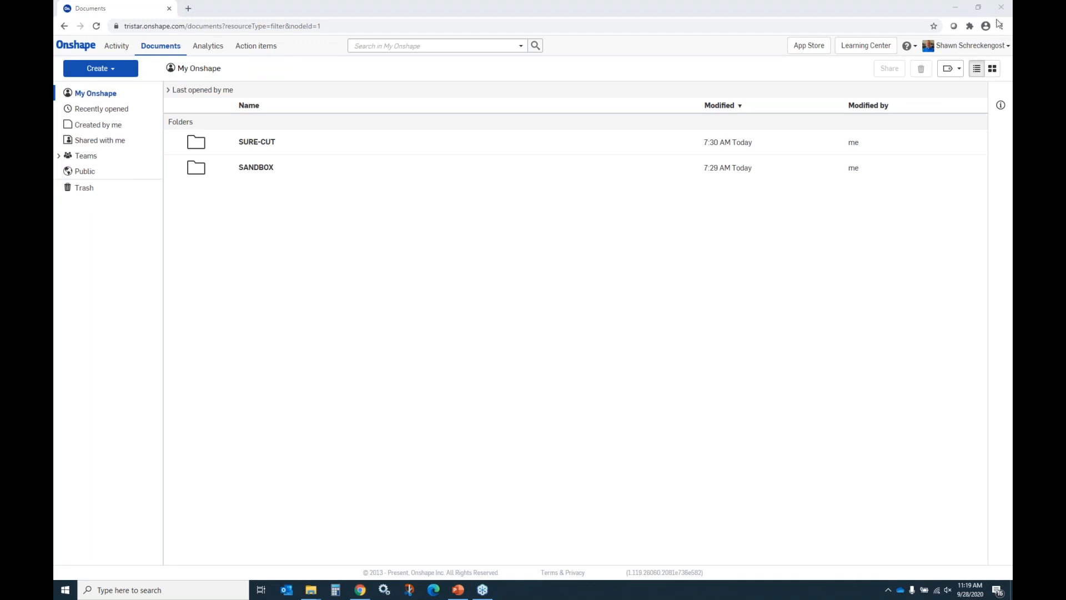
View the account's profile page, and return to the documents list.
left_click(1008, 46)
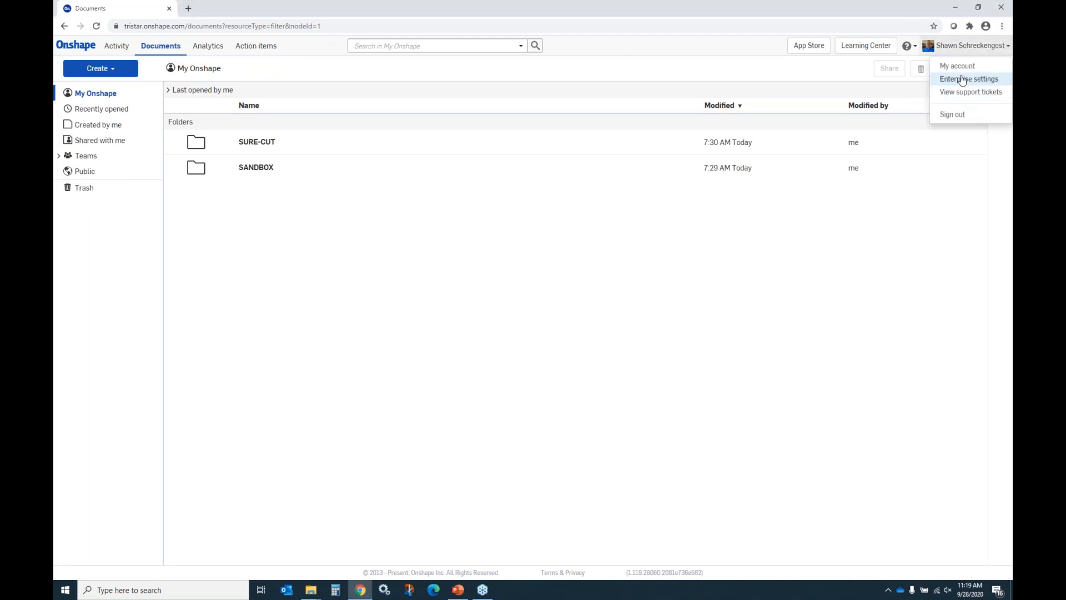
left_click(960, 66)
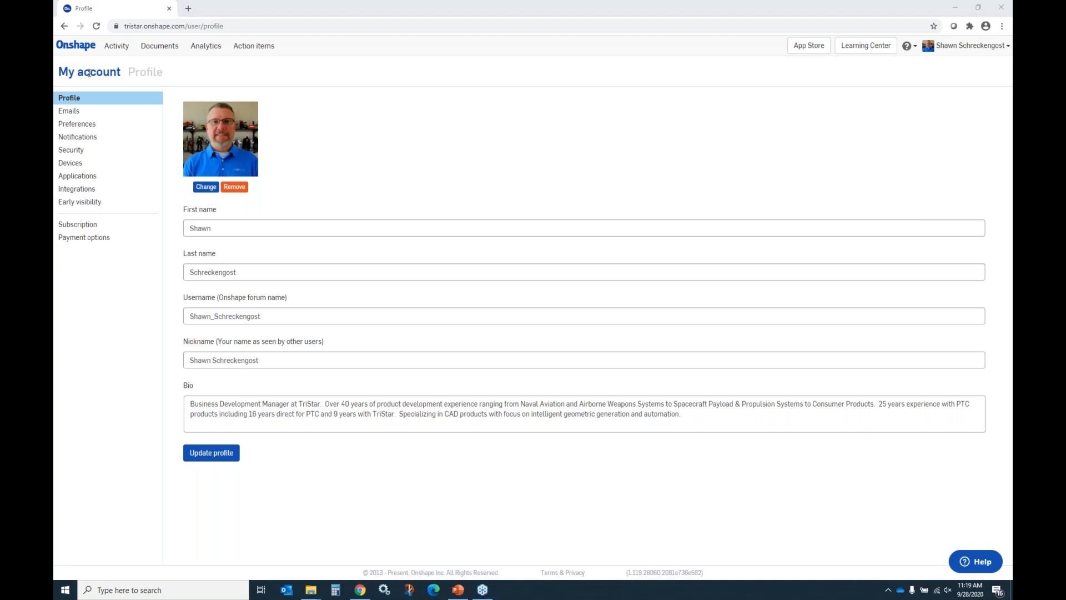
left_click(78, 49)
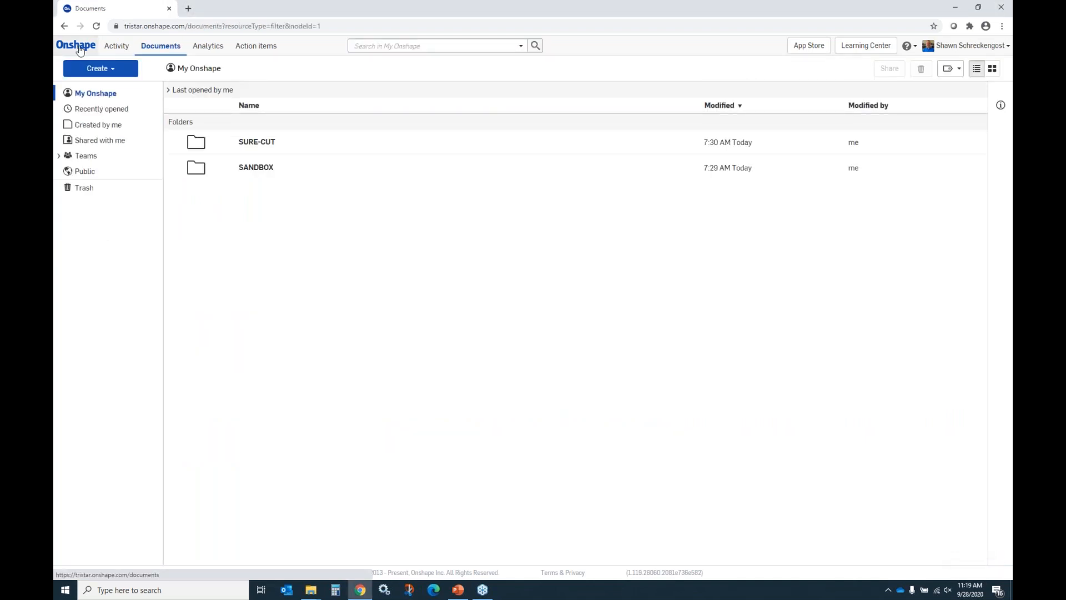
Open the ACME SURE-CUT document from the SURE-CUT folder and take a closer look at its parts.
left_click(255, 146)
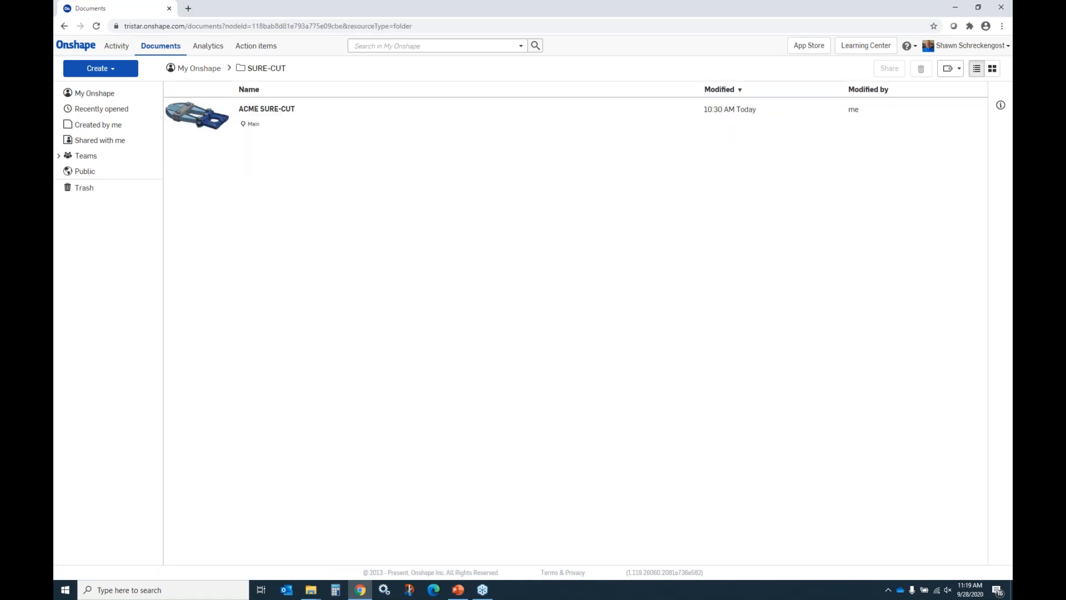
left_click(265, 114)
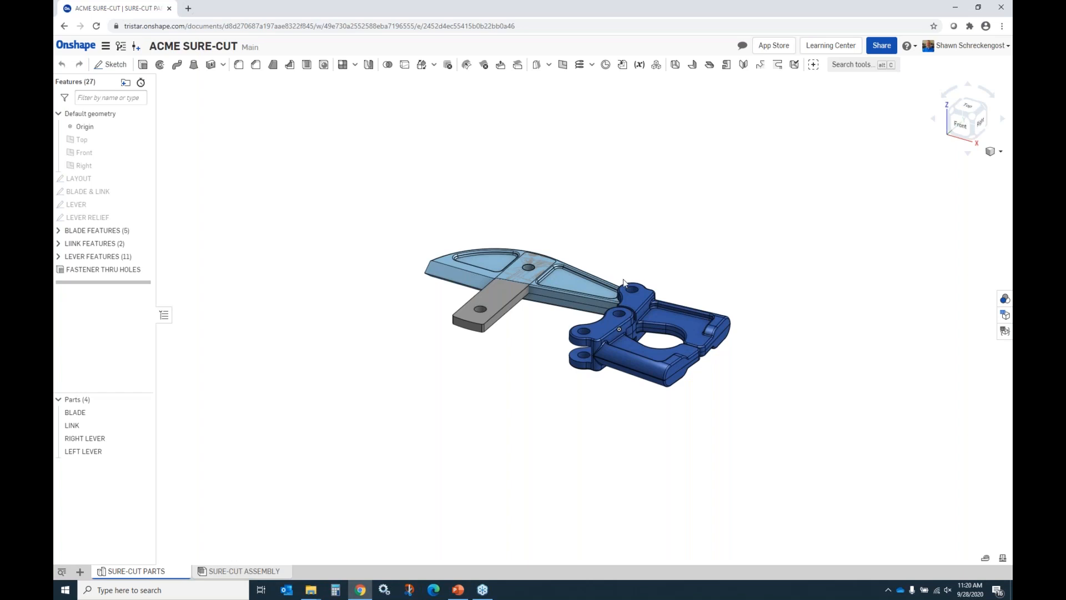
scroll(575, 291, "down", 2)
scroll(575, 291, "up", 3)
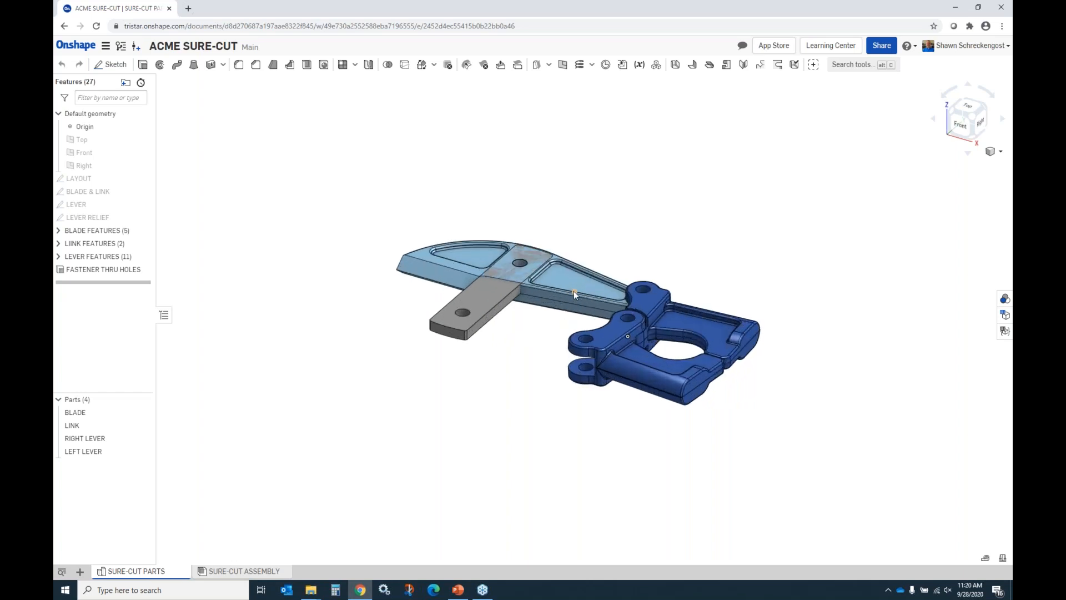
scroll(574, 291, "up", 2)
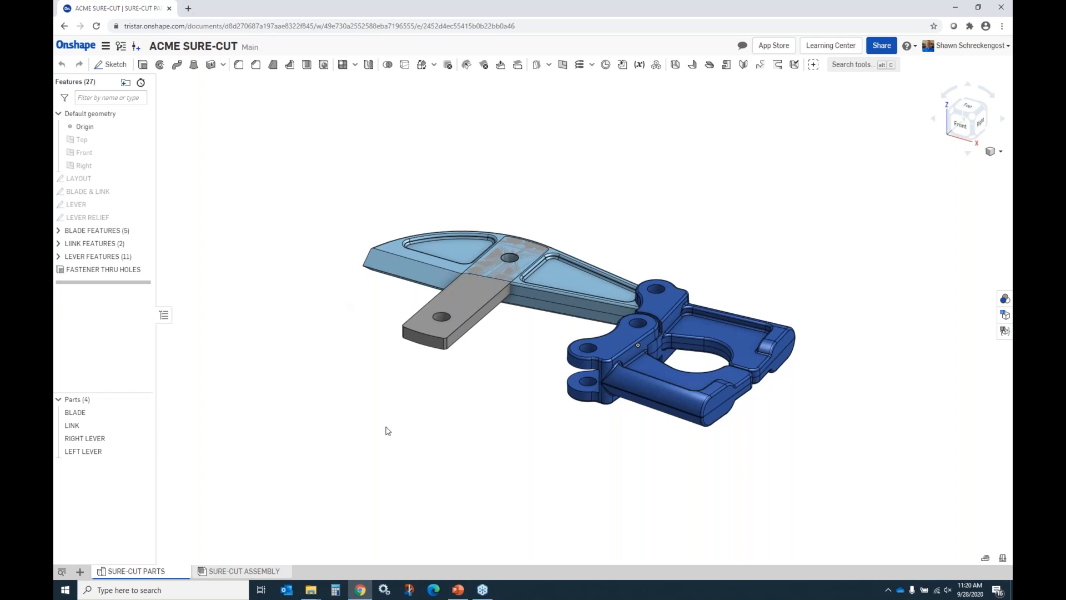
Look over the SURE-CUT ASSEMBLY, and check the document's version history from SURE-CUT PARTS.
left_click(250, 572)
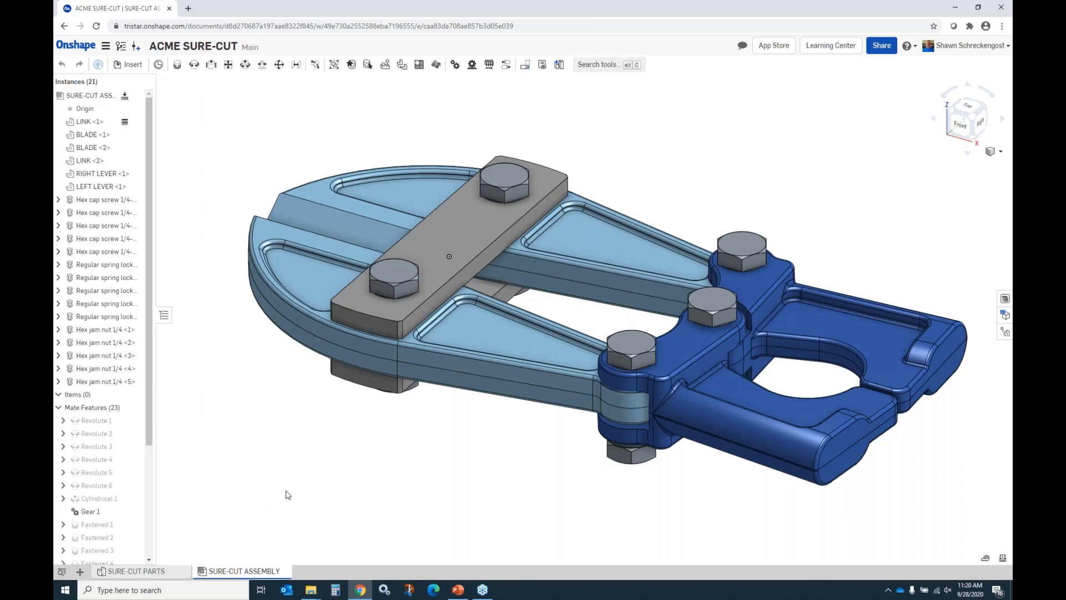
left_click(143, 571)
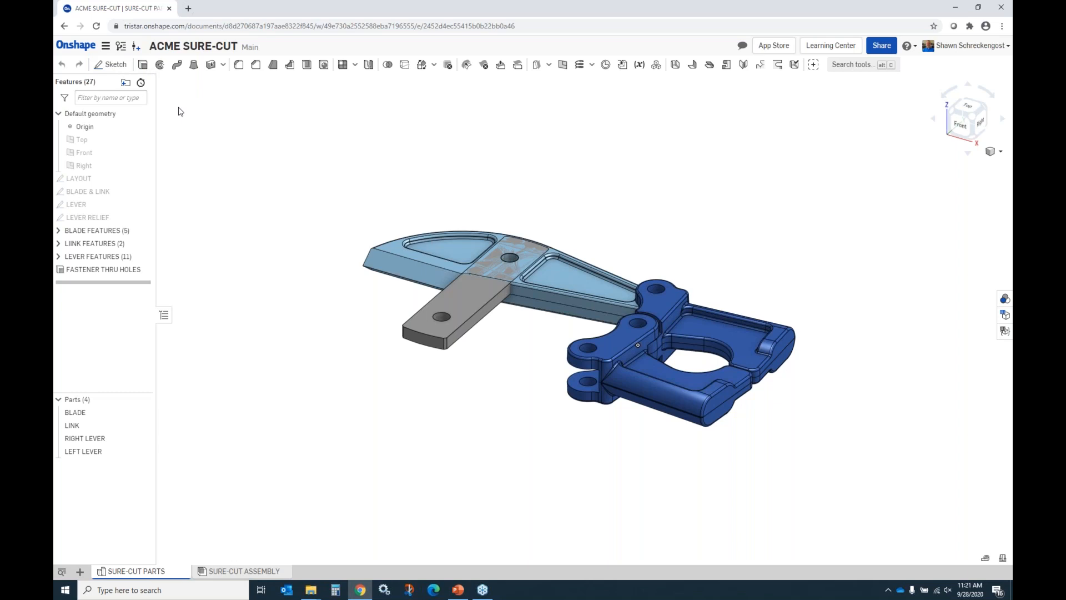
left_click(120, 47)
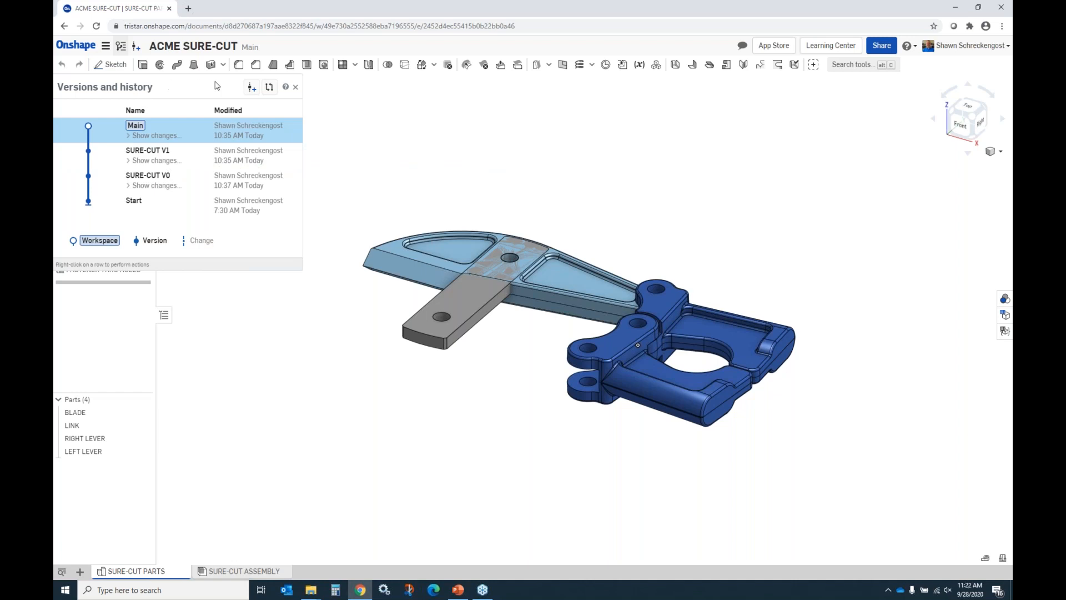
left_click(296, 87)
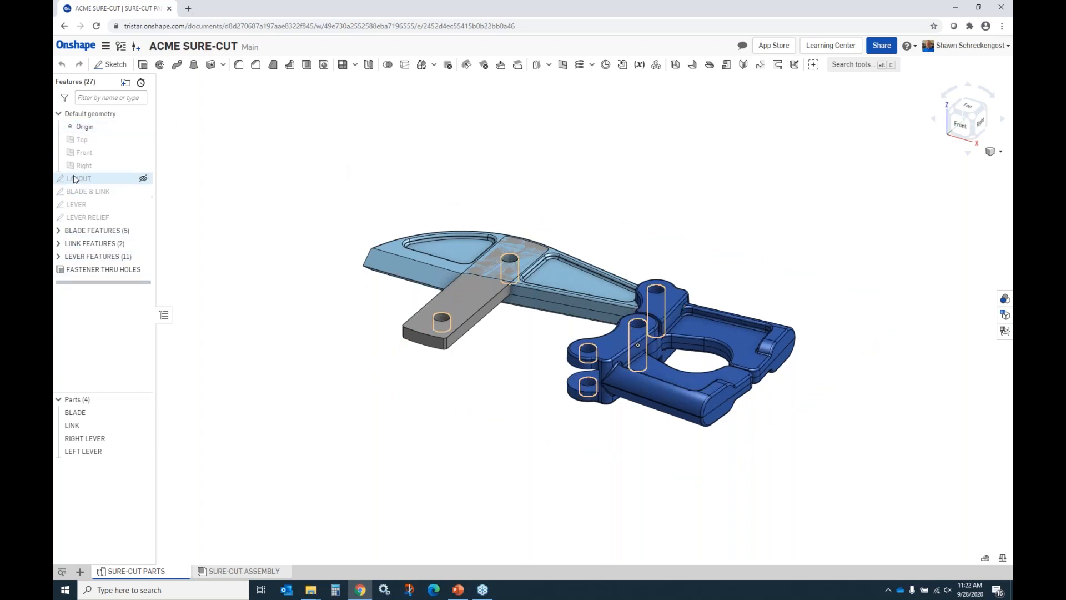
Examine the contents of the blade and link feature folders, and collapse both folders again.
left_click(59, 230)
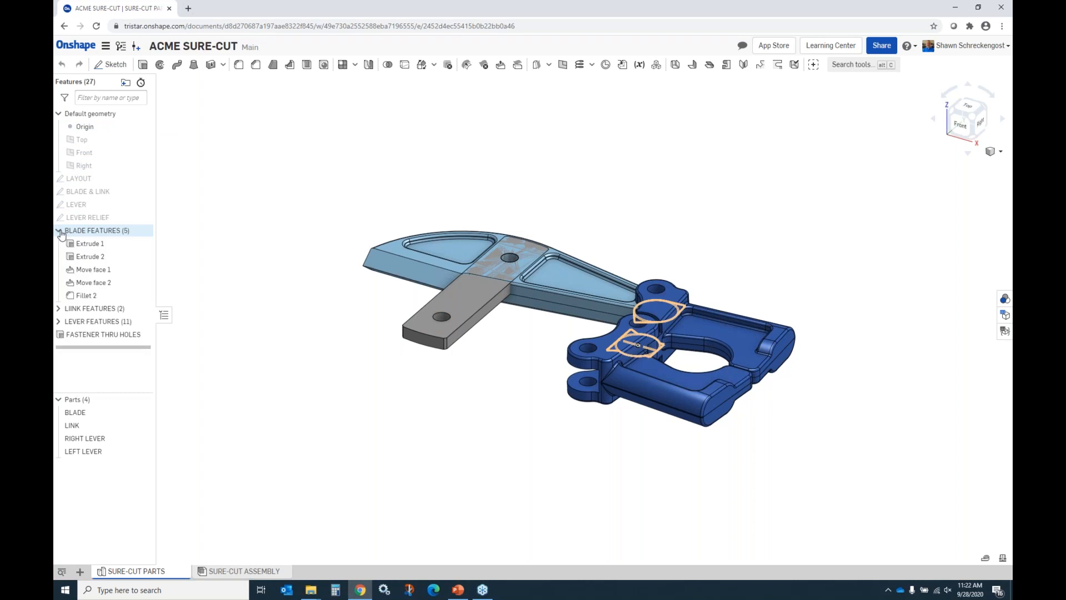
left_click(58, 309)
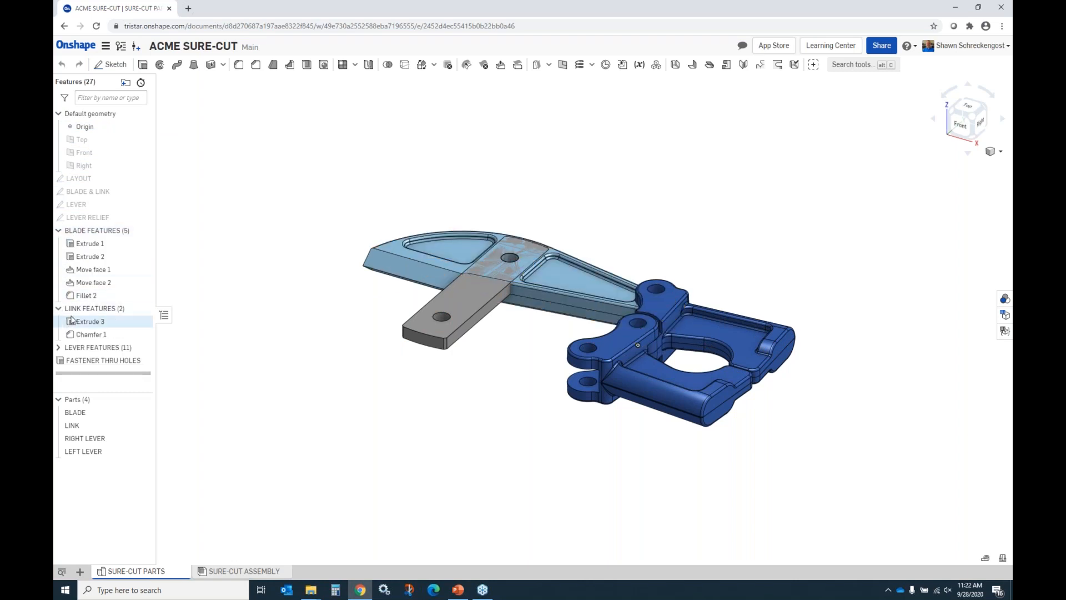
left_click(58, 308)
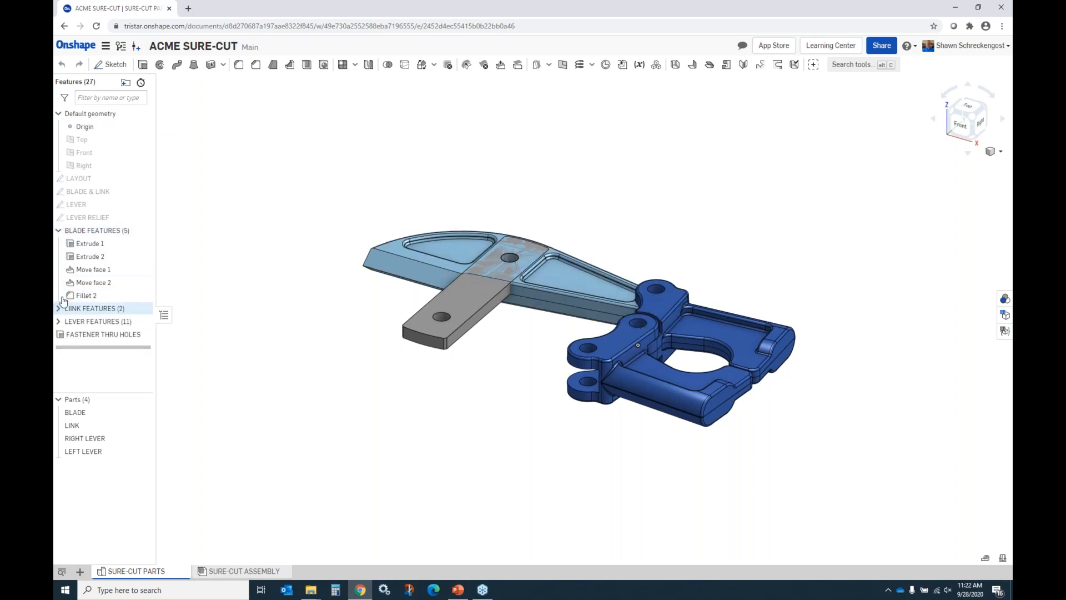
left_click(58, 230)
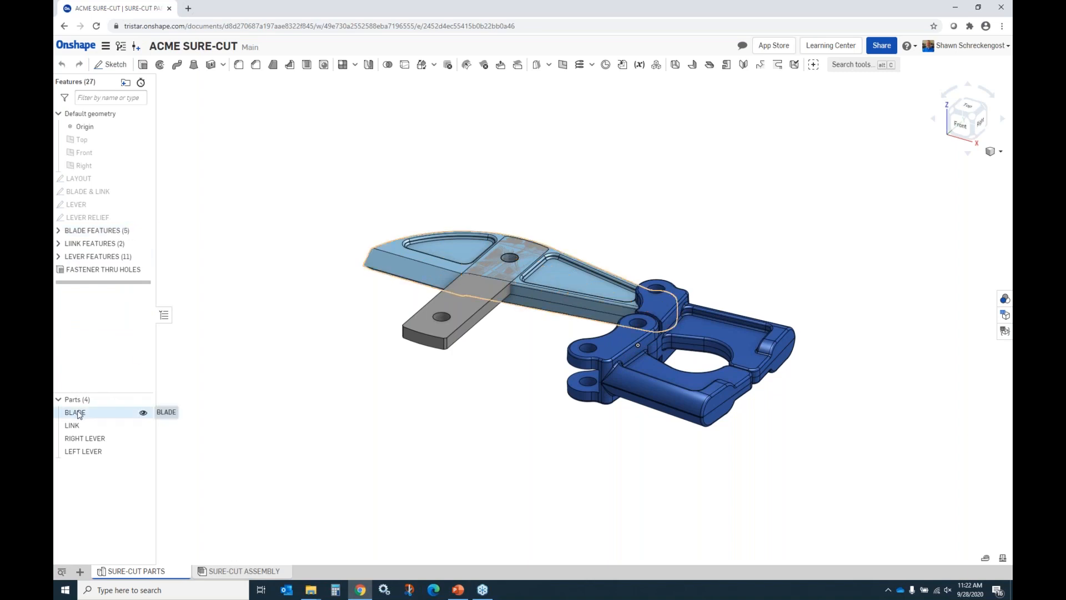
Hide the BLADE, LINK and RIGHT LEVER parts, and show all three again.
left_click(143, 414)
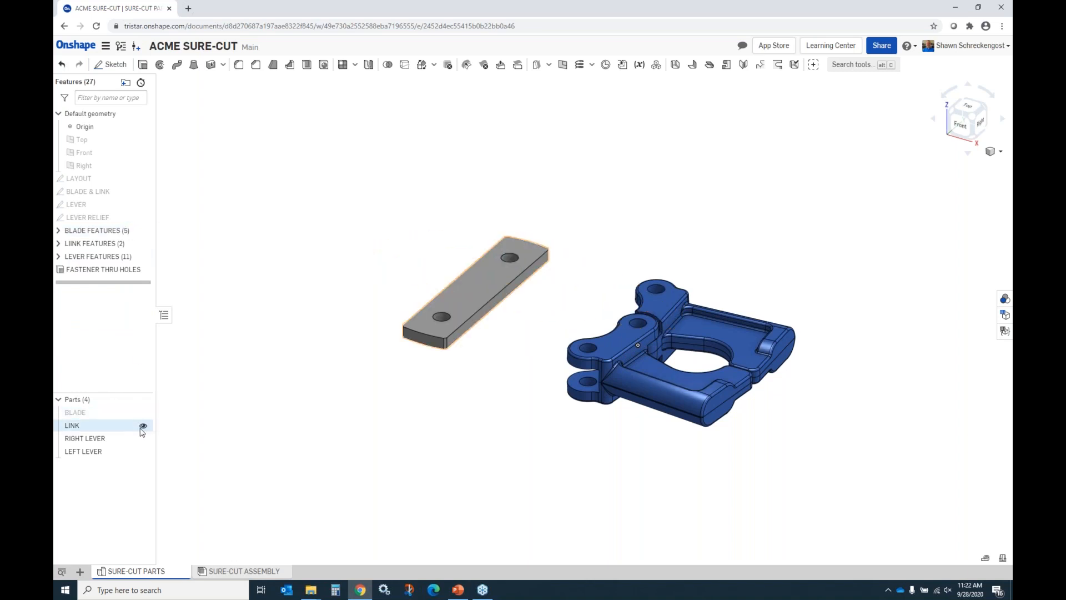
left_click(142, 427)
left_click(143, 439)
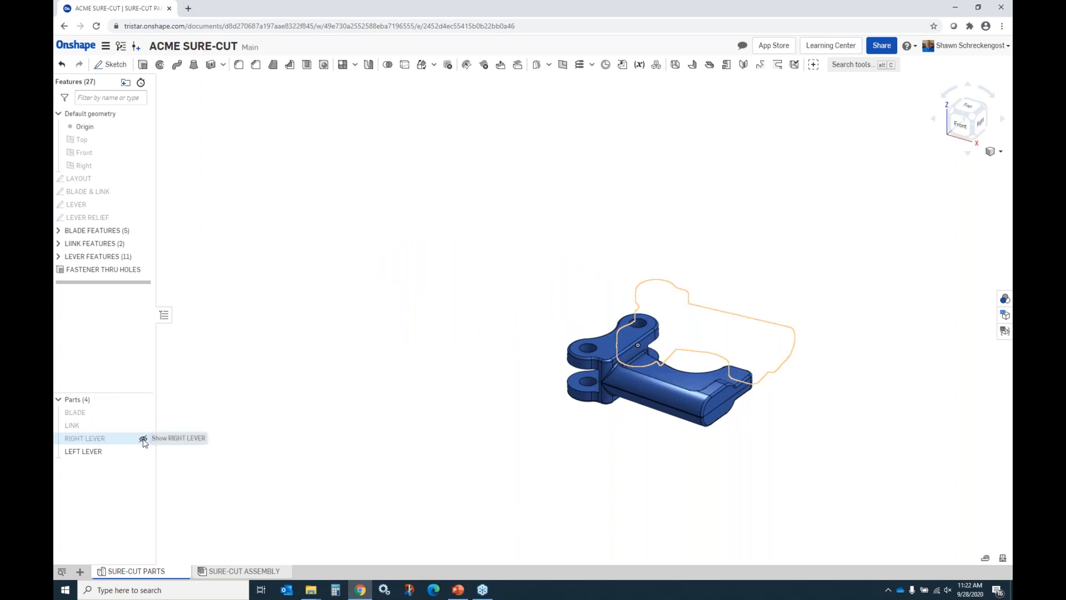
left_click(144, 439)
left_click(143, 426)
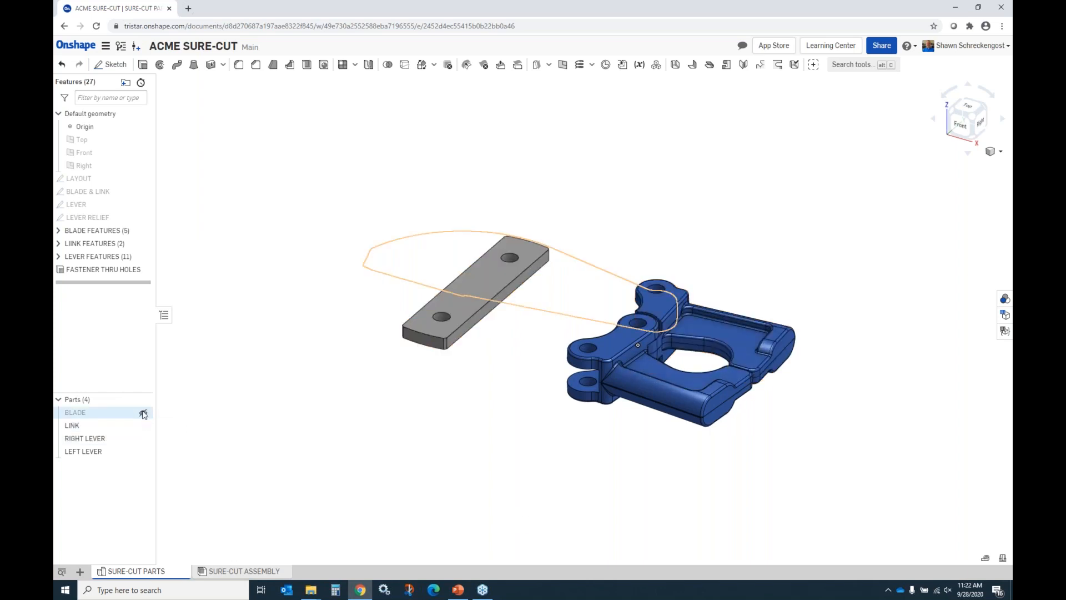
left_click(143, 413)
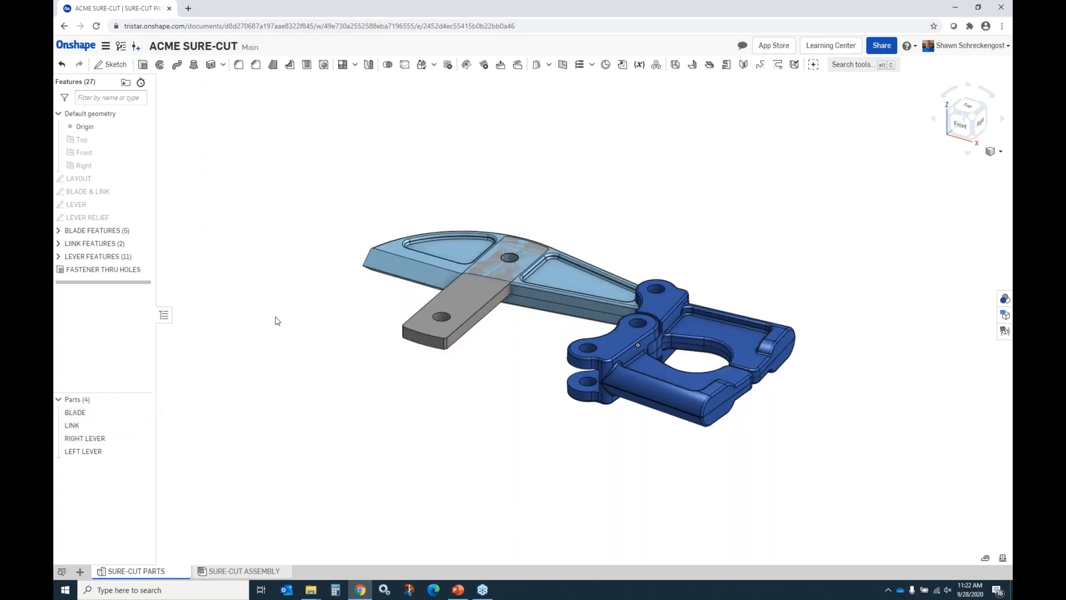
Show the LEVER RELIEF sketch and roll the feature list back to it.
left_click(143, 217)
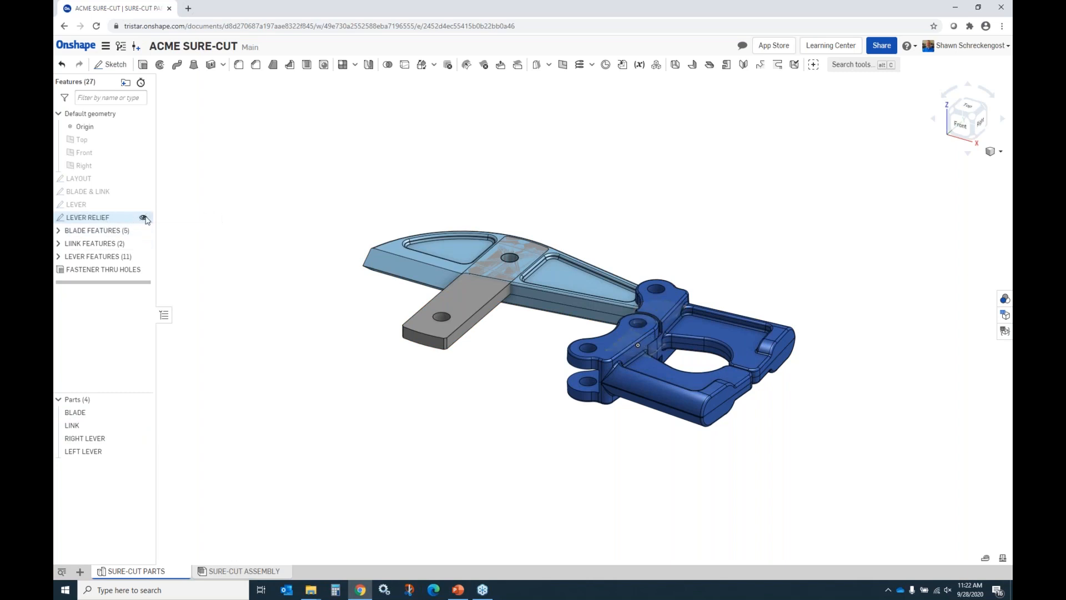
right_click(127, 217)
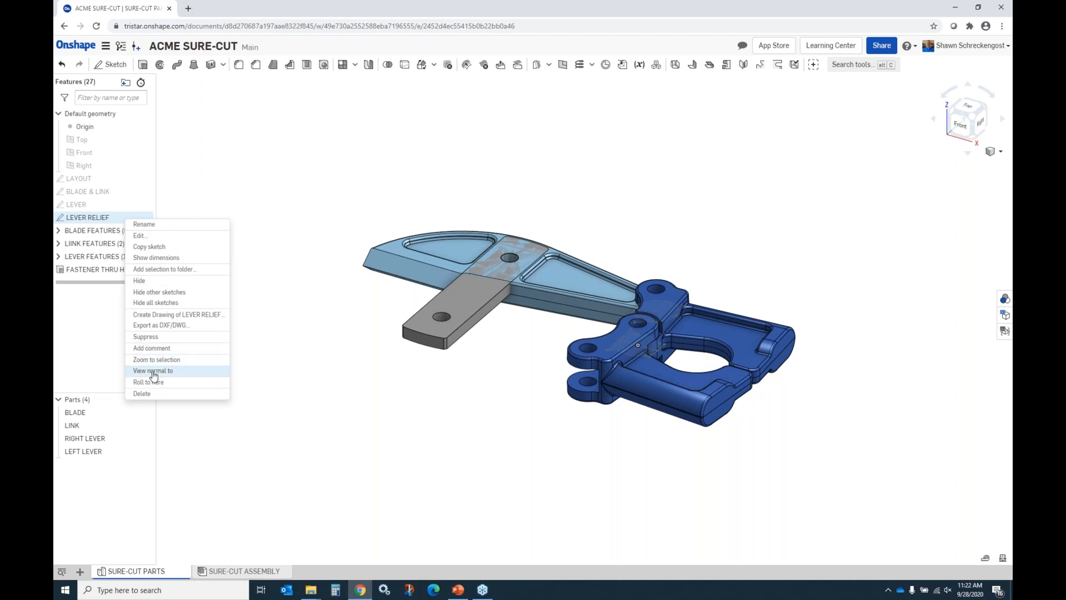
left_click(269, 356)
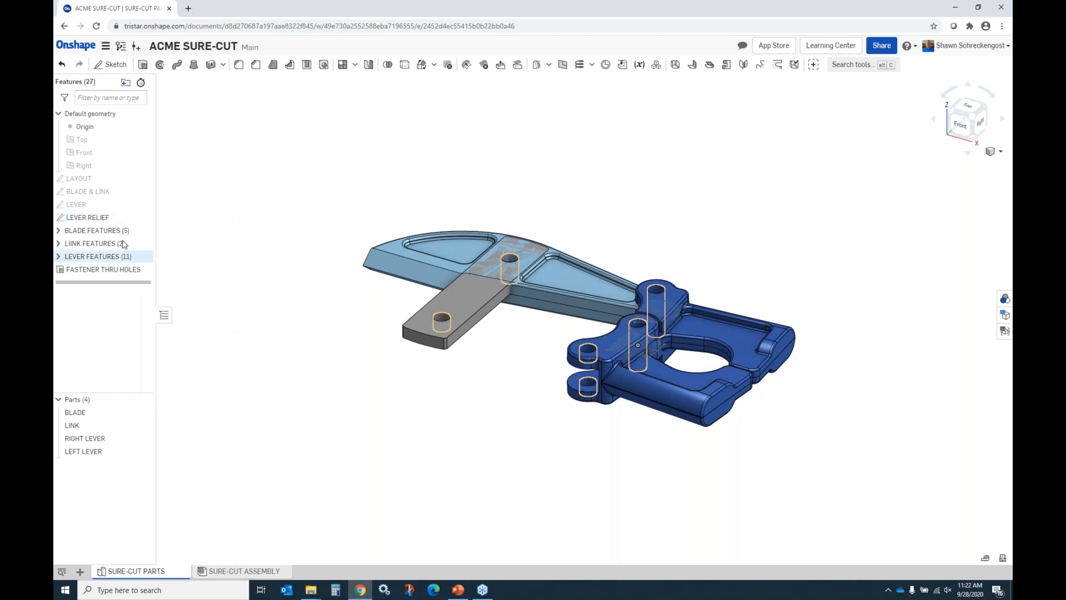
right_click(98, 217)
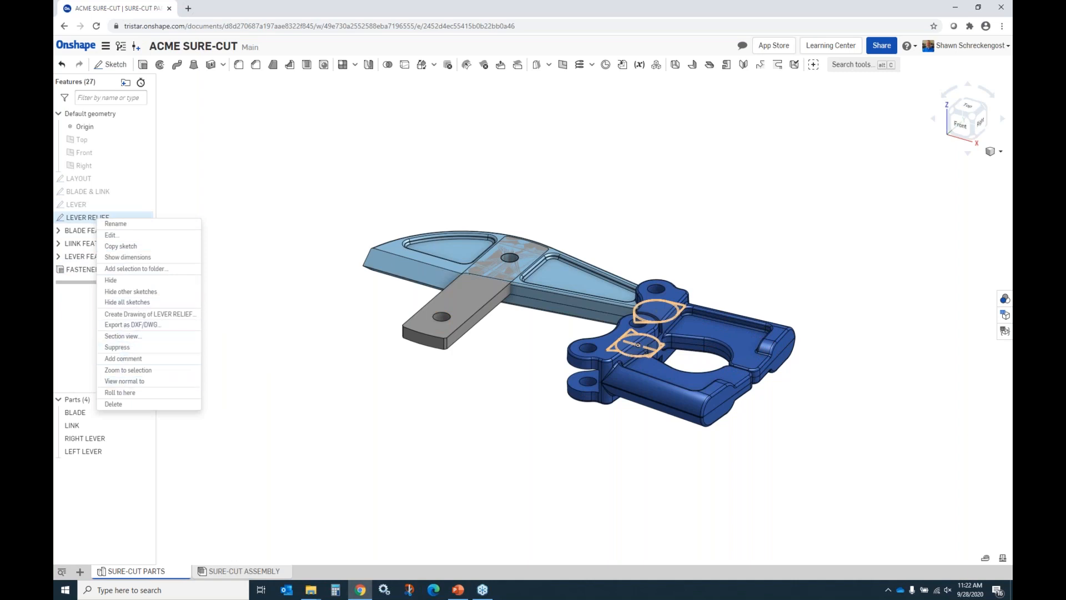
left_click(121, 393)
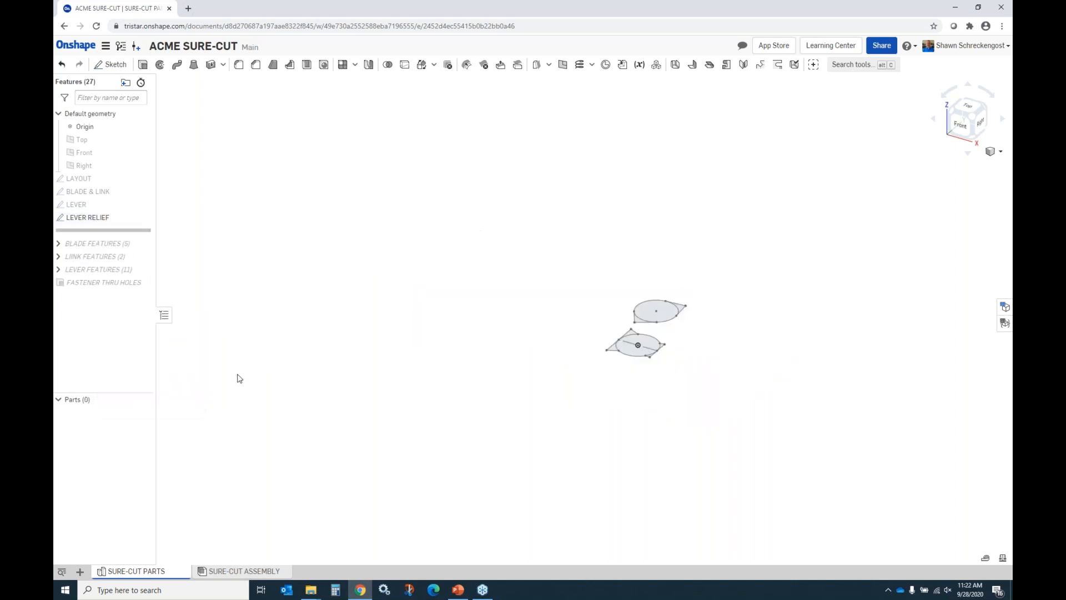
Show the LEVER, BLADE & LINK and LAYOUT sketches.
left_click(143, 204)
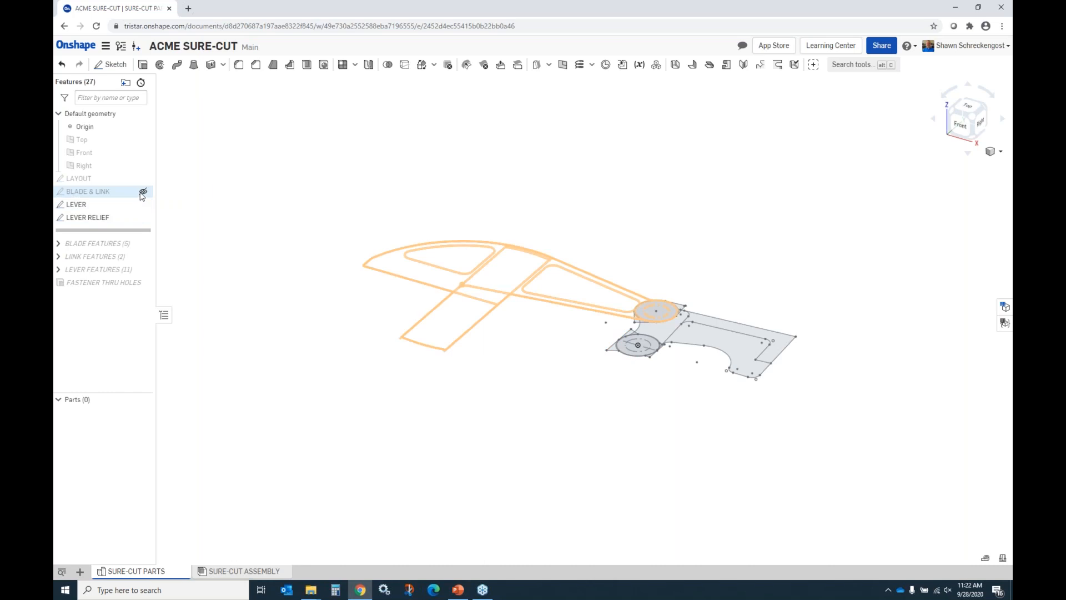
left_click(142, 191)
left_click(143, 178)
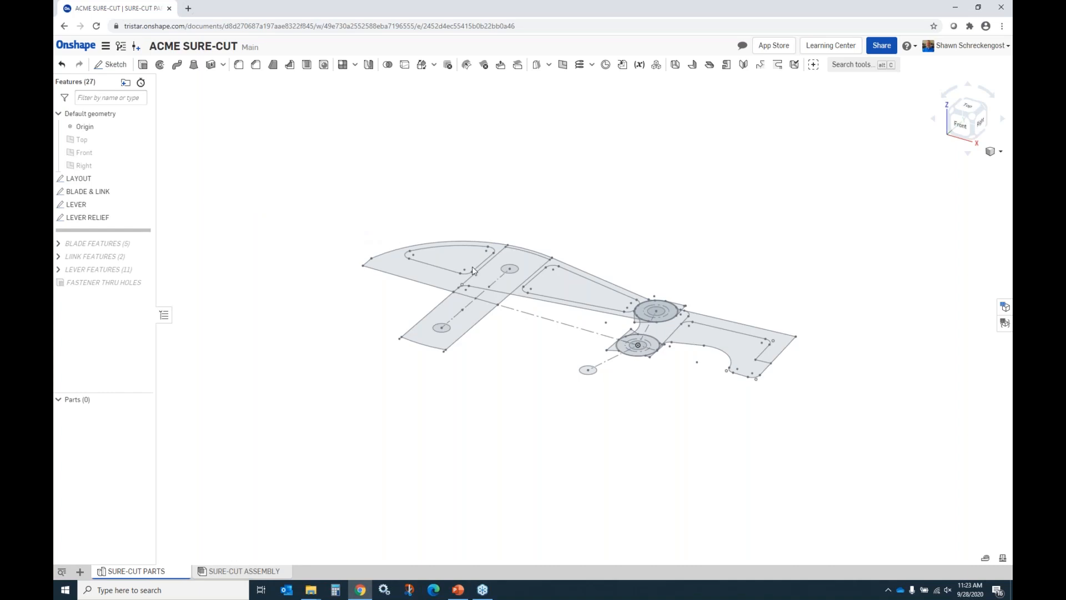
Create a point-normal plane through the LEVER sketch's outer end vertex, perpendicular to its long straight edge, with the normal flipped.
scroll(707, 331, "down", 3)
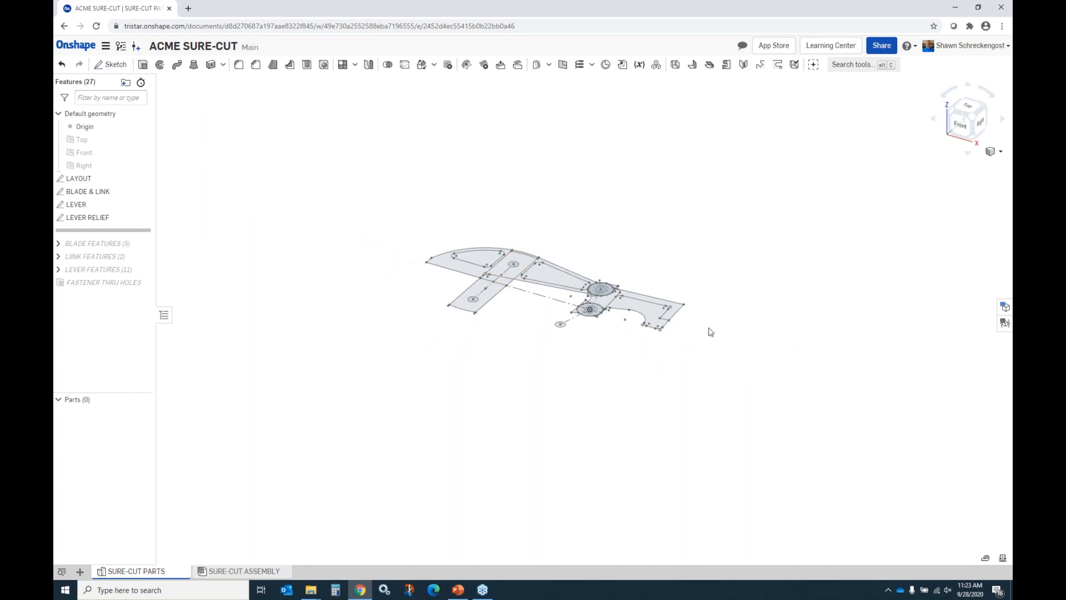
scroll(665, 308, "up", 5)
scroll(664, 309, "up", 2)
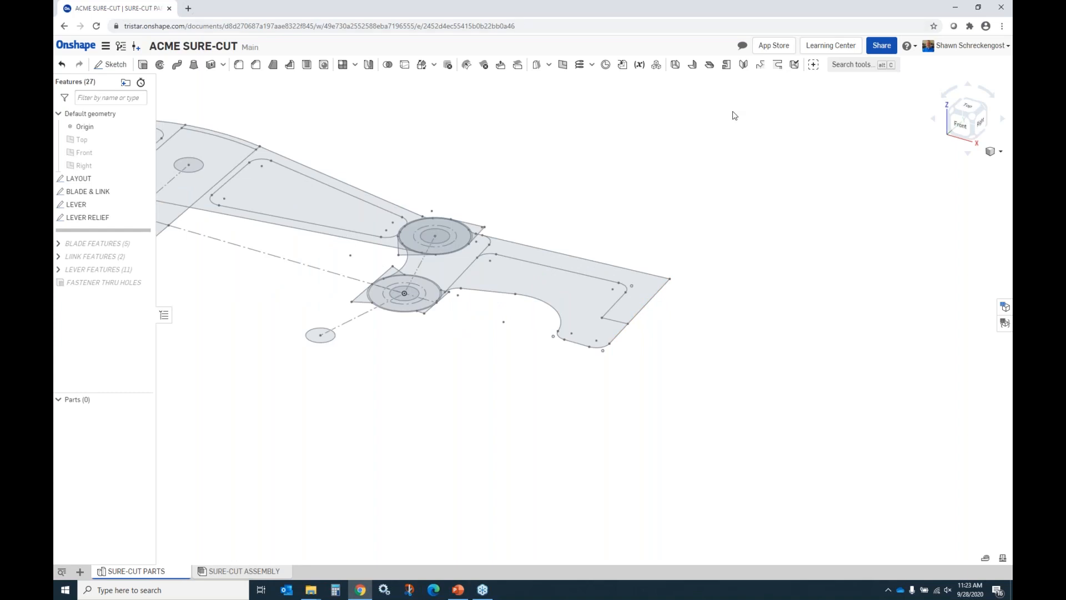
left_click(563, 65)
left_click(251, 114)
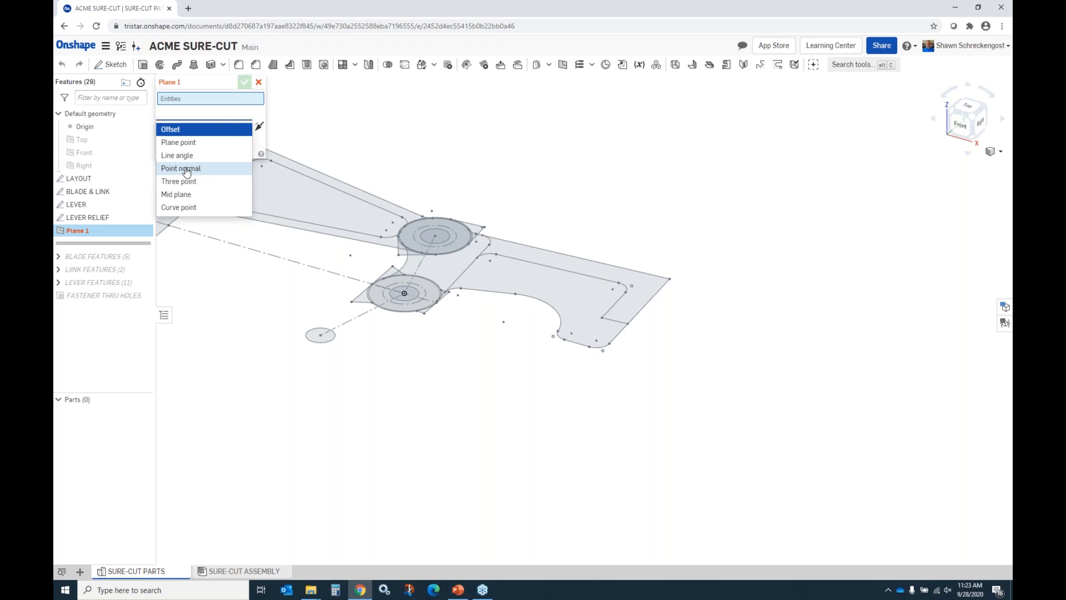
left_click(187, 172)
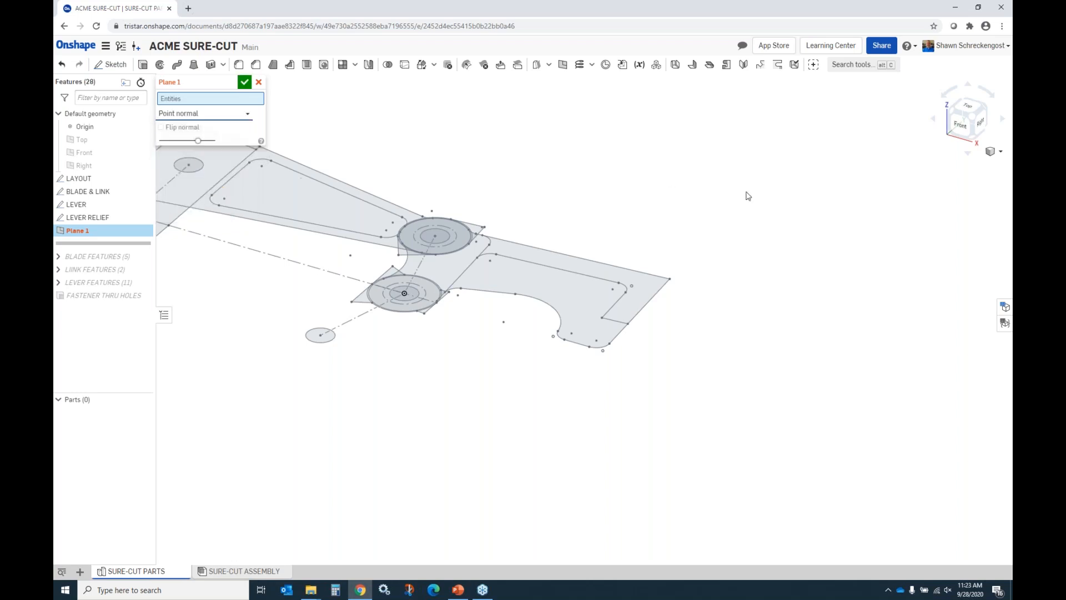
left_click(670, 279)
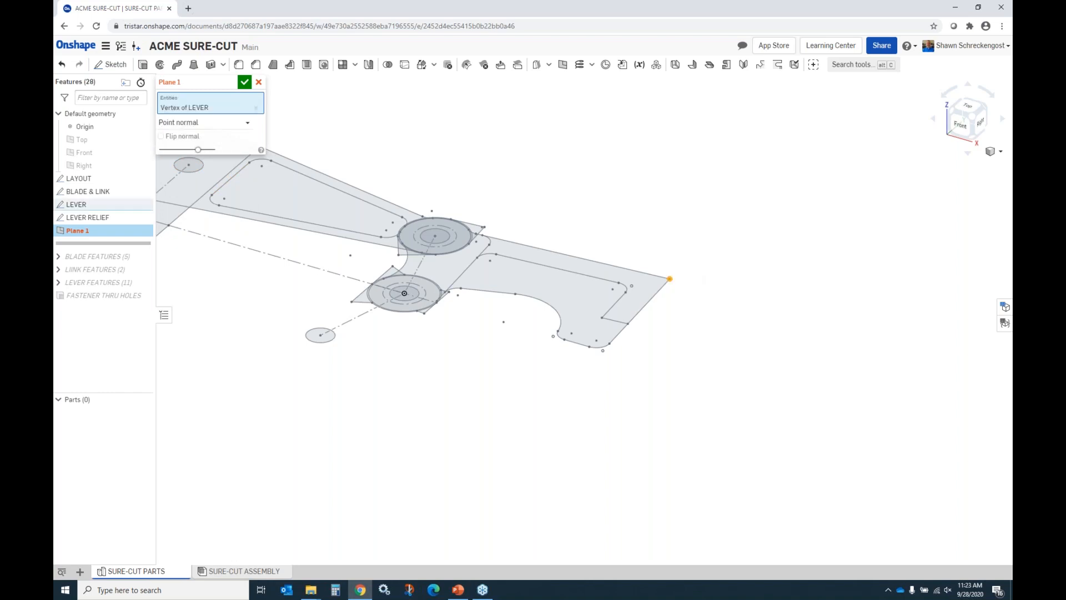
left_click(650, 275)
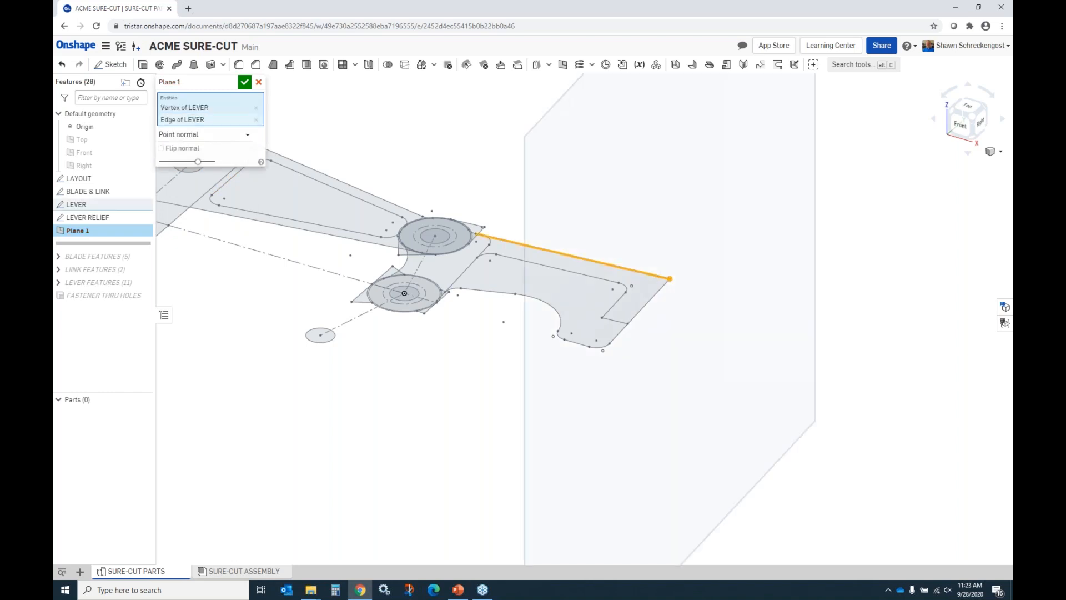
scroll(542, 334, "down", 5)
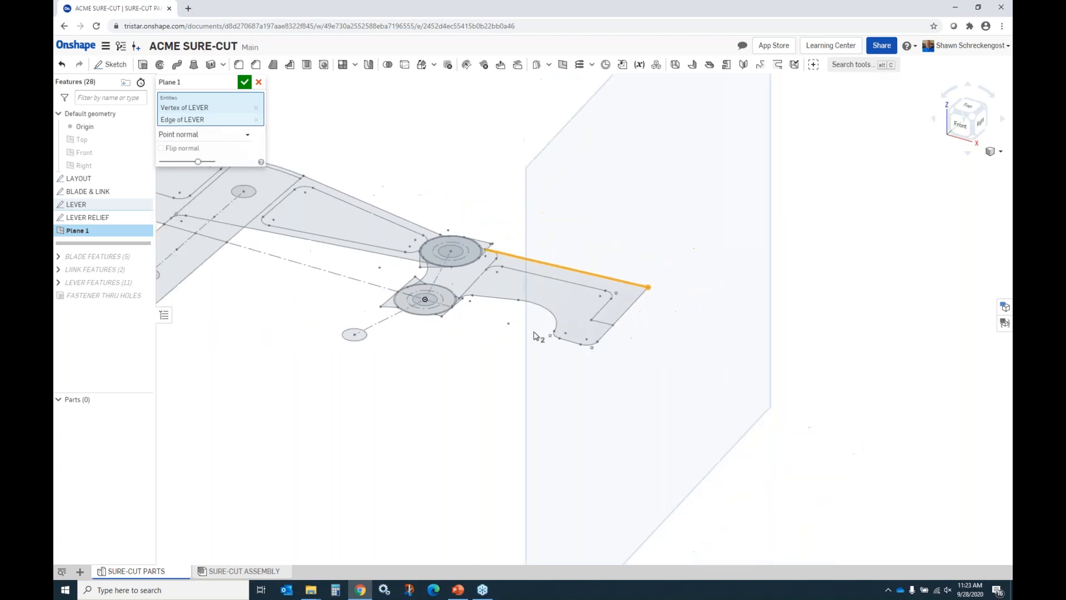
mouse_move(583, 313)
right_mouse_down()
mouse_move(564, 299)
mouse_move(555, 306)
right_mouse_up()
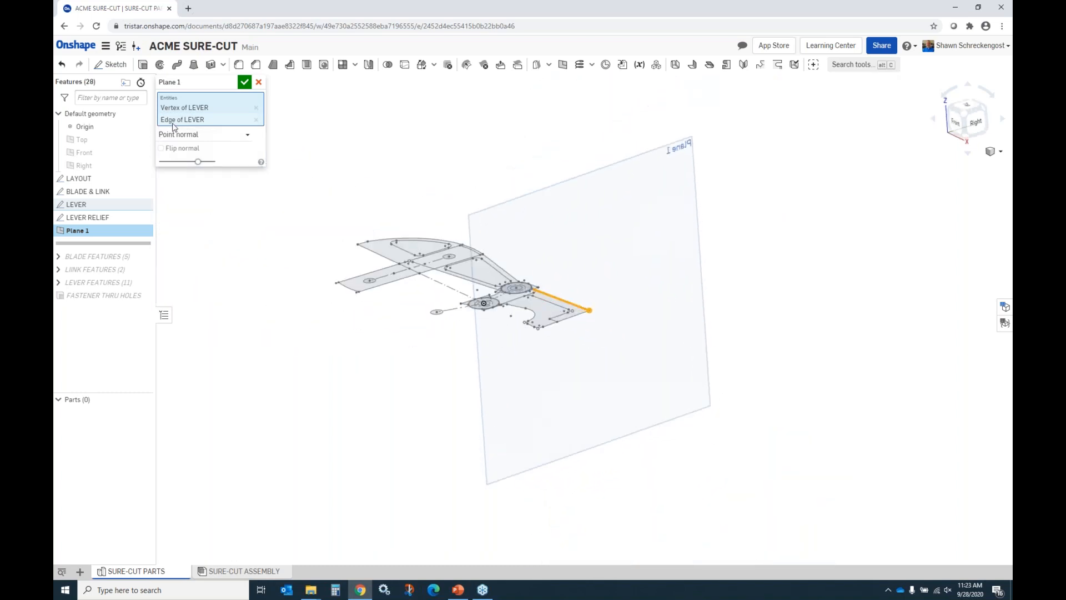
left_click(161, 148)
left_click(245, 82)
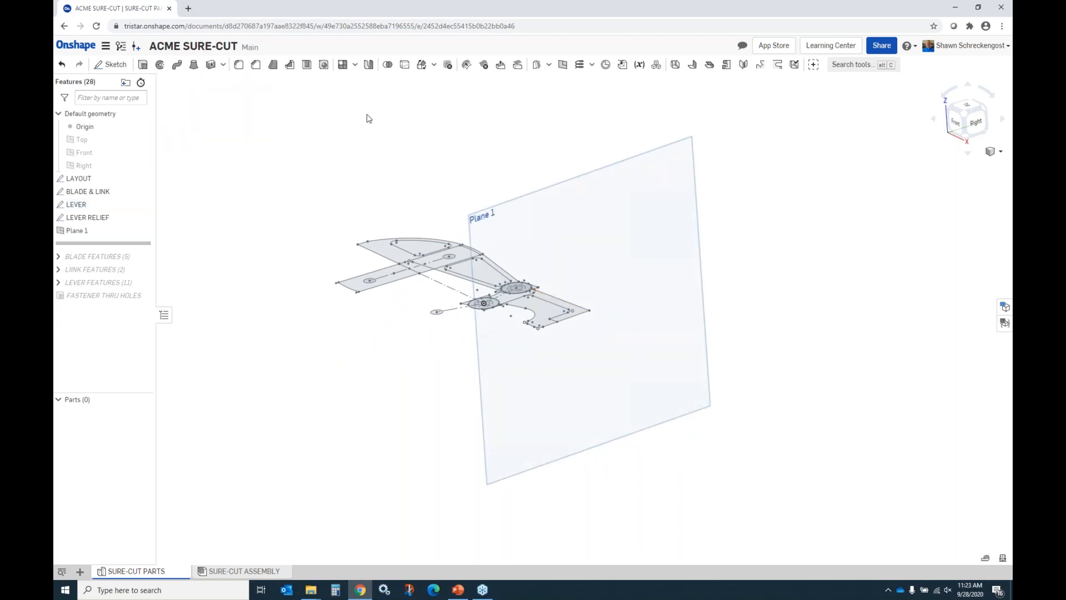
Start a sketch on the new plane and draw a horizontal line about 0.55 in long below the existing sketches.
left_click(616, 209)
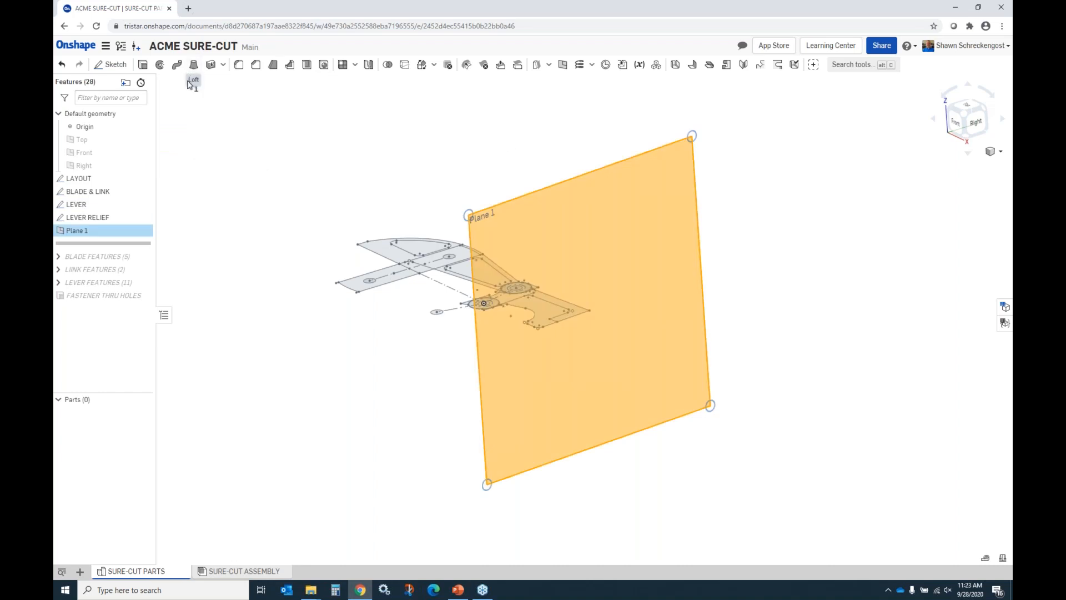
left_click(113, 67)
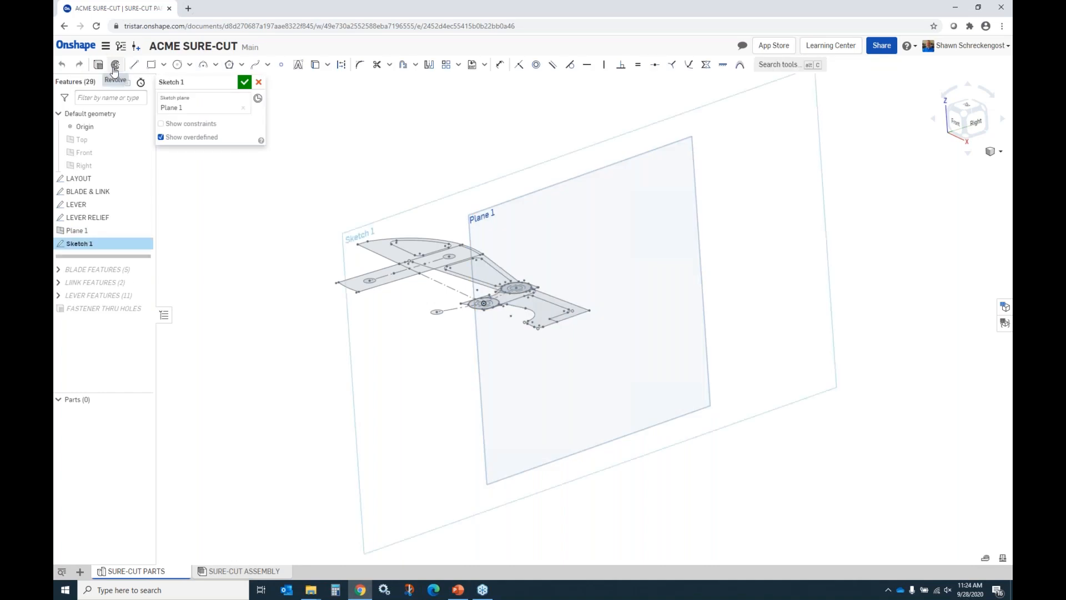
key("n")
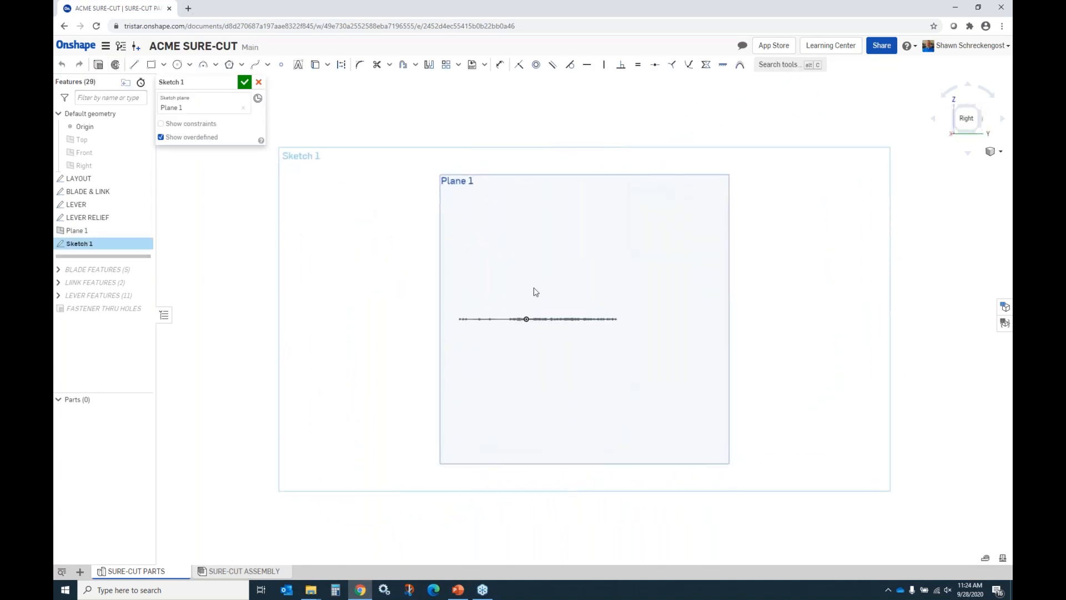
scroll(648, 336, "up", 2)
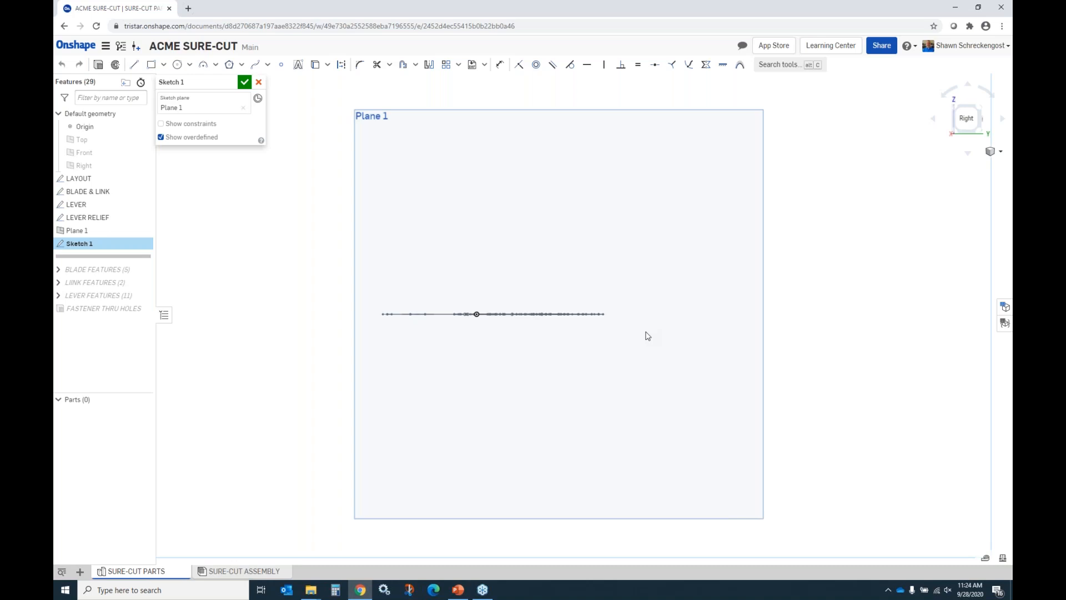
left_click(134, 65)
left_click(533, 382)
scroll(562, 378, "down", 3)
scroll(562, 378, "up", 4)
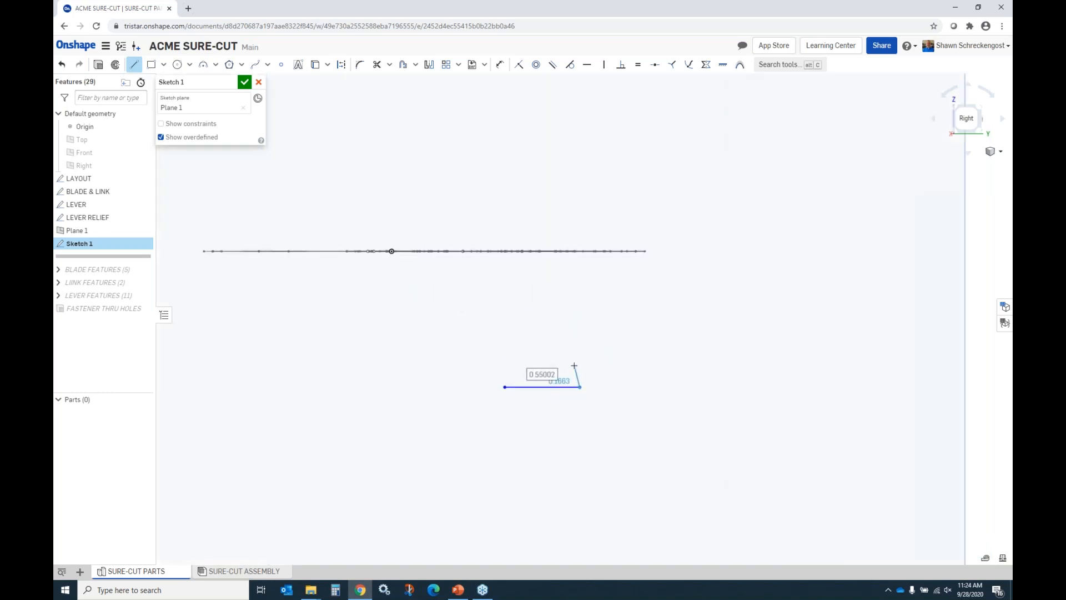
key("Escape")
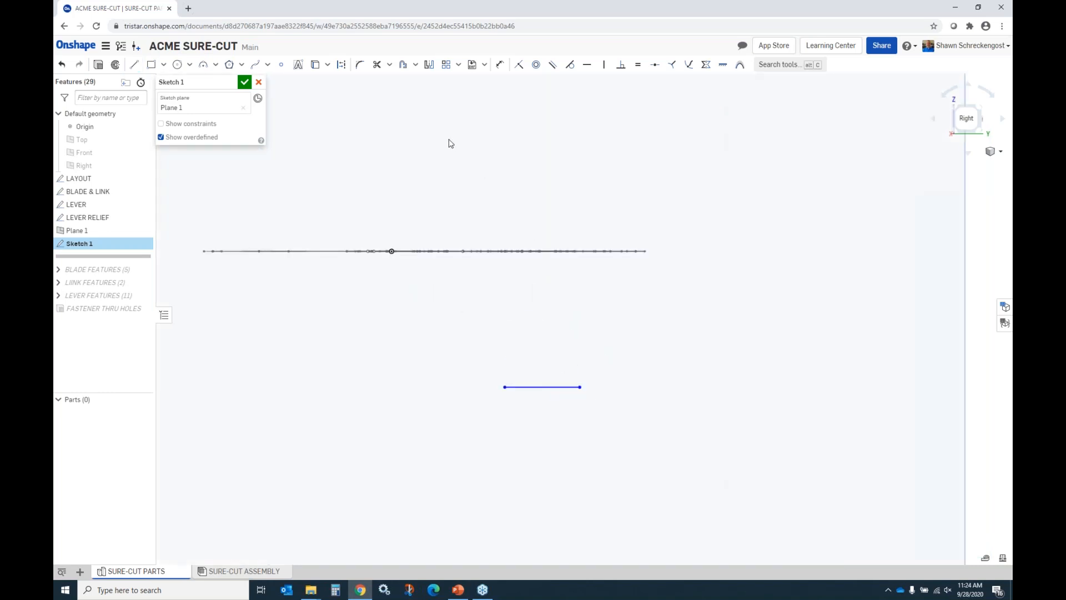
Build a slot about 0.5 in wide around the horizontal line.
left_click(551, 387)
left_click(341, 64)
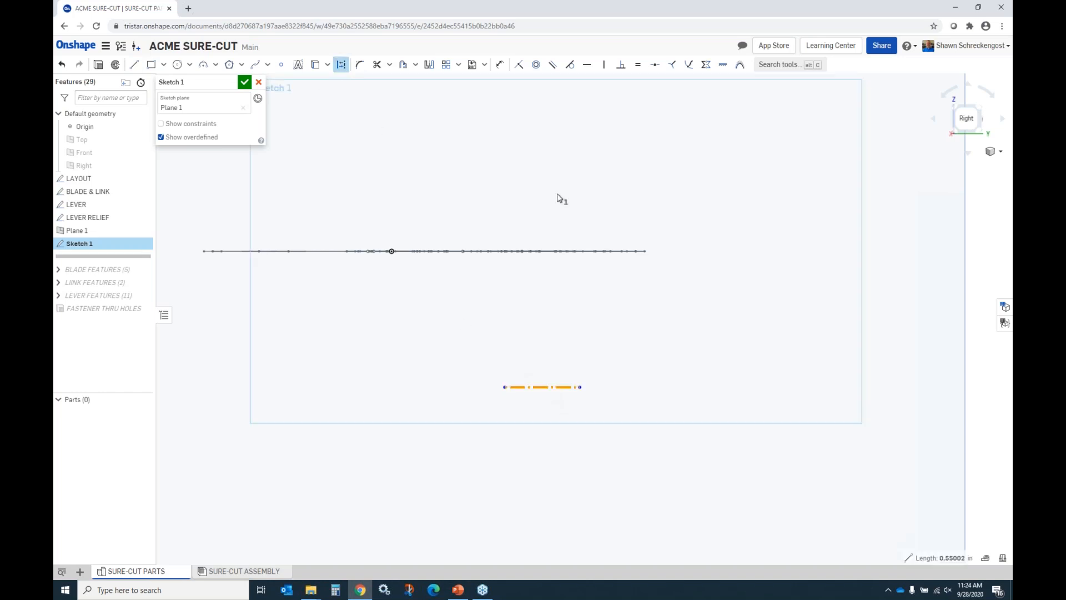
left_click(341, 64)
left_click(416, 67)
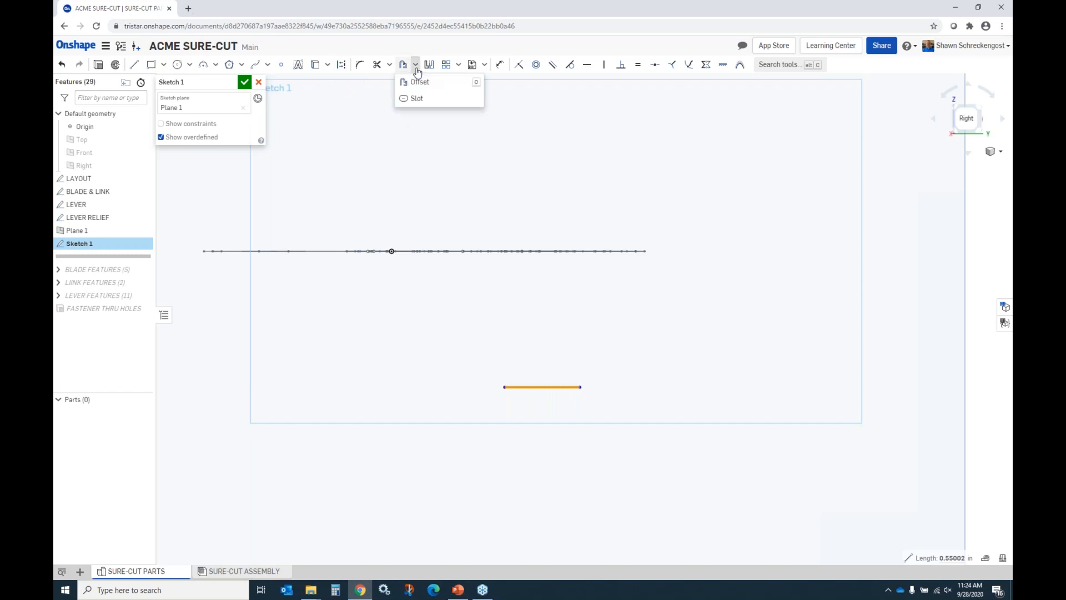
left_click(416, 100)
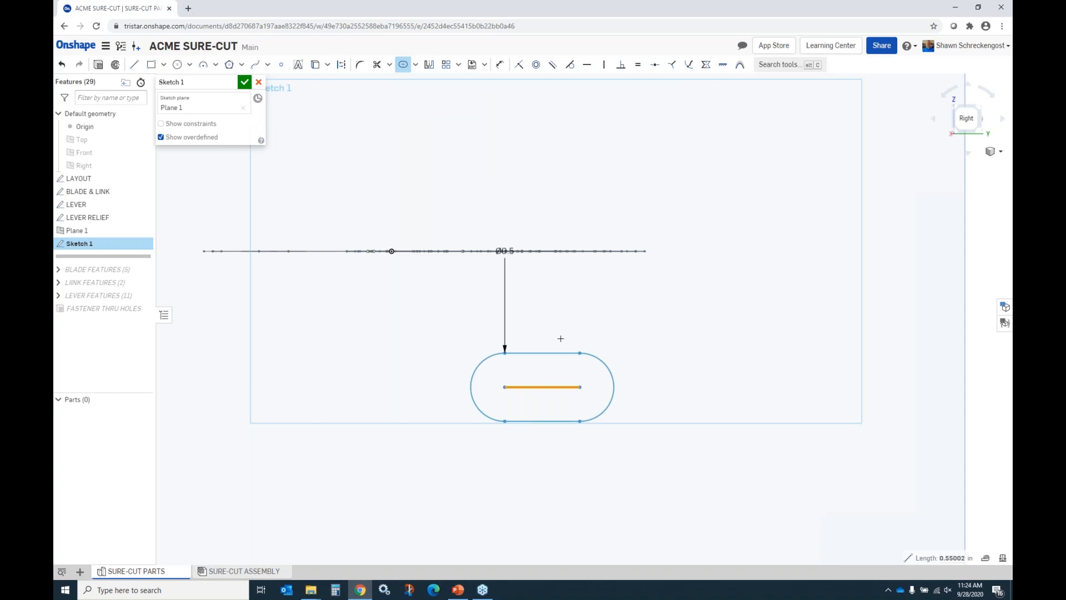
left_click(561, 339)
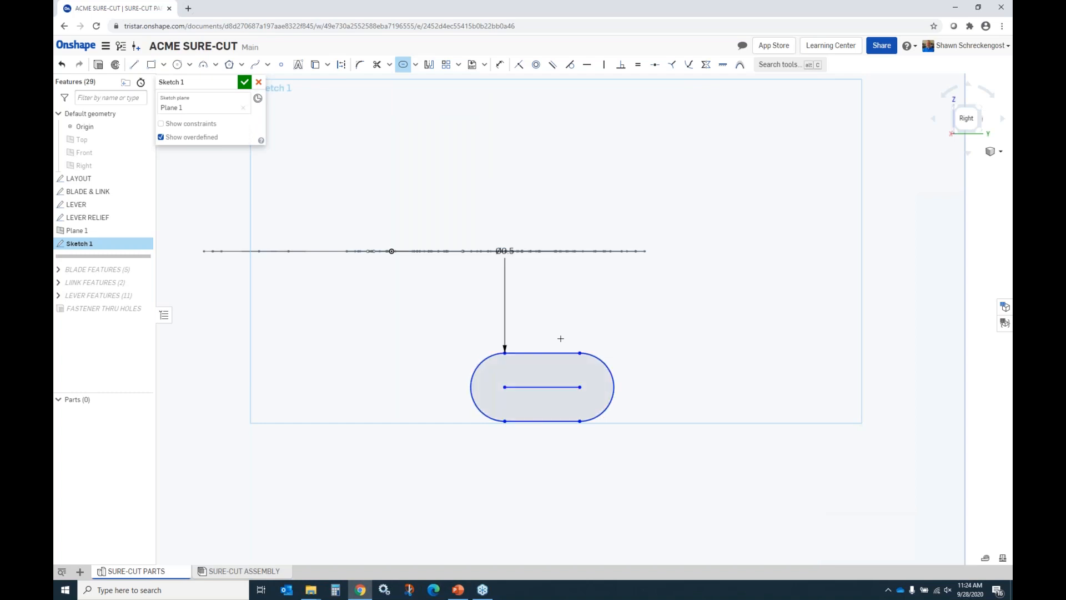
left_click(403, 64)
Convert the slot's centre line to construction geometry.
left_click(537, 387)
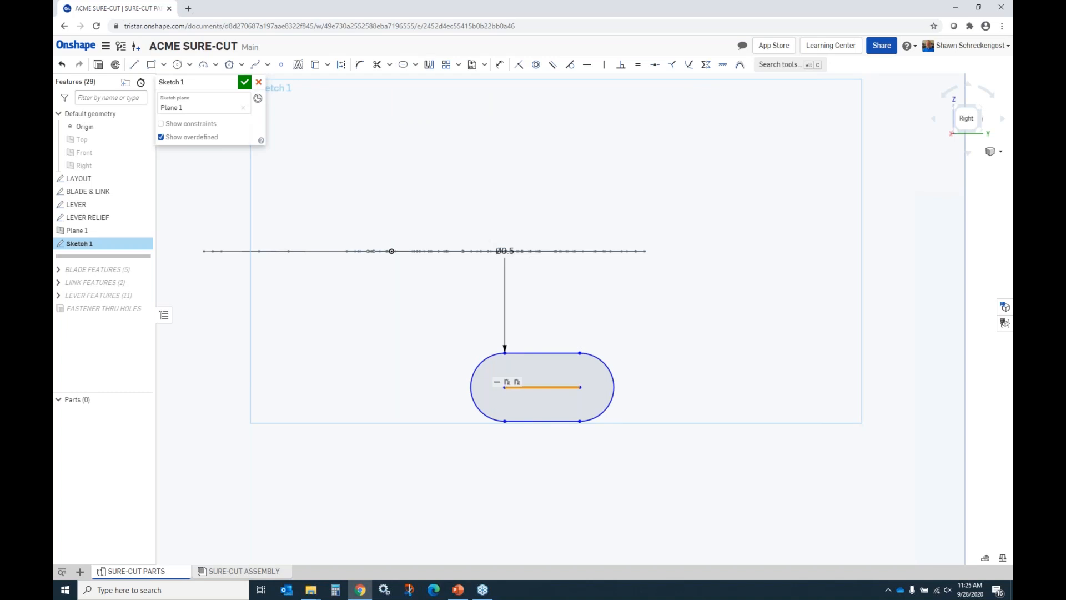
left_click(341, 65)
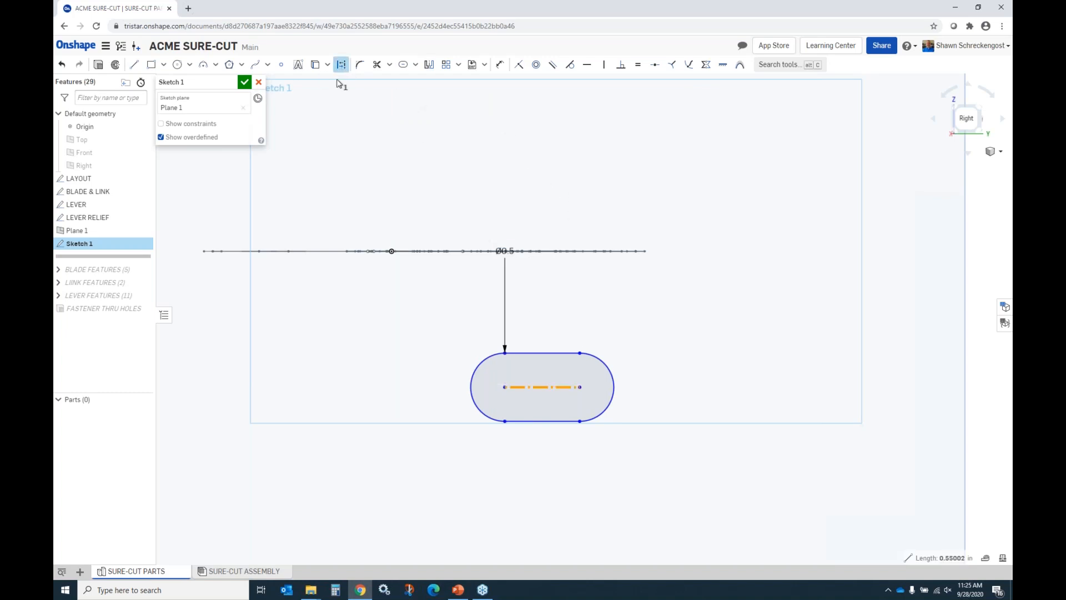
key("Escape")
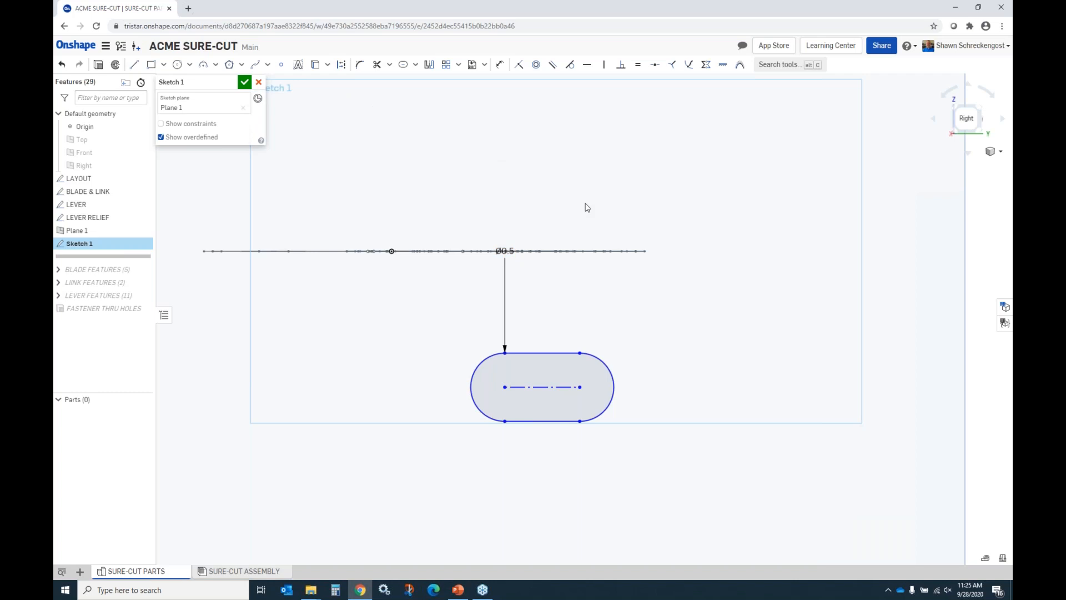
Delete the slot's diameter dimension.
left_click_drag(505, 251, 493, 306)
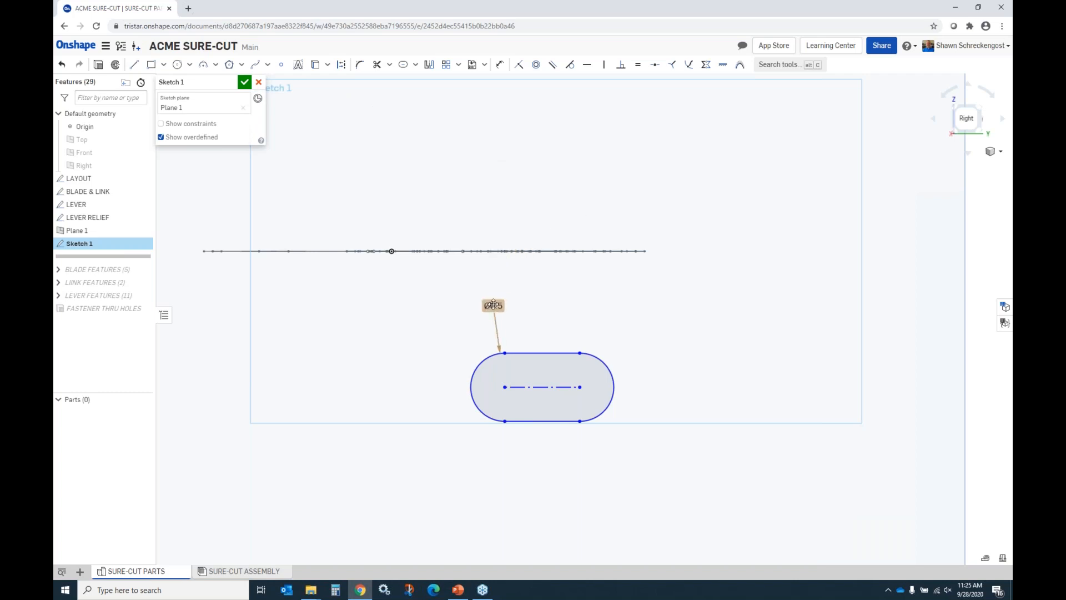
left_click(494, 305)
key("Delete")
Dimension the distance between the slot's two straight edges as 0.375 in.
left_click(500, 65)
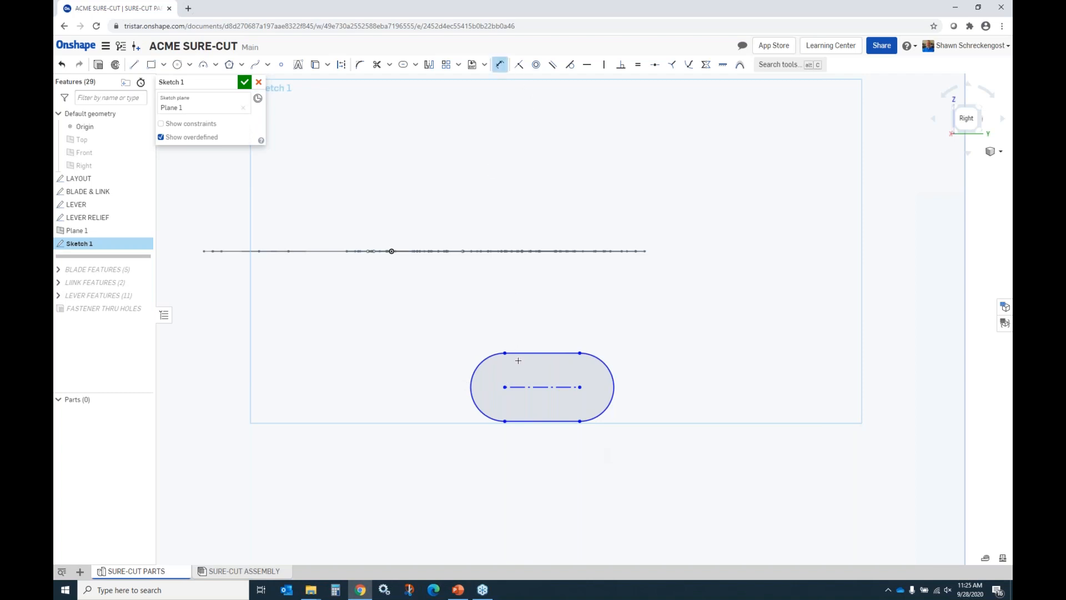
left_click(518, 353)
left_click(520, 421)
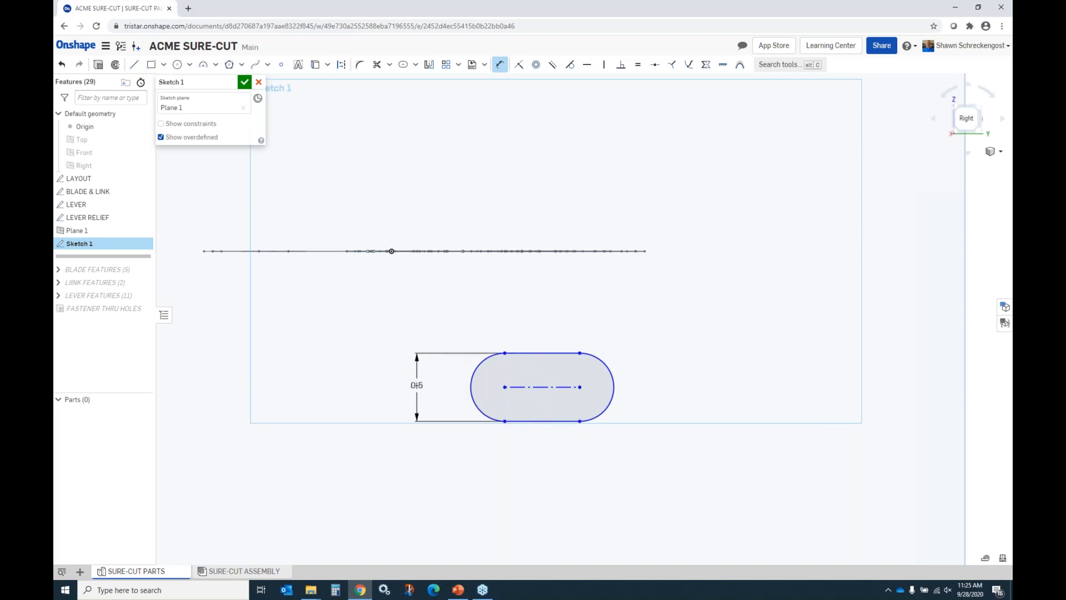
left_click(418, 388)
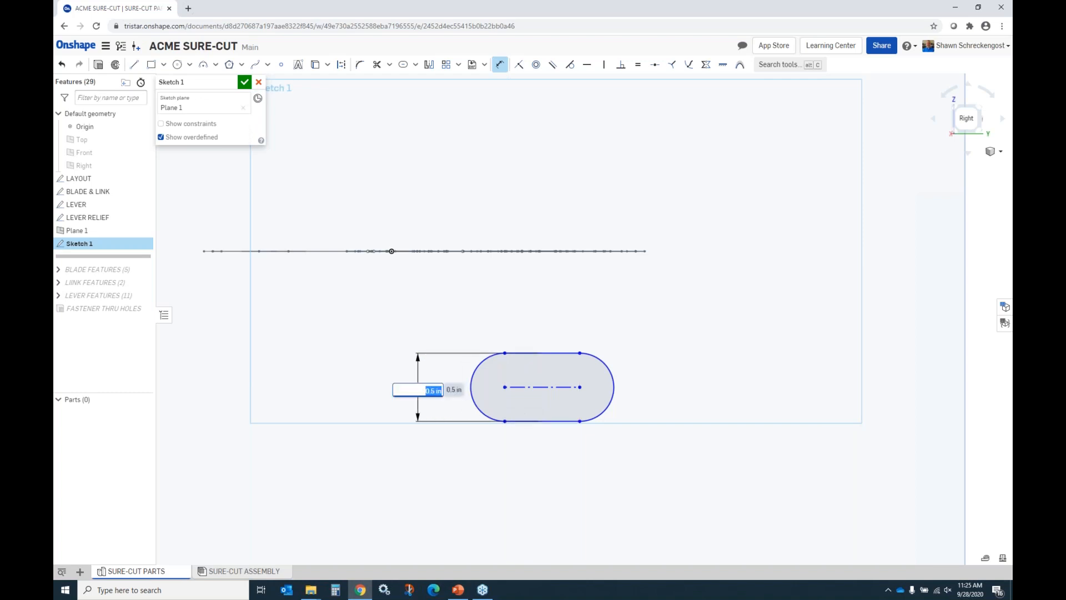
type("375")
key("Return")
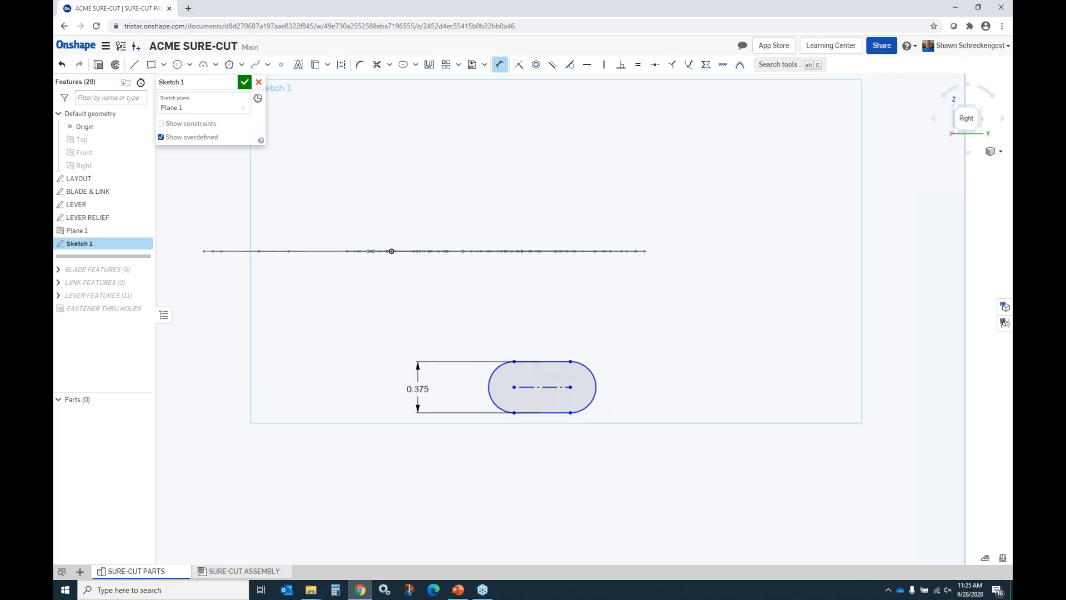
Dimension the length of the slot's centre line as 0.393 in.
left_click(539, 388)
left_click(543, 473)
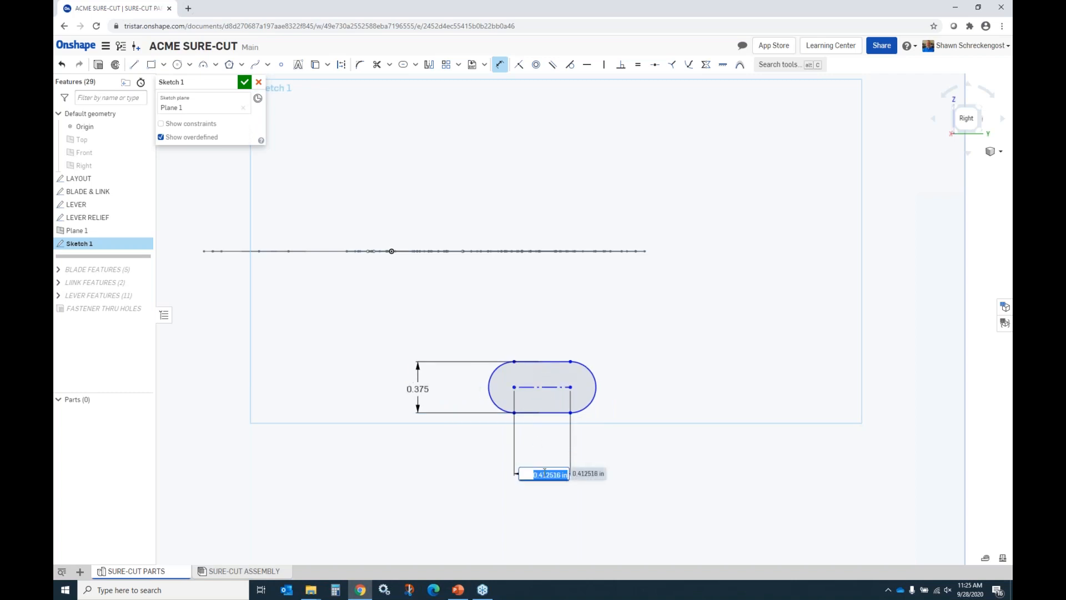
key("BackSpace")
type(".393")
key("Return")
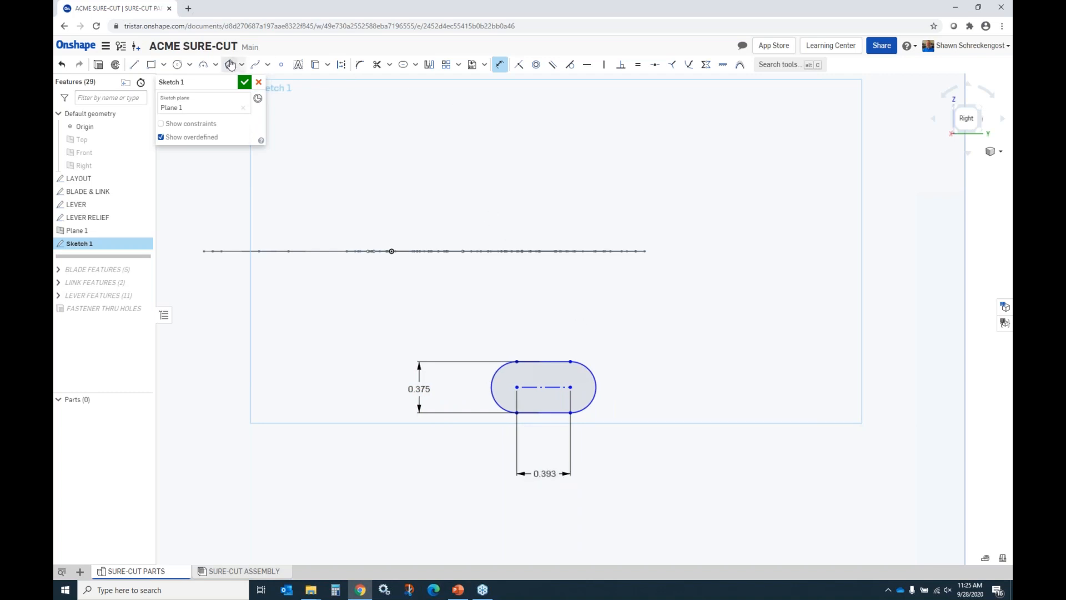
Draw a construction circle about 0.995 in in diameter around the slot, centred on the midpoint of its centre line.
left_click(177, 64)
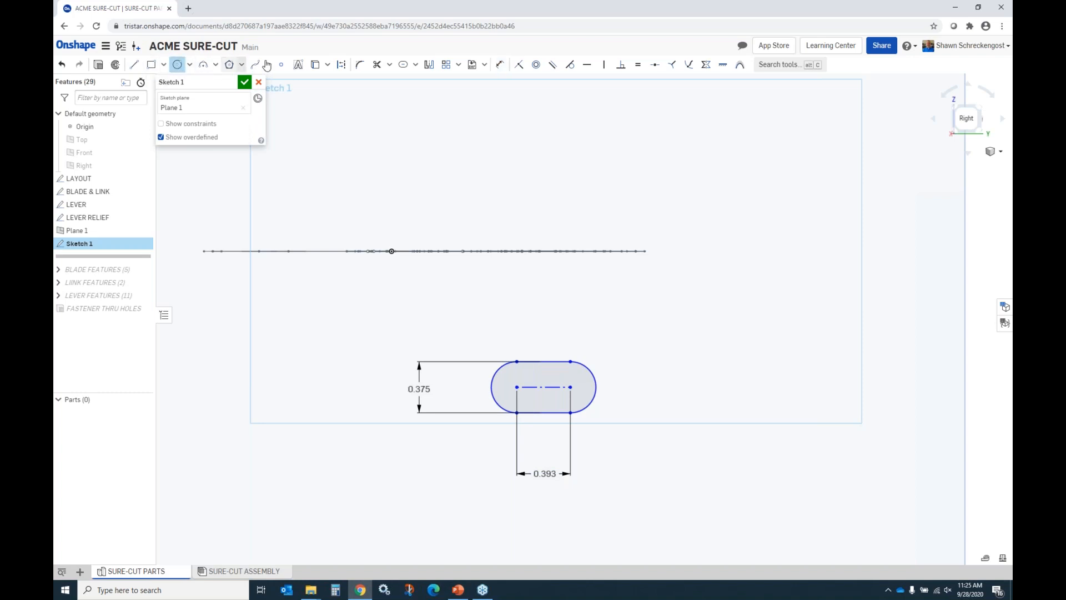
left_click(341, 65)
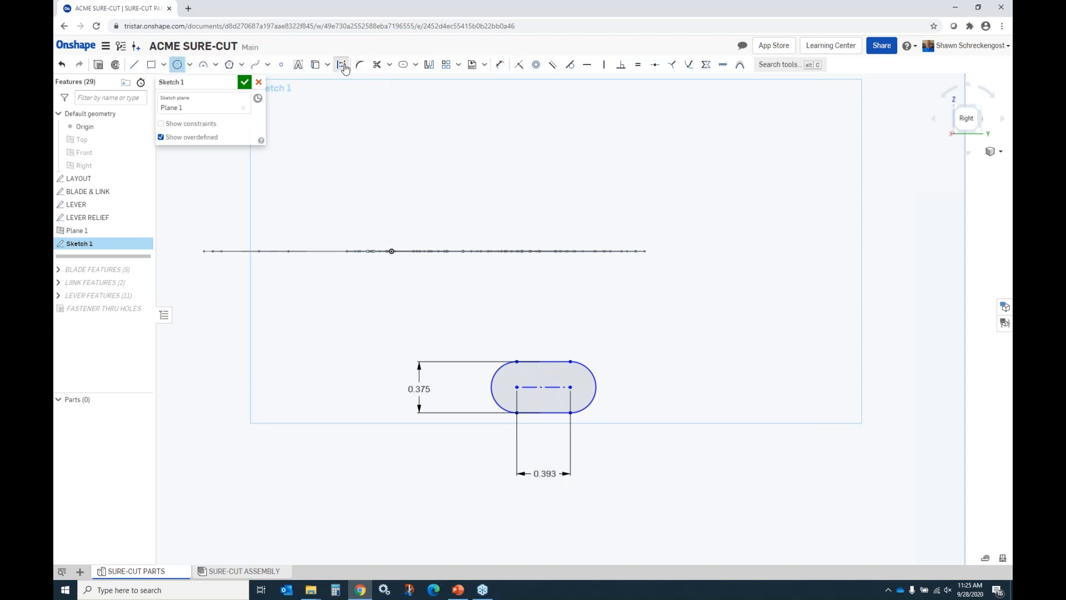
left_click(544, 387)
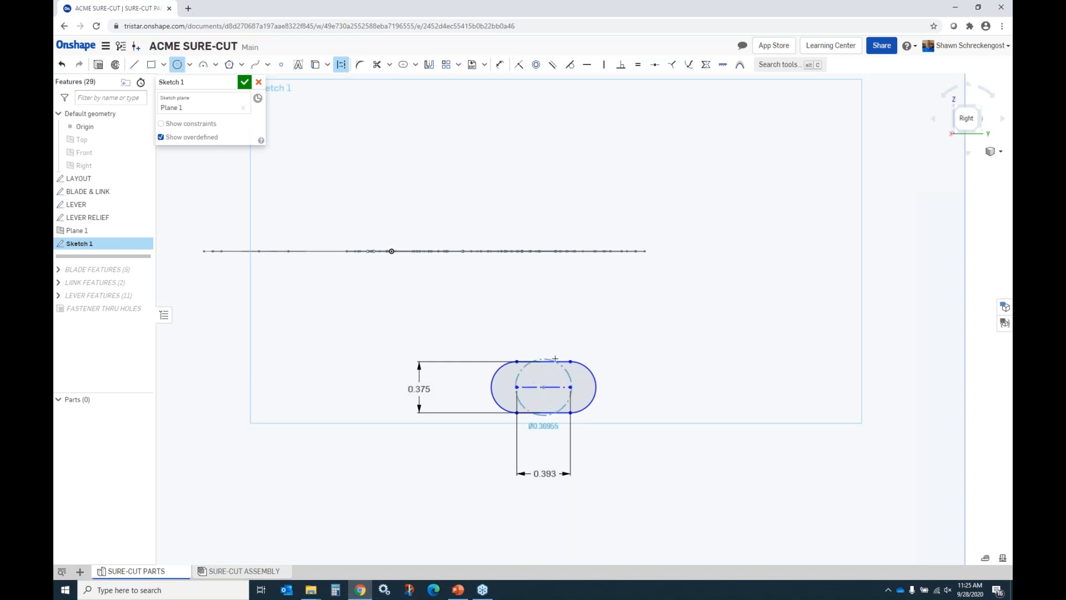
left_click(575, 328)
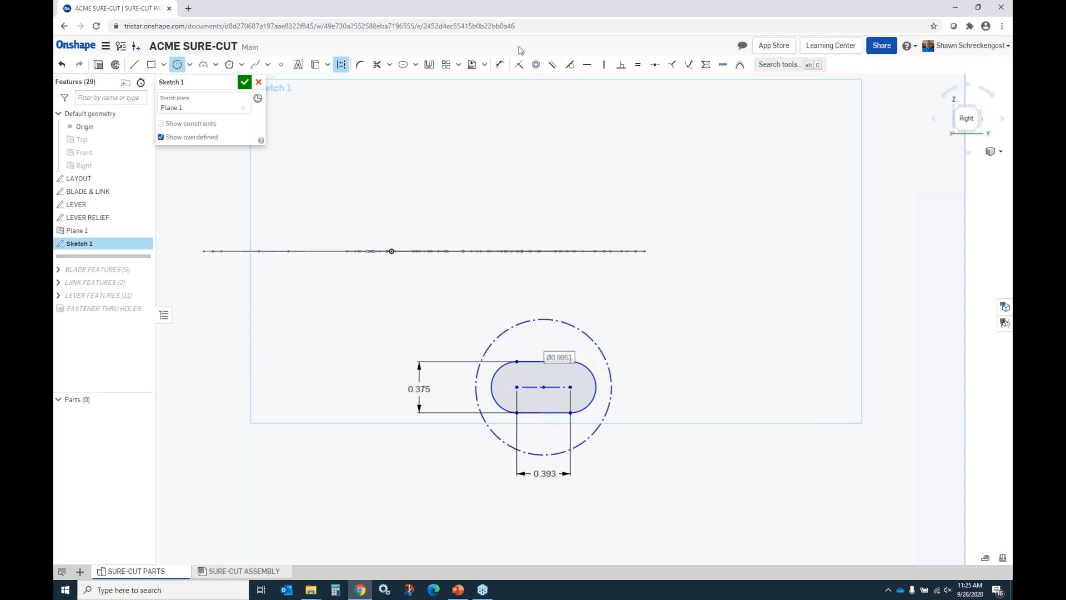
Dimension the diameter of the construction circle around the slot as 0.625 in.
left_click(500, 64)
left_click(590, 334)
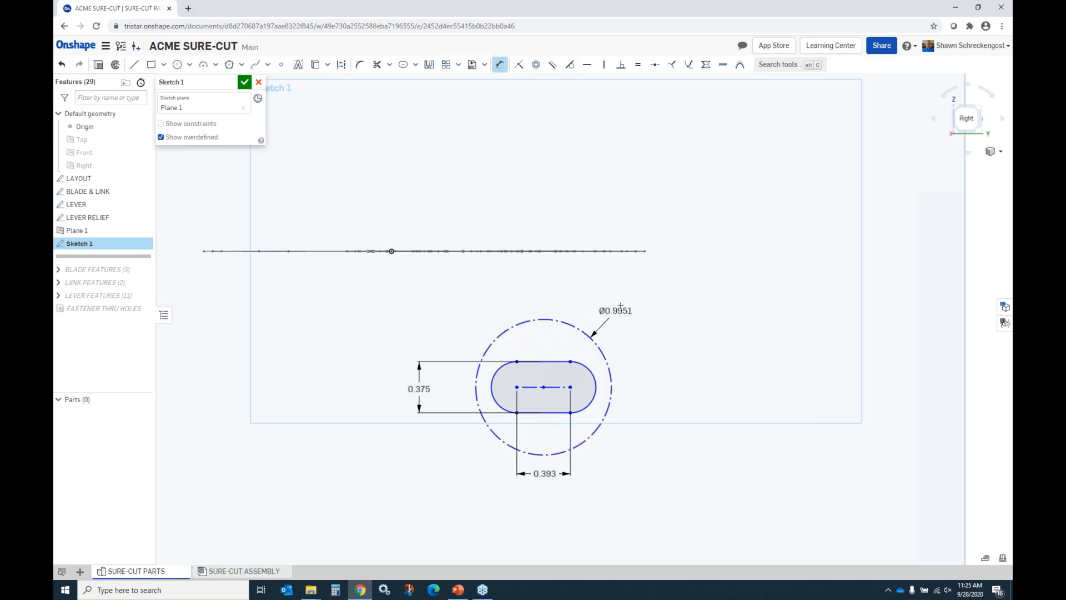
left_click(622, 304)
key("BackSpace")
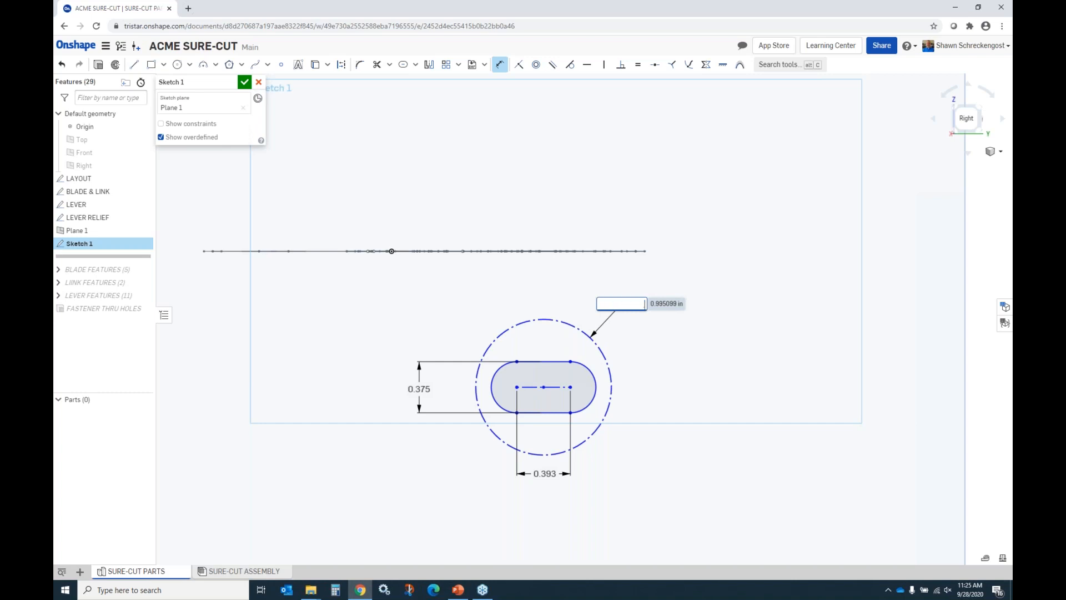
type("625")
key("Return")
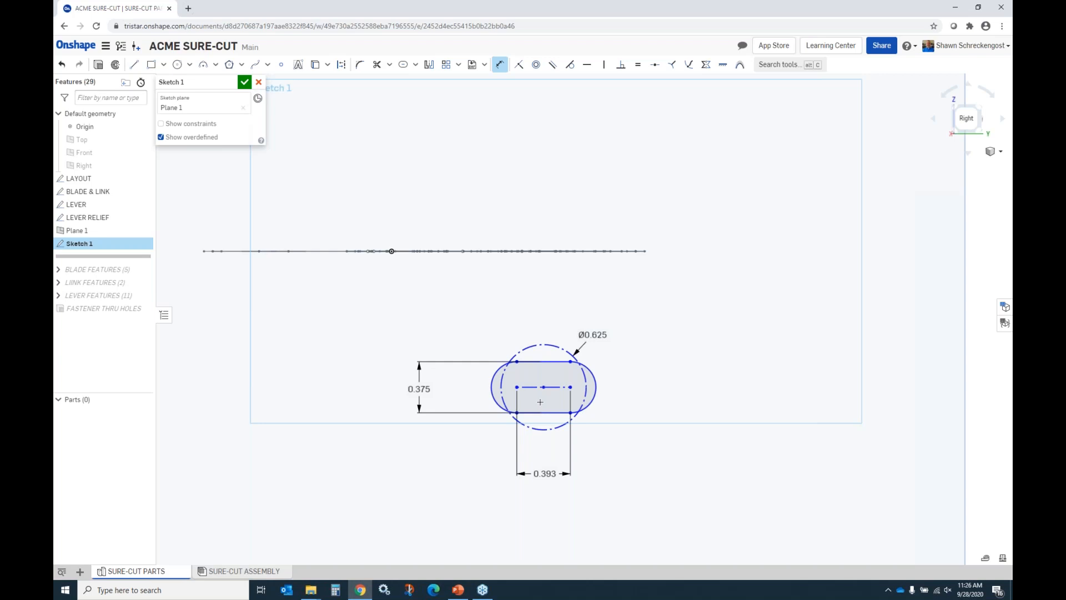
Make the endpoint of the slot's centre line coincident with the lever's end edge and slide the slot inward along that edge.
right_click_drag(544, 395, 553, 402)
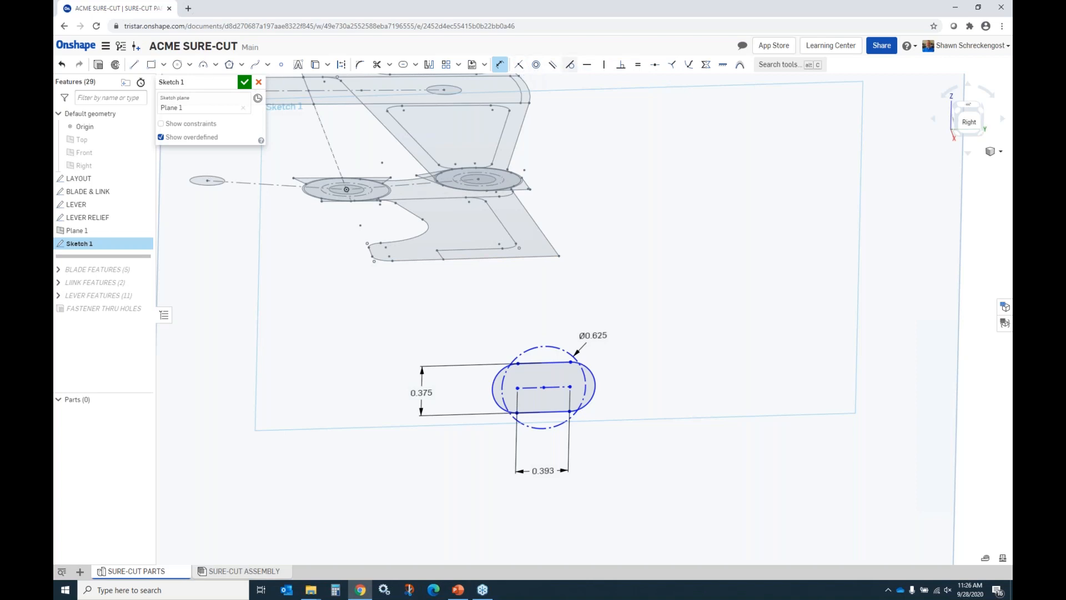
left_click(520, 66)
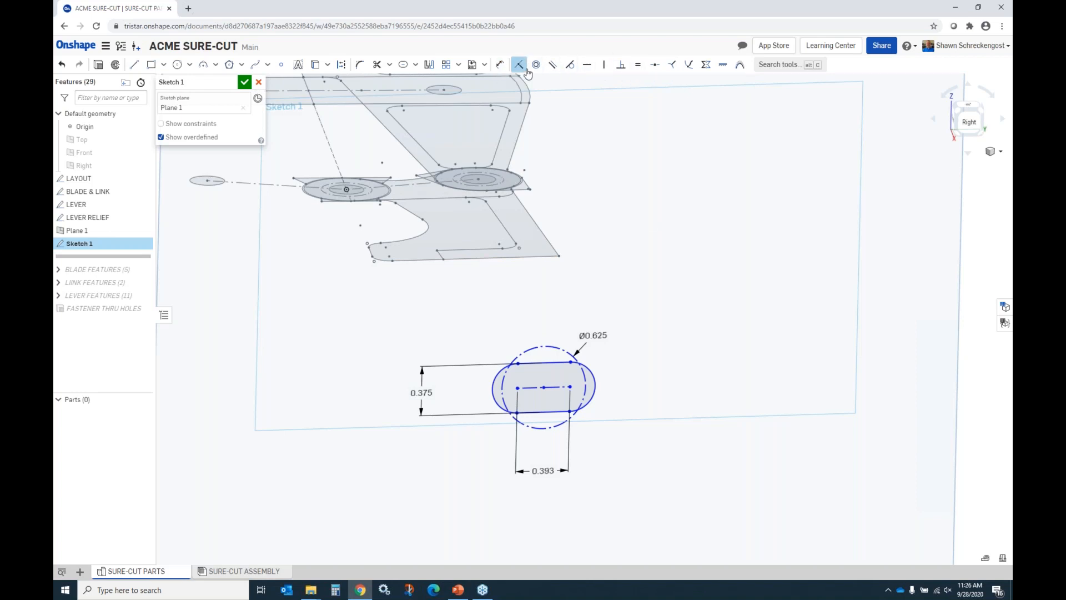
left_click(516, 392)
left_click(547, 256)
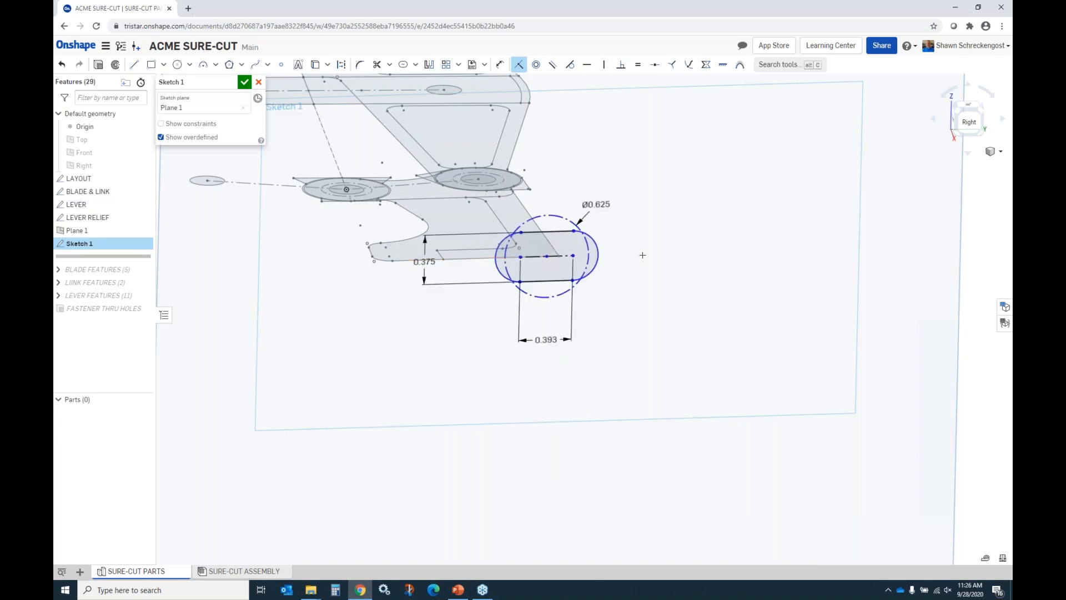
scroll(528, 250, "up", 4)
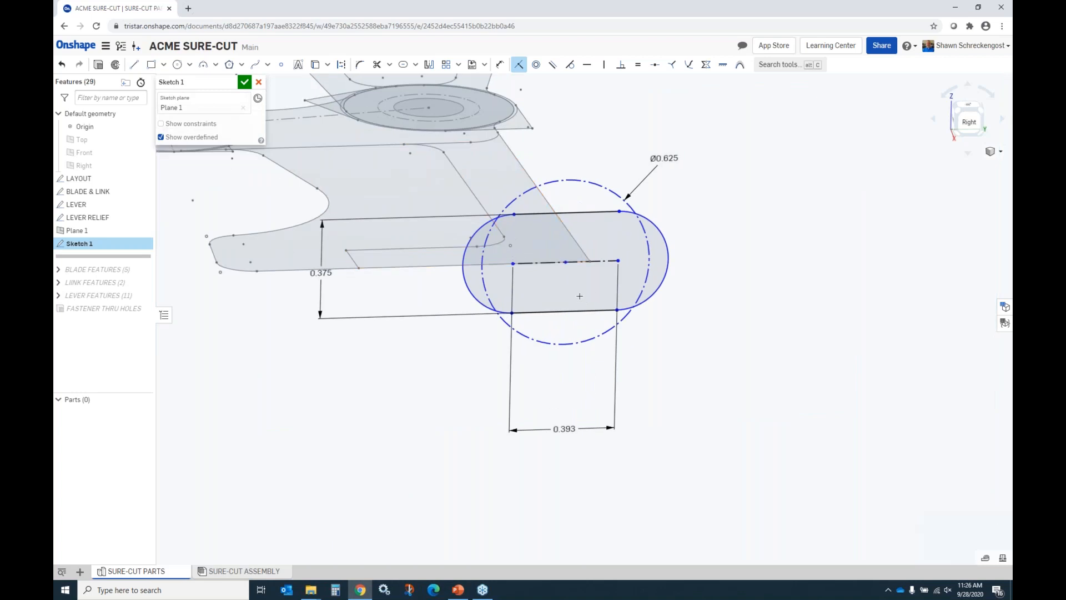
left_click(521, 65)
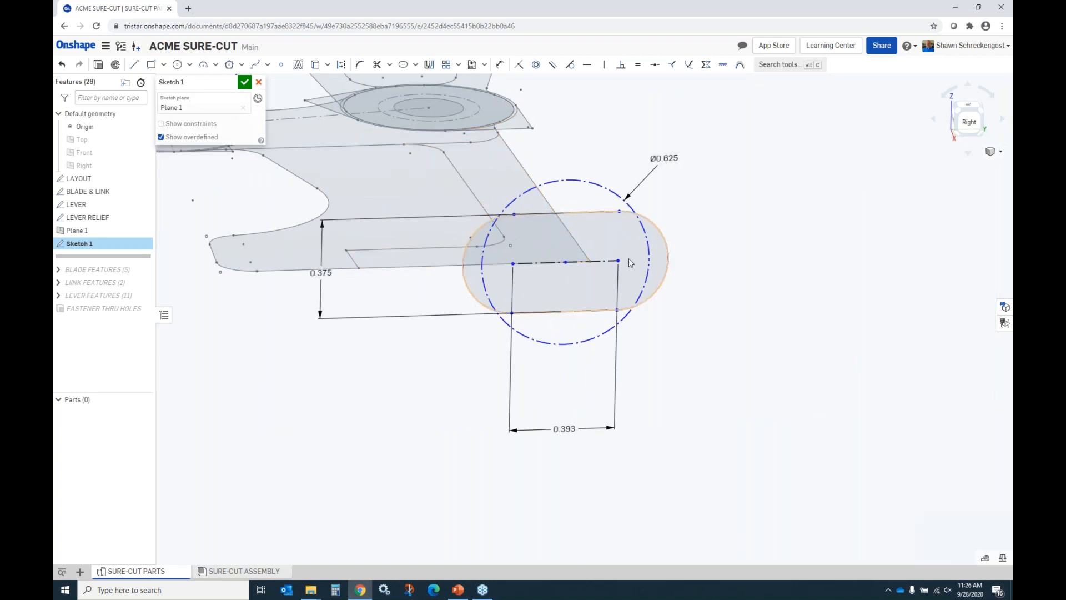
left_click_drag(619, 261, 522, 279)
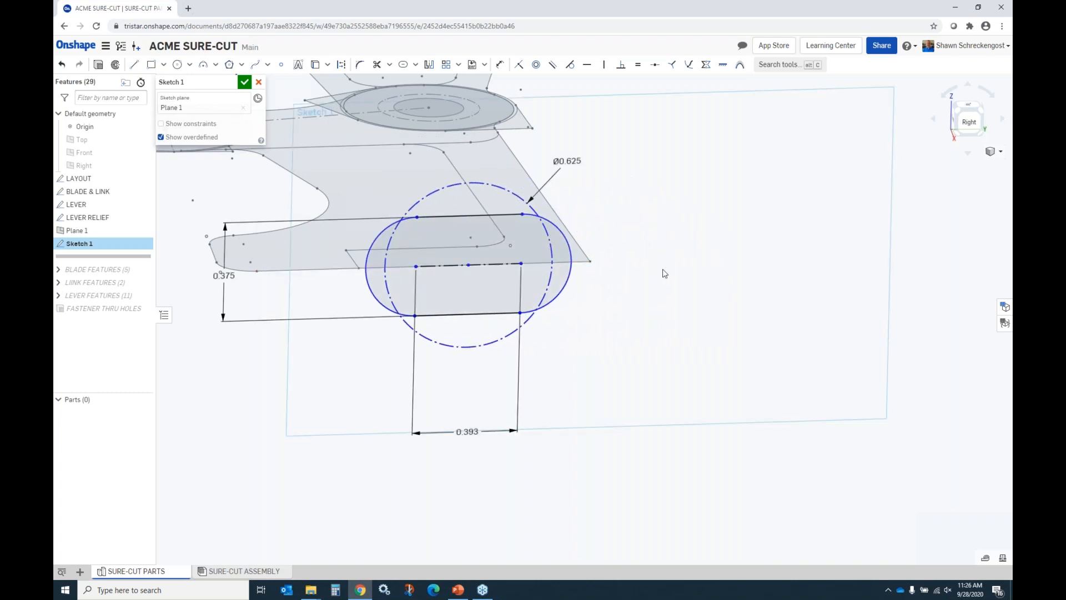
Dimension the gap between the slot's rounded end and the lever's outer corner as 0.063 in and finish the sketch.
left_click(501, 66)
left_click(571, 254)
left_click(590, 261)
left_click(609, 321)
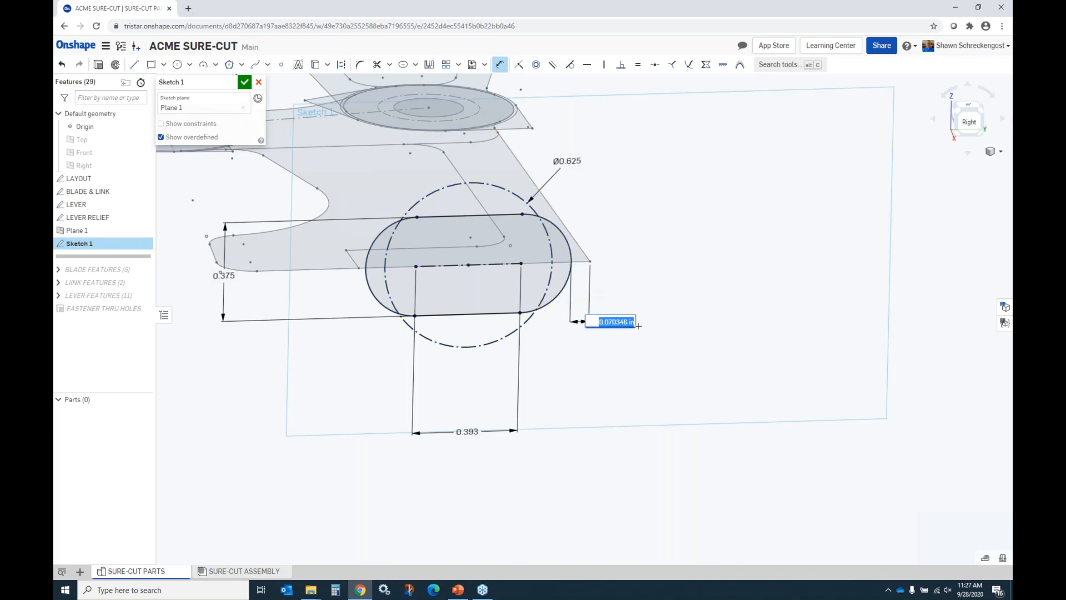
key("BackSpace")
type("0.063")
key("Return")
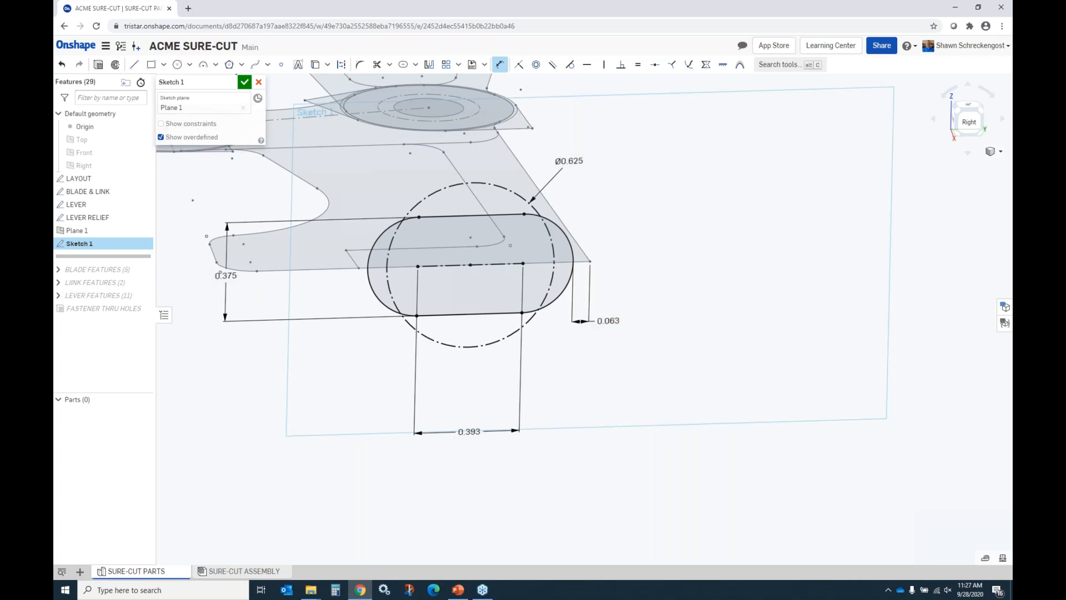
left_click(245, 82)
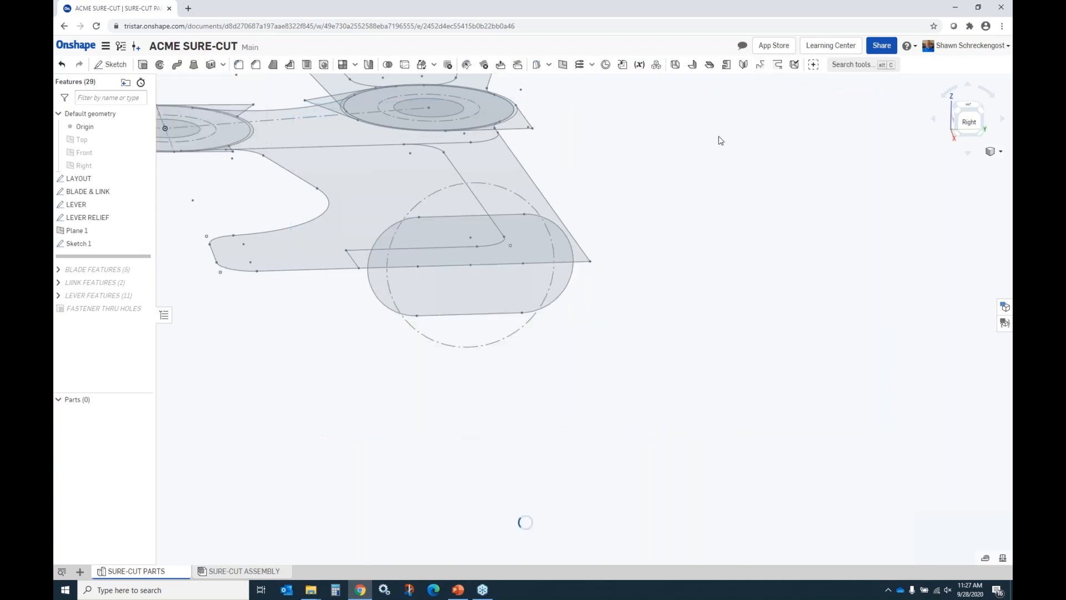
Create a plane offset 18 in outward from Plane 1.
scroll(500, 281, "up", 2)
scroll(509, 279, "down", 8)
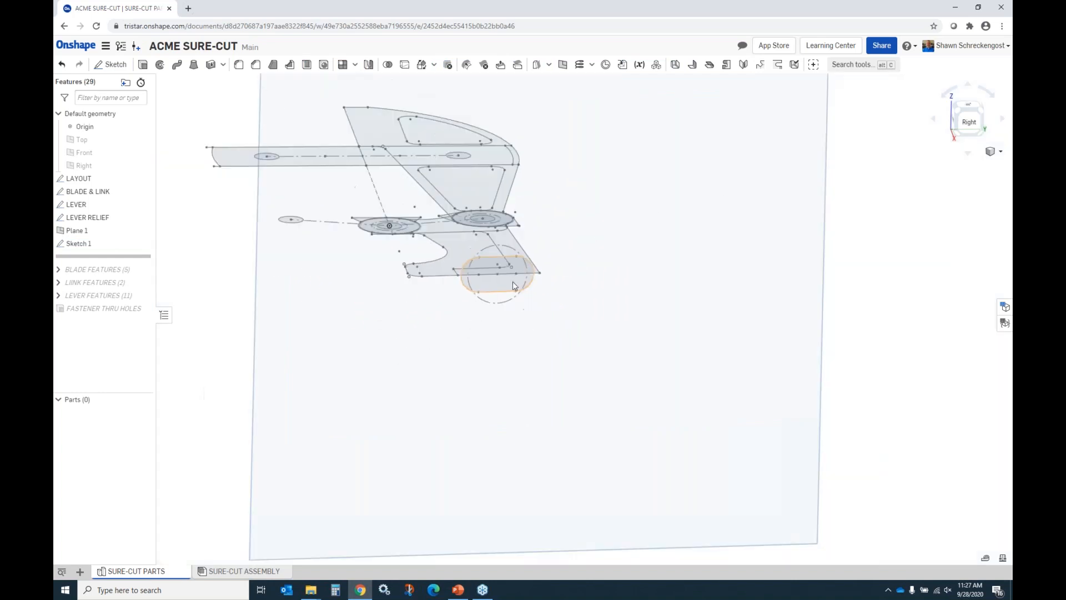
right_click_drag(522, 282, 535, 292)
scroll(537, 296, "down", 3)
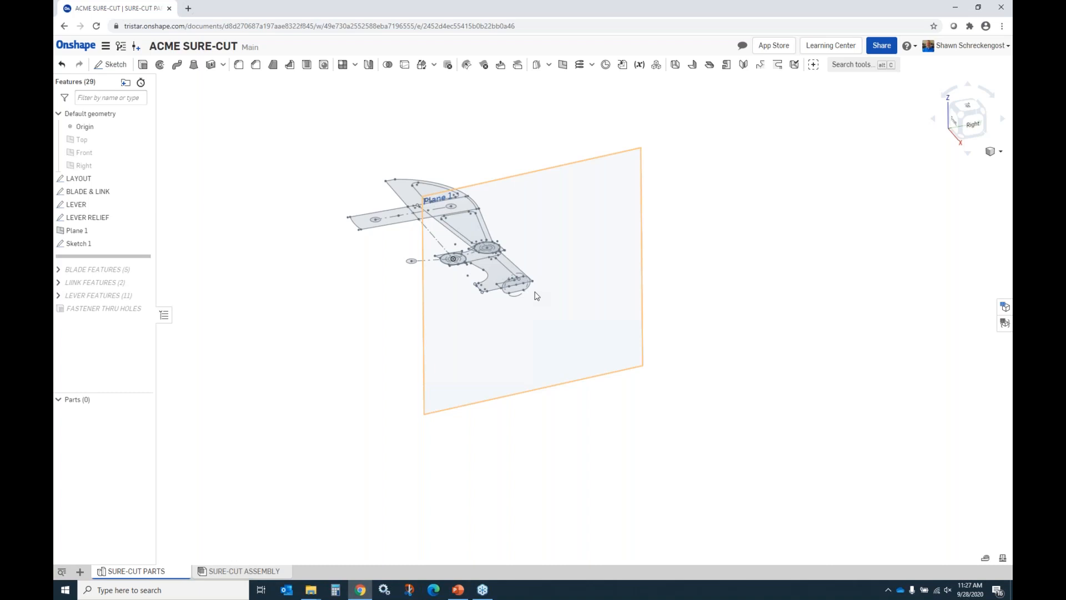
left_click(618, 203)
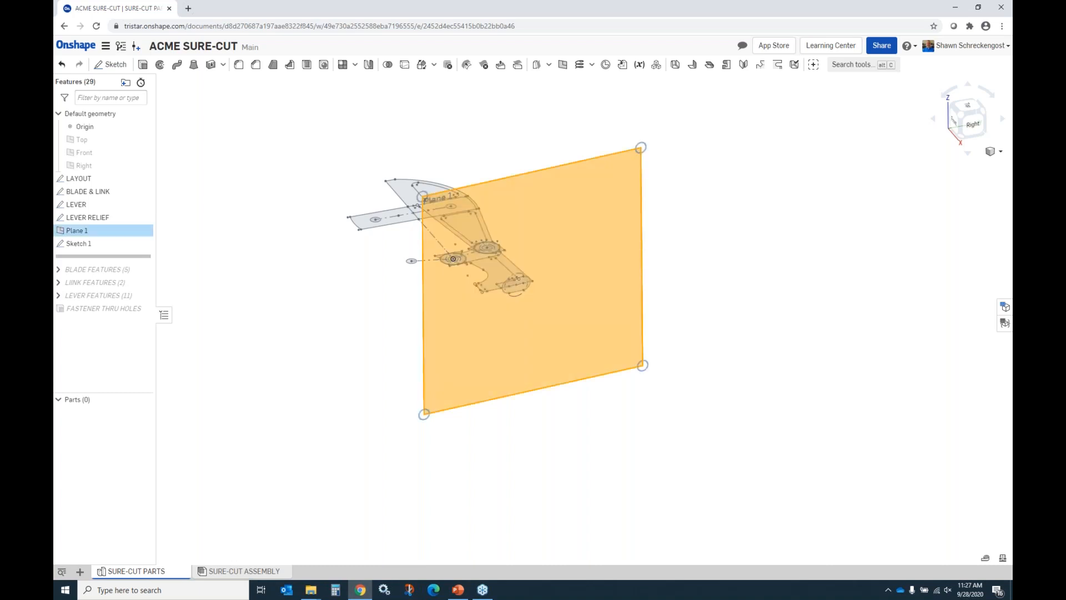
left_click(562, 69)
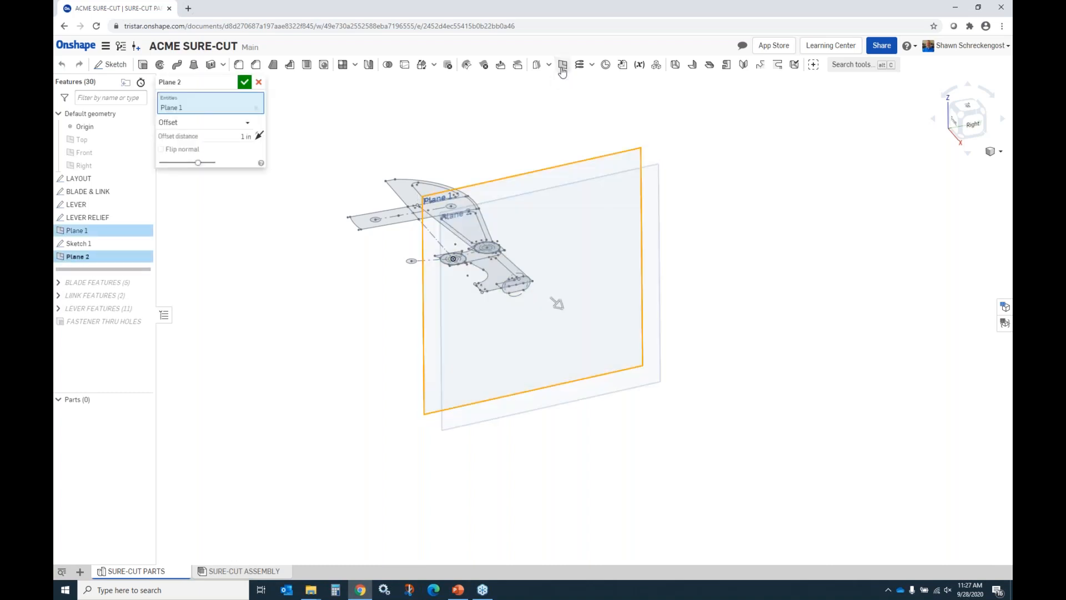
left_click_drag(558, 305, 712, 437)
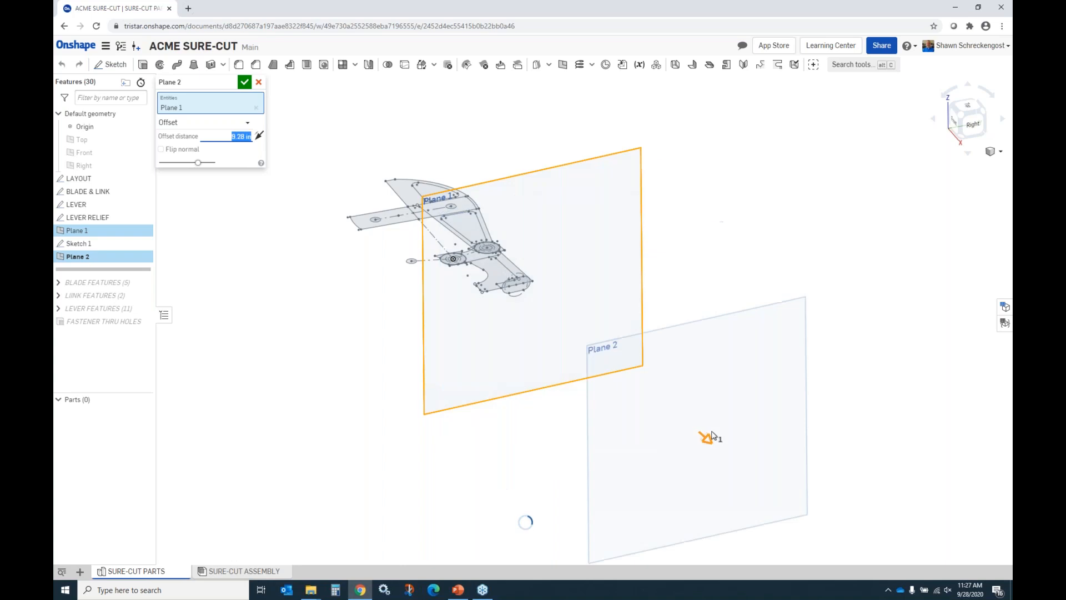
left_click(246, 137)
key("BackSpace")
key("BackSpace")
key("BackSpace")
key("BackSpace")
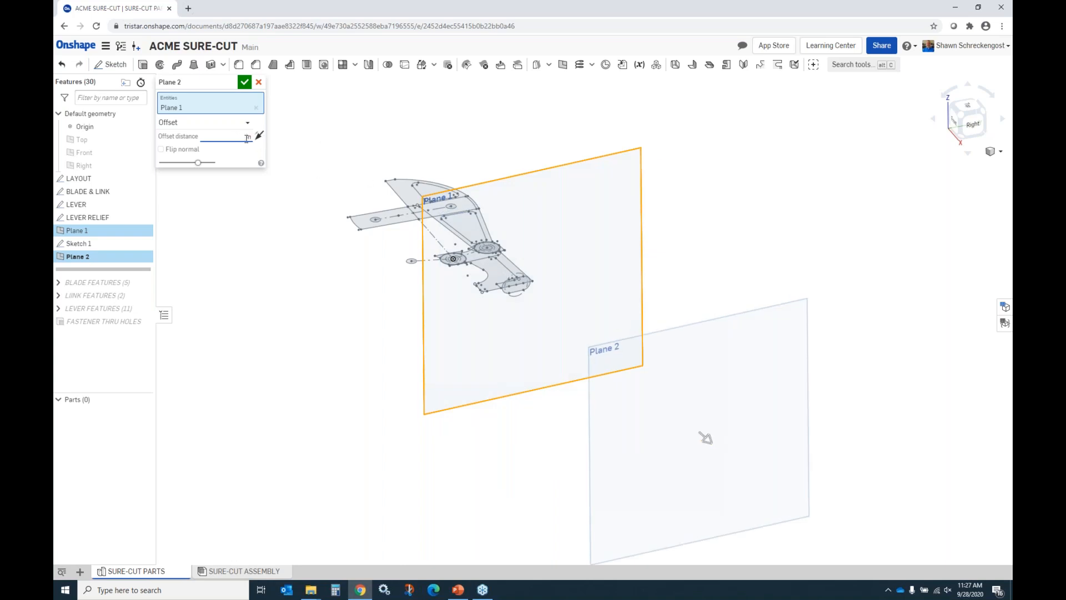
type("18")
key("Return")
left_click(244, 82)
Sketch on Plane 2 by projecting the construction circle around the slot onto it, and finish the sketch.
scroll(368, 167, "down", 4)
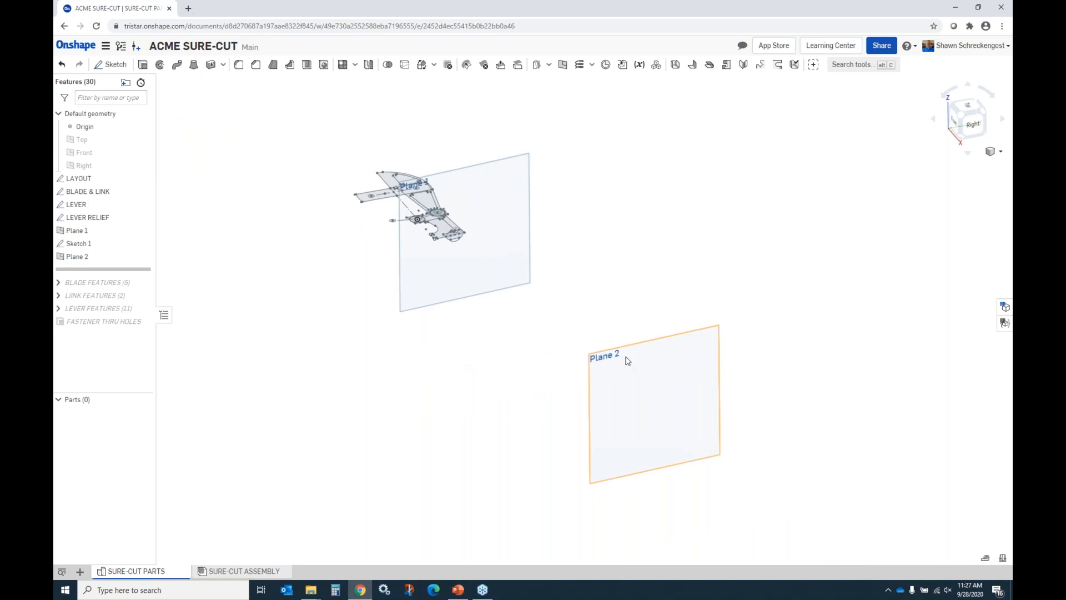
left_click(628, 361)
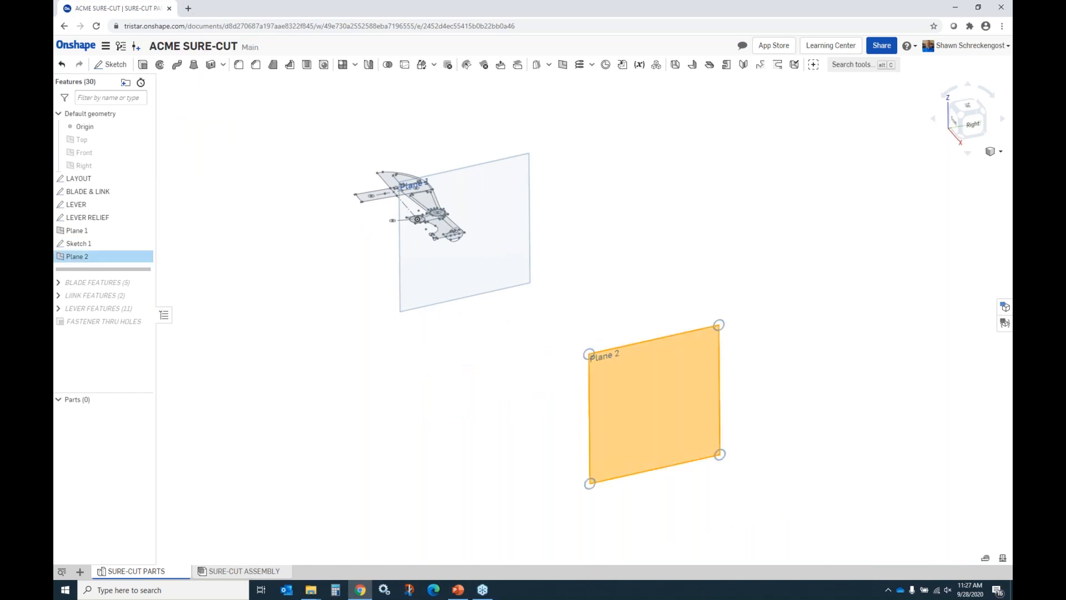
left_click(110, 64)
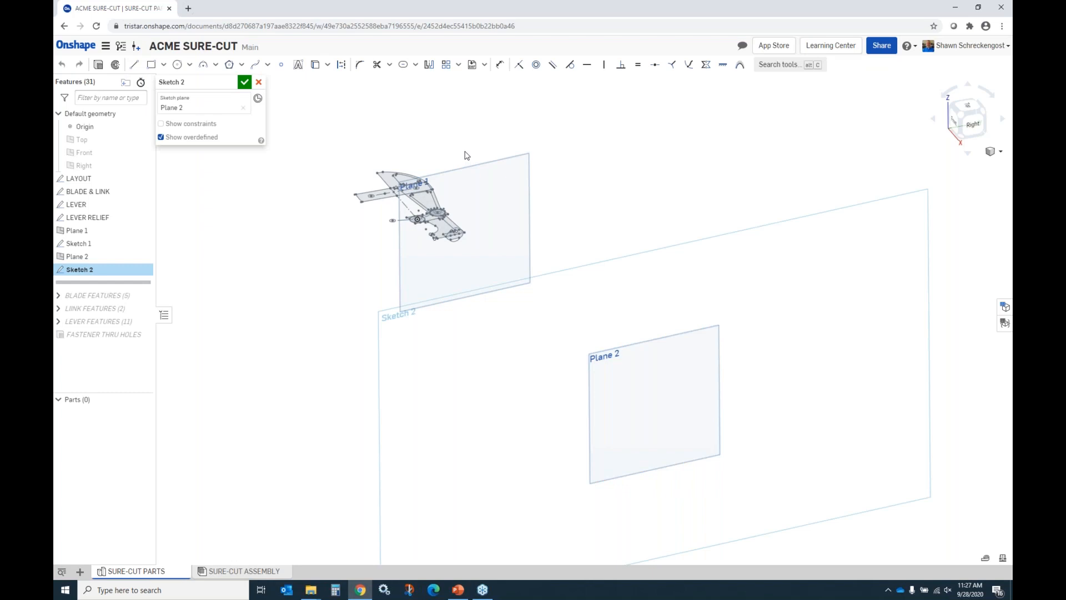
scroll(465, 225, "up", 5)
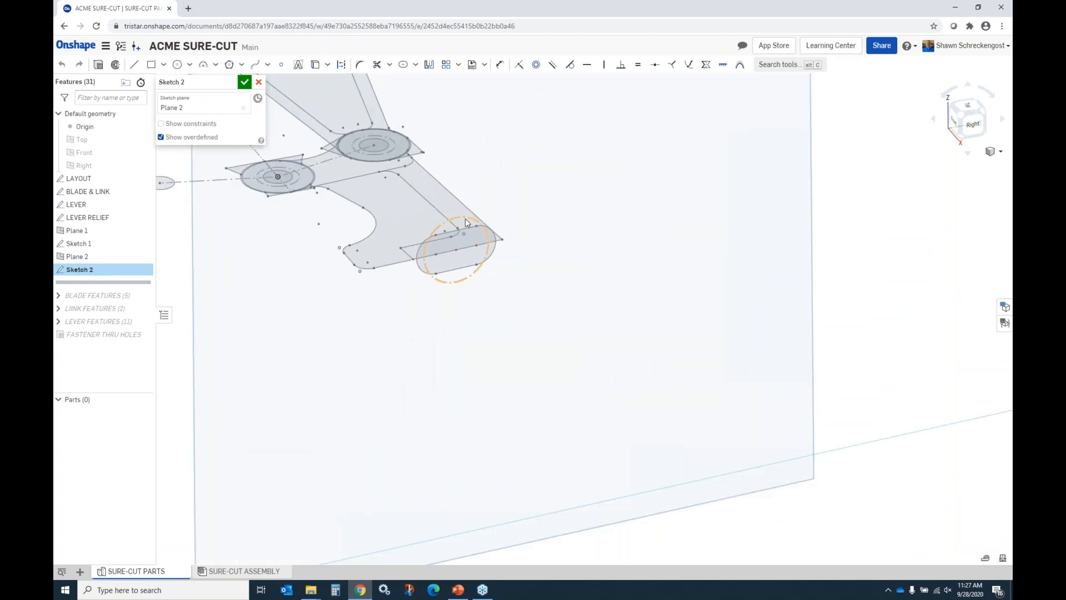
left_click(315, 64)
scroll(461, 218, "down", 5)
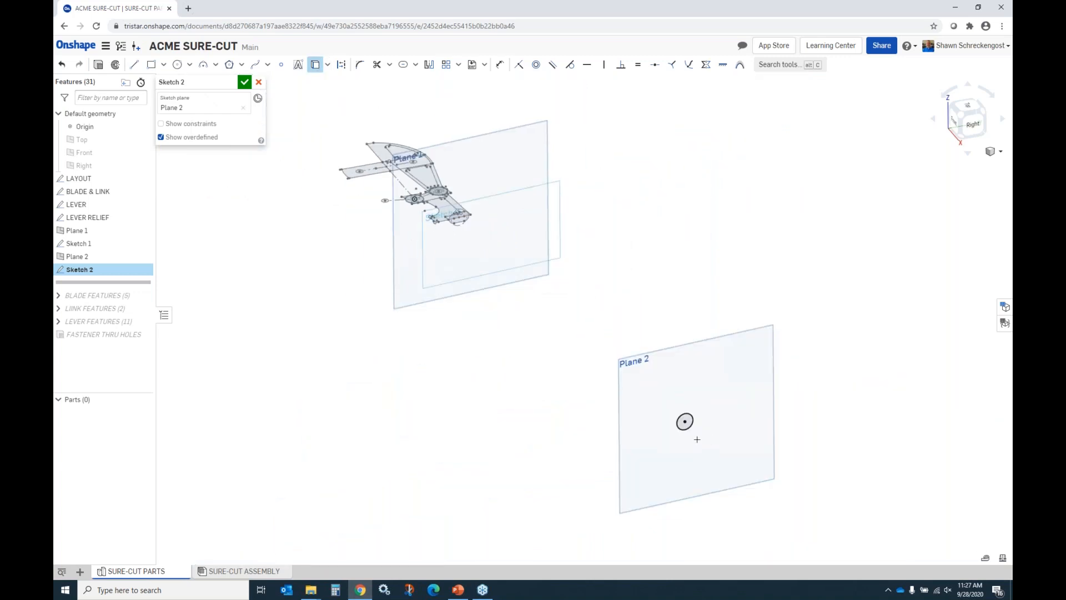
left_click(245, 83)
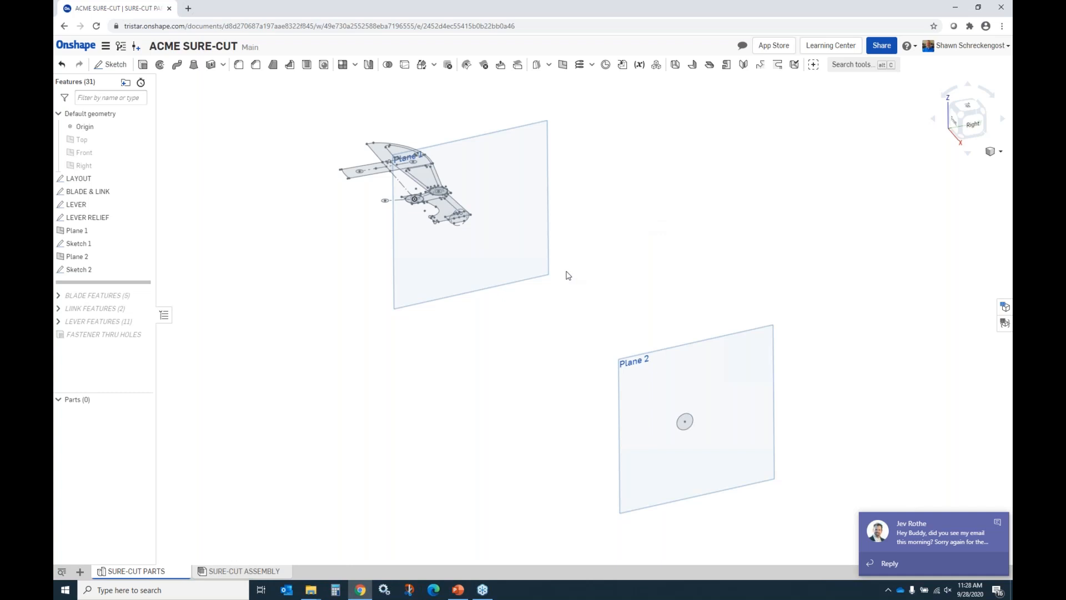
Hide all the planes, leaving only the sketches displayed.
scroll(476, 231, "down", 2)
scroll(475, 223, "up", 5)
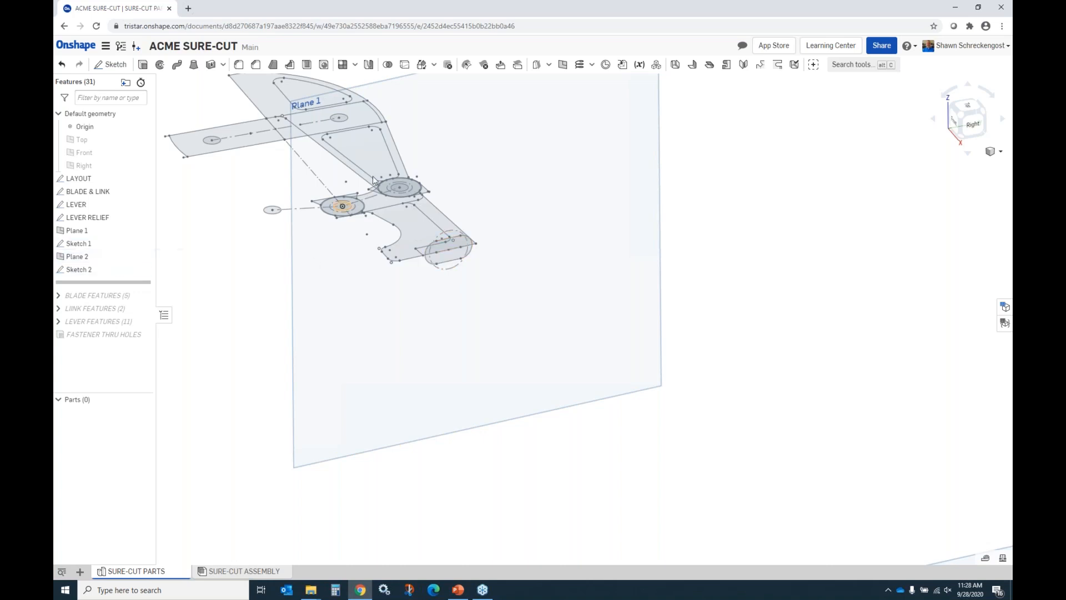
key("p")
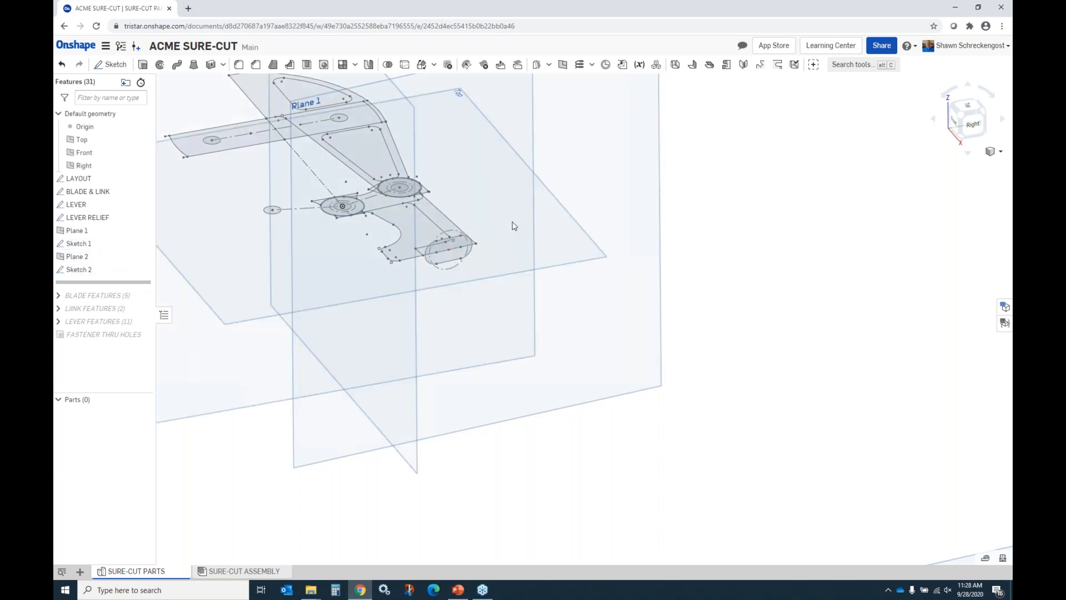
key("p")
scroll(411, 247, "up", 2)
scroll(441, 251, "up", 1)
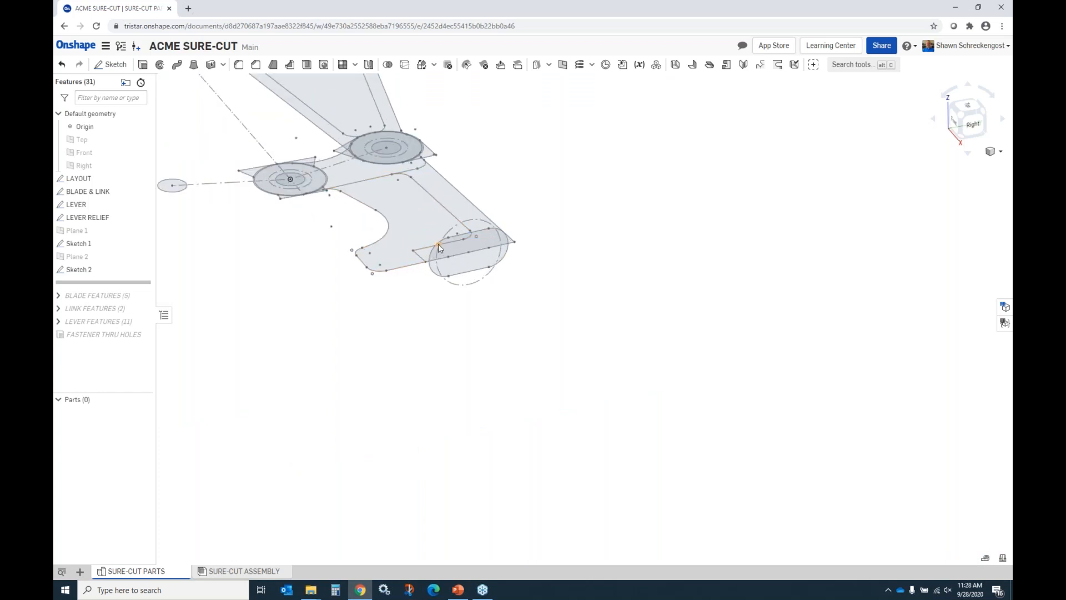
left_click(479, 245)
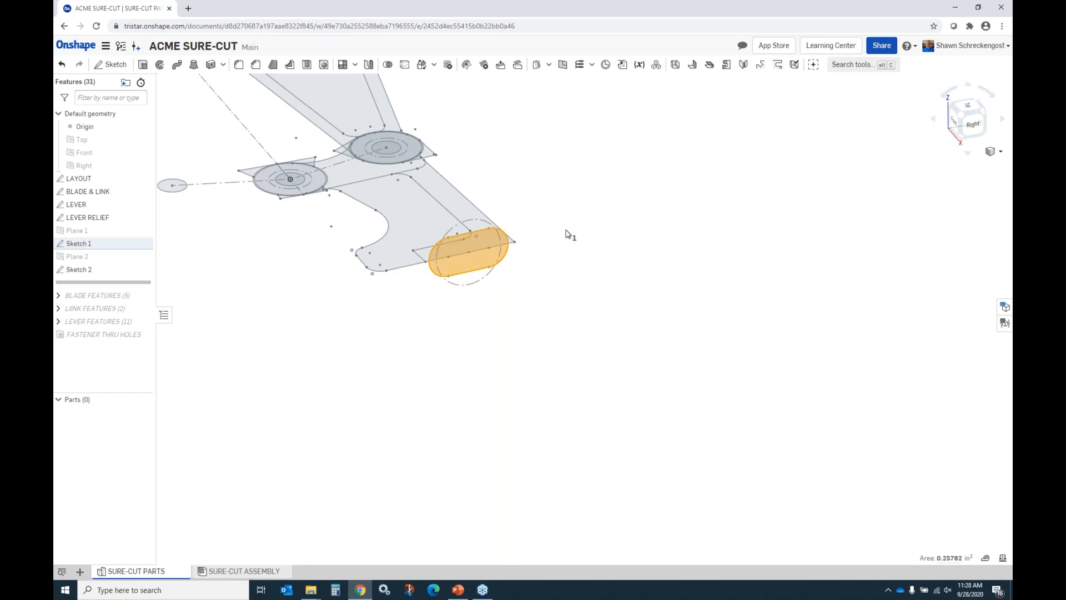
left_click(433, 219)
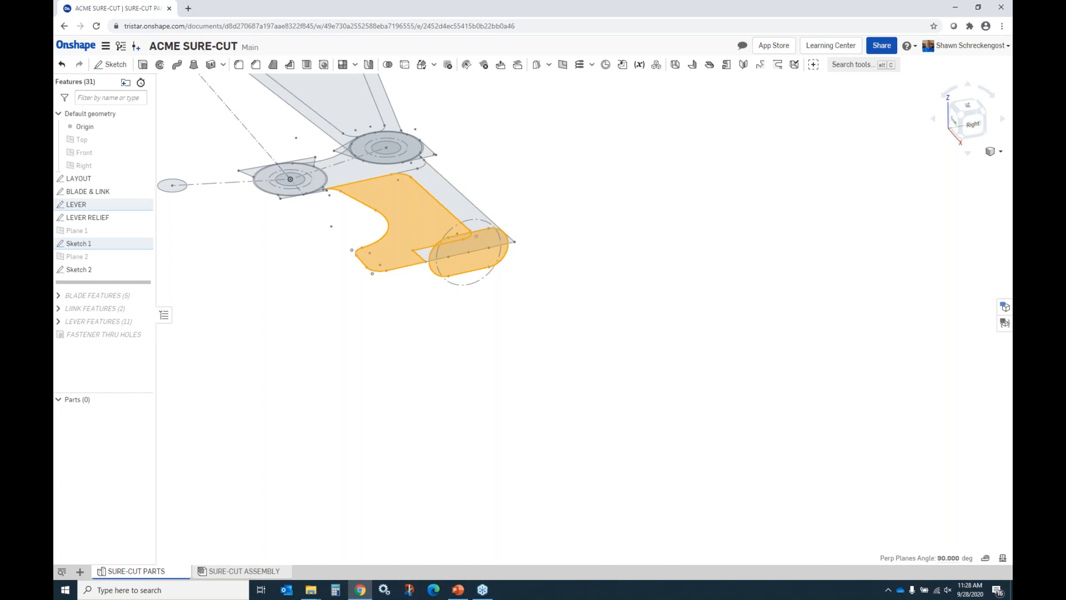
left_click(464, 261)
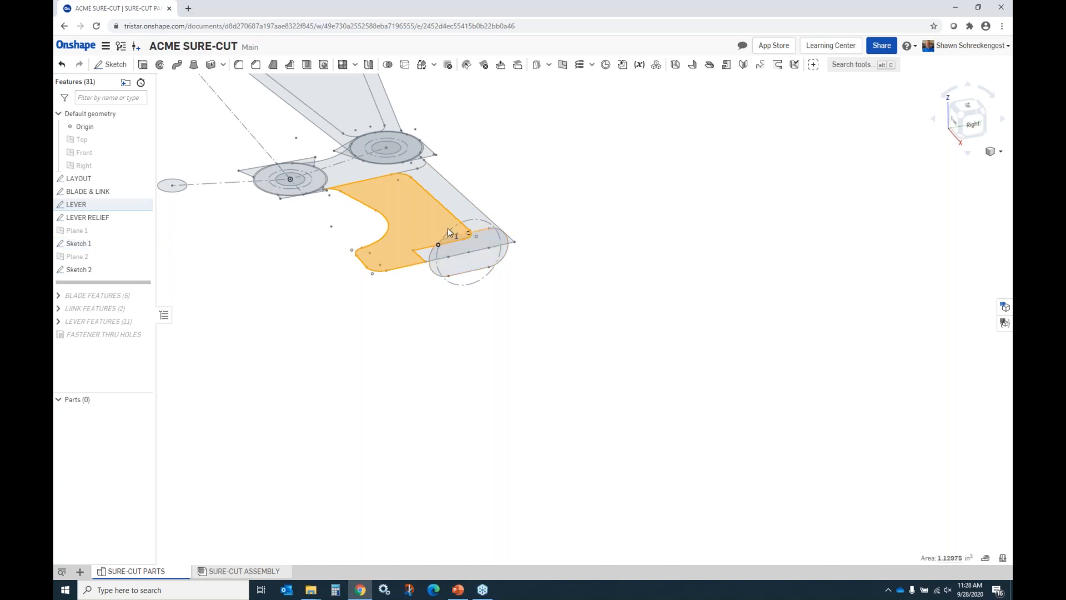
left_click(451, 197)
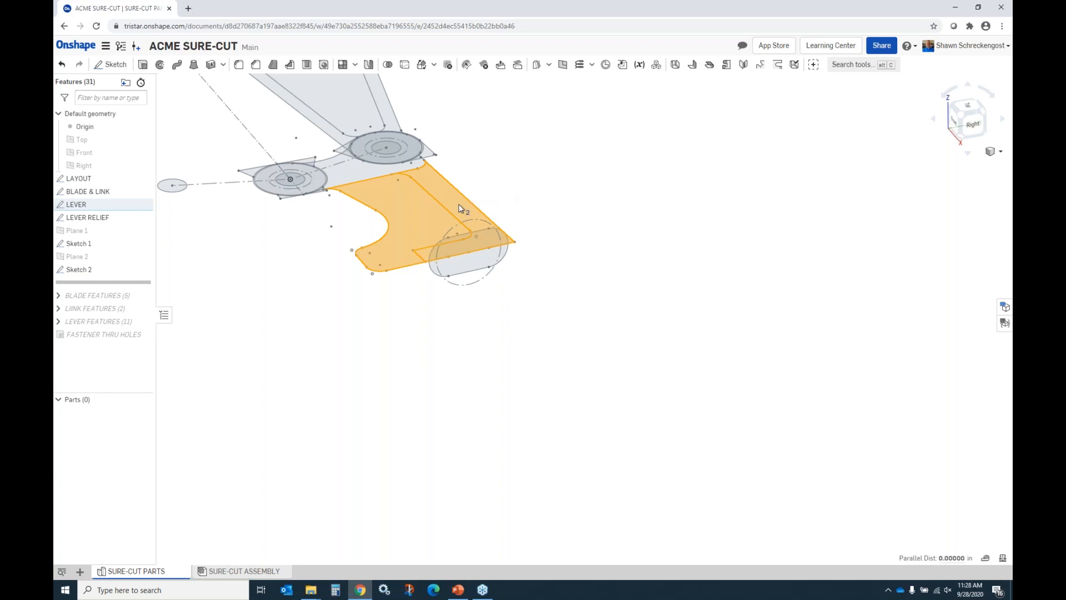
key("Escape")
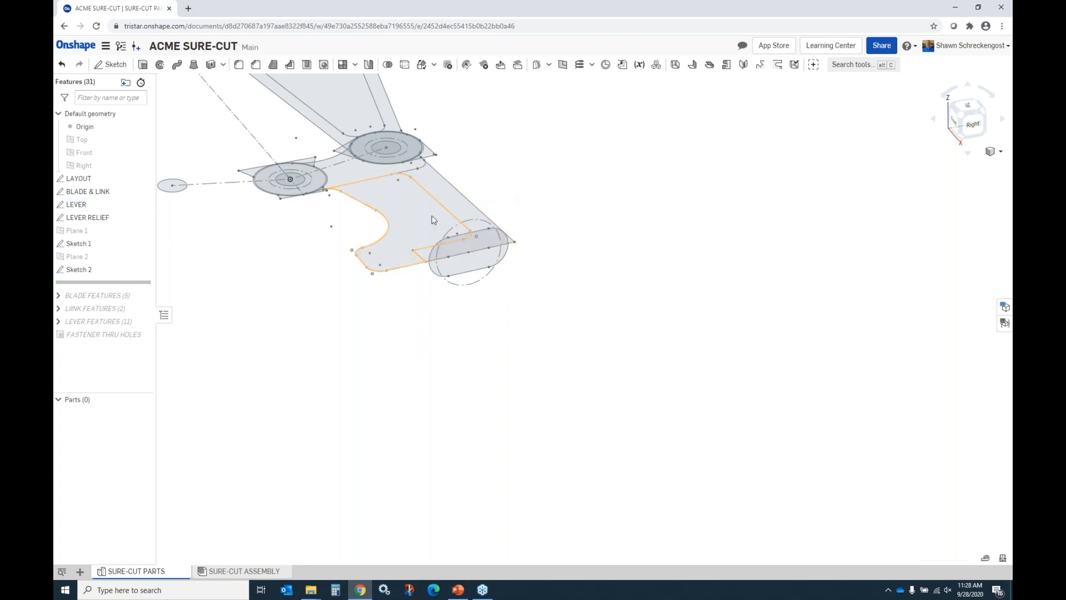
left_click(471, 253)
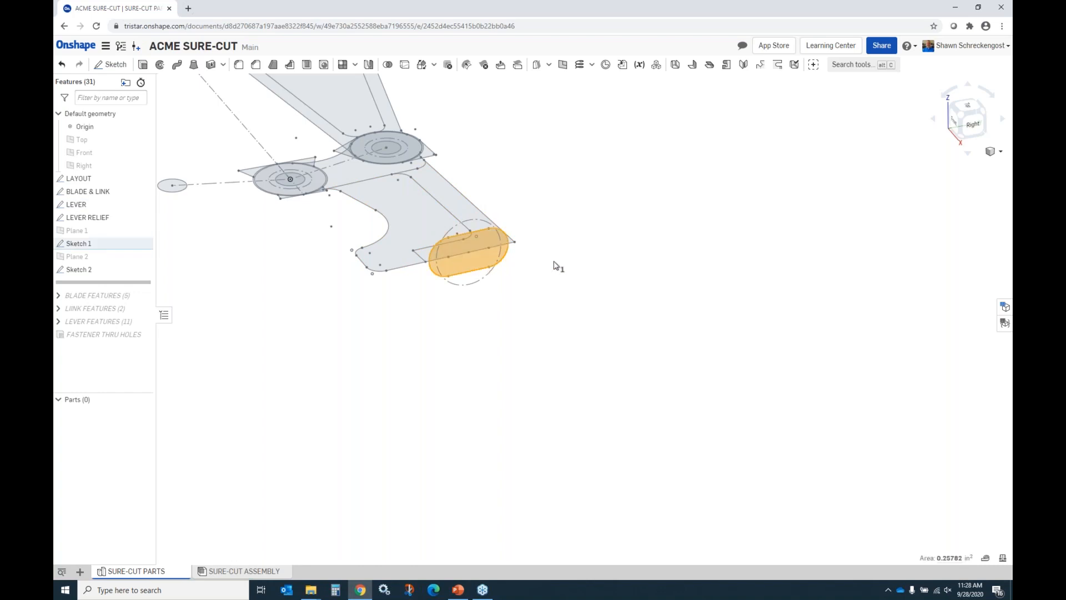
left_click(143, 65)
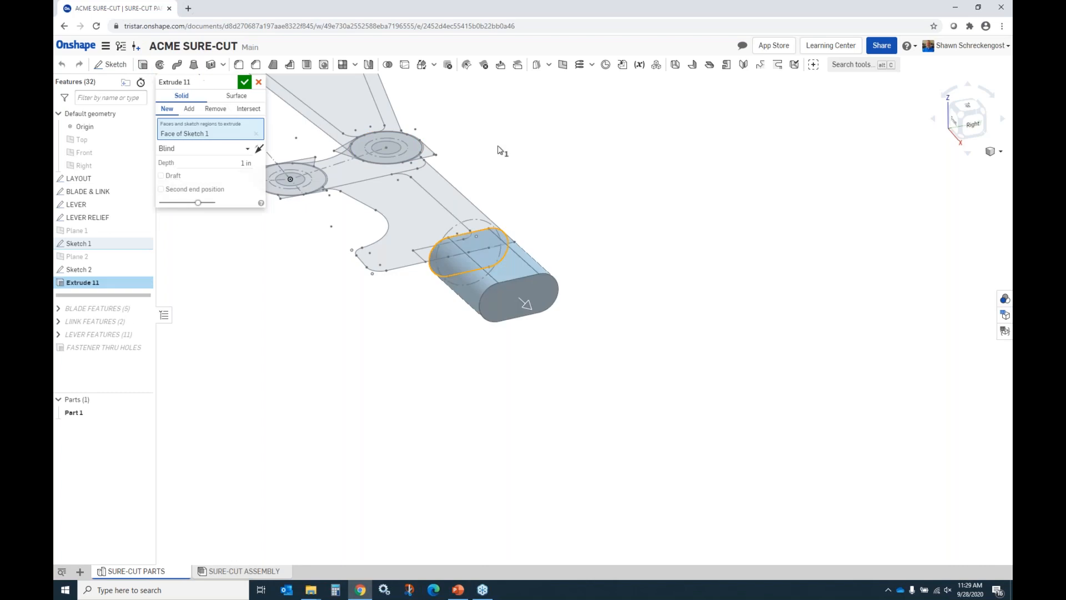
left_click_drag(525, 304, 557, 331)
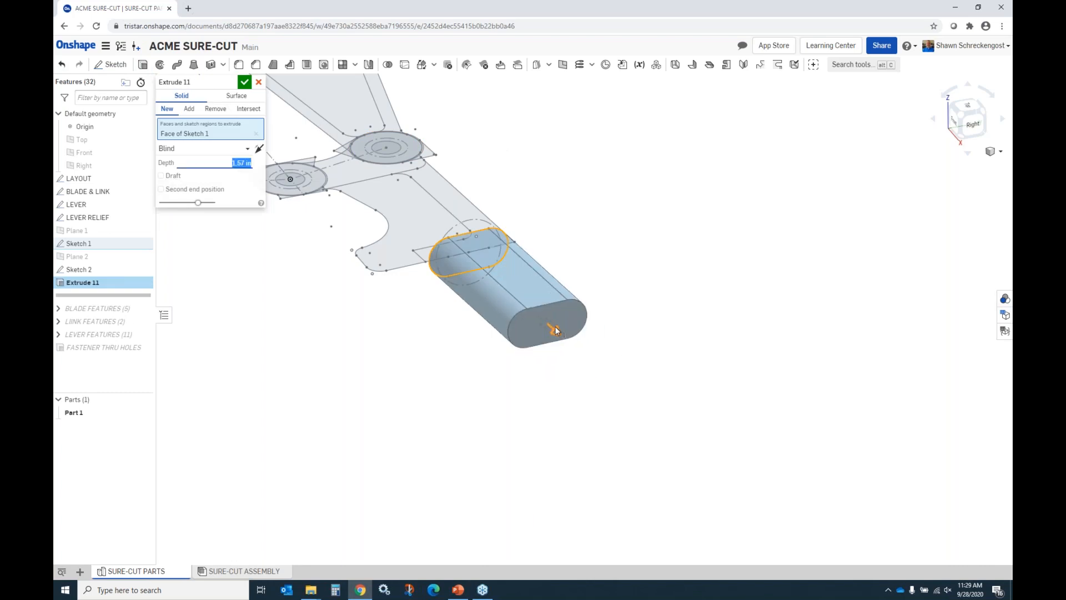
type("2.5")
key("Return")
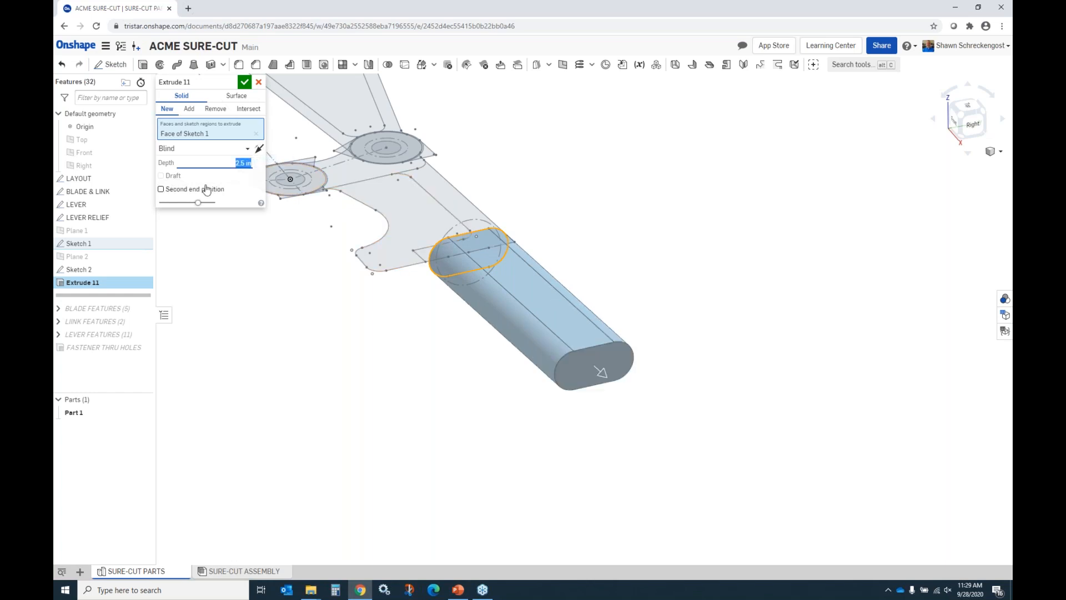
left_click(161, 189)
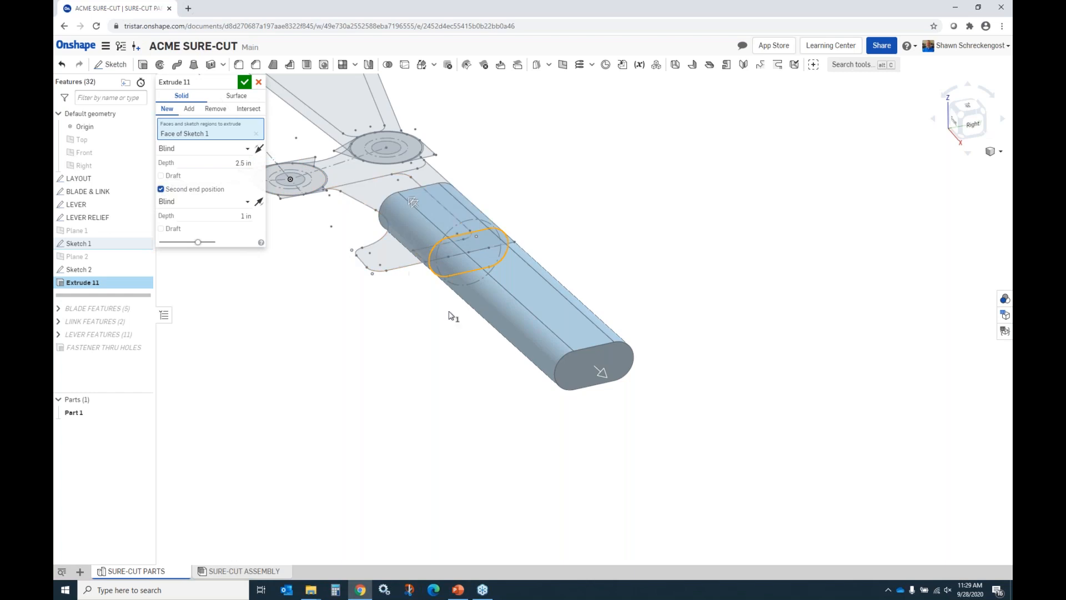
right_click_drag(445, 310, 472, 317)
left_click_drag(382, 210, 446, 228)
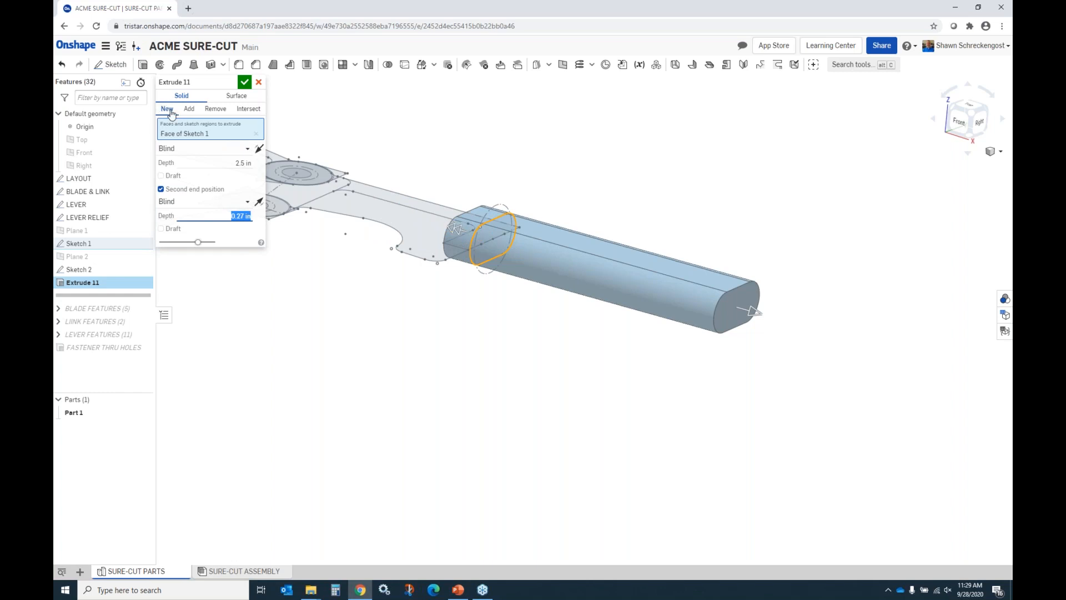
left_click(189, 109)
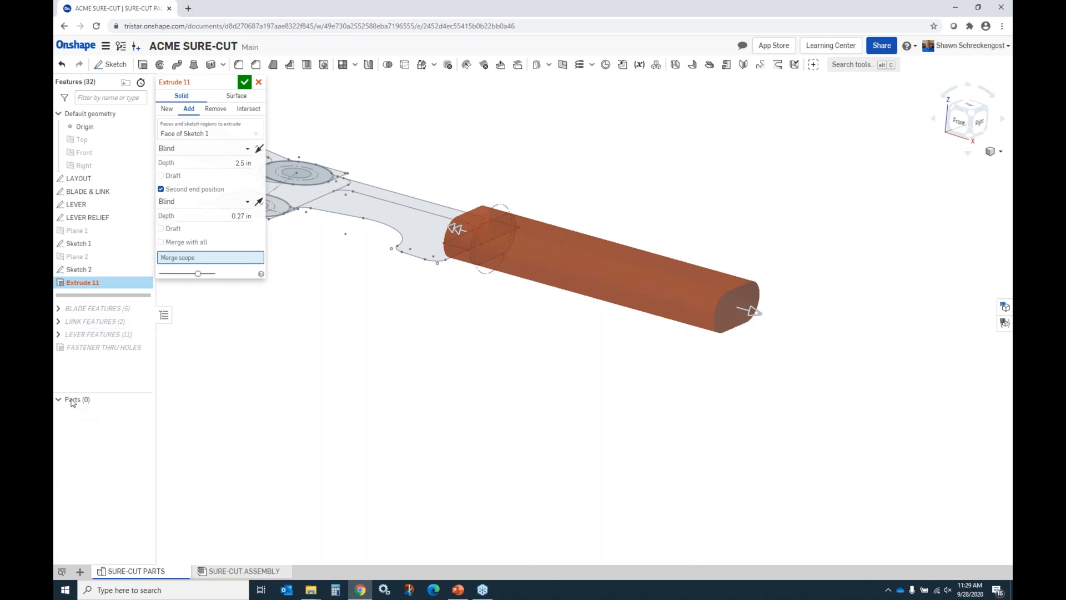
left_click(259, 82)
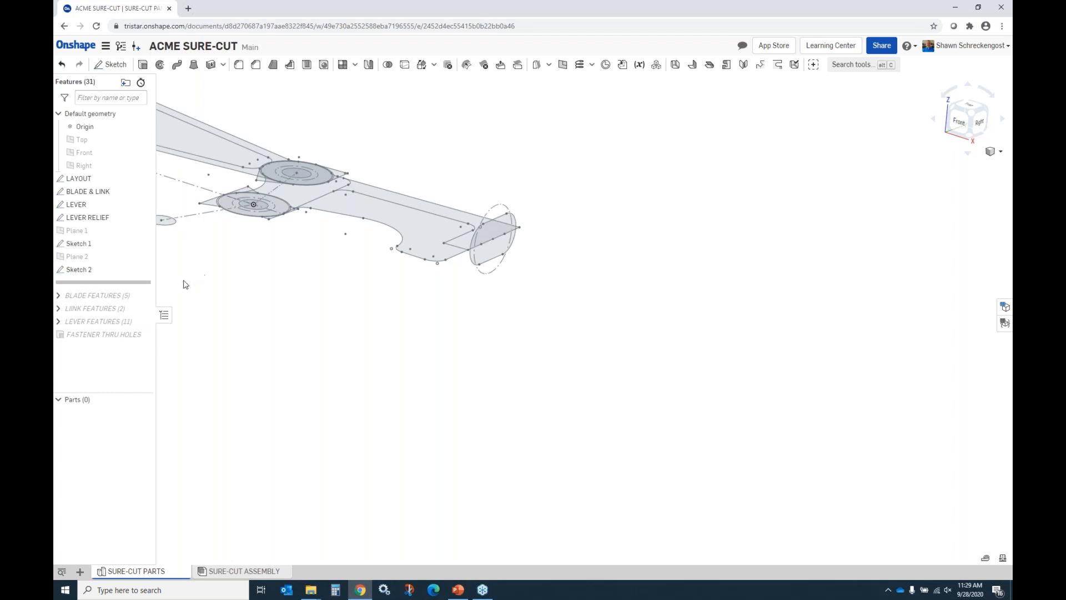
Roll the feature history forward to the end, then back to just after Extrude 7 in the LEVER FEATURES folder.
right_click(134, 286)
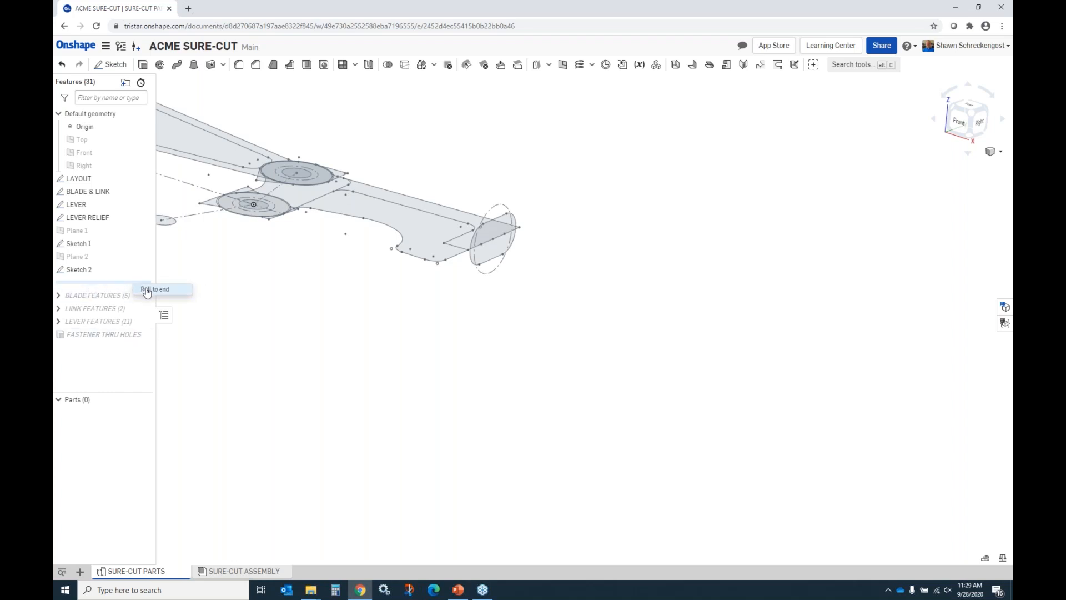
left_click(147, 290)
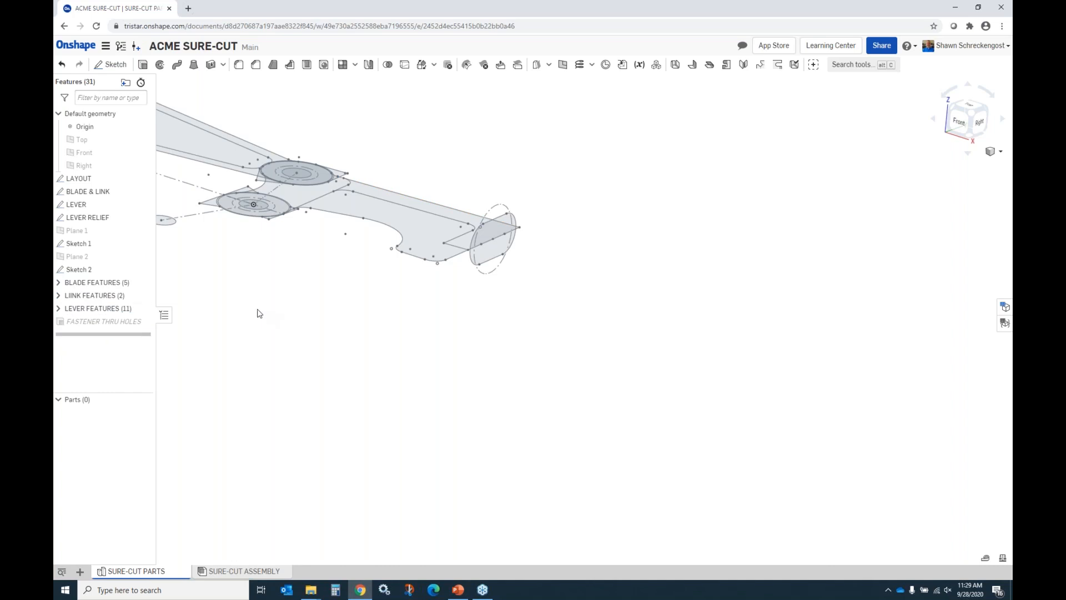
left_click(59, 296)
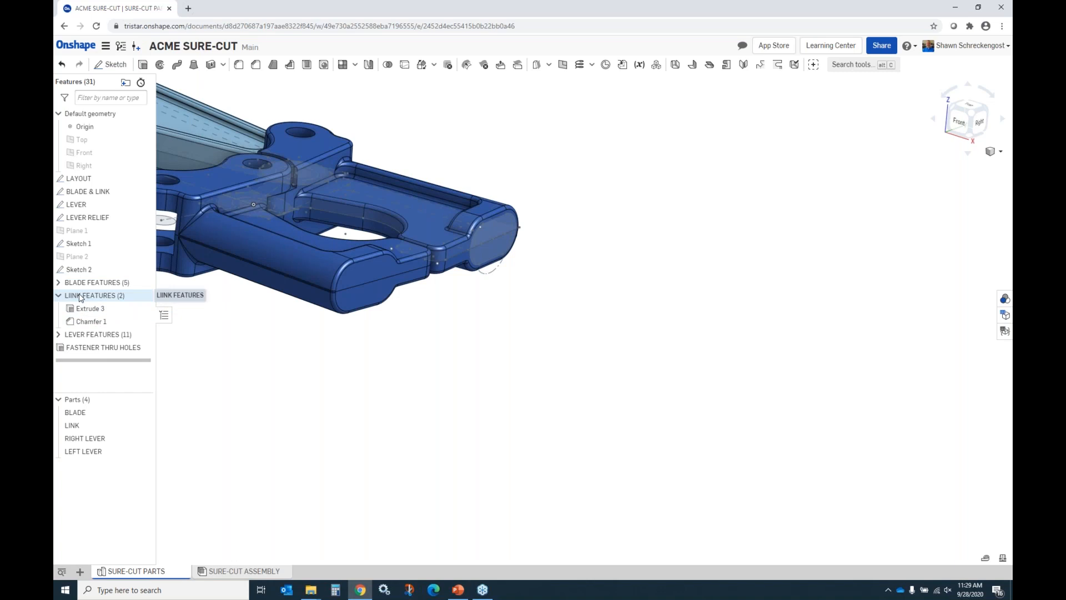
left_click(58, 296)
left_click(59, 309)
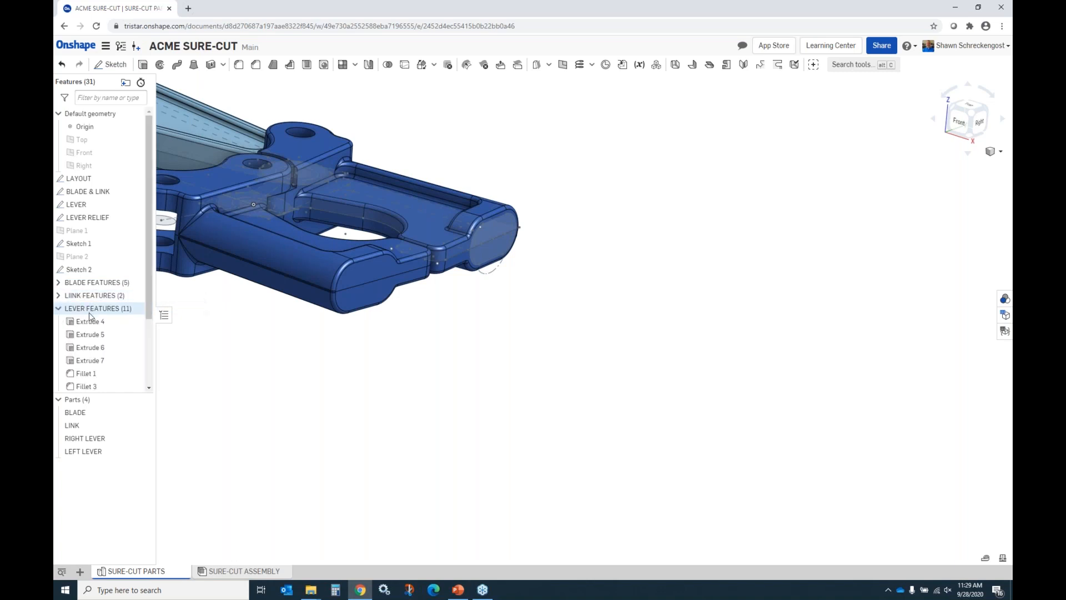
right_click(90, 362)
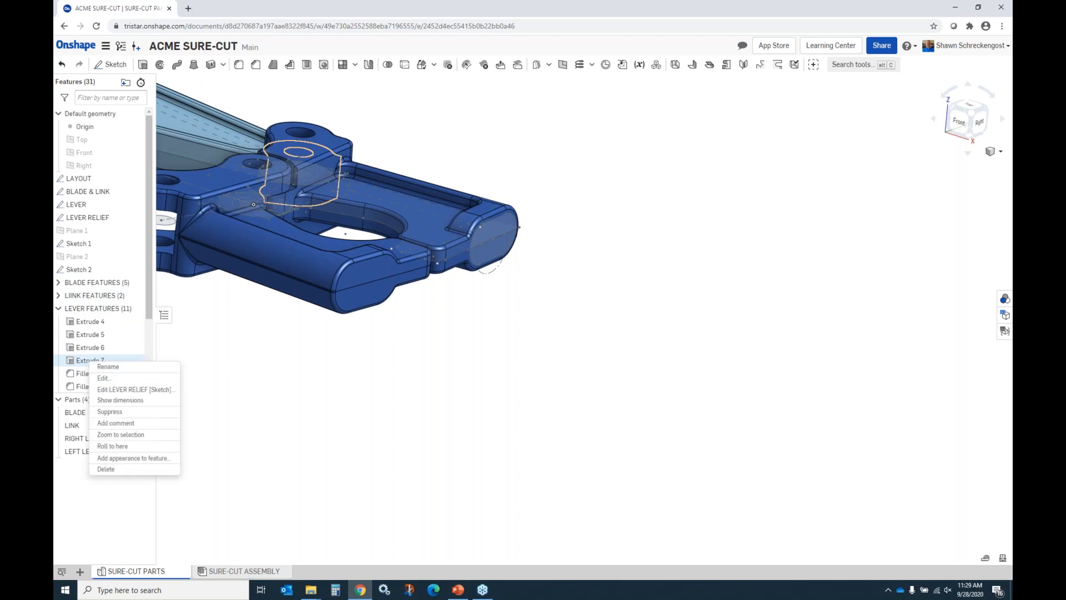
left_click(113, 446)
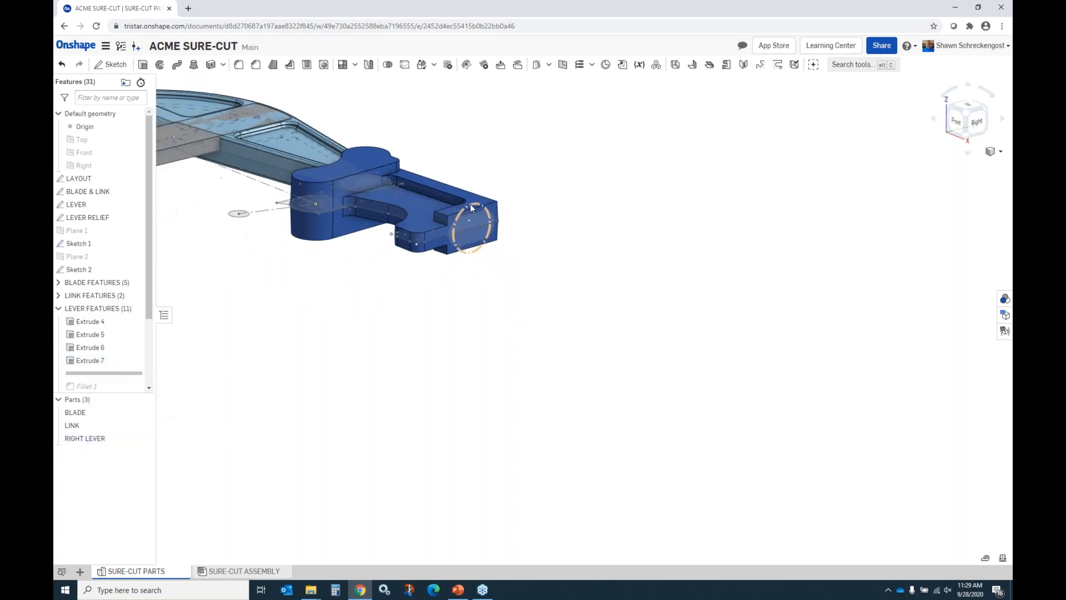
Extrude the slot profile 2.5 in outward, with a second end position up to next, adding it to RIGHT LEVER.
scroll(471, 204, "up", 5)
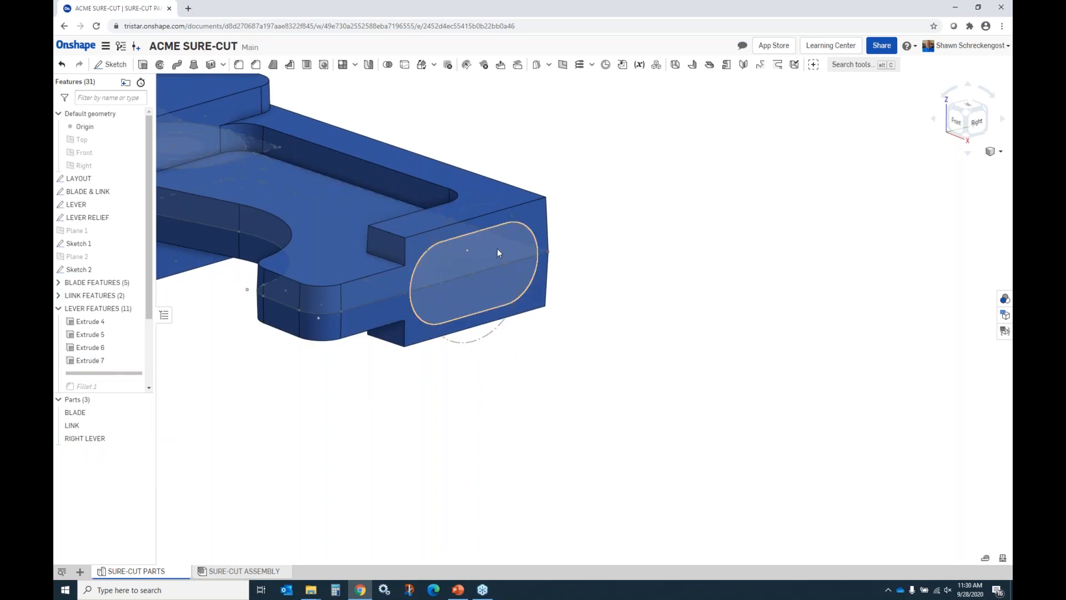
left_click(498, 252)
left_click(143, 65)
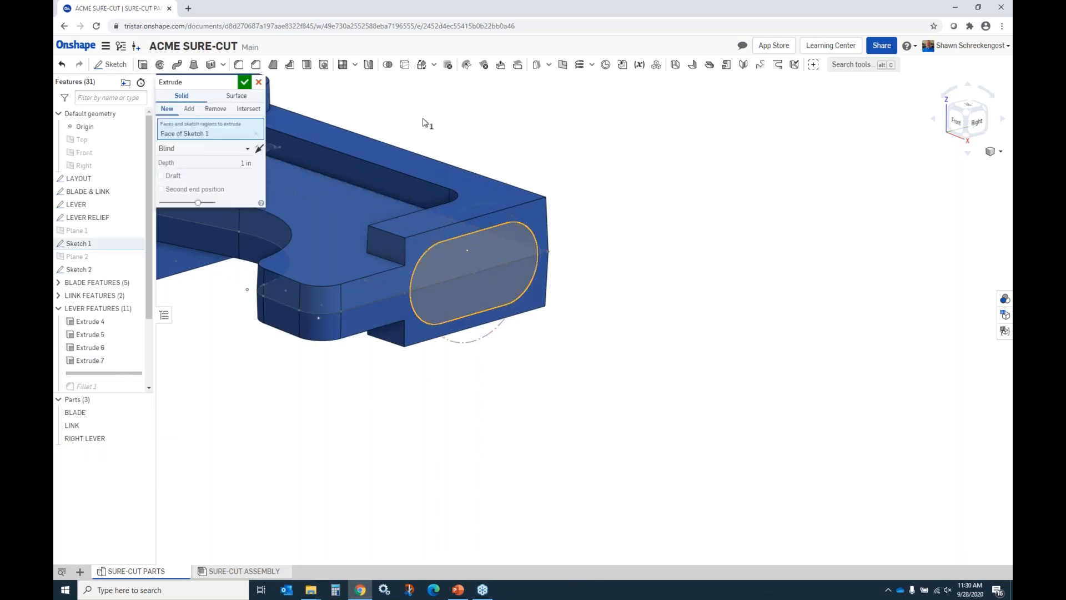
type("2.5")
key("Return")
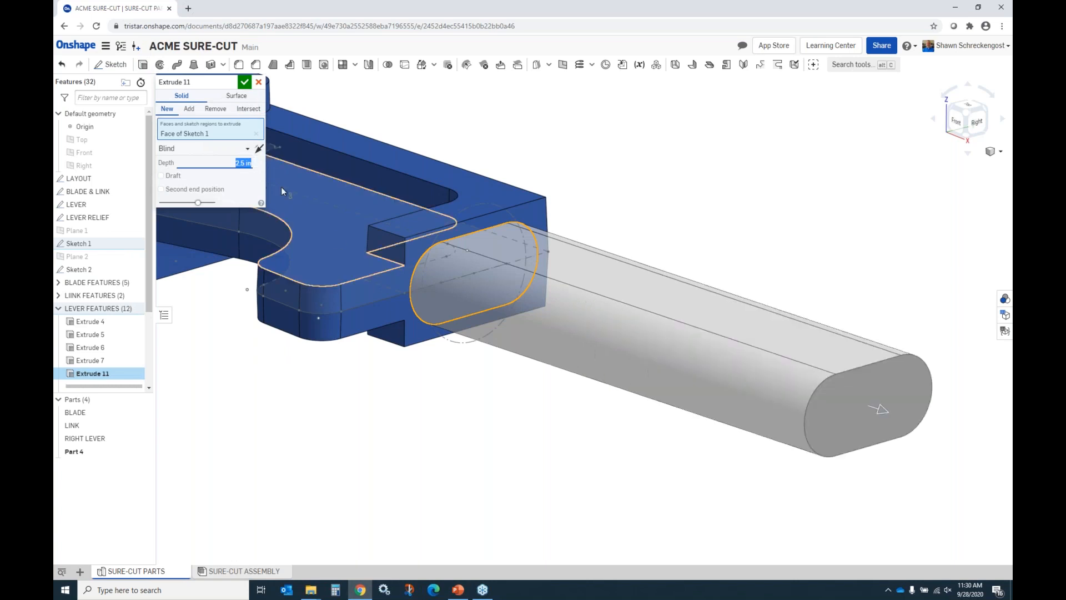
left_click(161, 189)
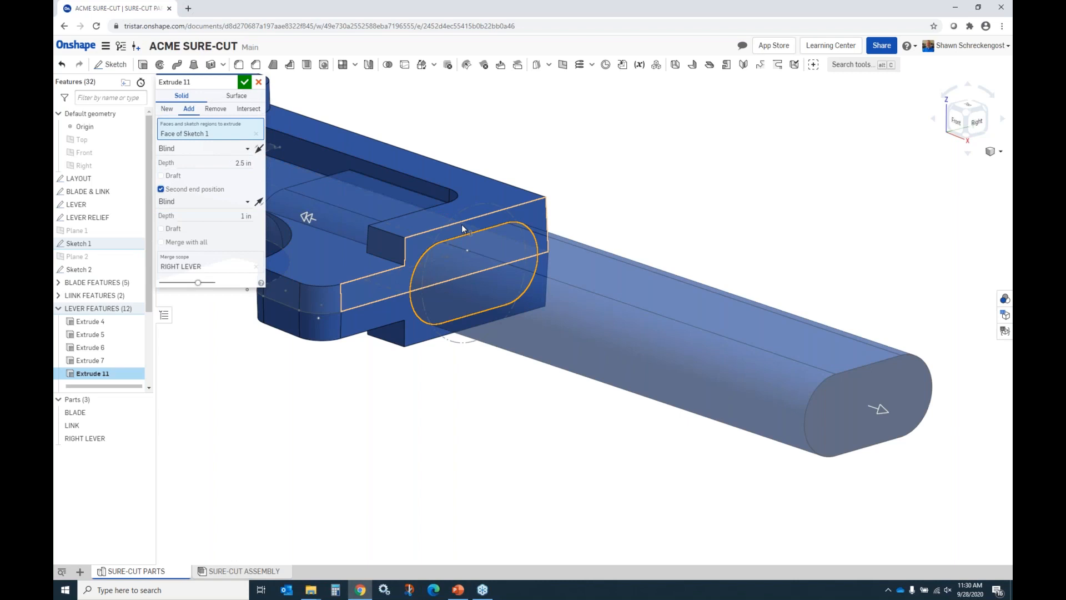
left_click(246, 202)
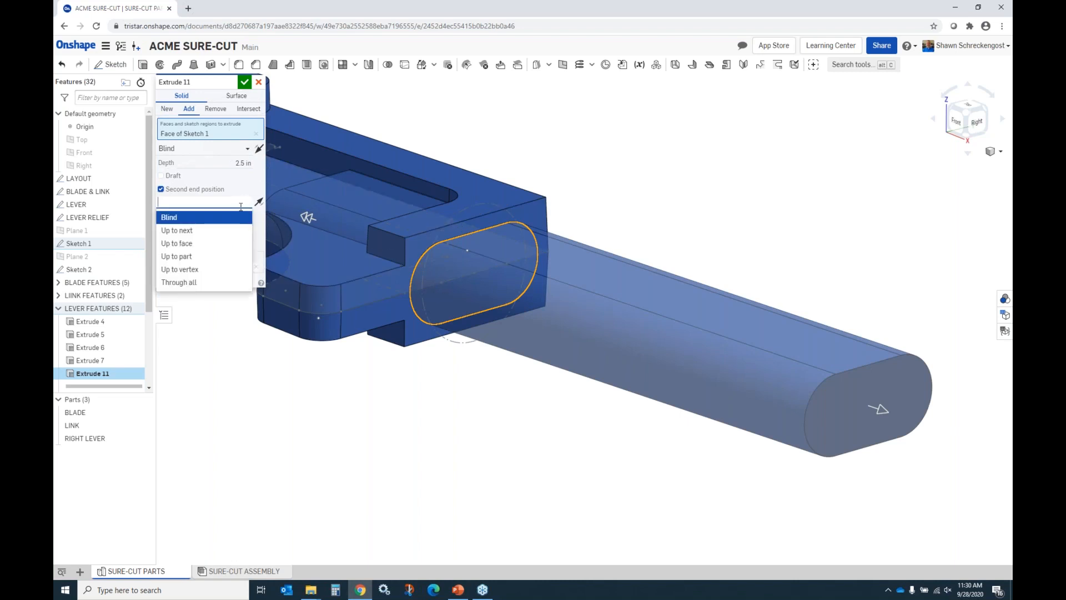
left_click(176, 230)
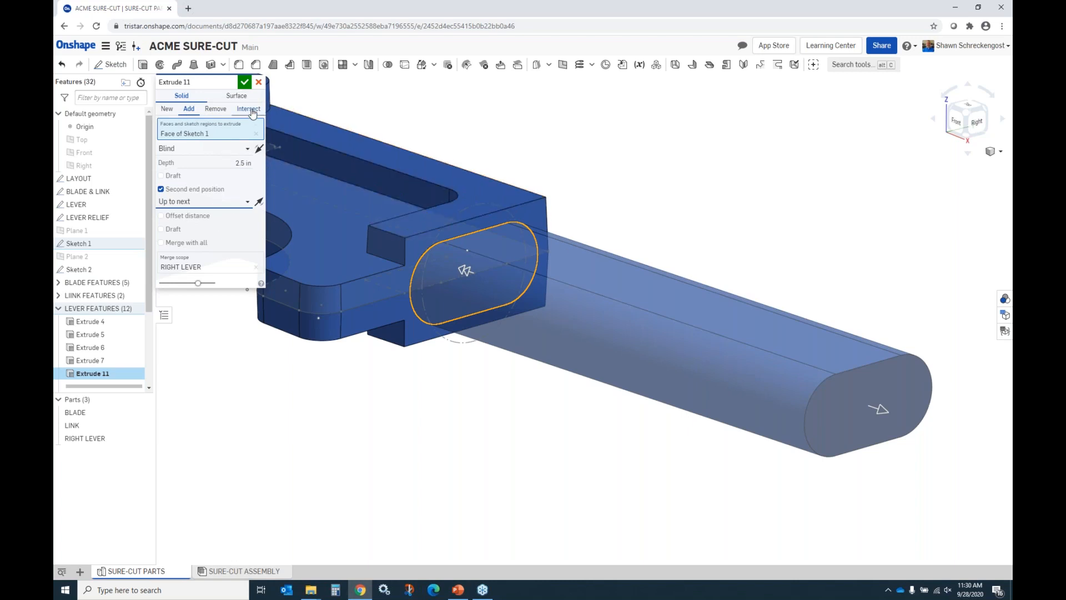
left_click(244, 82)
Edit Fillet 3 to include the outer end edge of the right lever's new slot-shaped extension.
scroll(511, 180, "down", 5)
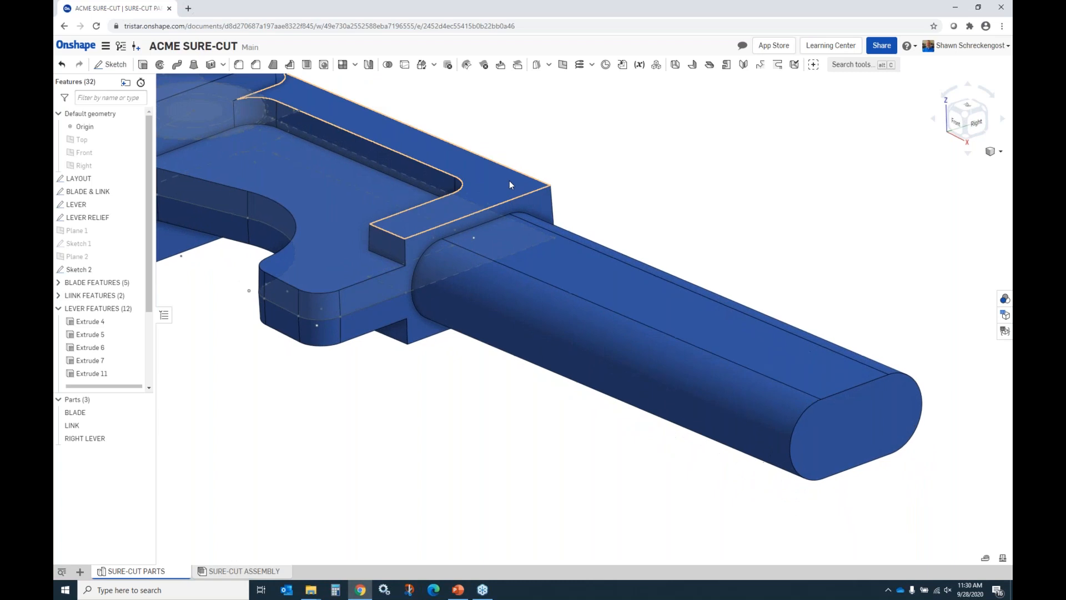
right_click_drag(519, 191, 418, 239)
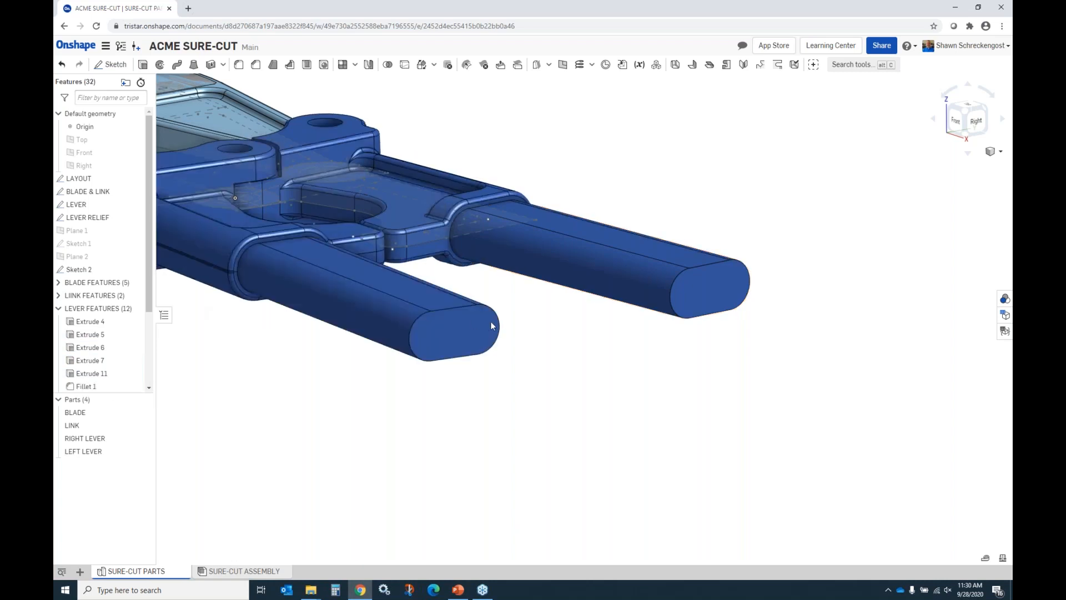
mouse_move(419, 292)
right_mouse_down()
mouse_move(407, 305)
mouse_move(415, 300)
right_mouse_up()
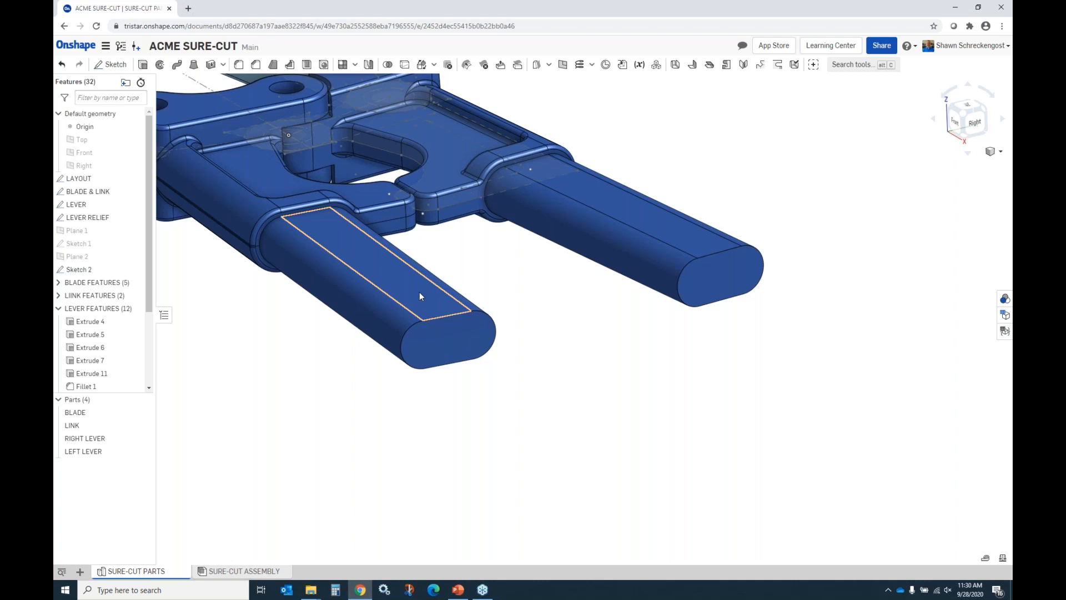
scroll(518, 145, "up", 5)
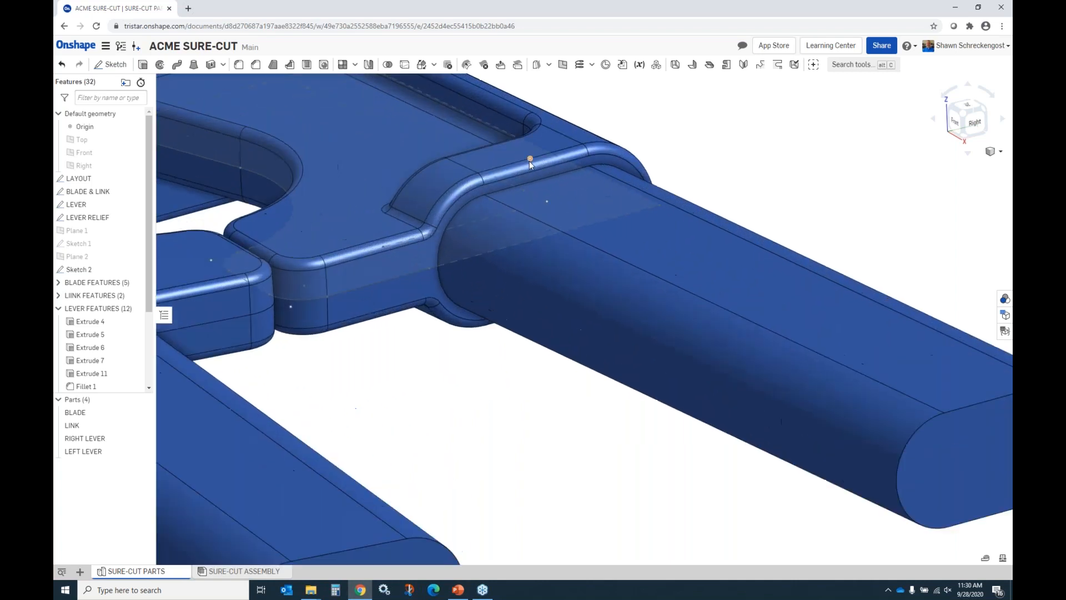
left_click(530, 162)
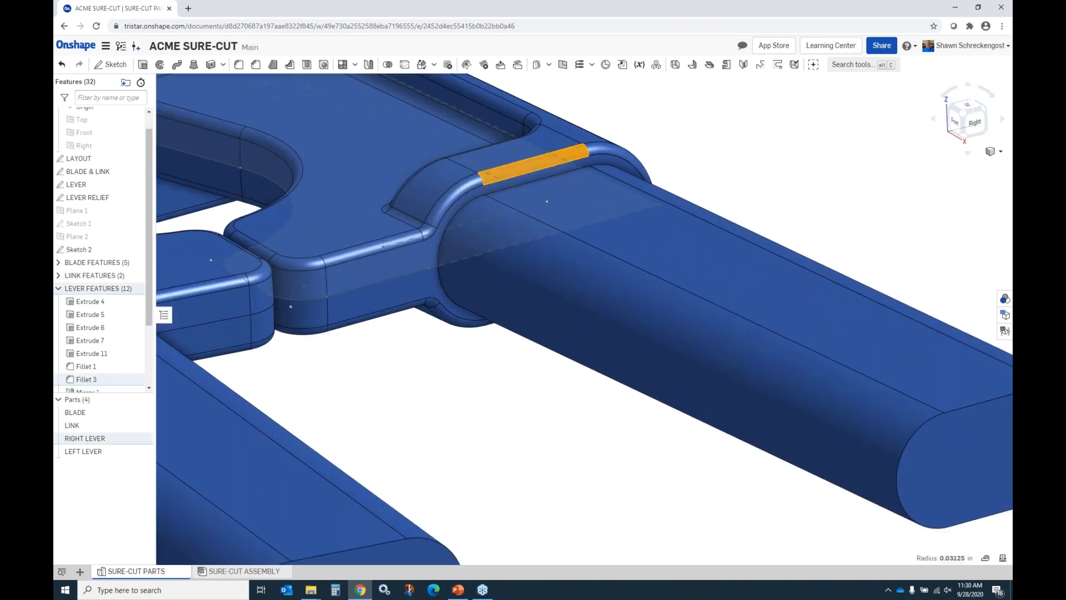
right_click(530, 166)
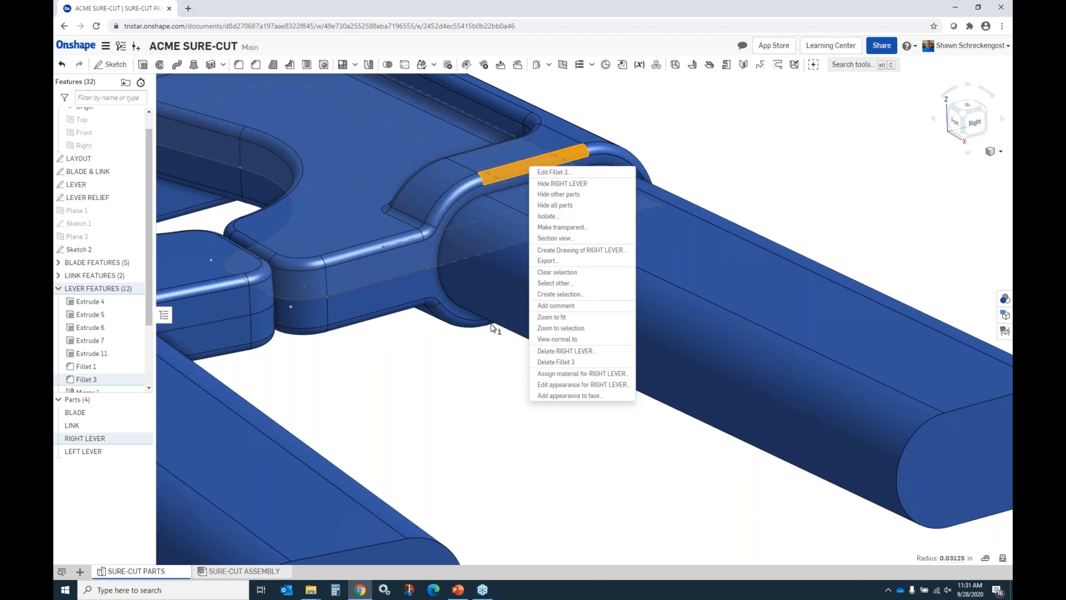
left_click(551, 173)
scroll(430, 248, "down", 3)
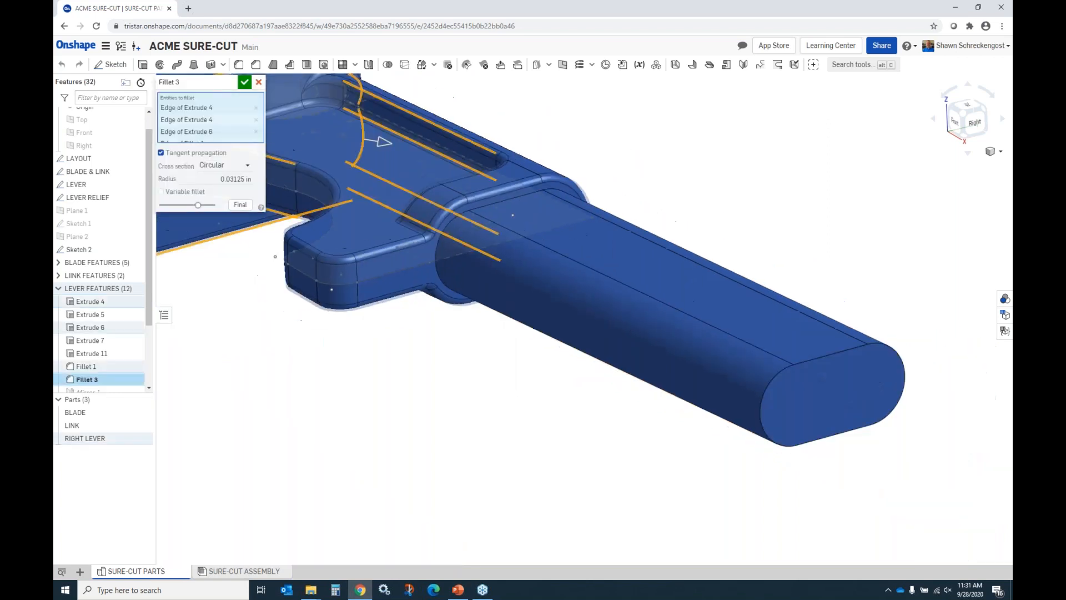
left_click(703, 326)
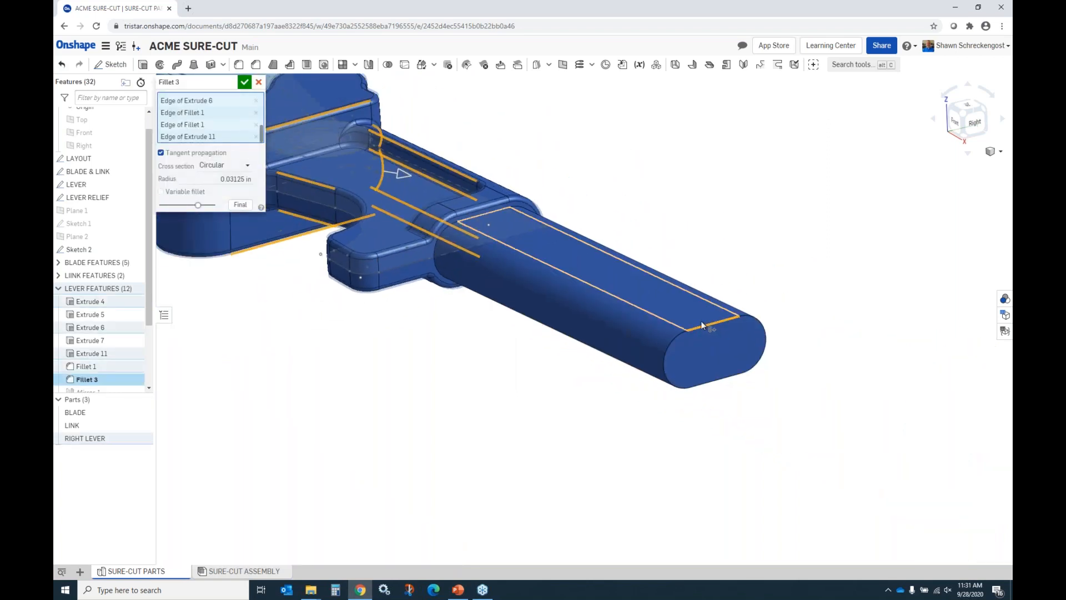
left_click(245, 82)
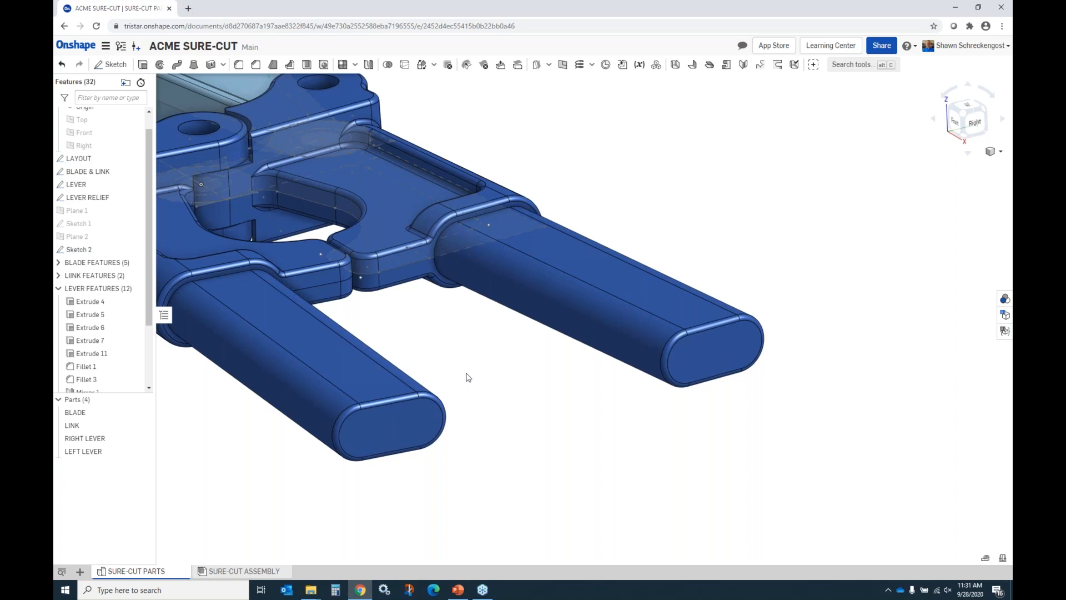
Extrude the slot profile of Sketch 1 as a new part, up to the outer end face of the right lever's extension.
left_click(84, 224)
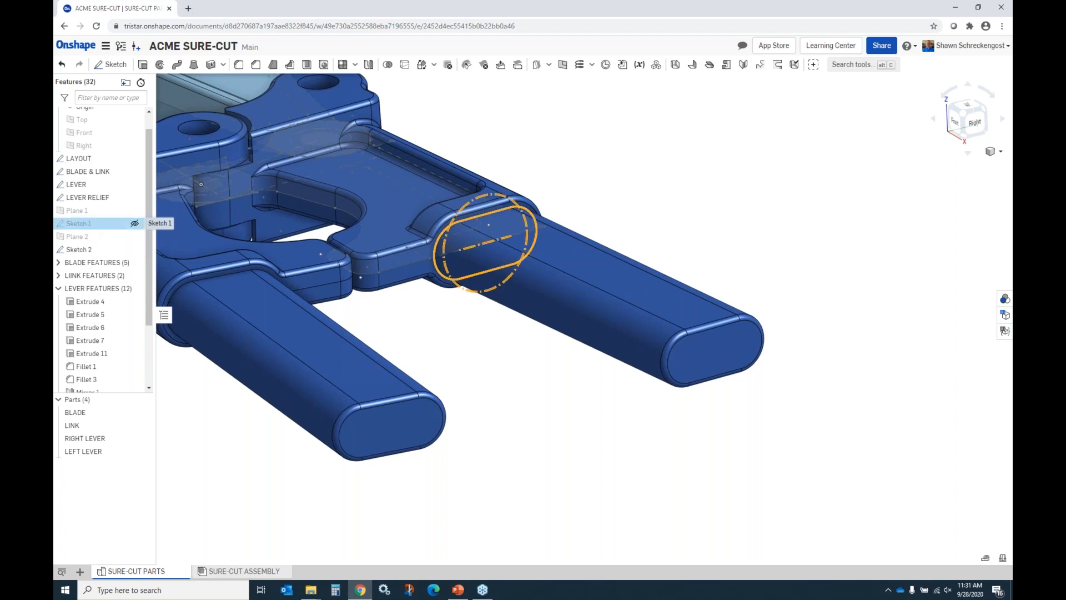
left_click(143, 65)
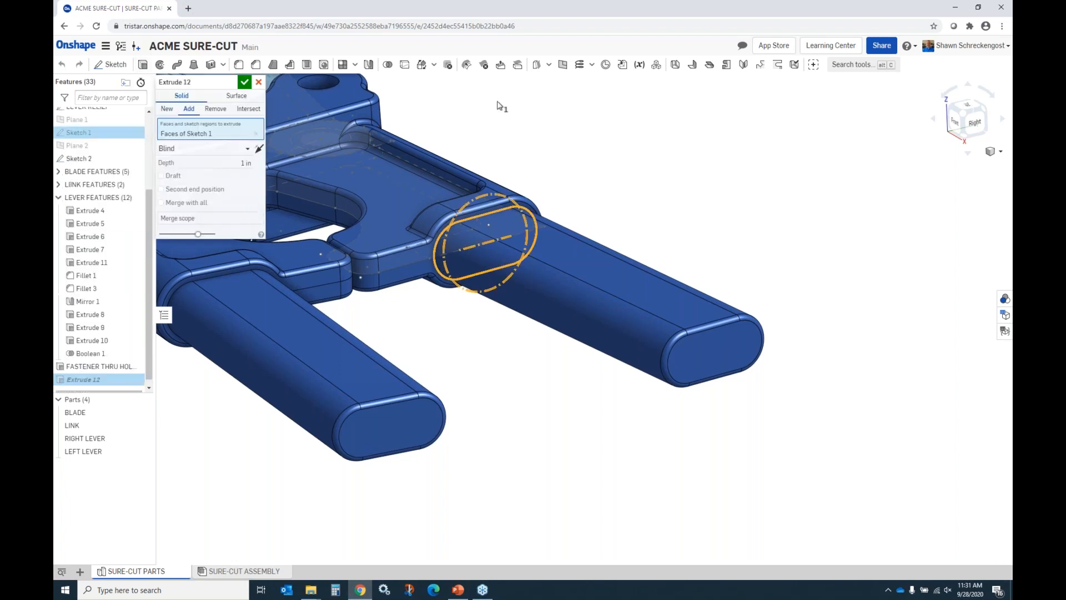
left_click(248, 150)
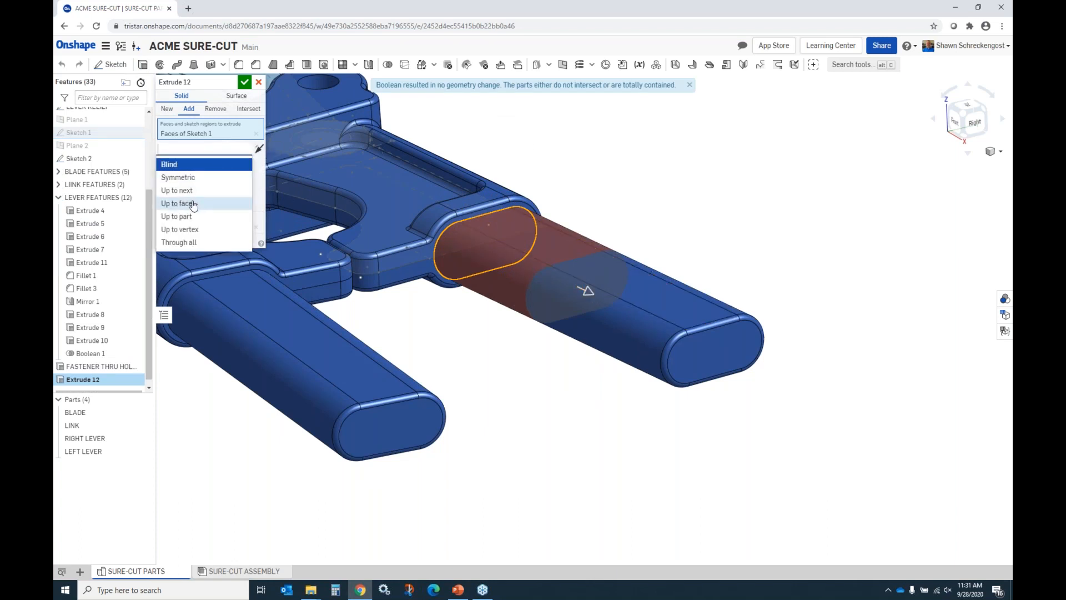
left_click(192, 206)
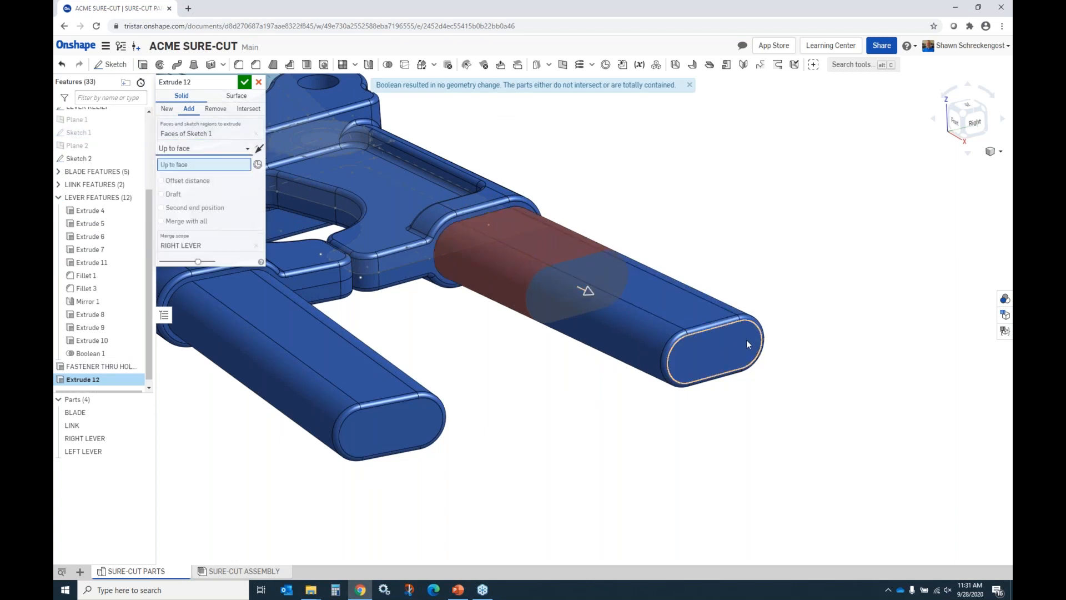
left_click(494, 246)
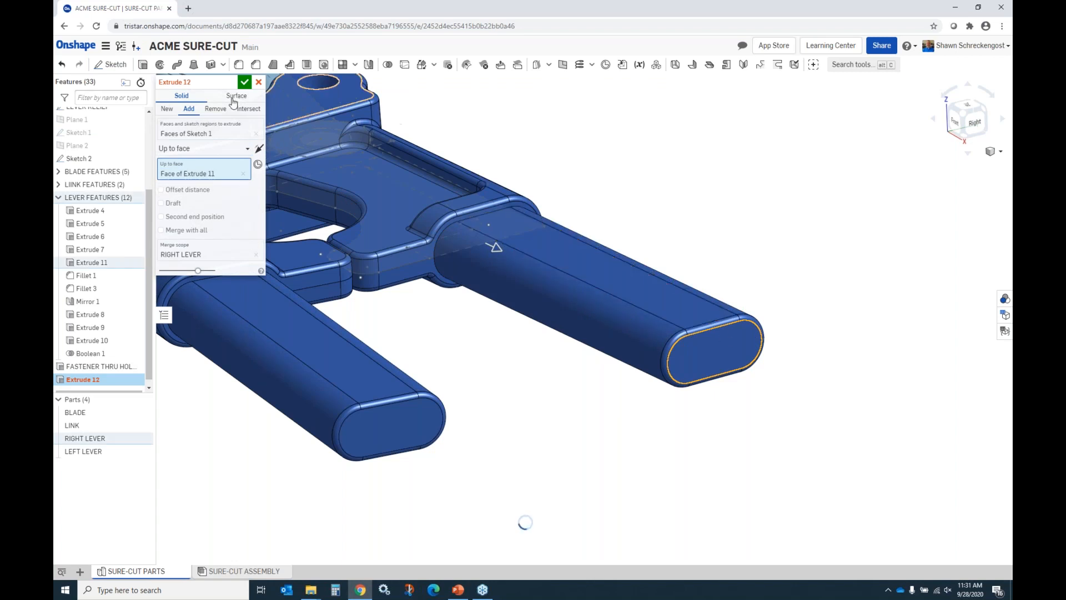
left_click(166, 110)
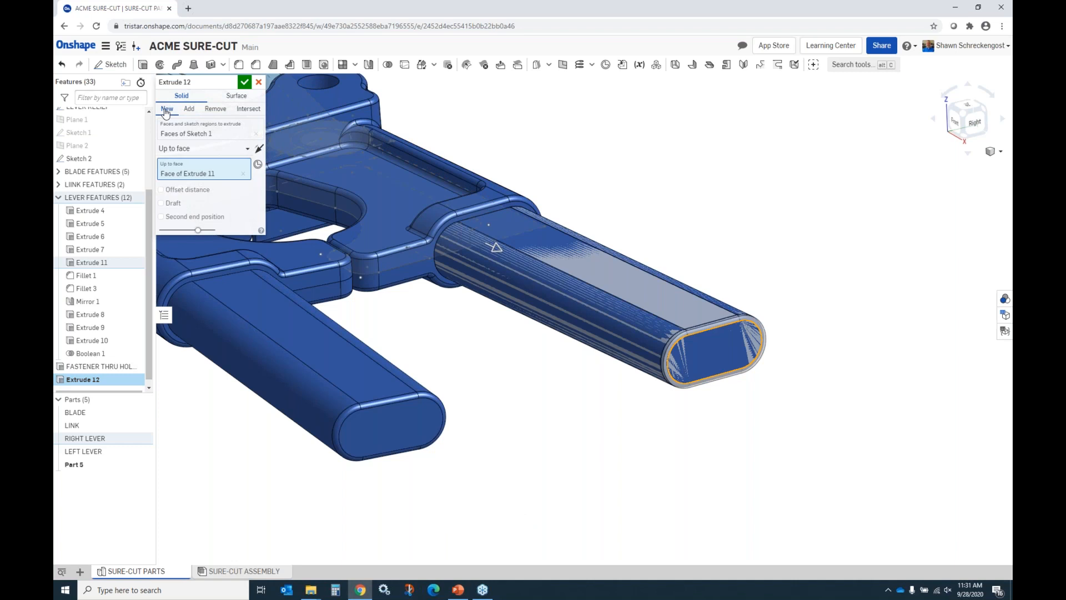
left_click(245, 84)
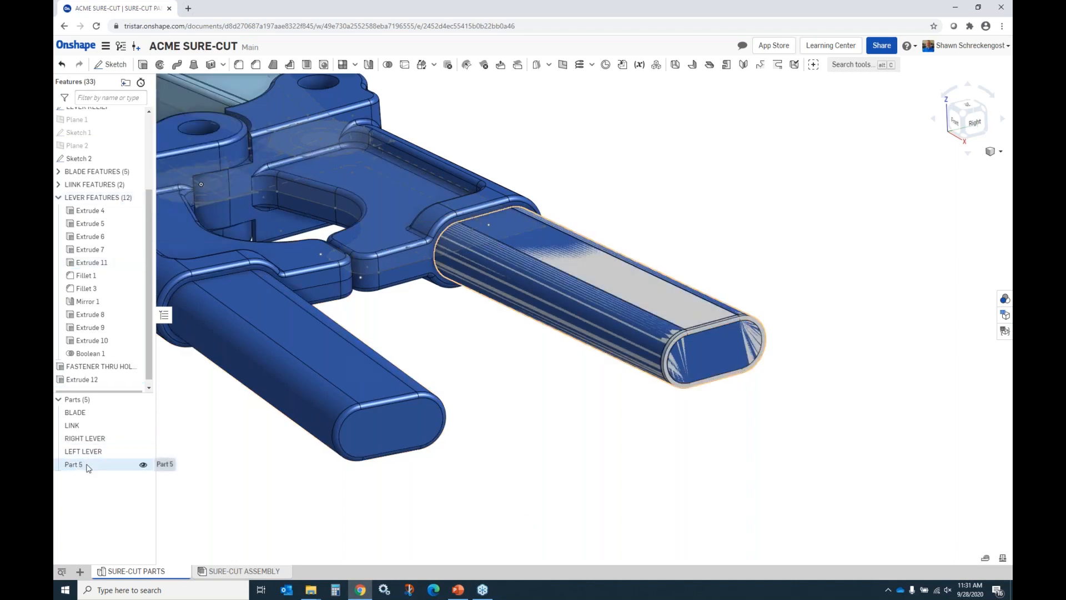
Extrude the circle of Sketch 2 back toward the right lever as a new part with a depth of 13 in.
scroll(314, 334, "down", 10)
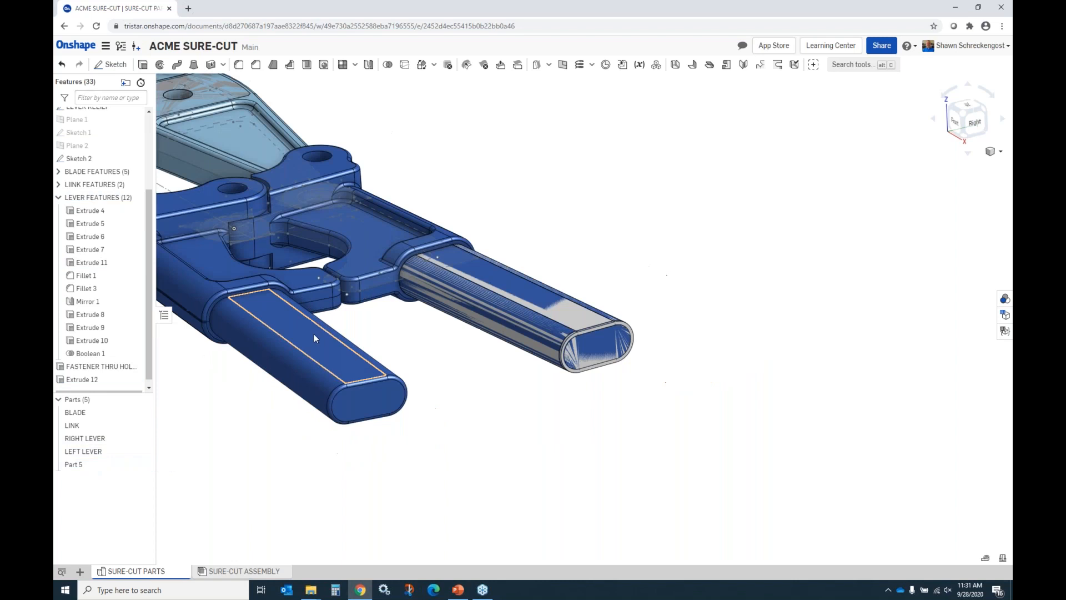
scroll(641, 476, "up", 5)
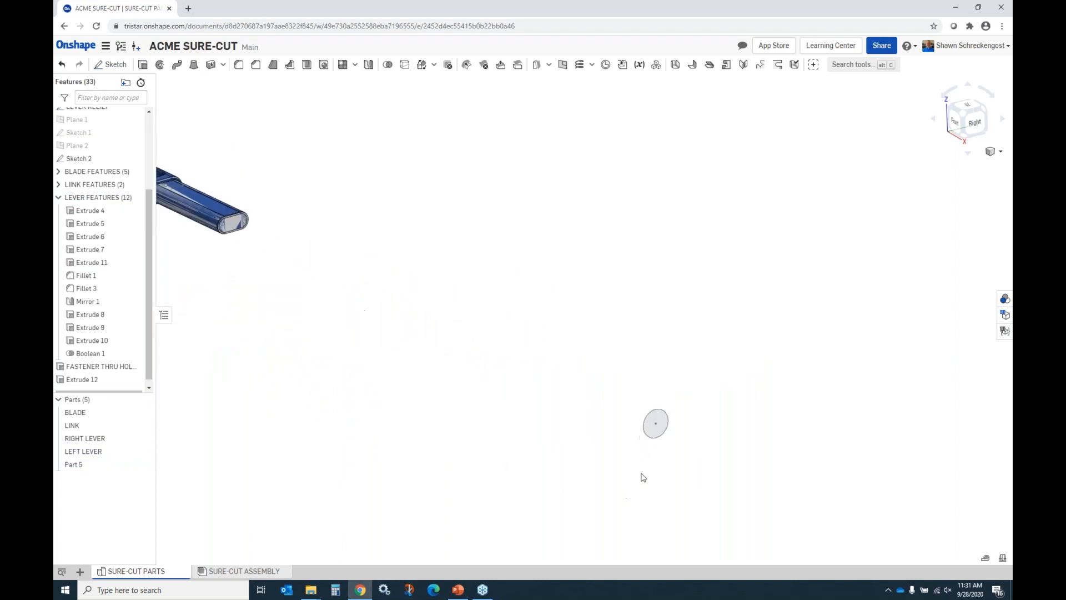
left_click(656, 423)
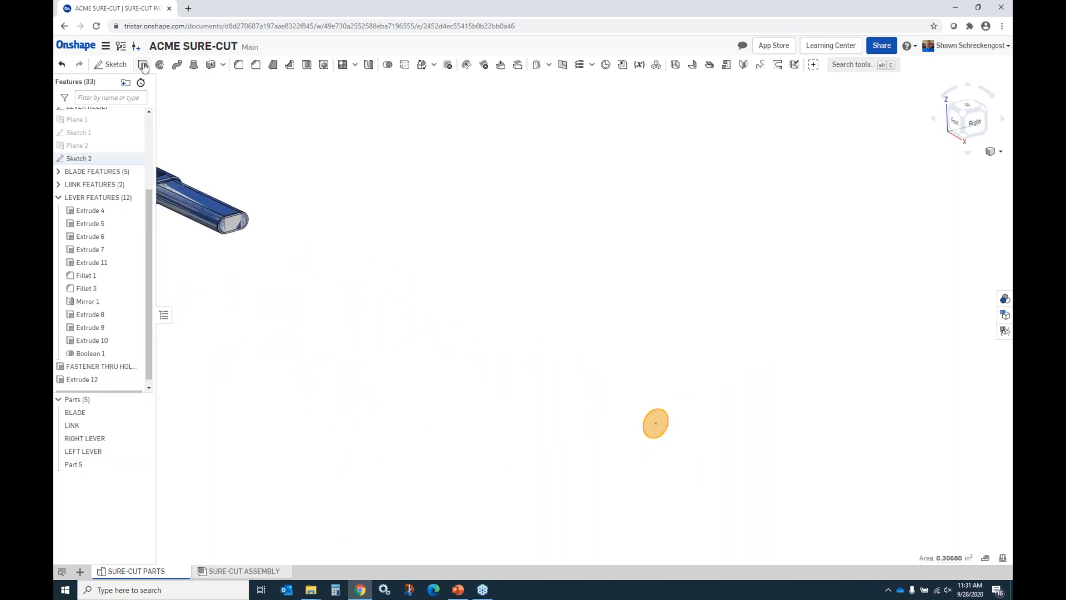
left_click(143, 64)
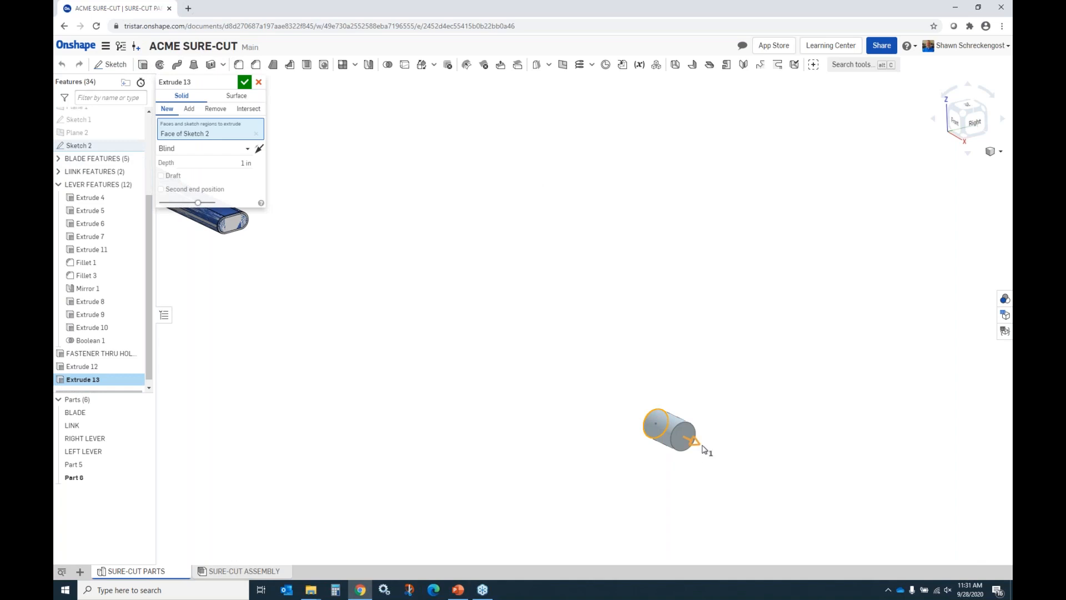
left_click(248, 163)
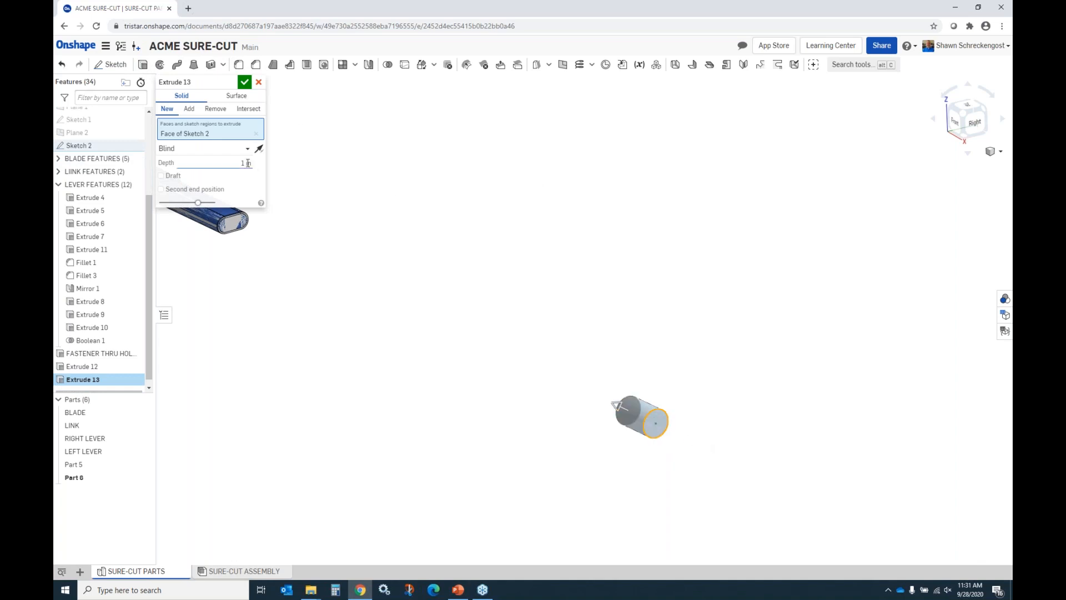
type("13")
key("Return")
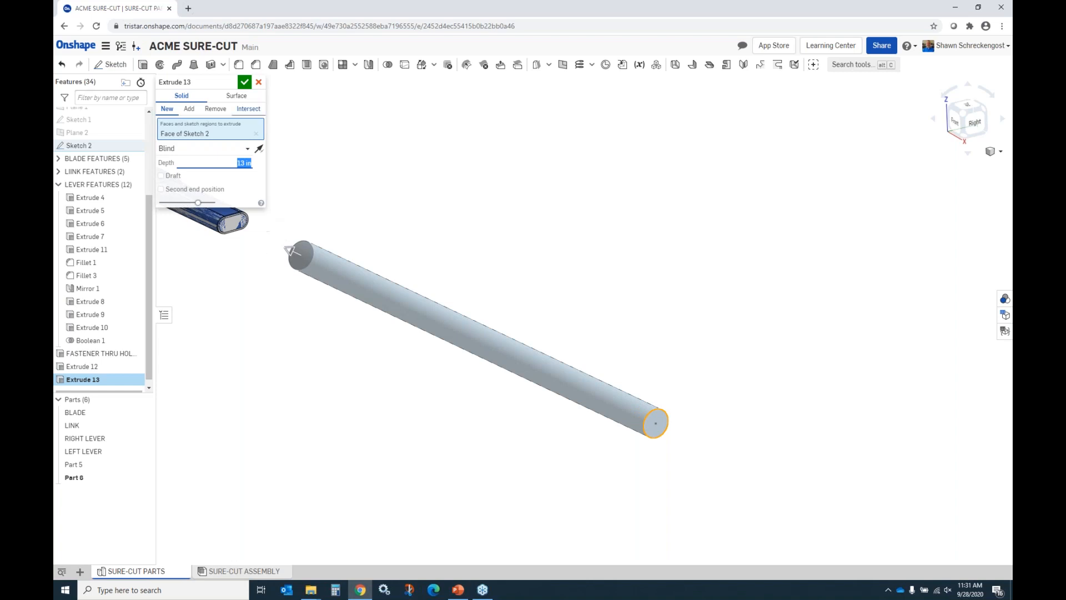
left_click(244, 83)
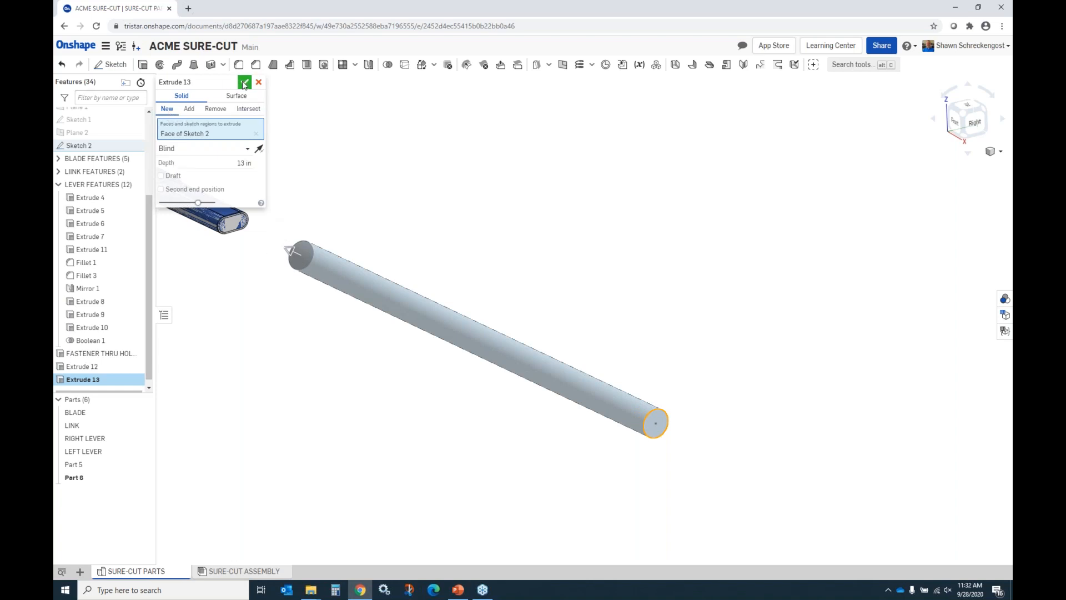
Hide the LEFT LEVER, RIGHT LEVER, LINK and BLADE parts.
scroll(611, 281, "up", 3)
scroll(679, 290, "down", 5)
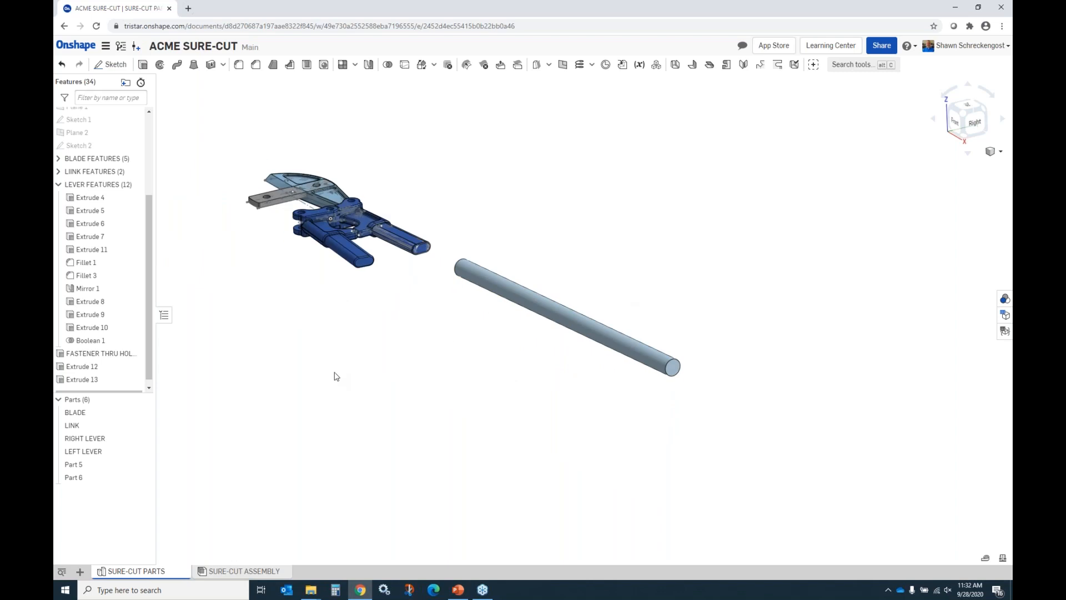
left_click(142, 452)
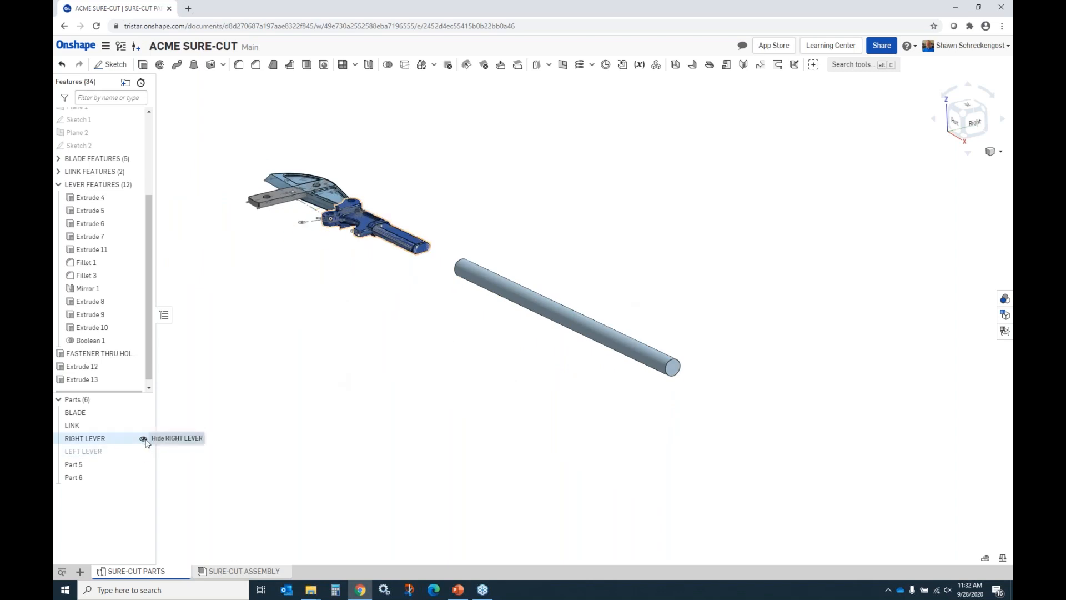
left_click(143, 439)
left_click(143, 425)
left_click(143, 413)
Start a solid loft between the slot-shaped end face of Part 5 and the facing circular end face of Part 6.
mouse_move(386, 256)
right_mouse_down()
mouse_move(397, 267)
mouse_move(403, 260)
right_mouse_up()
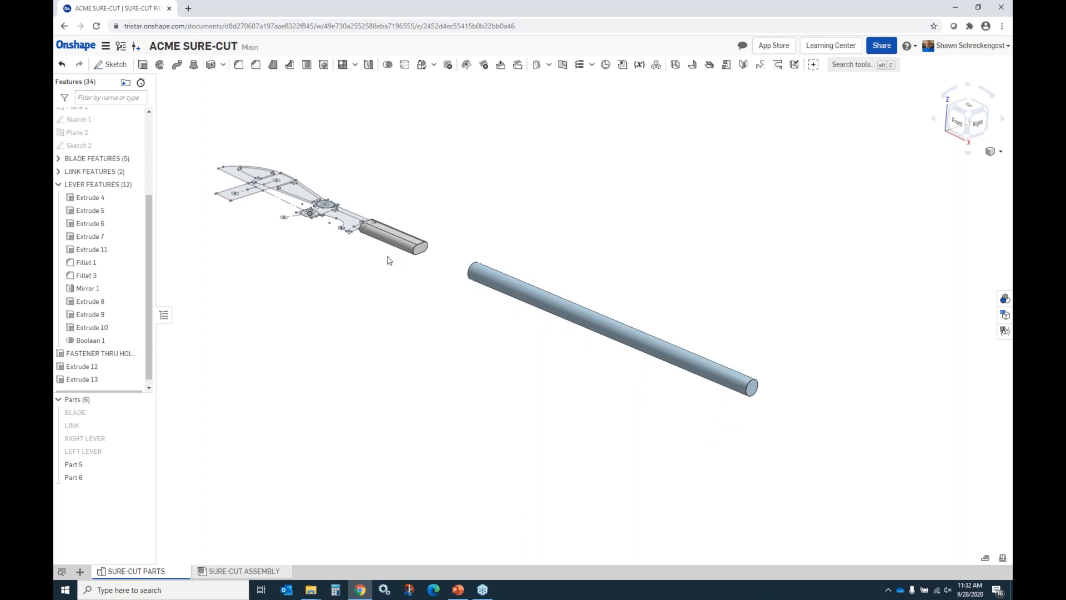
scroll(488, 271, "up", 3)
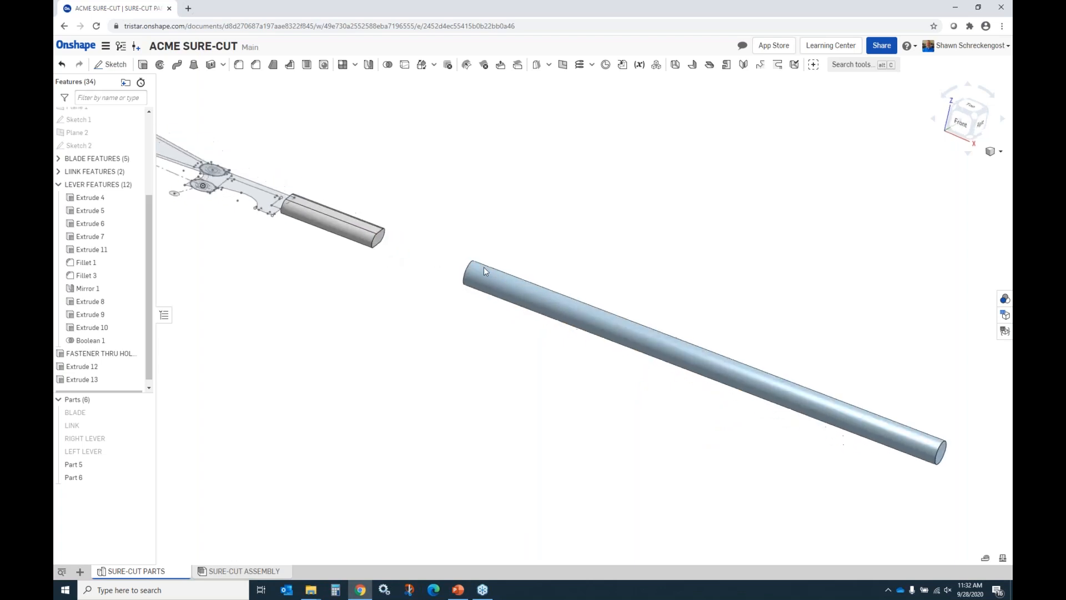
scroll(382, 236, "up", 3)
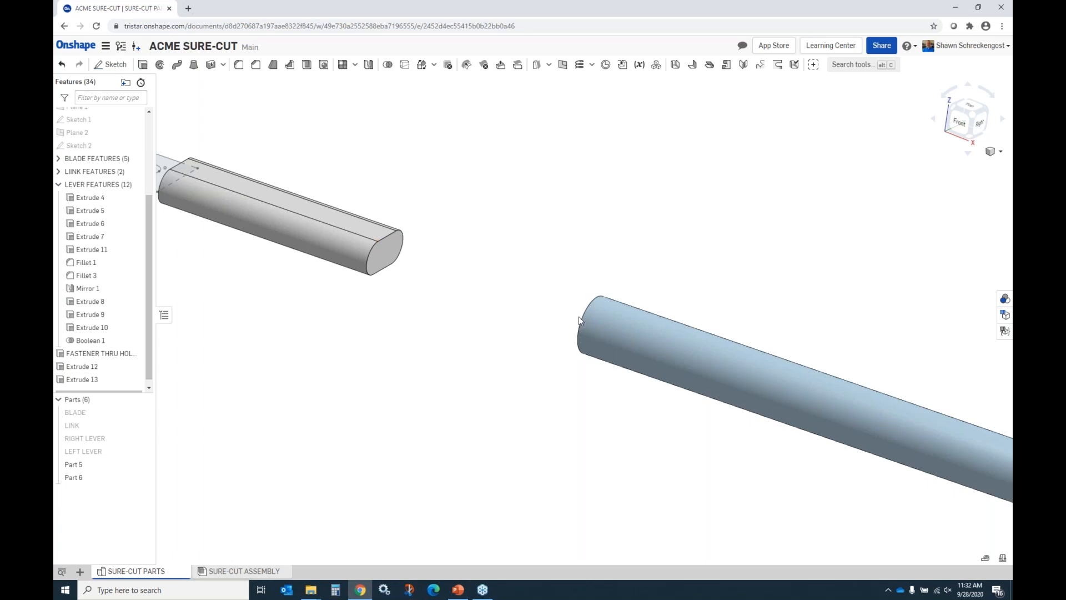
left_click(193, 64)
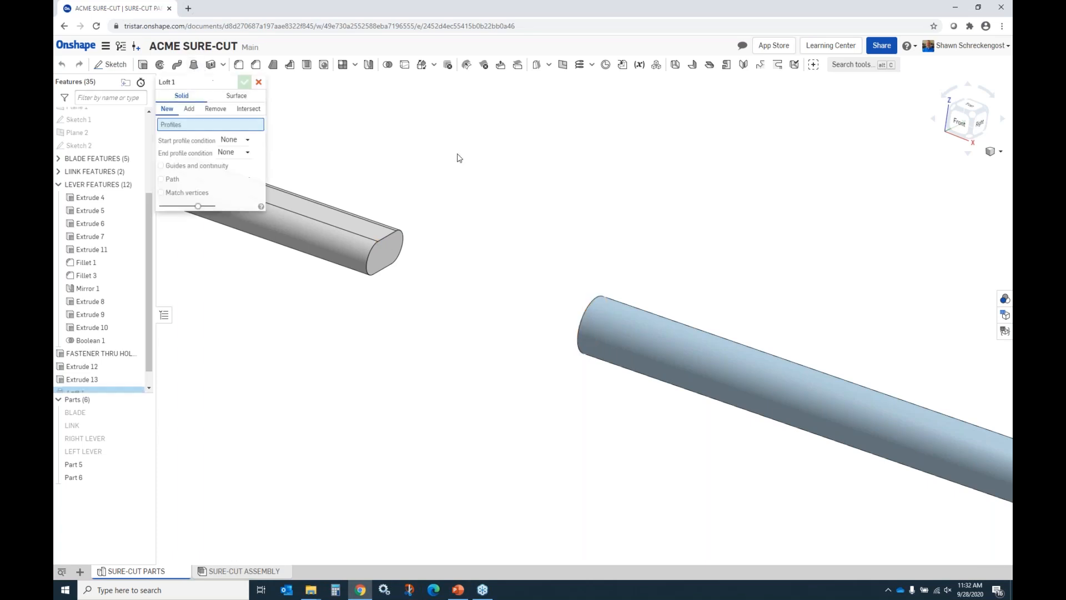
left_click(391, 249)
right_click_drag(431, 250, 489, 281)
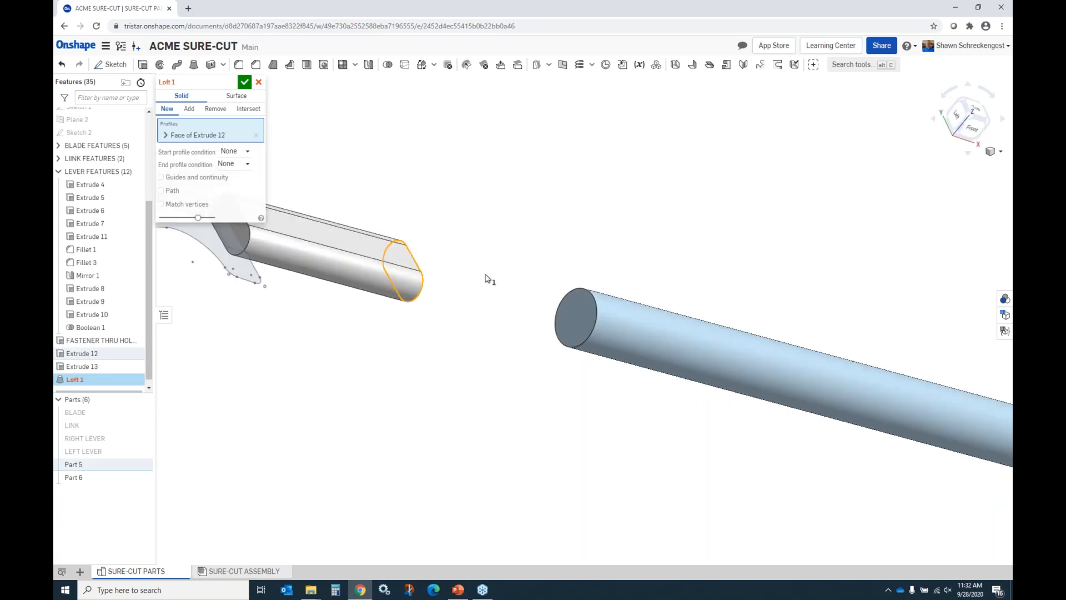
left_click(562, 312)
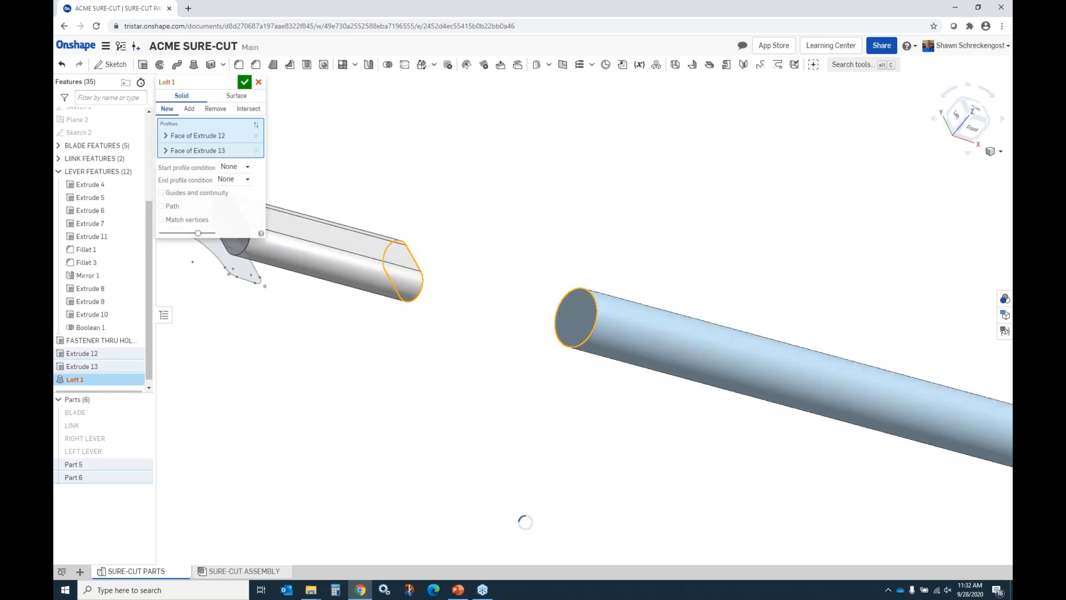
right_click_drag(459, 282, 412, 265)
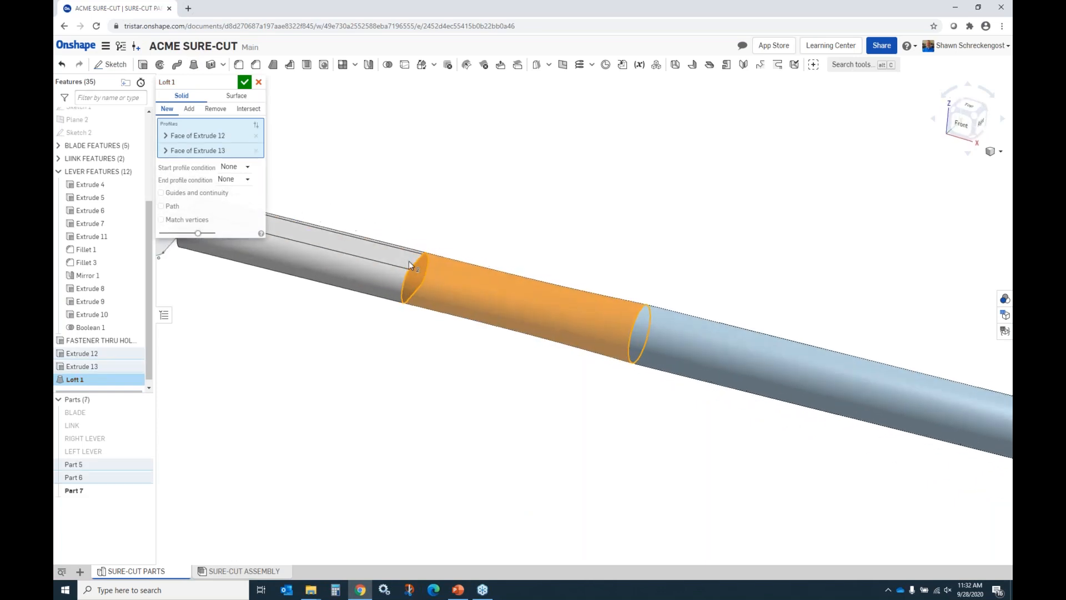
Set both the start and end profile conditions of the loft to Normal to profile.
left_click(246, 167)
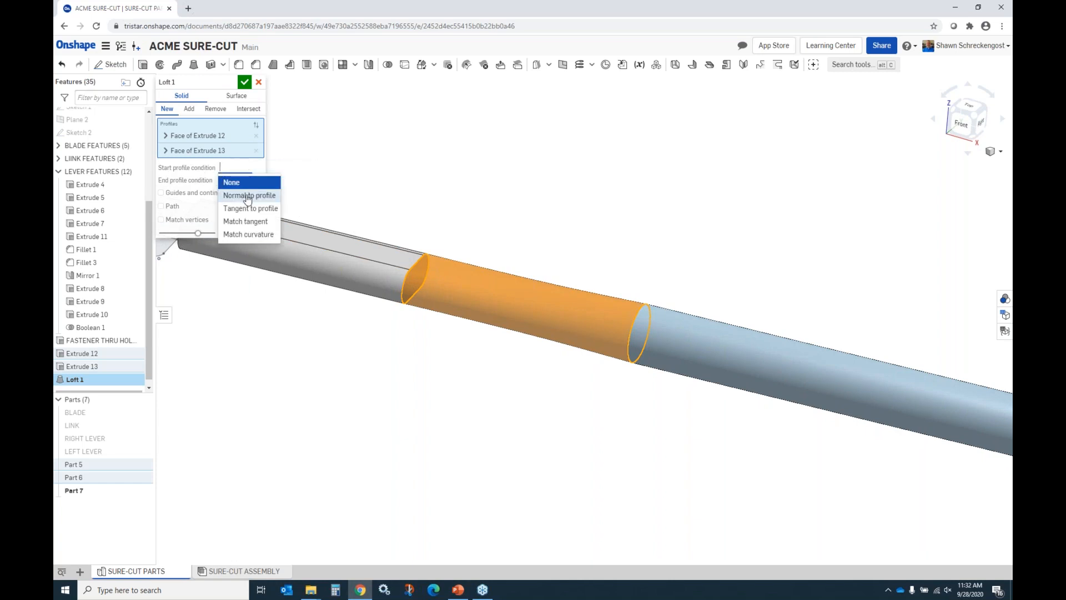
left_click(248, 196)
left_click(250, 205)
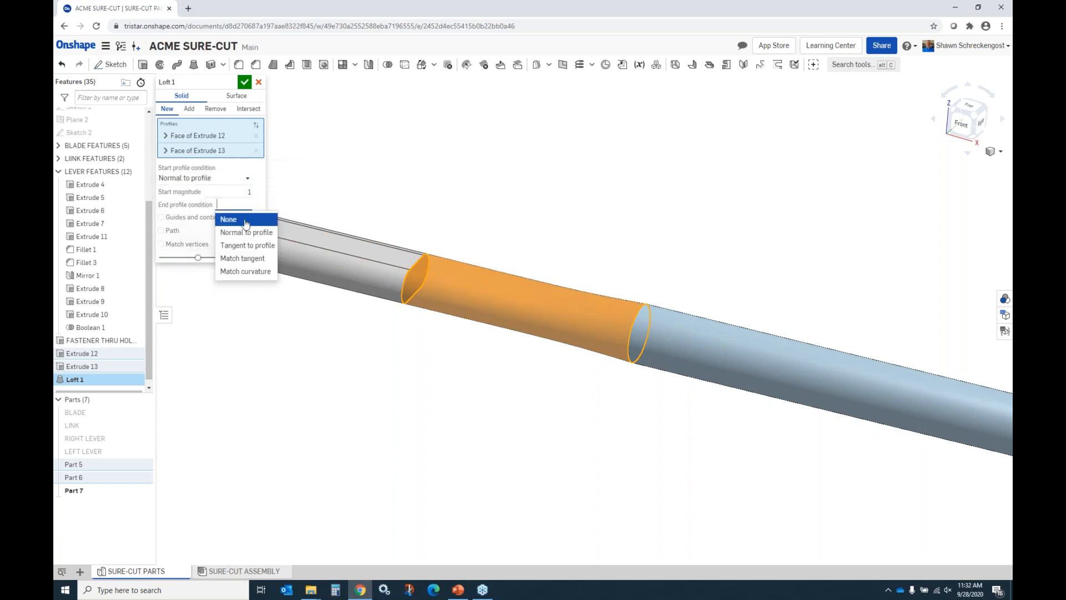
left_click(246, 232)
Add the loft to the existing bodies with Part 5 and Part 6 as merge scope, and complete it.
left_click(189, 109)
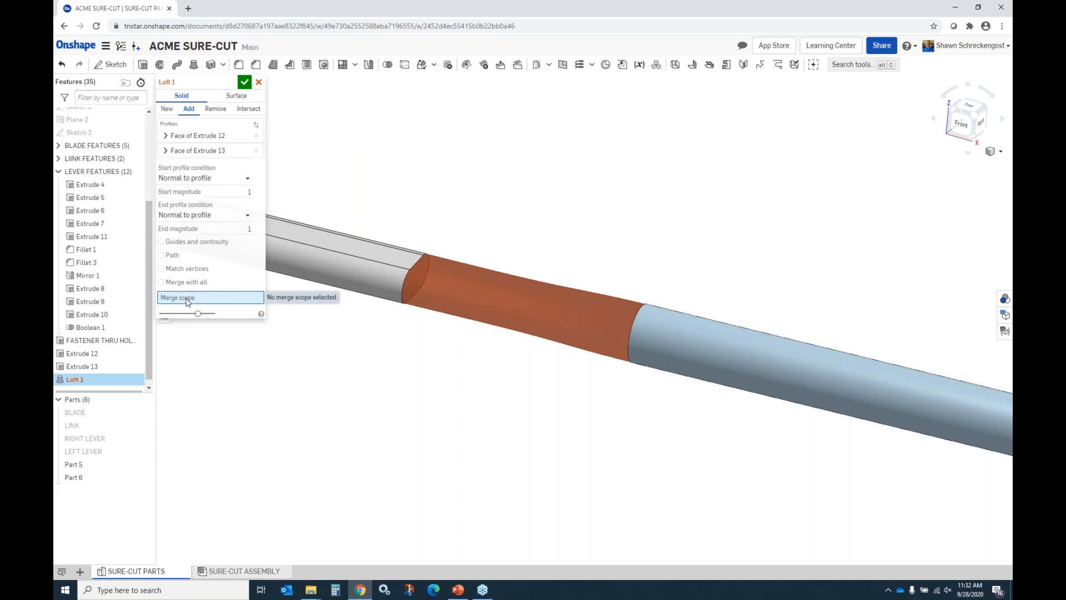
left_click(89, 465)
left_click(88, 477)
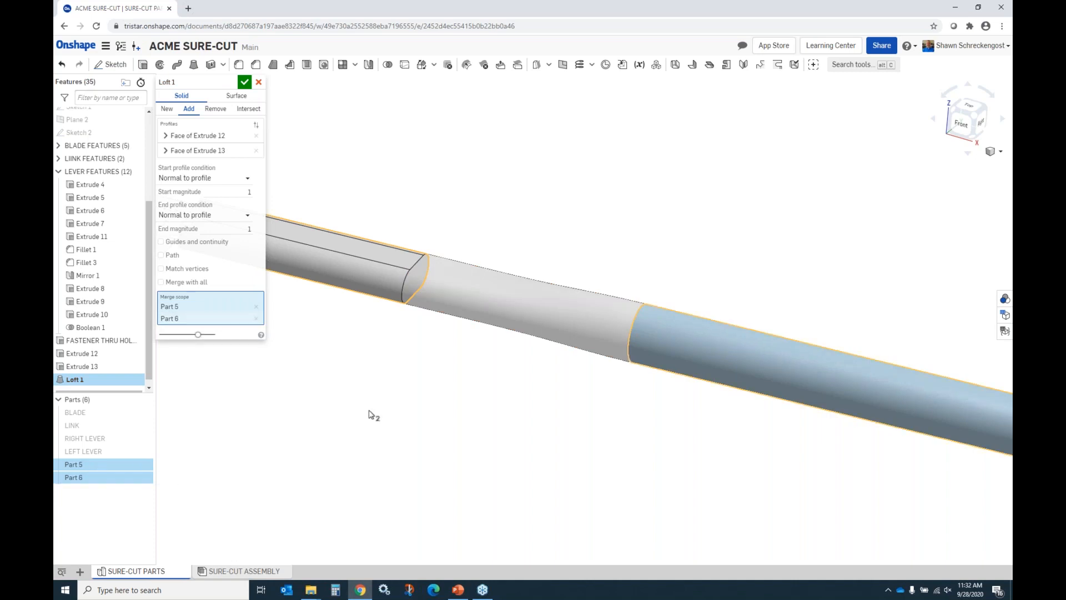
left_click(245, 82)
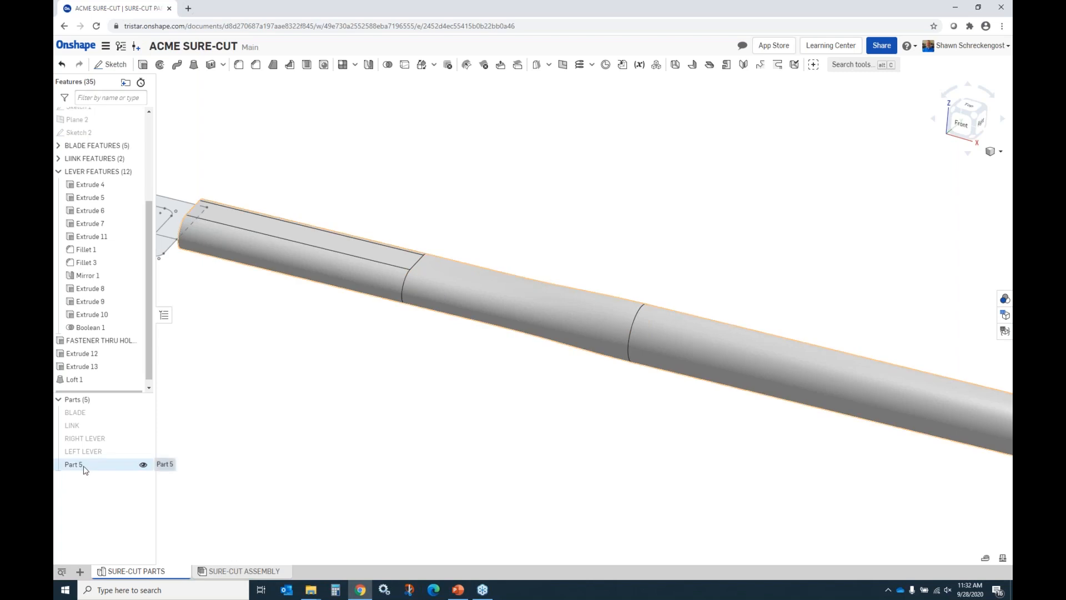
Rename the merged Part 5 as HANDLE.
scroll(424, 263, "down", 2)
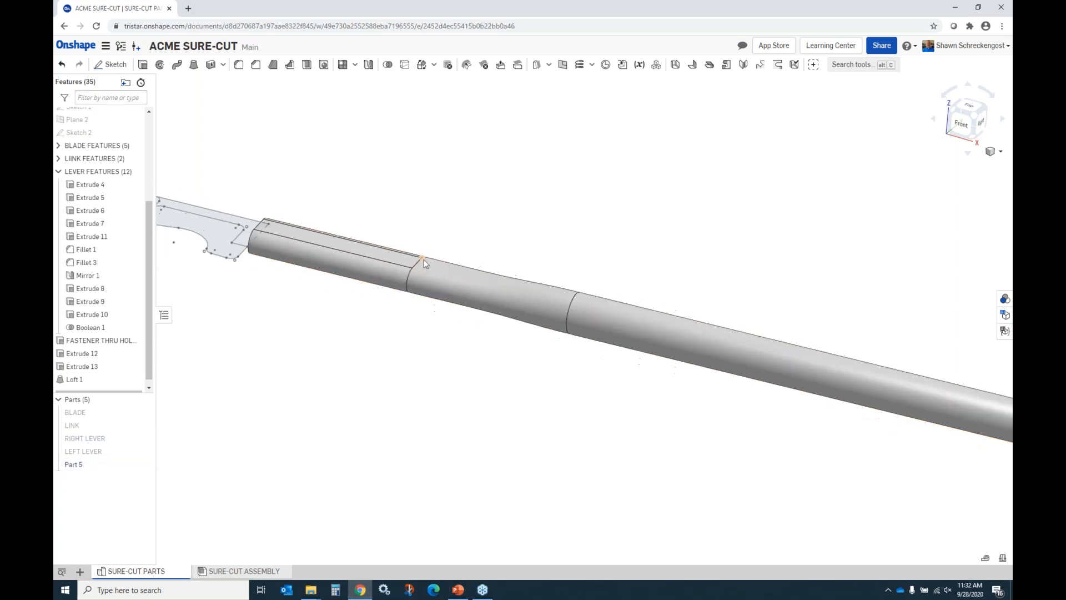
right_click(84, 467)
left_click(115, 306)
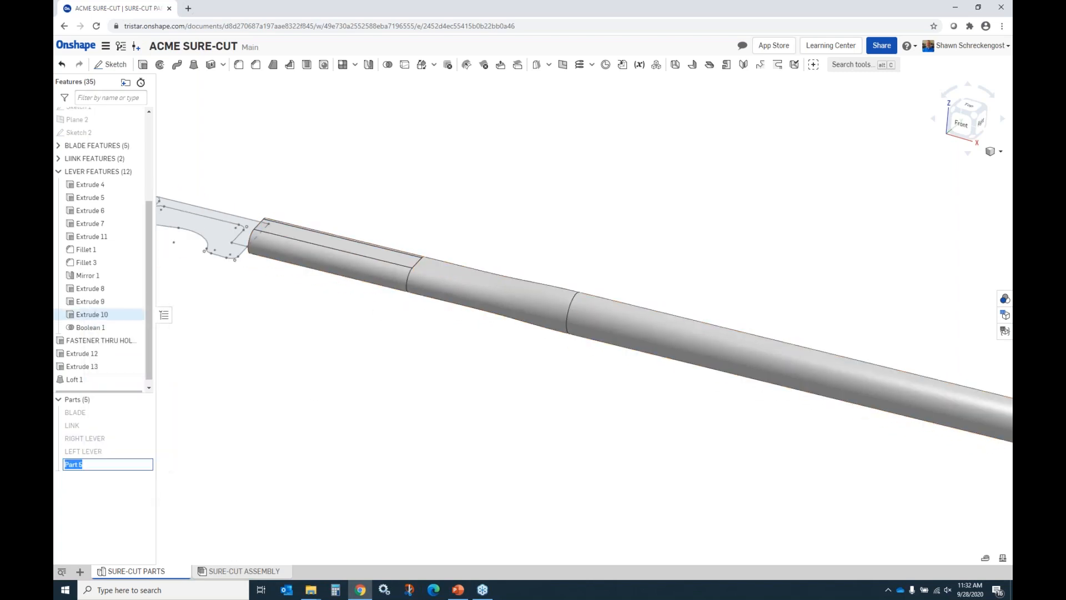
type("HANDLE")
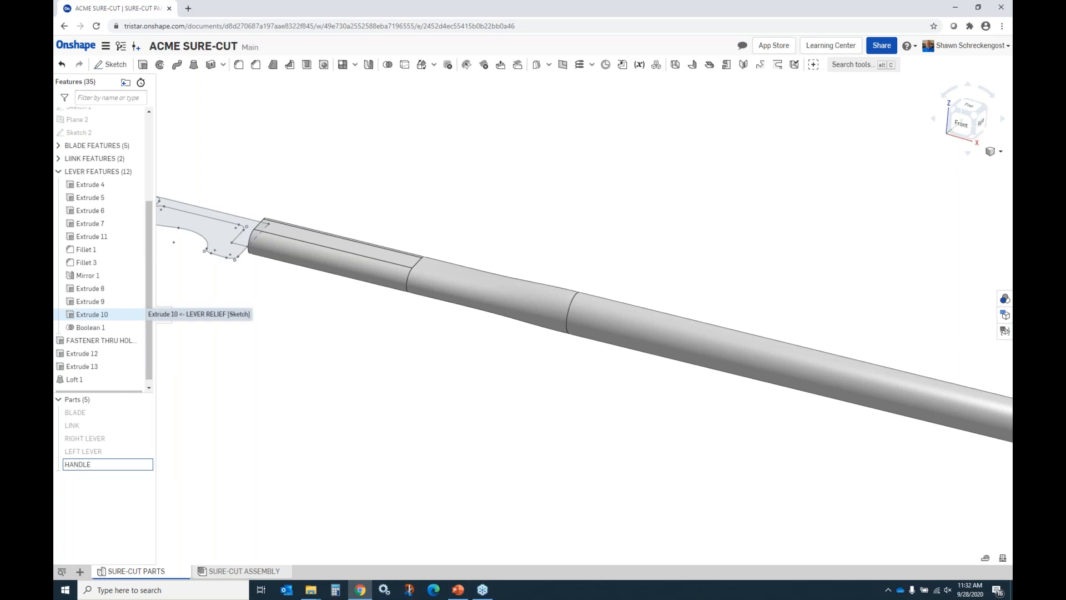
key("Return")
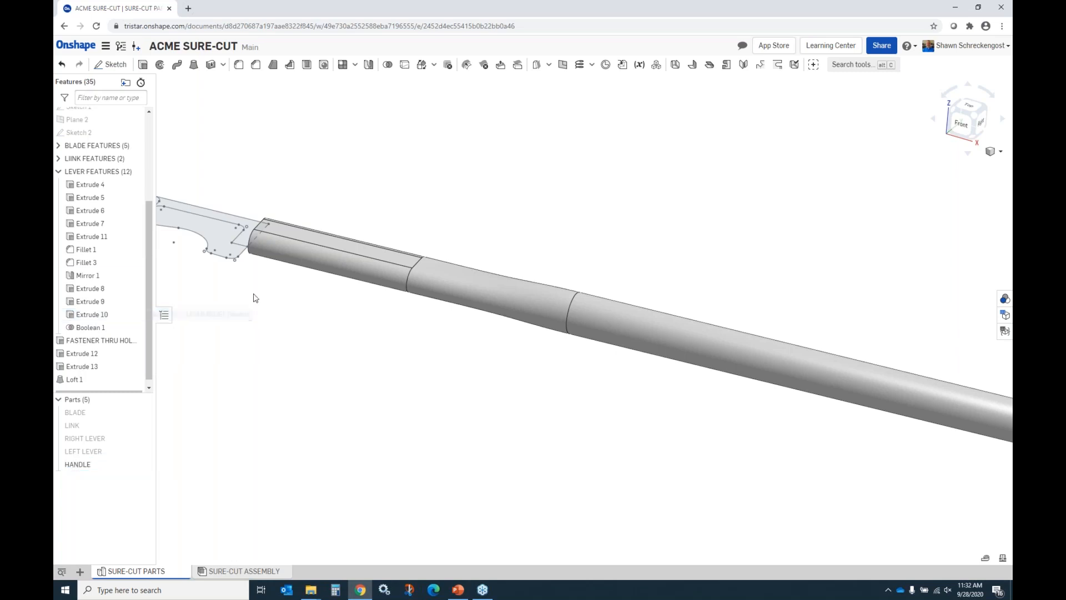
Start a Shell on the HANDLE part with its circular end face and its slot-shaped end face as faces to remove.
right_click_drag(334, 303, 304, 289)
scroll(305, 290, "down", 5)
scroll(622, 317, "up", 8)
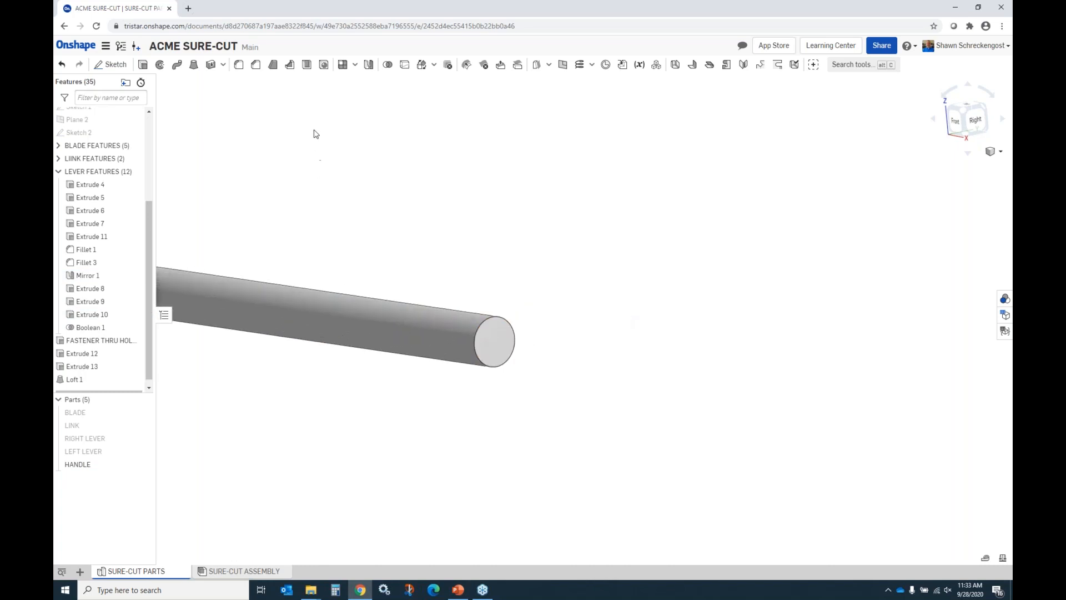
left_click(308, 65)
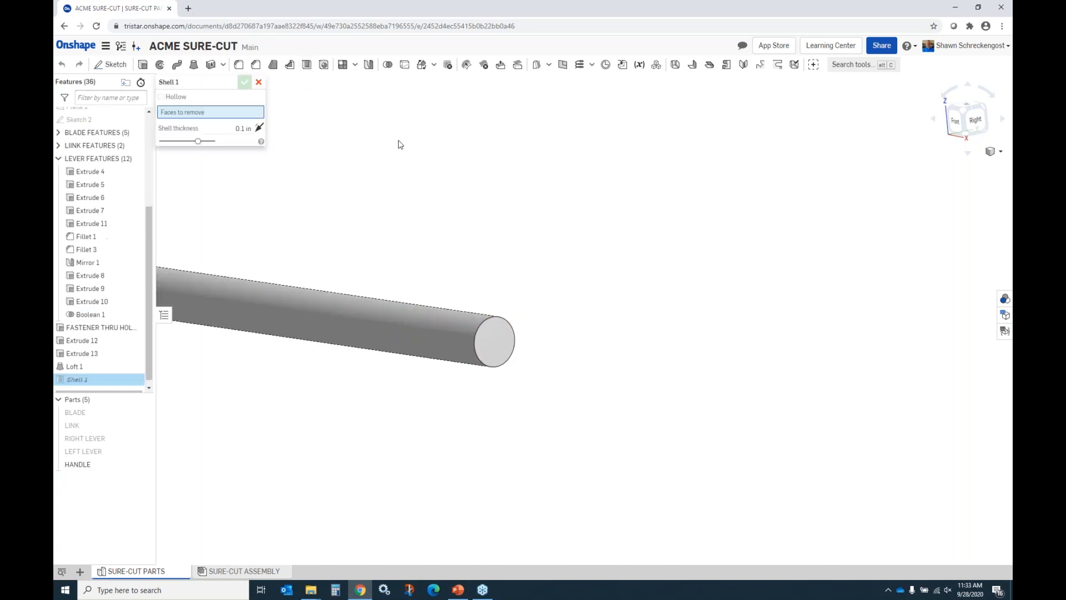
left_click(503, 346)
scroll(661, 329, "down", 2)
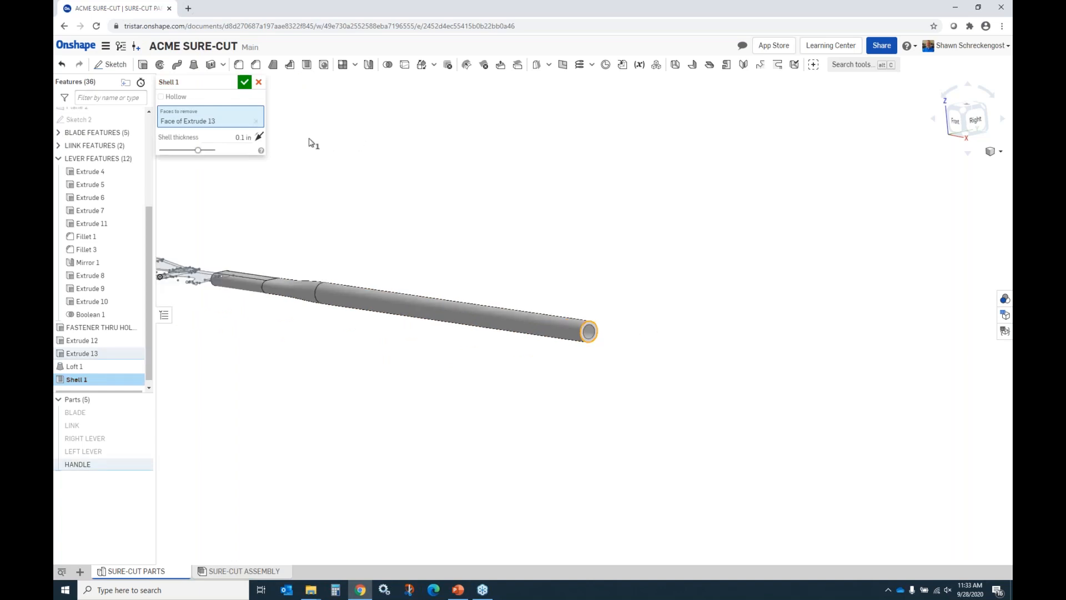
right_click_drag(253, 255, 444, 261)
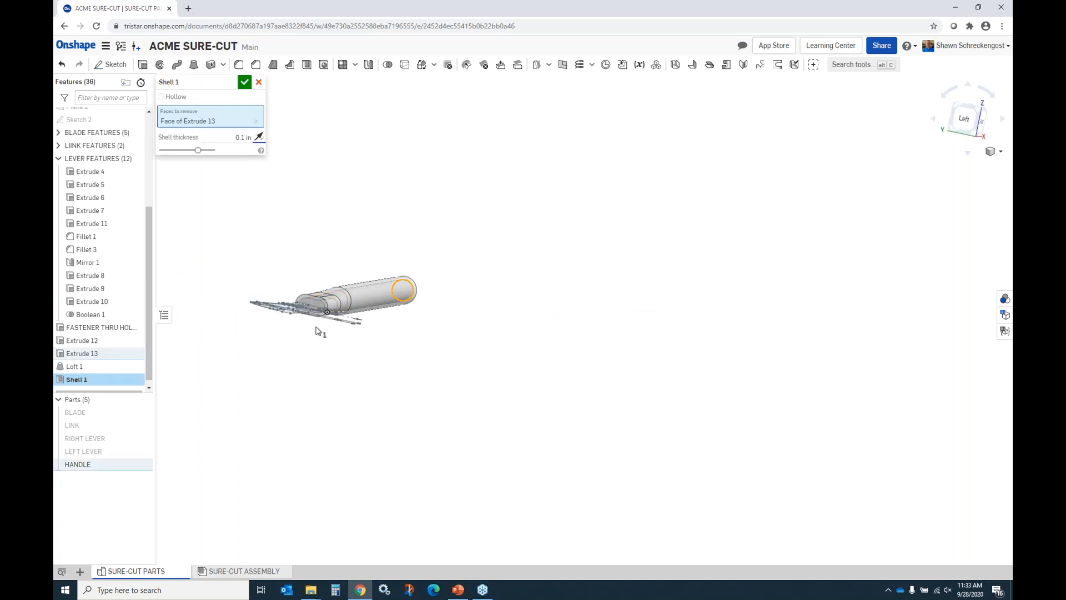
scroll(319, 328, "up", 3)
left_click(311, 292)
Set the shell thickness to 0.0625 in and complete the shell.
left_click(245, 150)
key("BackSpace")
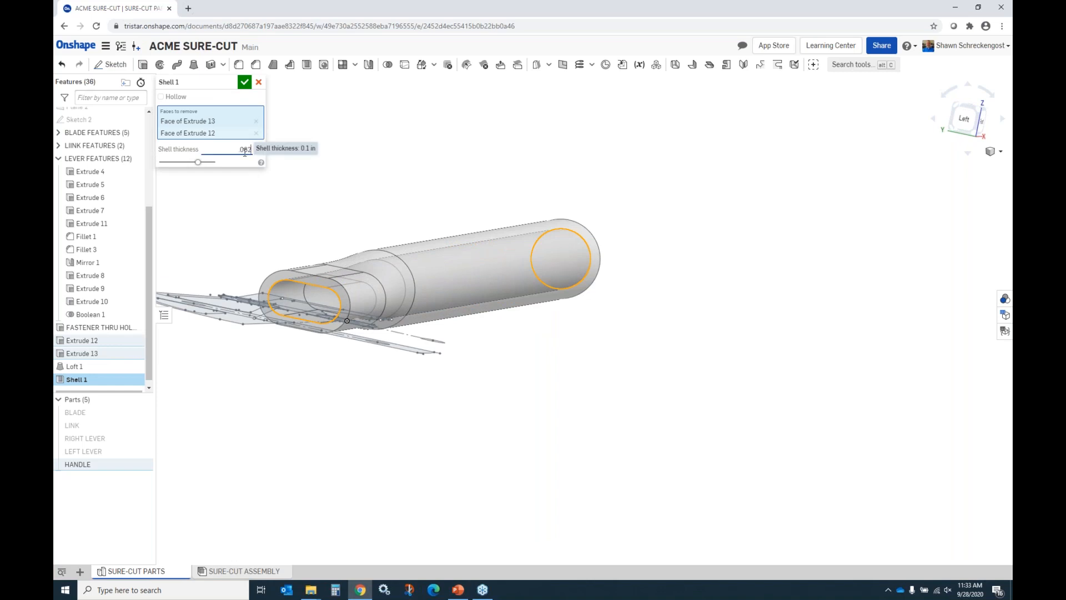
type(".0625")
key("Return")
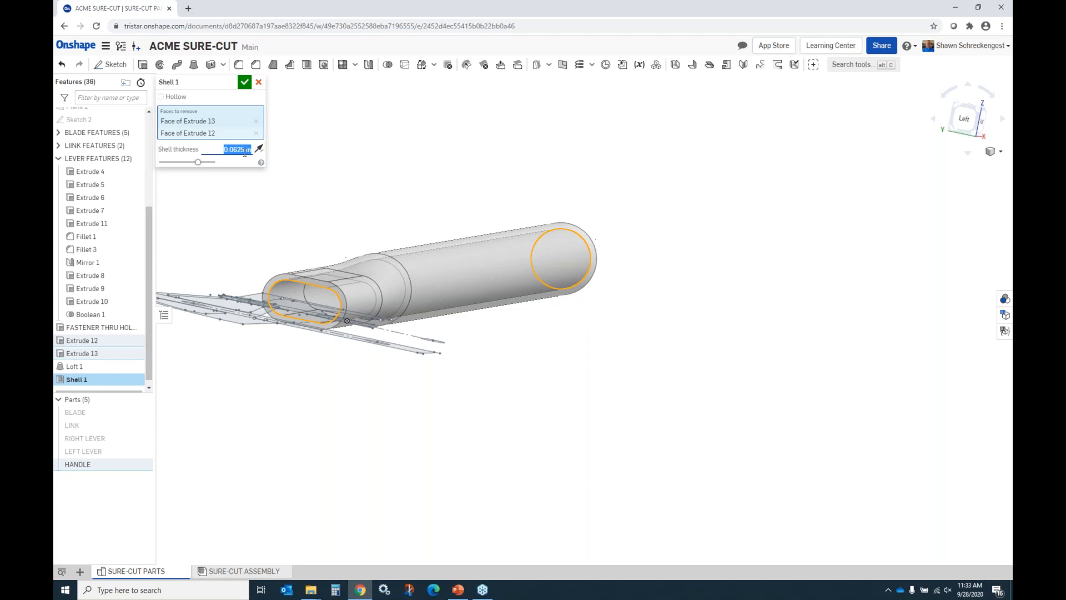
right_click_drag(556, 258, 501, 285)
scroll(516, 300, "down", 5)
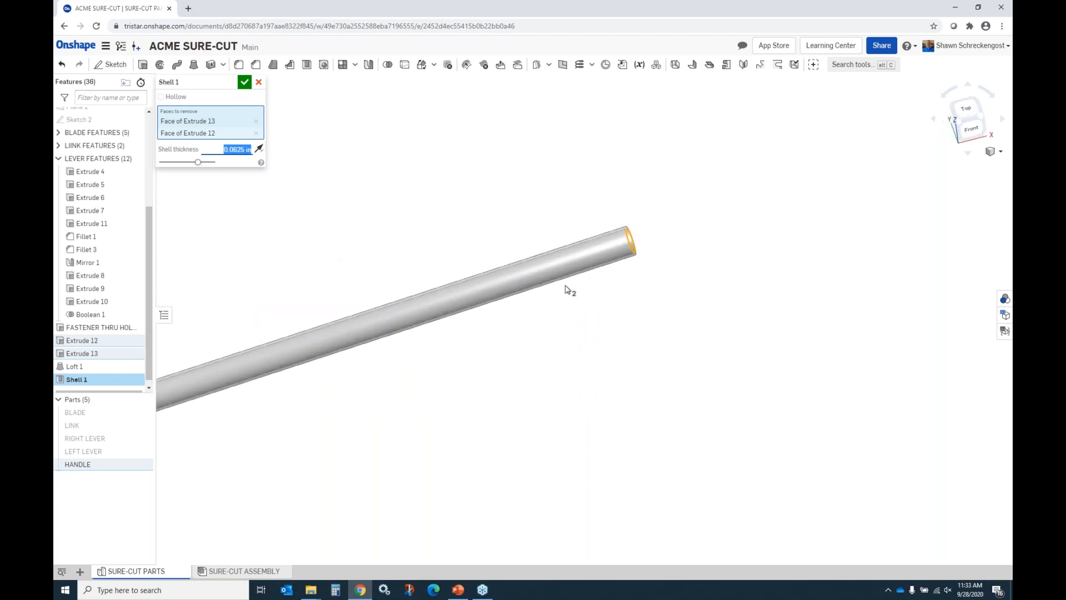
left_click(249, 83)
Start a sketch on the Top plane and view it straight on at the open round end of the handle.
right_click_drag(359, 172, 445, 249)
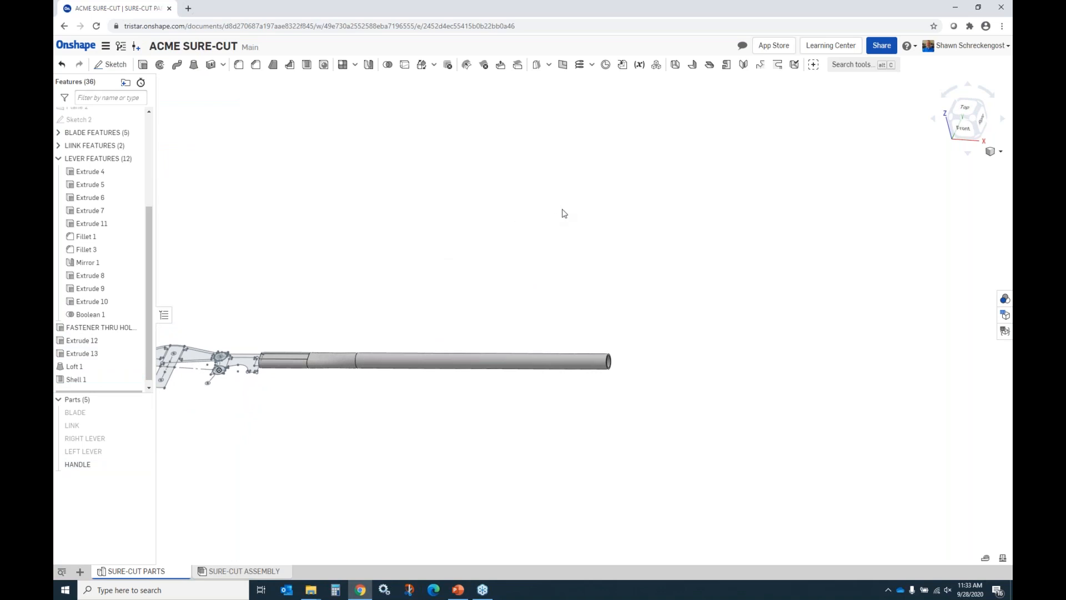
scroll(290, 388, "down", 3)
scroll(292, 389, "up", 3)
scroll(292, 383, "up", 4)
right_click_drag(335, 360, 307, 372)
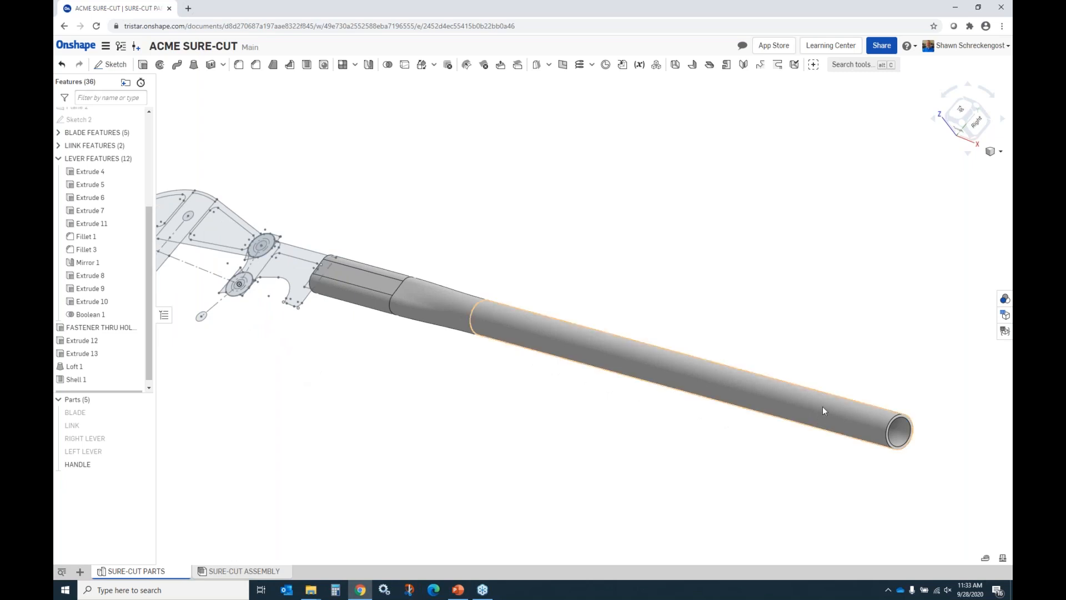
left_click_drag(149, 216, 147, 124)
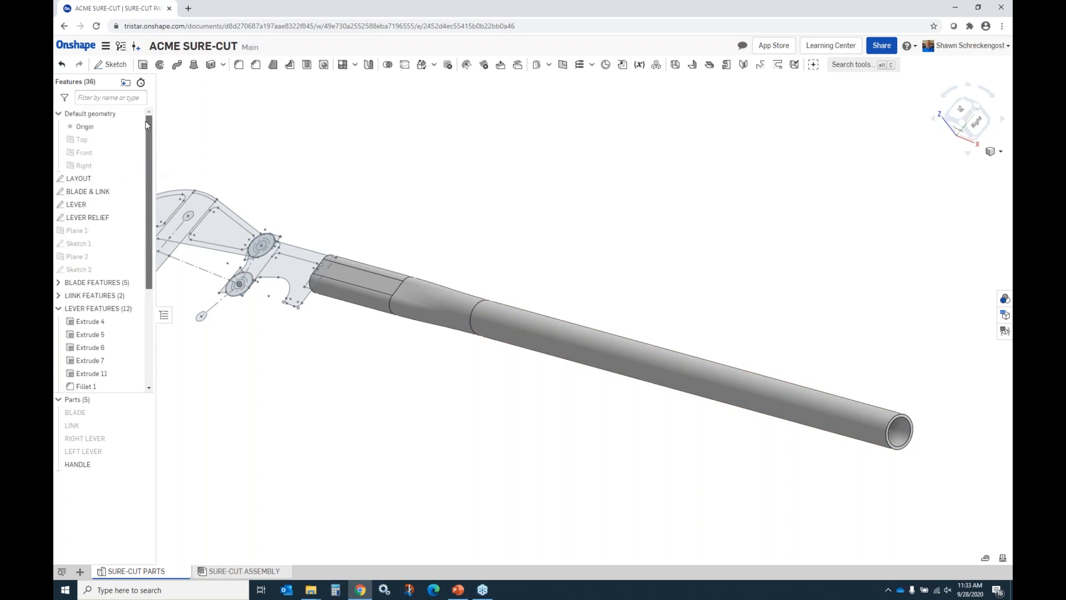
left_click(94, 143)
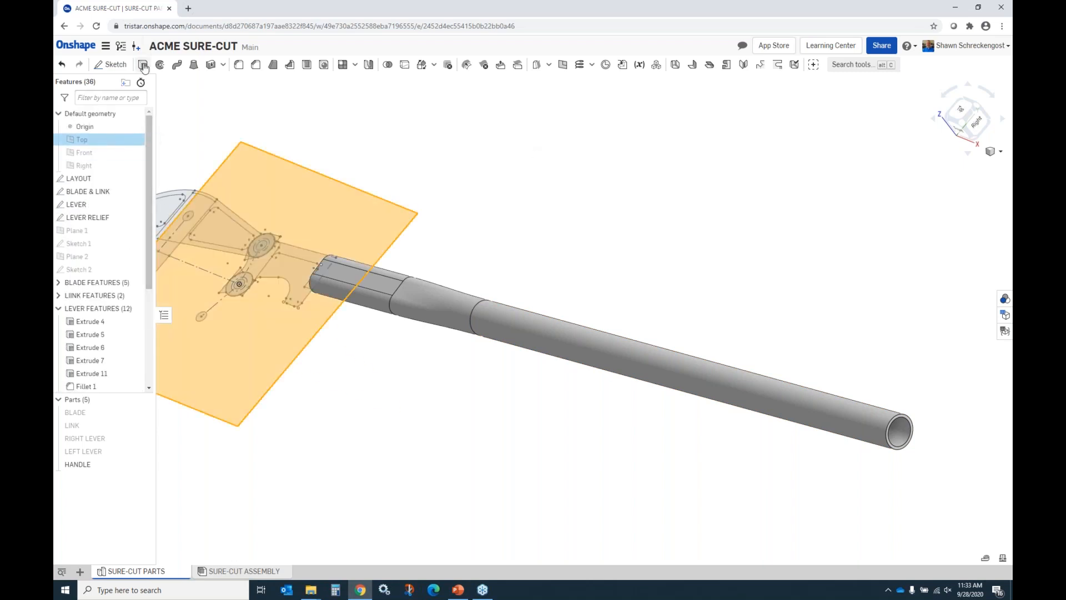
left_click(111, 64)
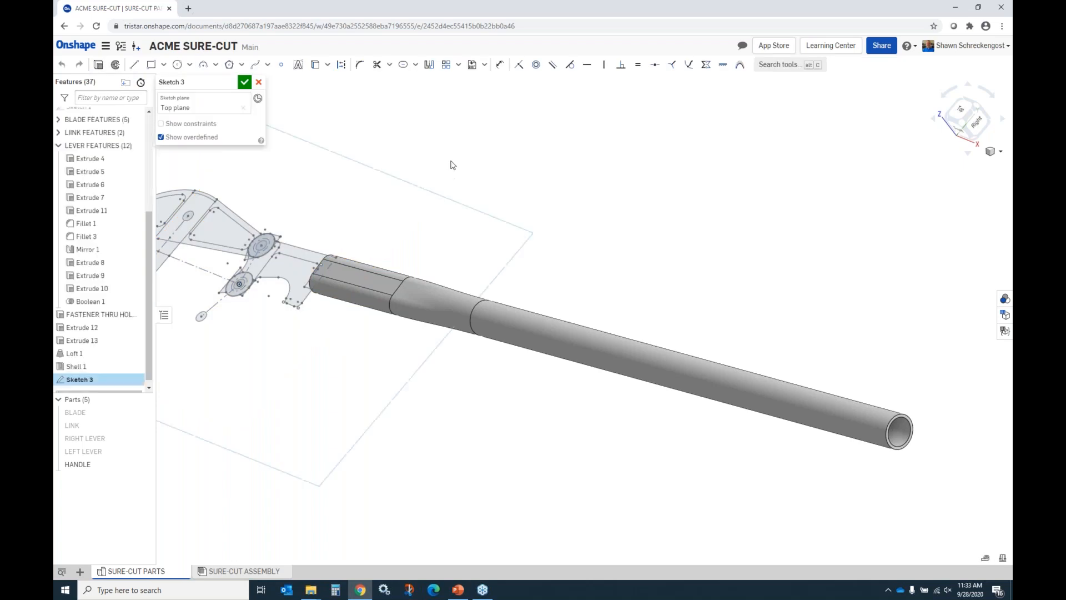
key("n")
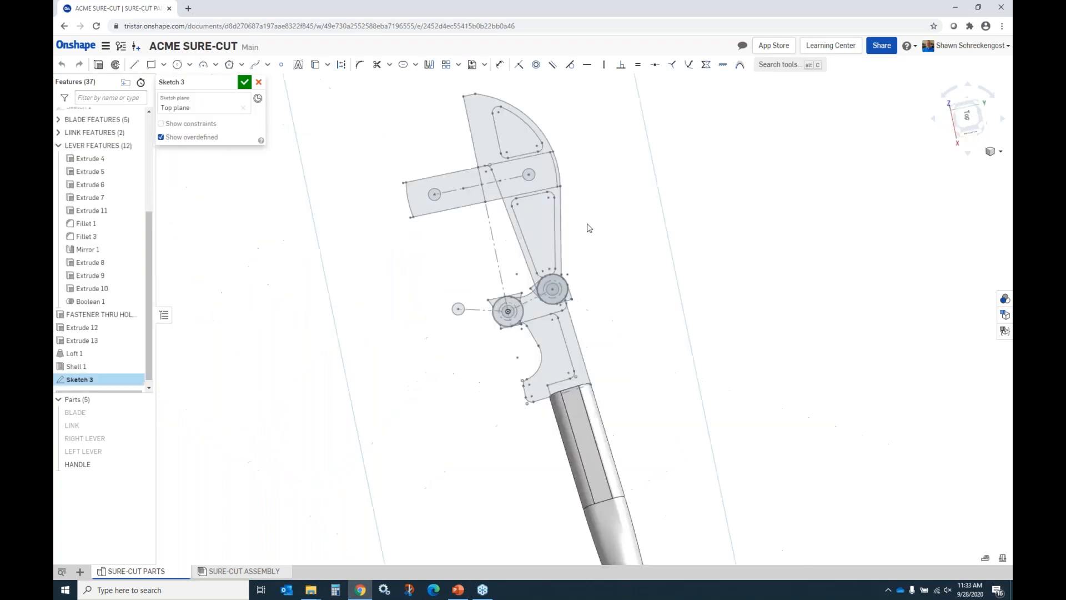
mouse_move(584, 257)
right_mouse_down()
mouse_move(655, 300)
mouse_move(551, 297)
right_mouse_up()
scroll(552, 300, "down", 5)
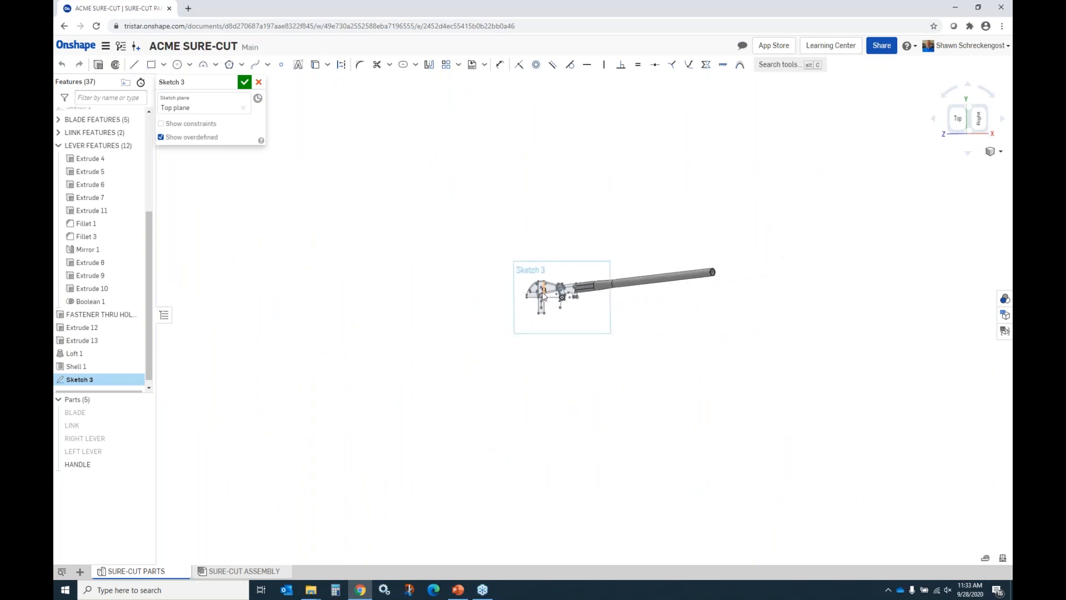
key("n")
scroll(809, 300, "down", 1)
scroll(811, 299, "up", 6)
scroll(796, 299, "up", 3)
Project the handle tube's upper silhouette edge and its round end edge into the sketch.
left_click(315, 64)
left_click(671, 269)
left_click(711, 272)
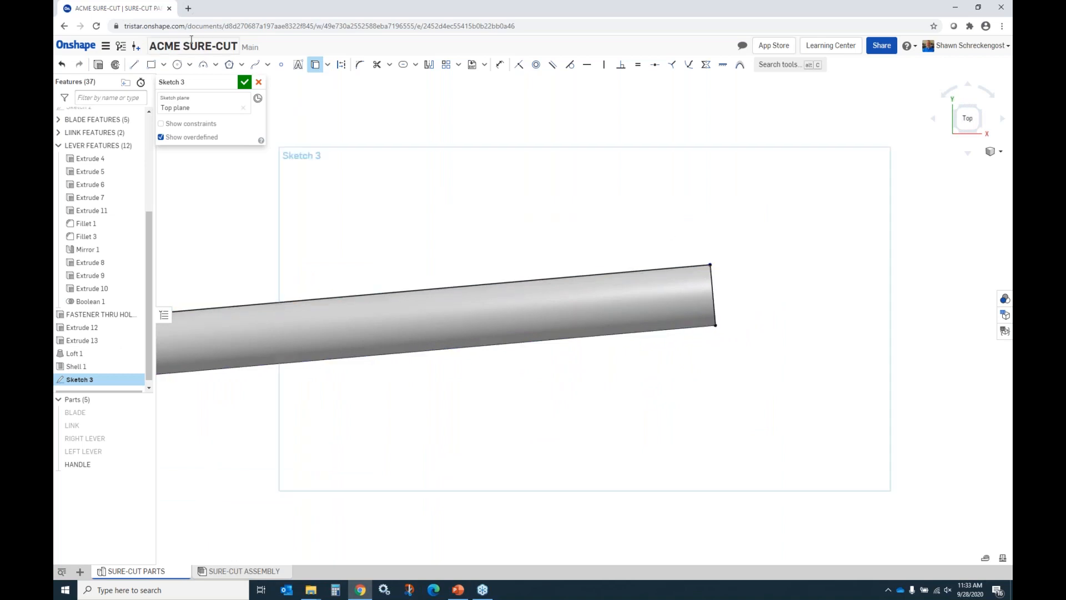
Draw a construction line from the midpoint of the tube's end edge along its axis and dimension it to 5 in.
left_click(134, 65)
left_click(342, 65)
left_click(715, 294)
left_click(463, 317)
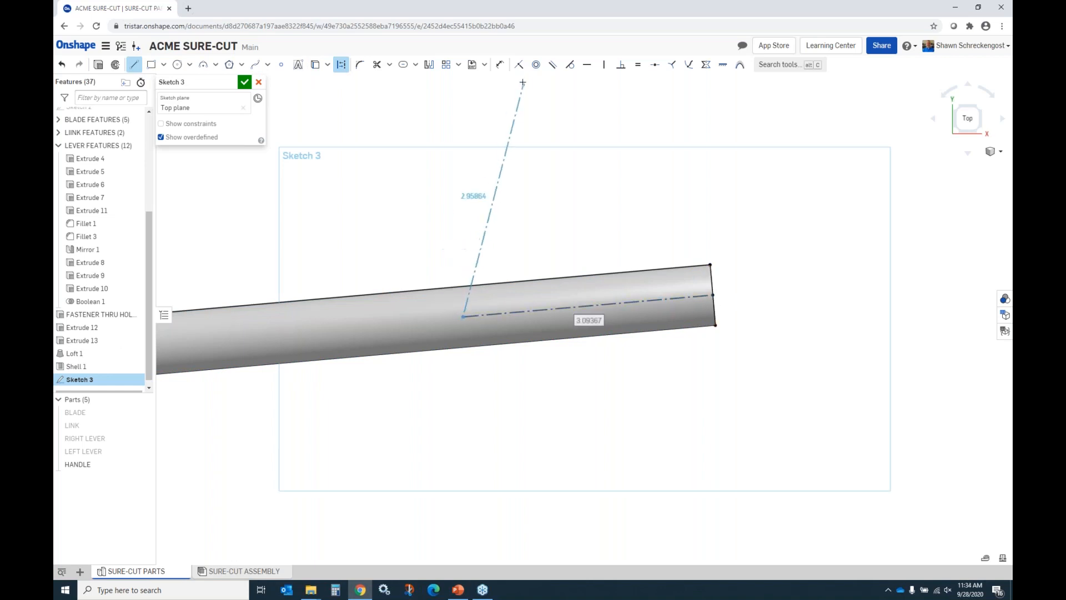
left_click(500, 65)
left_click(590, 307)
left_click(608, 411)
type("5")
key("Return")
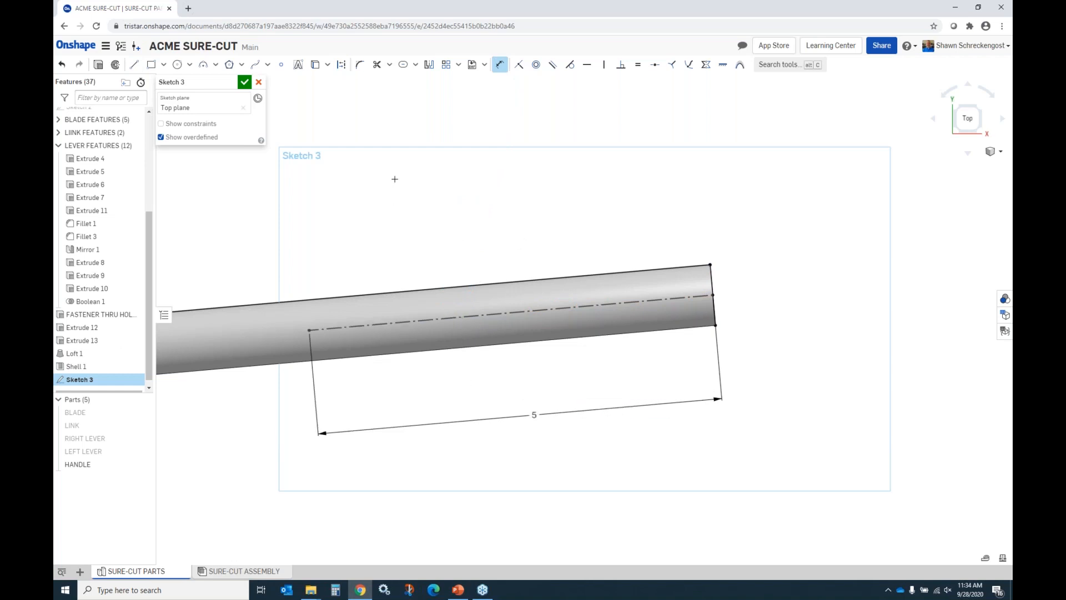
Draw a perpendicular line from the construction line's inner end past the tube's upper edge, and trim the projected edge beyond it.
left_click(134, 64)
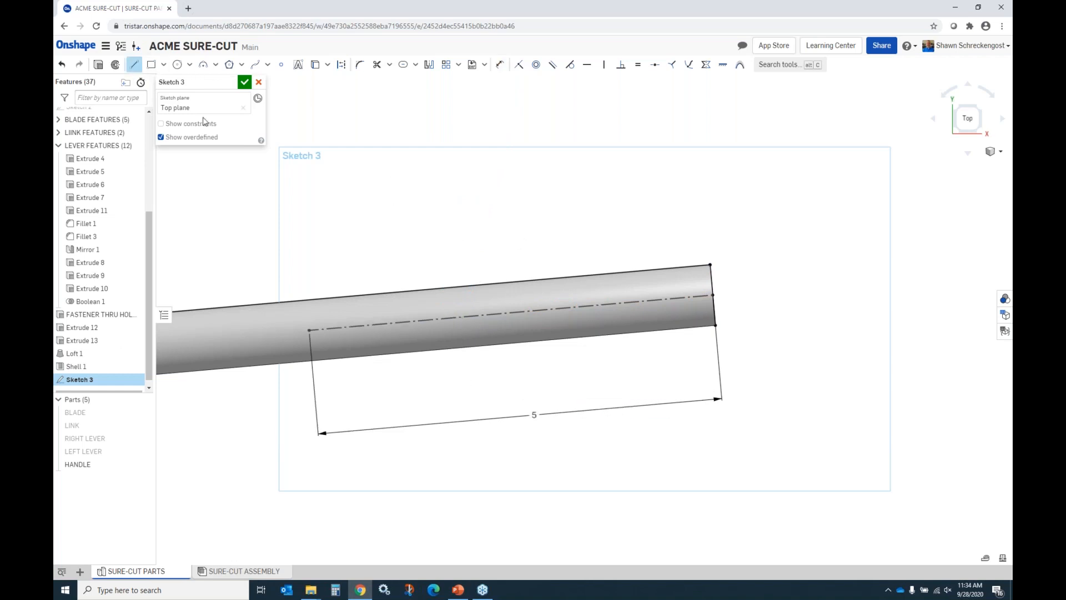
left_click(308, 330)
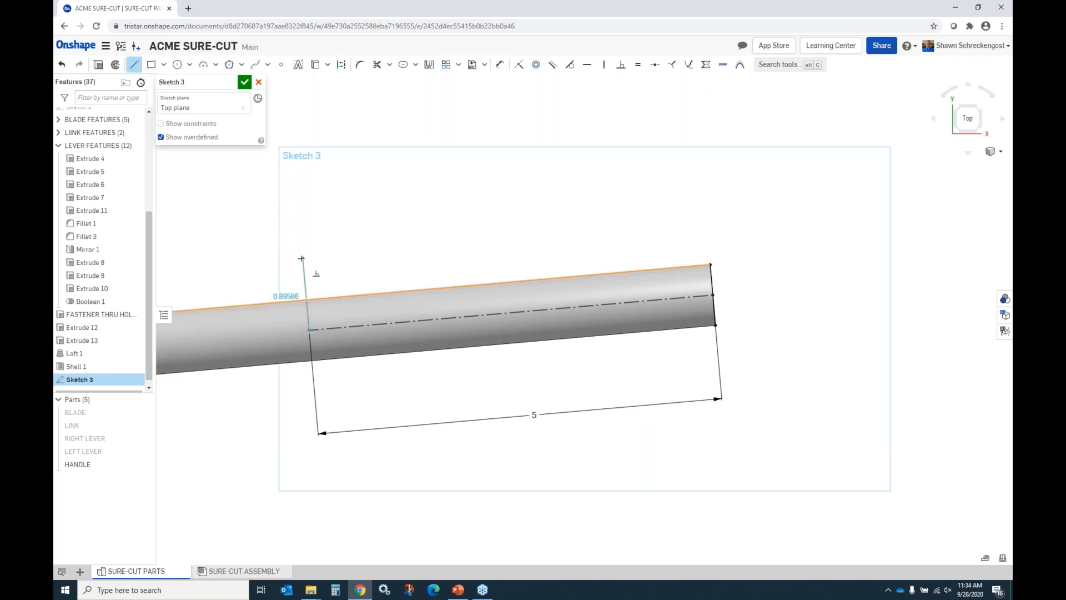
left_click(301, 259)
left_click(377, 65)
left_click(283, 303)
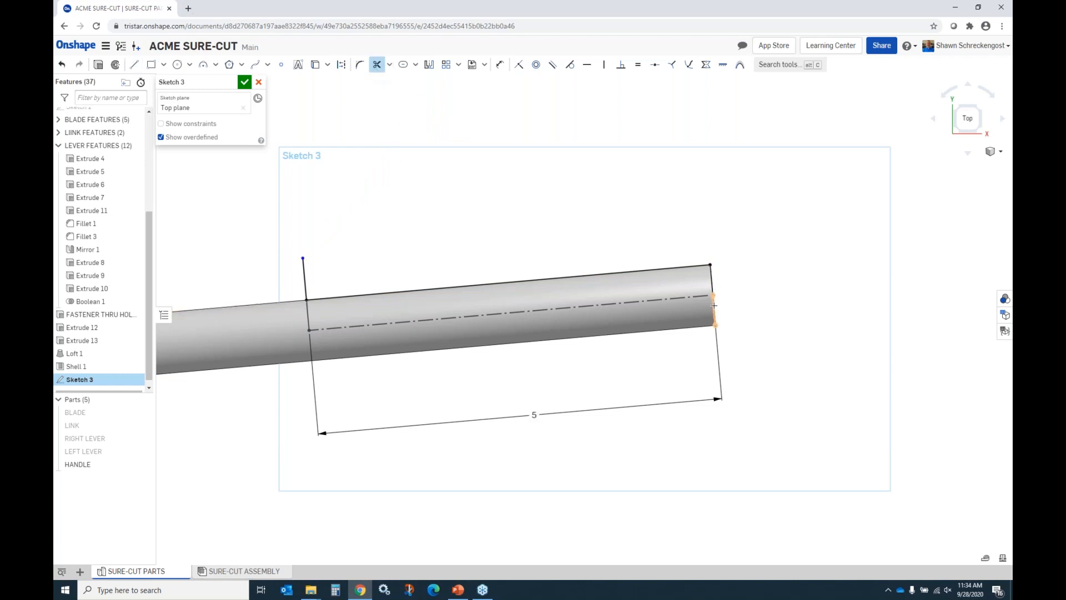
left_click(377, 64)
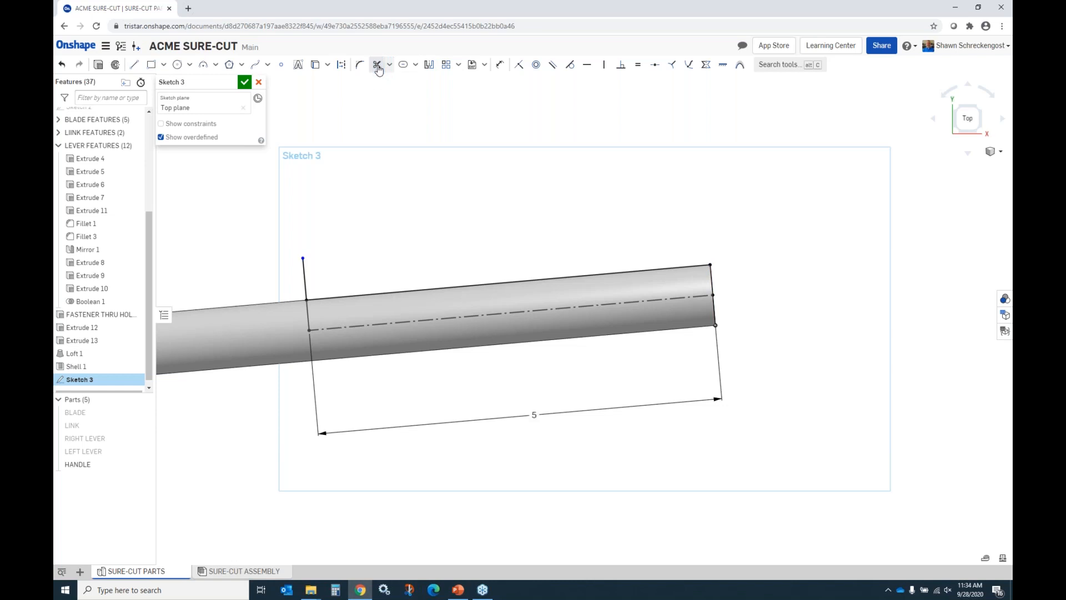
Offset the projected upper edge and end edge of the tube outward by 0.25 in.
left_click(479, 283)
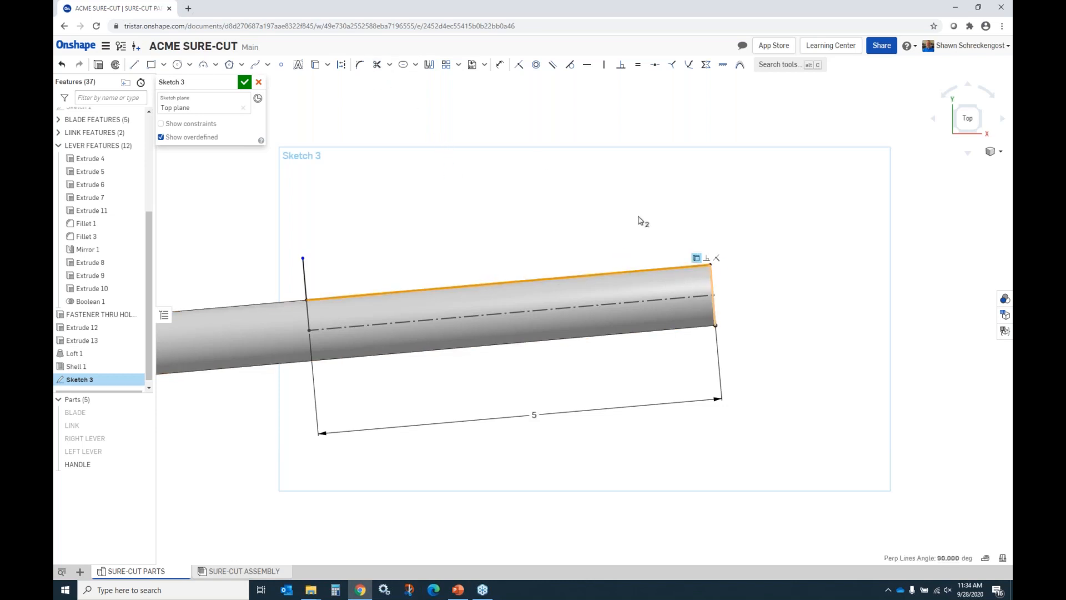
left_click(413, 67)
left_click(412, 81)
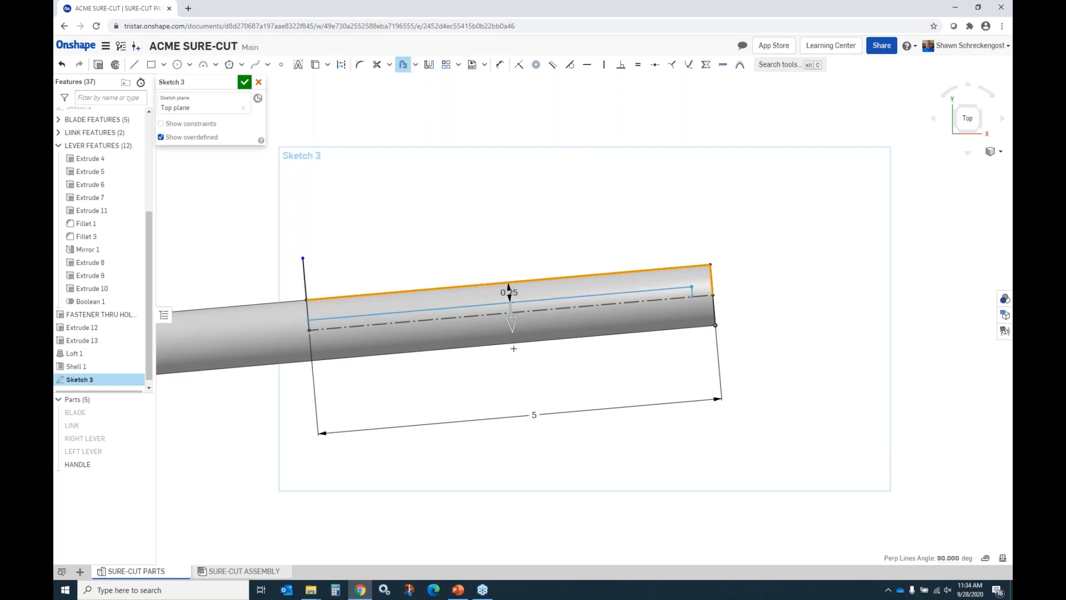
left_click(512, 324)
left_click(530, 273)
type(".0625")
key("Return")
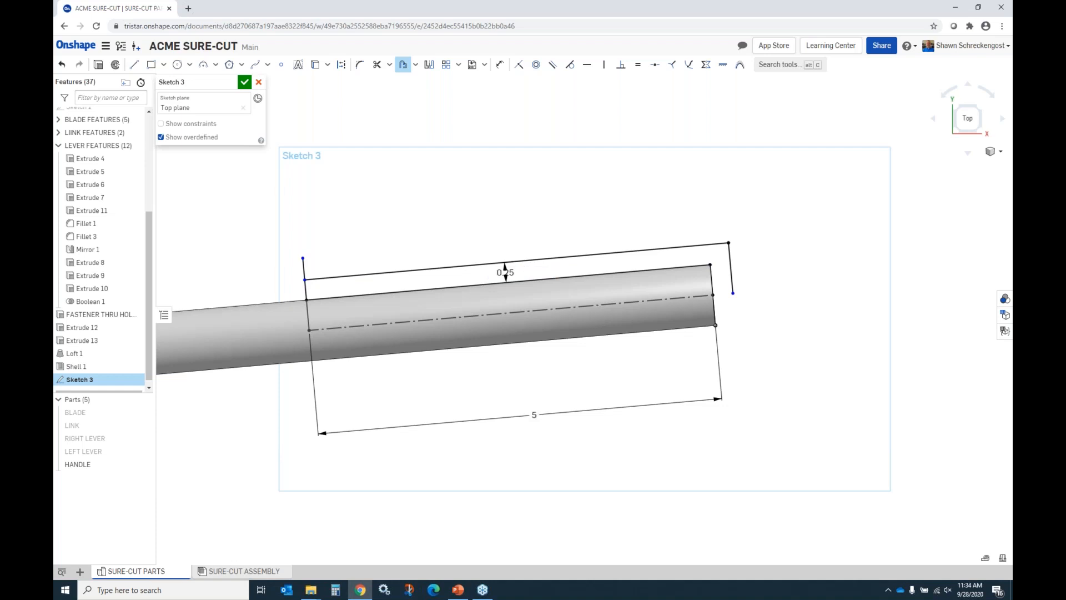
scroll(525, 295, "down", 10)
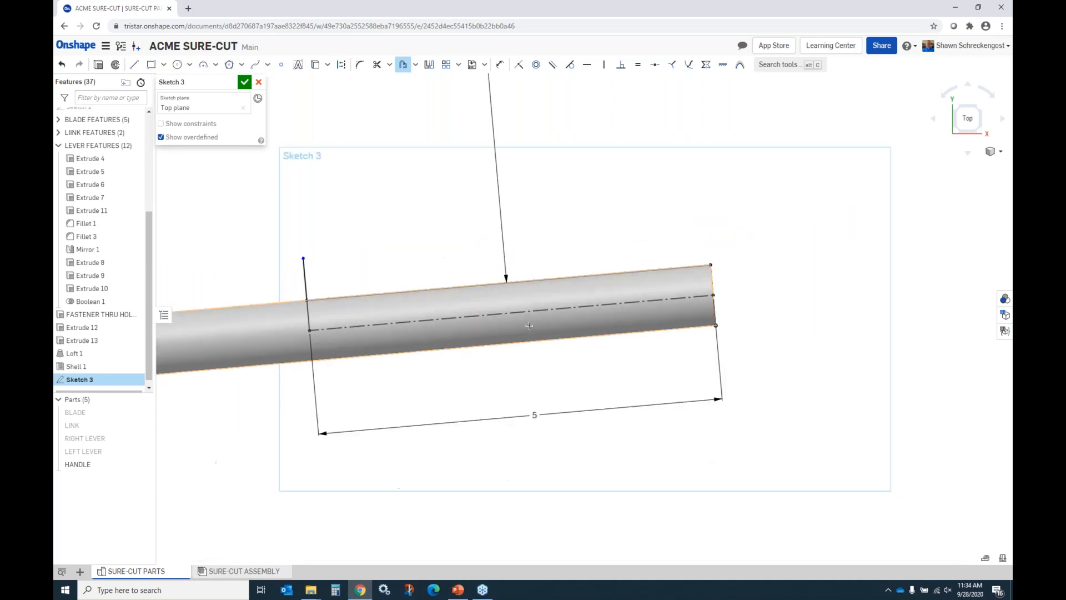
scroll(539, 316, "down", 5)
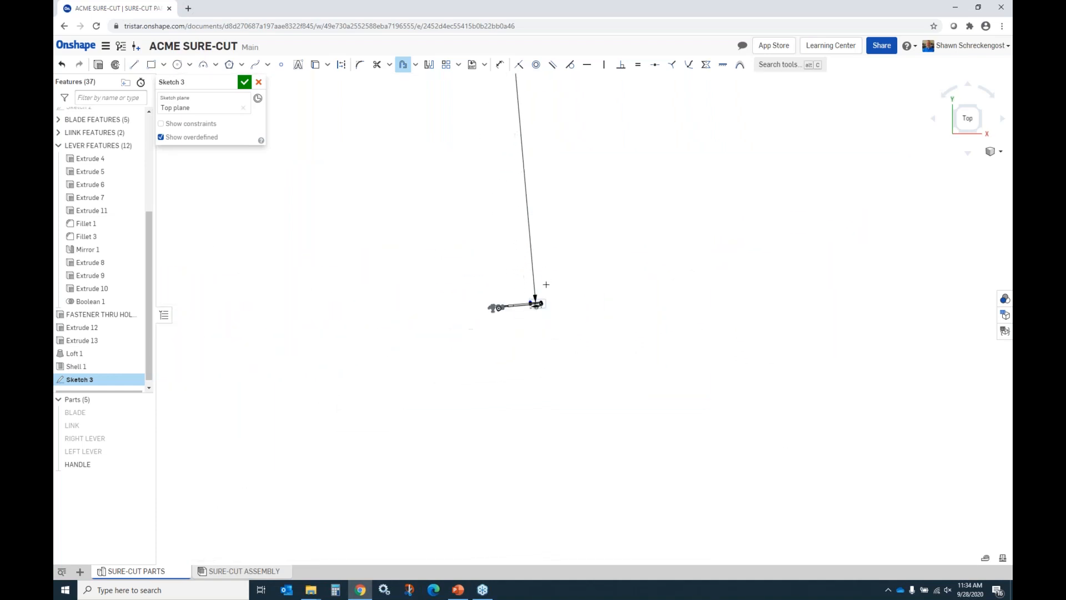
middle_click_drag(581, 241, 596, 448)
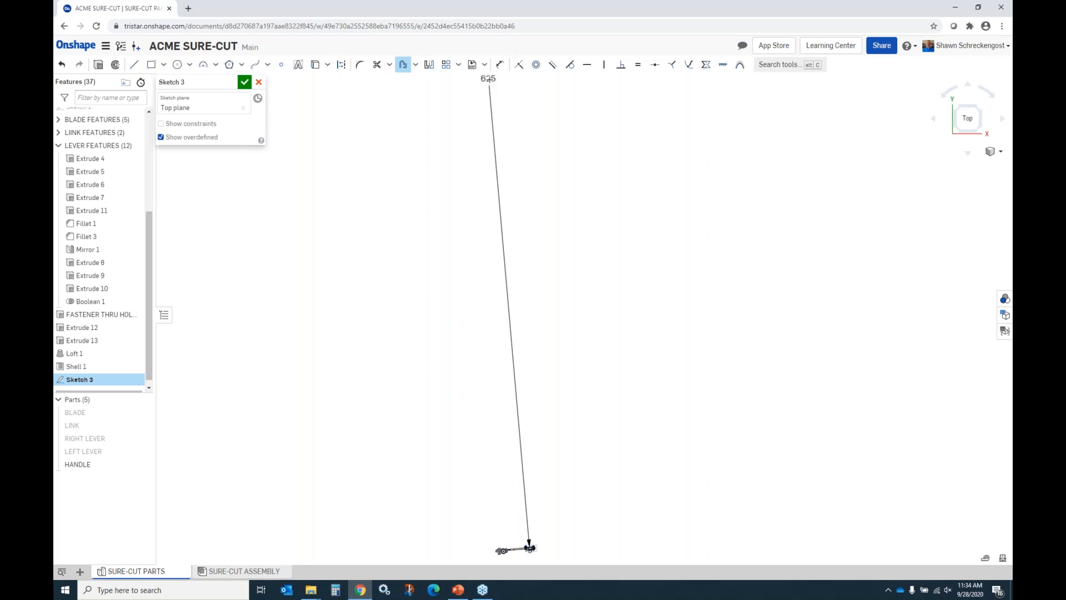
scroll(495, 100, "down", 4)
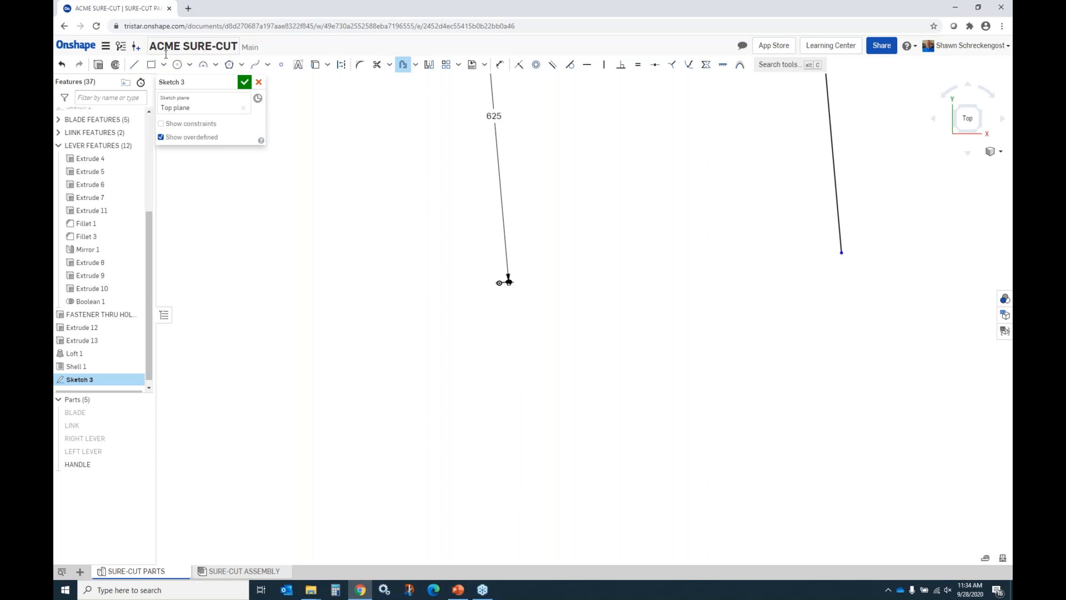
left_click(63, 65)
Set the offset distance between the tube's projected edges and the outer lines to 0.0625 in.
scroll(499, 287, "up", 5)
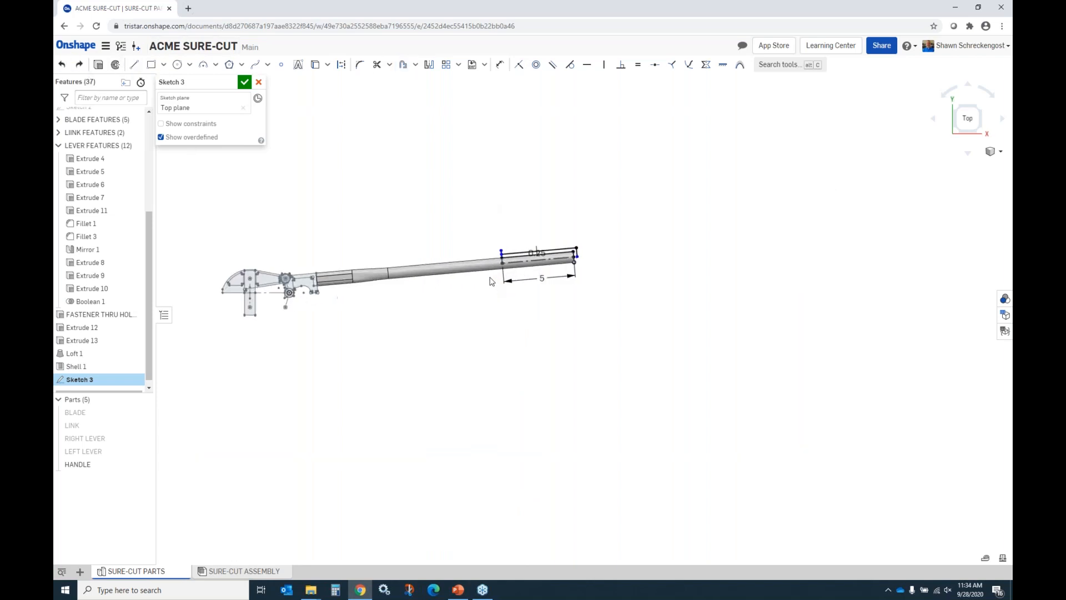
double_click(537, 263)
type("0")
type(".25")
key("Return")
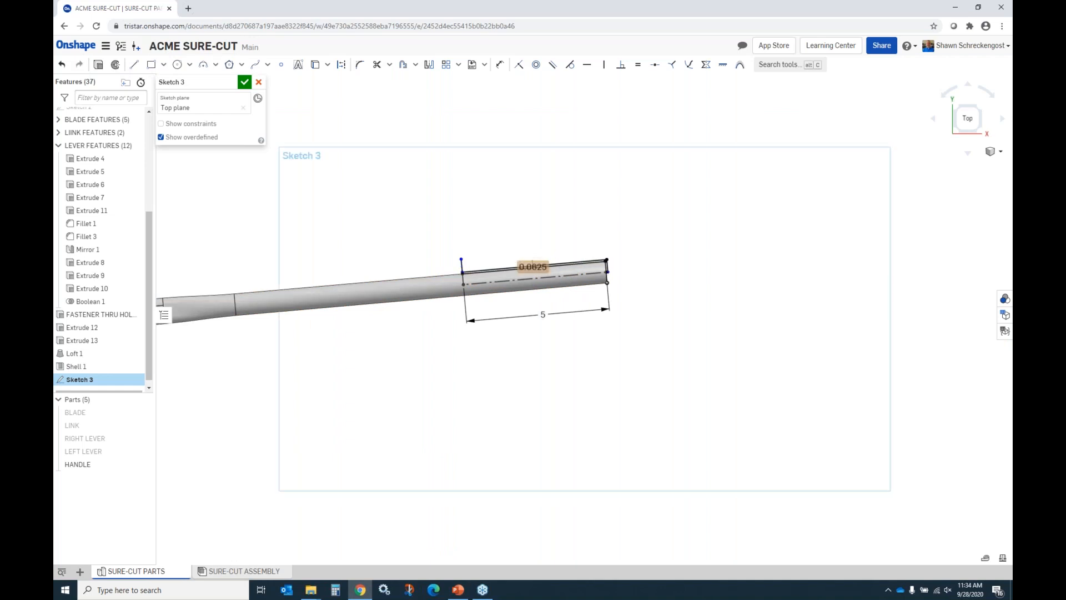
Trim the perpendicular line's excess above the offset line and close the profile at the tube's open end with a short line.
scroll(507, 231, "up", 5)
left_click(377, 65)
left_click(379, 330)
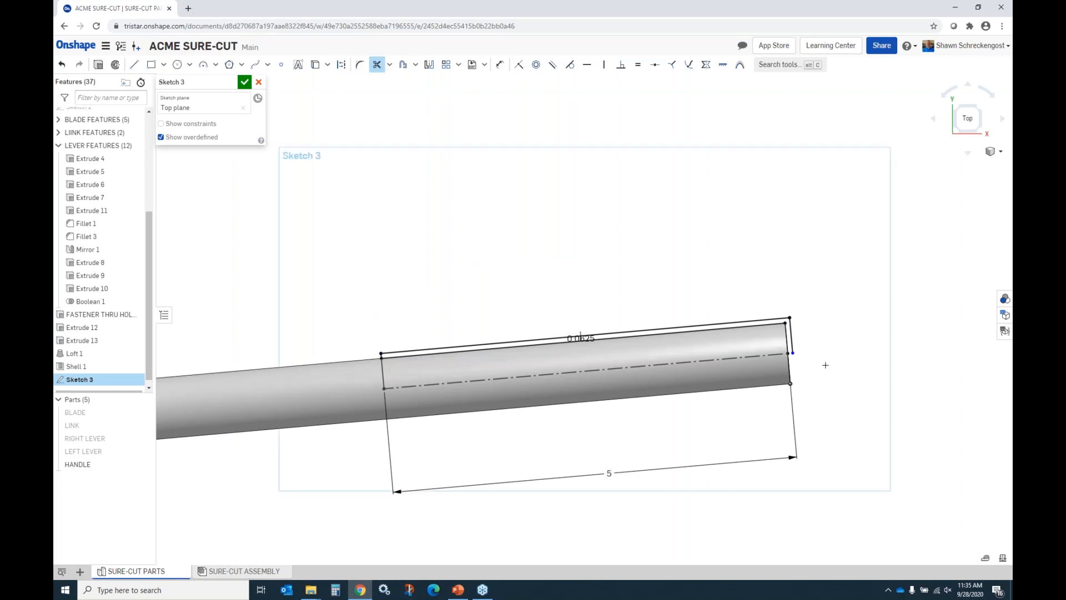
scroll(826, 362, "up", 4)
left_click(134, 65)
left_click_drag(790, 365, 803, 363)
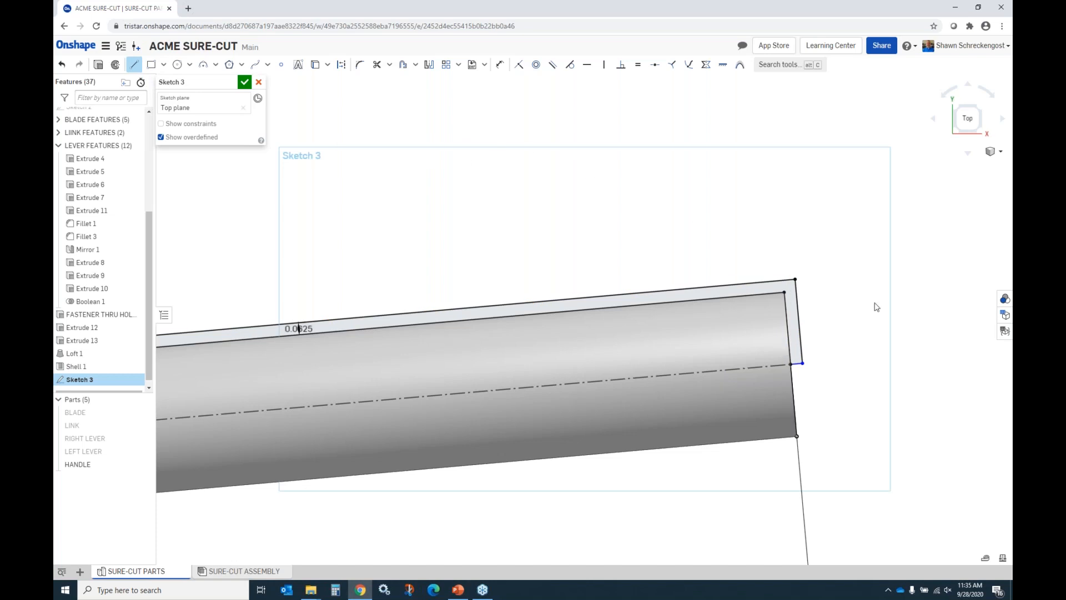
Draw a triangular ridge on the outer offset line from its end corner, with legs about 0.57 in and 0.36 in long.
left_click(796, 279)
left_click(686, 263)
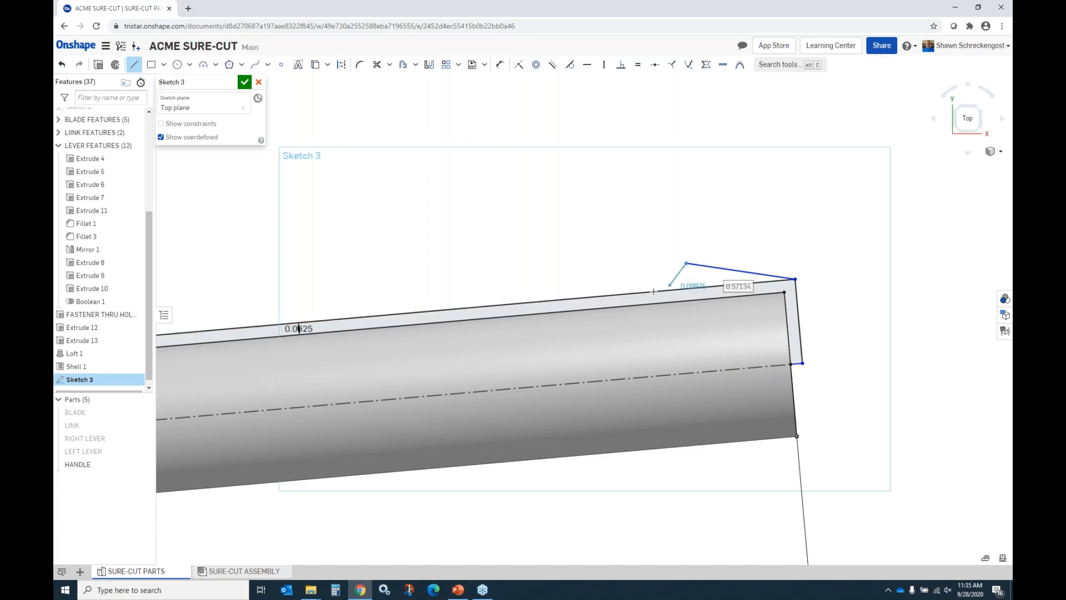
left_click(623, 294)
key("Escape")
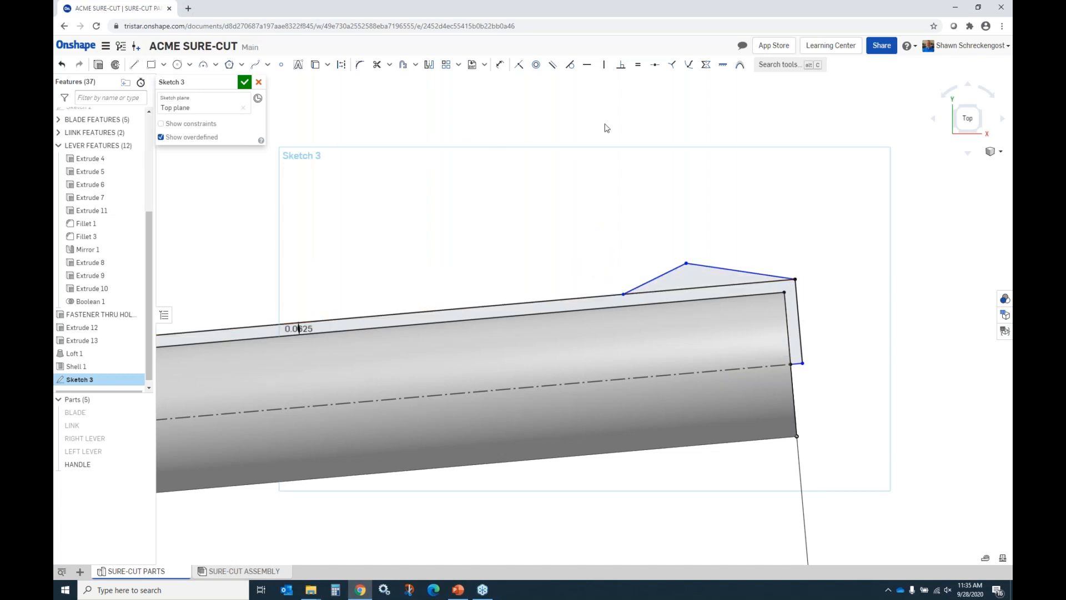
Constrain the two sloped legs of the triangular ridge to equal length.
left_click(638, 65)
left_click(695, 265)
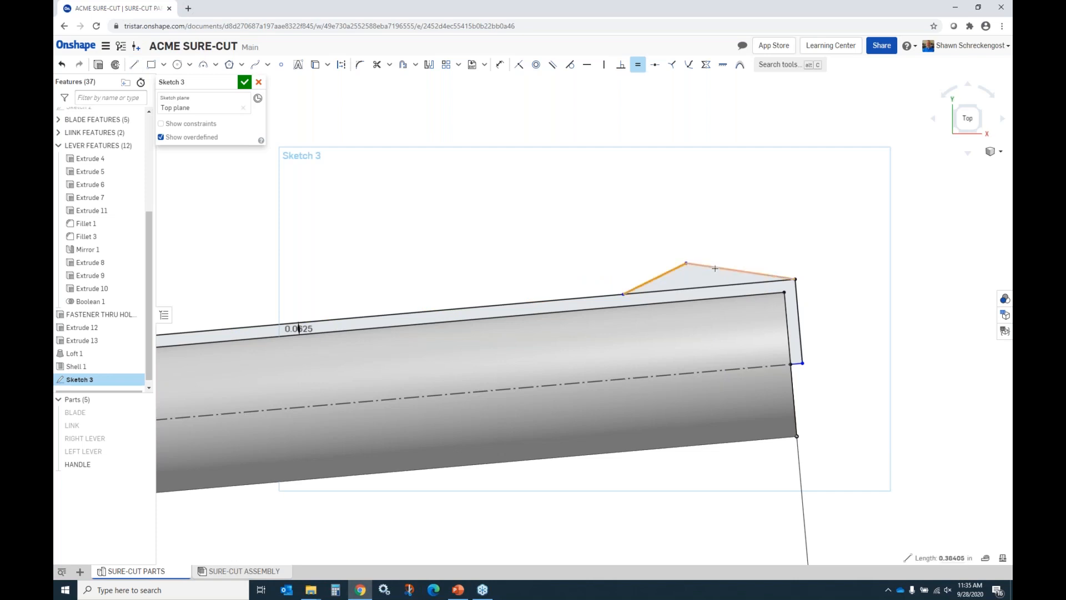
left_click(655, 279)
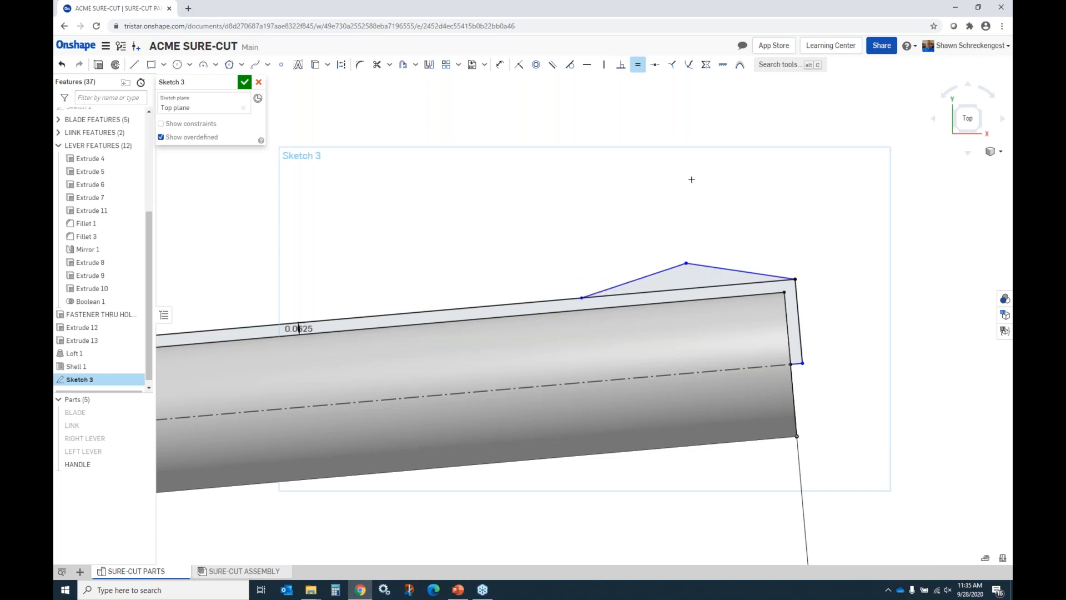
Dimension the ridge's base along the outer offset line as 0.5 in from the profile's end edge.
left_click(500, 64)
left_click(796, 288)
left_click(581, 298)
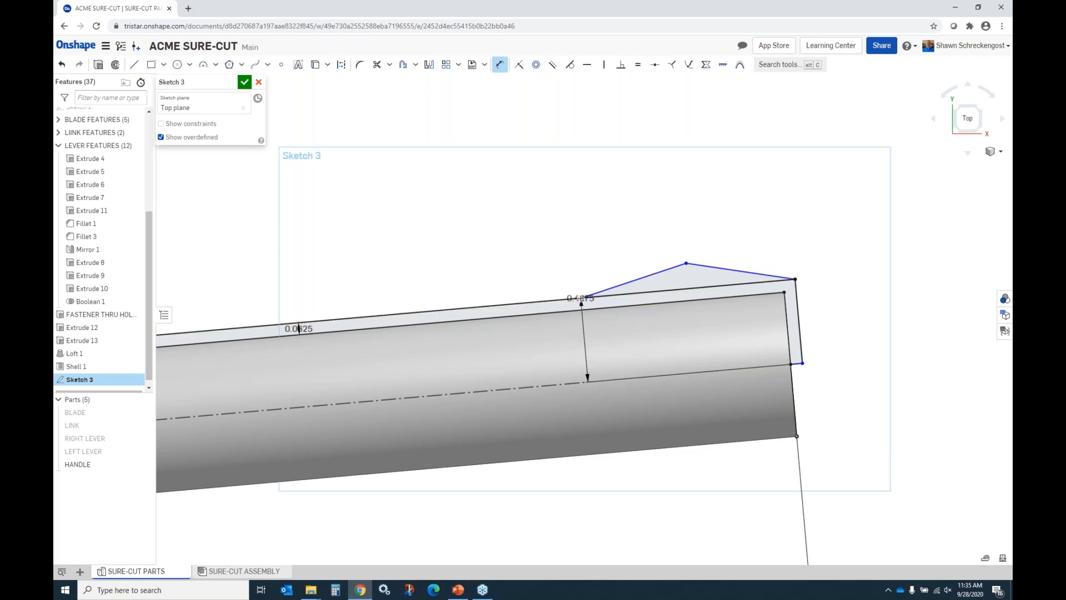
left_click(656, 212)
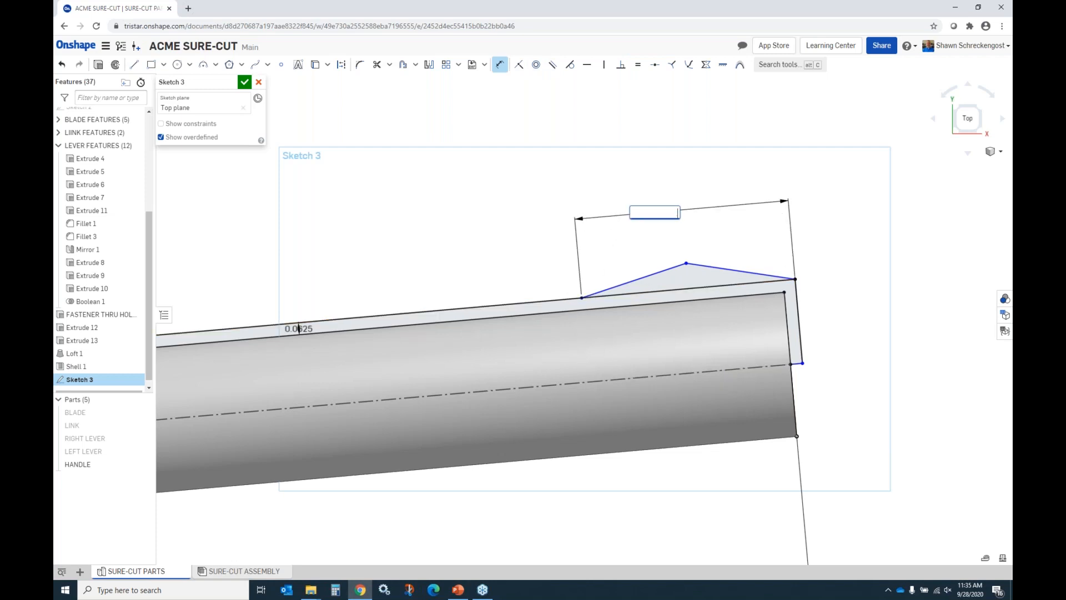
type("0.5")
key("Return")
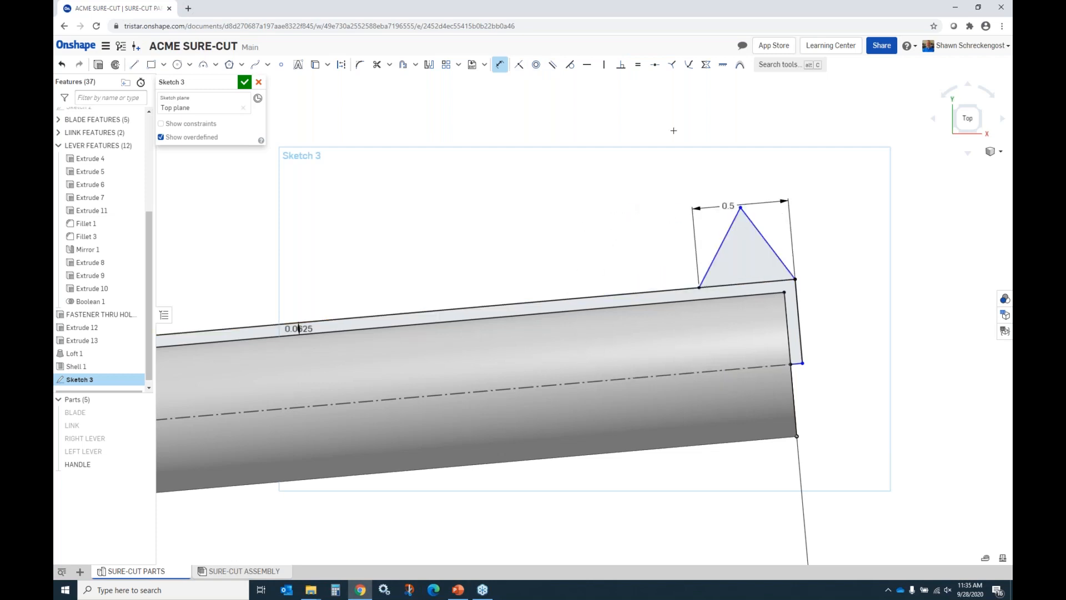
Set the height of the ridge's peak above the outer offset line to 0.0625 in.
left_click(679, 289)
left_click(741, 207)
left_click(630, 269)
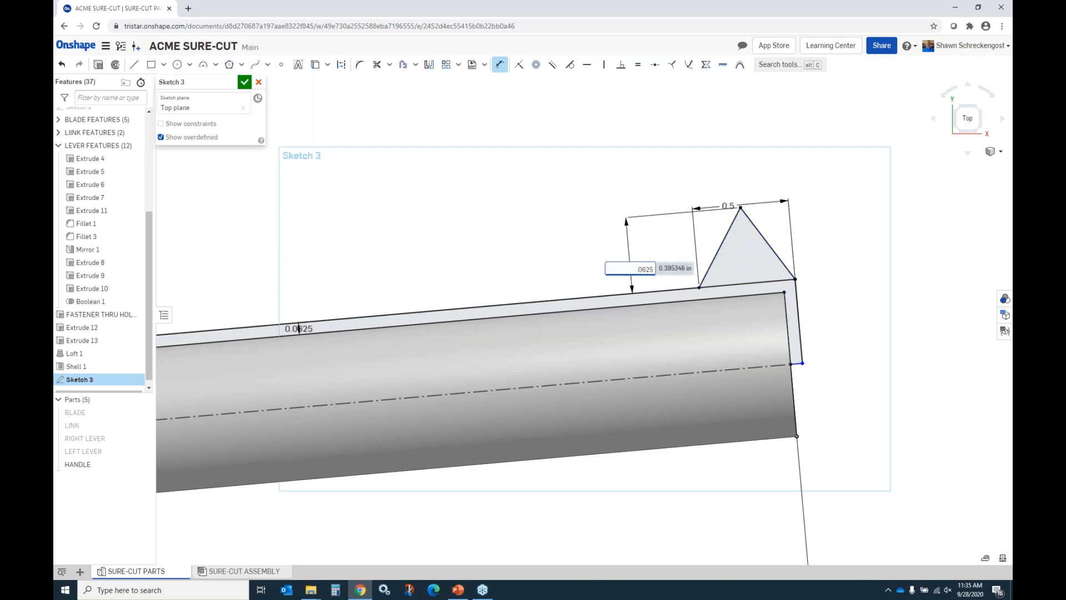
type(".0625")
key("Return")
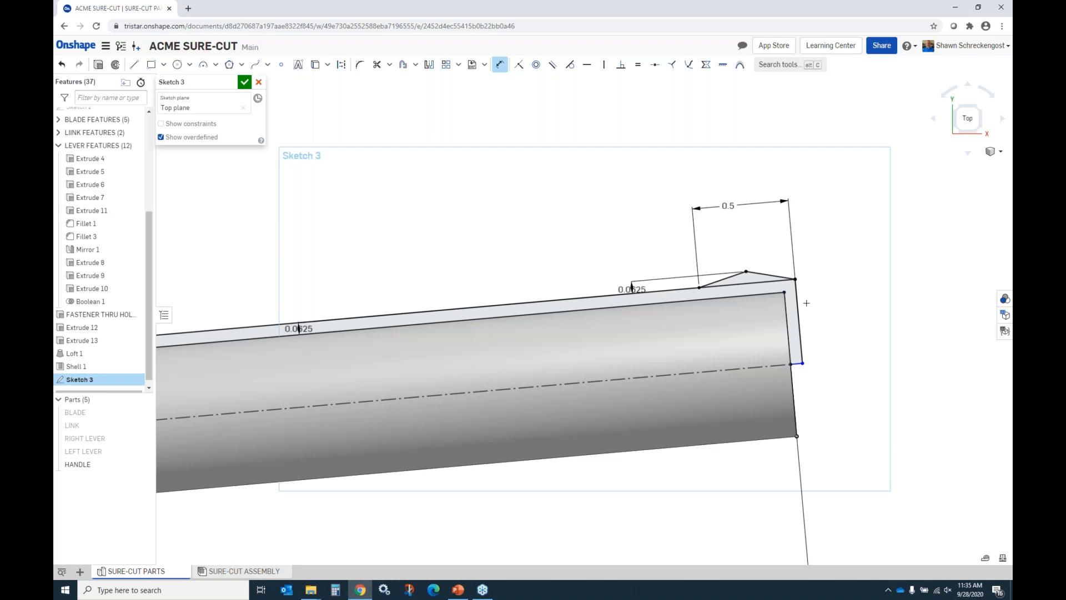
Trim away the offset line segment beneath the ridge so the ridge merges with the grip profile.
left_click(378, 65)
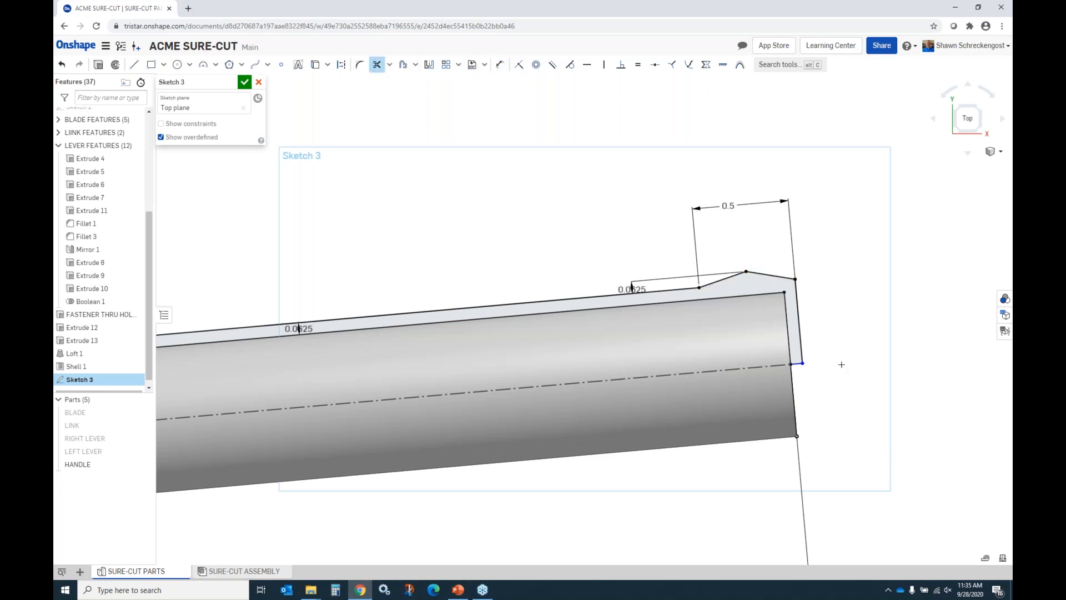
scroll(798, 372, "down", 1)
scroll(799, 372, "up", 3)
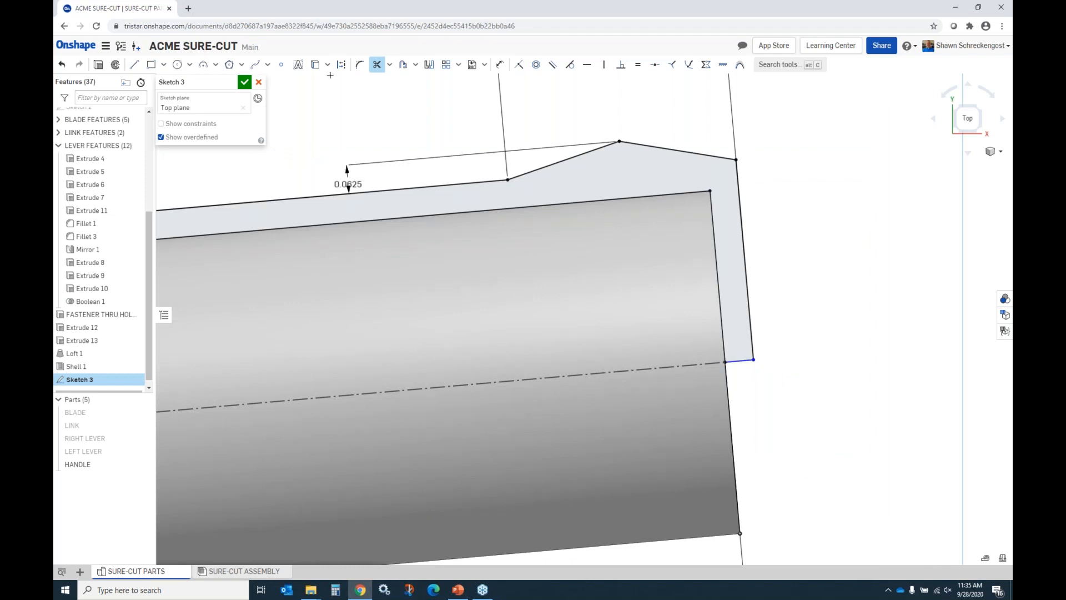
left_click(377, 65)
Constrain the short closing line at the tube's open end parallel to the tube's centerline and finish the sketch.
mouse_move(753, 361)
left_mouse_down()
mouse_move(757, 374)
mouse_move(764, 343)
mouse_move(768, 384)
mouse_move(772, 336)
mouse_move(776, 364)
mouse_move(783, 348)
mouse_move(785, 358)
left_mouse_up()
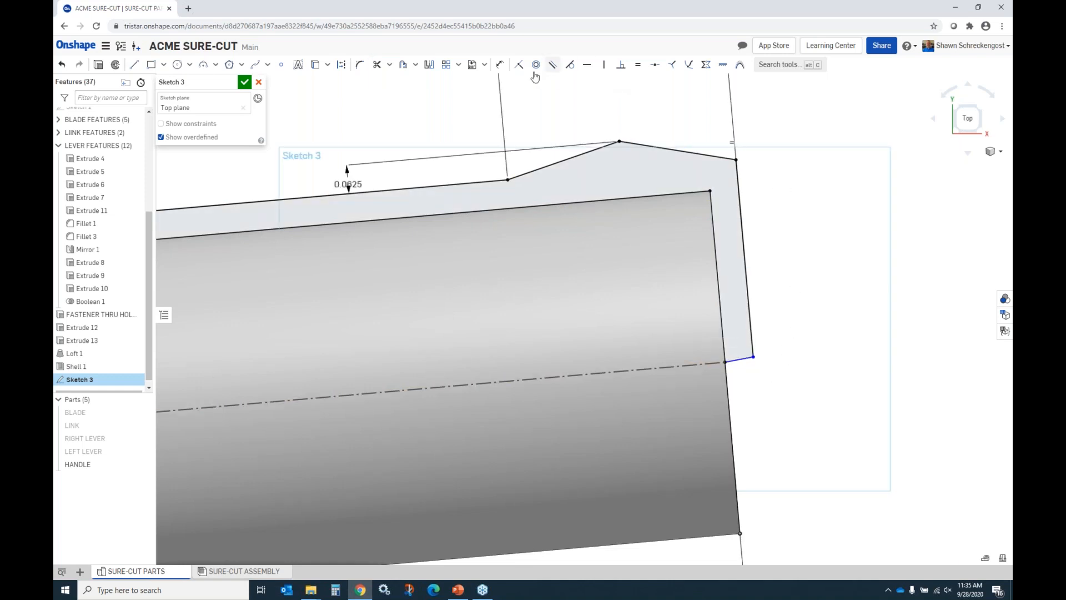
left_click(552, 64)
left_click(739, 358)
left_click(695, 365)
scroll(762, 261, "down", 4)
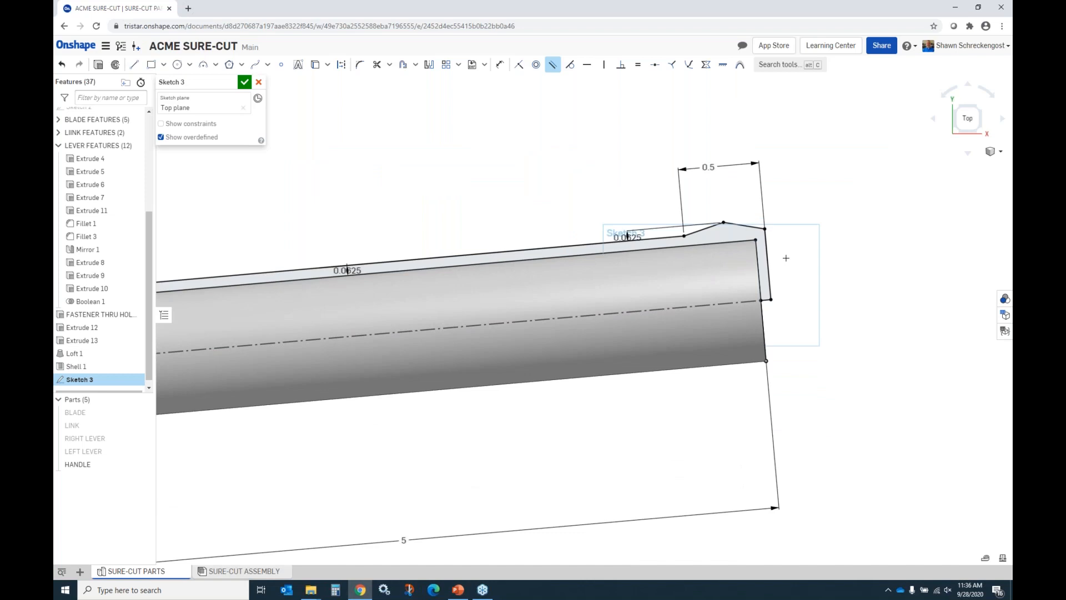
scroll(786, 259, "down", 3)
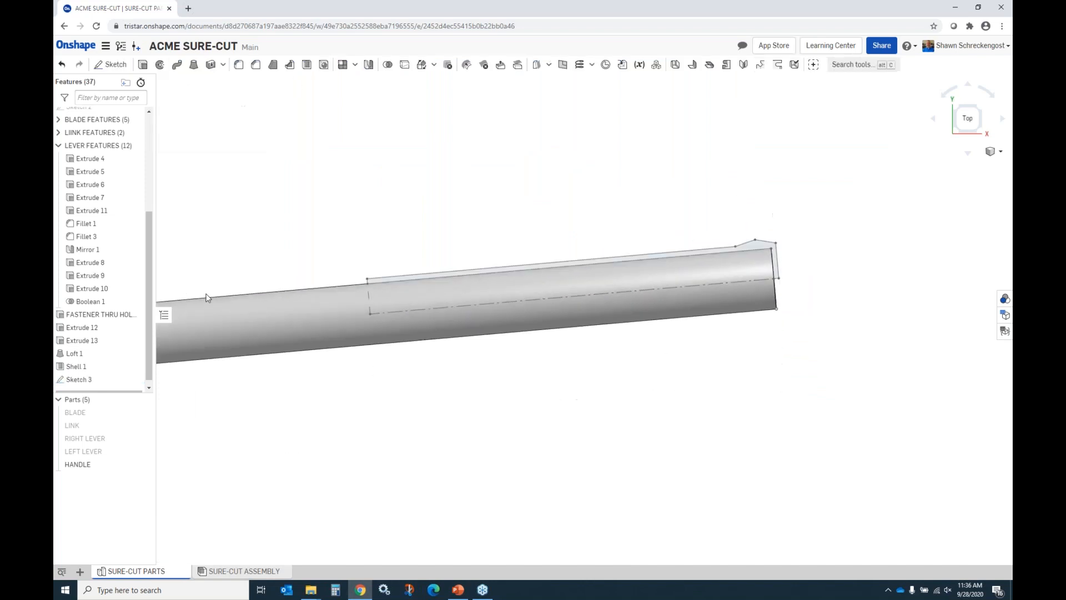
Revolve the grip profile of Sketch 3 fully around the tube's centerline as a new part.
left_click(93, 380)
left_click(161, 65)
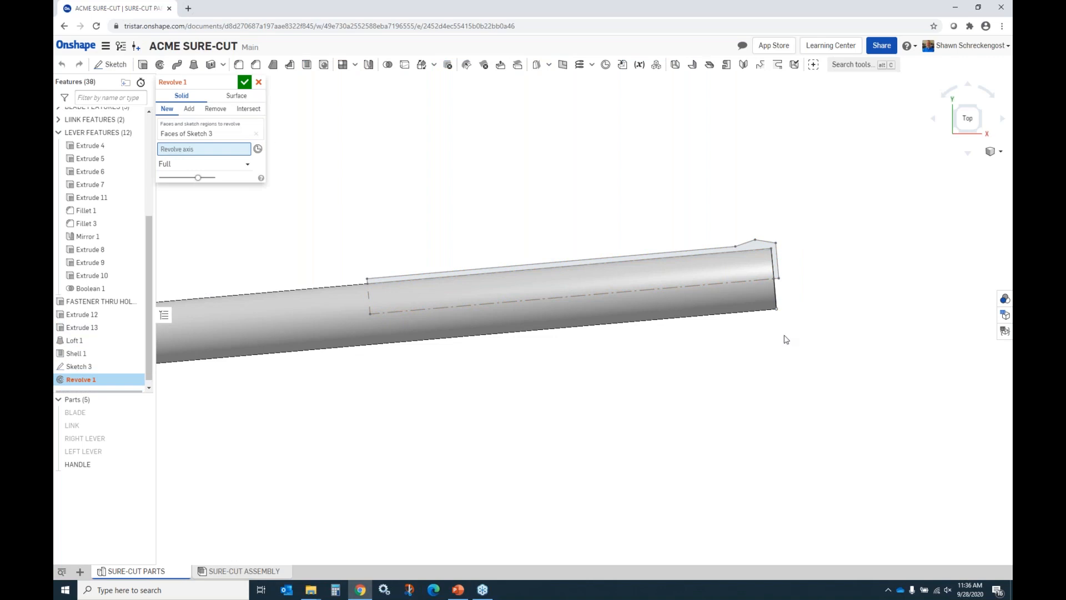
left_click(615, 291)
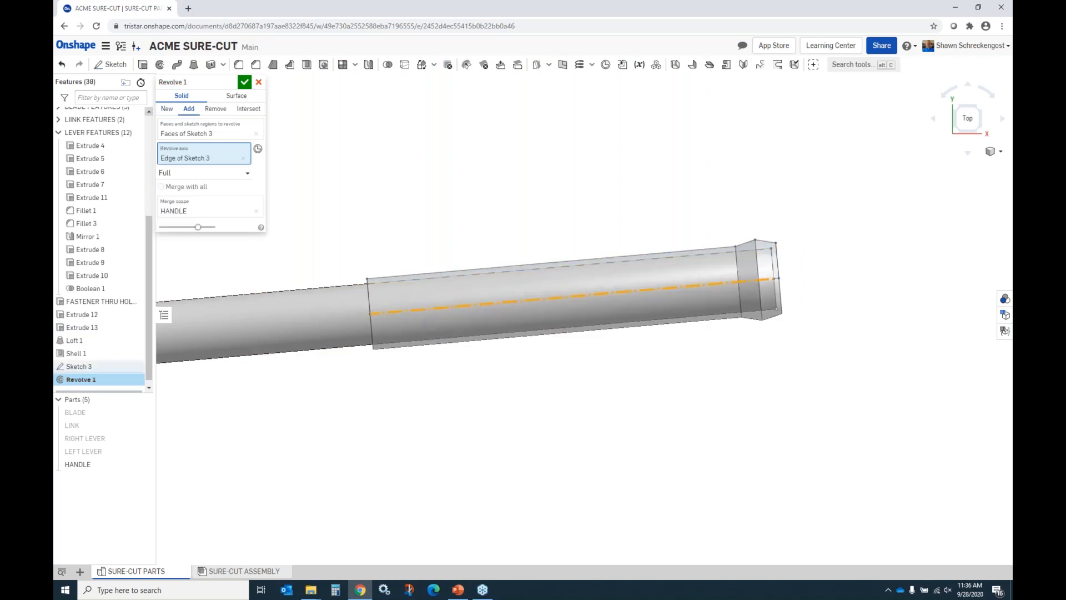
left_click(168, 109)
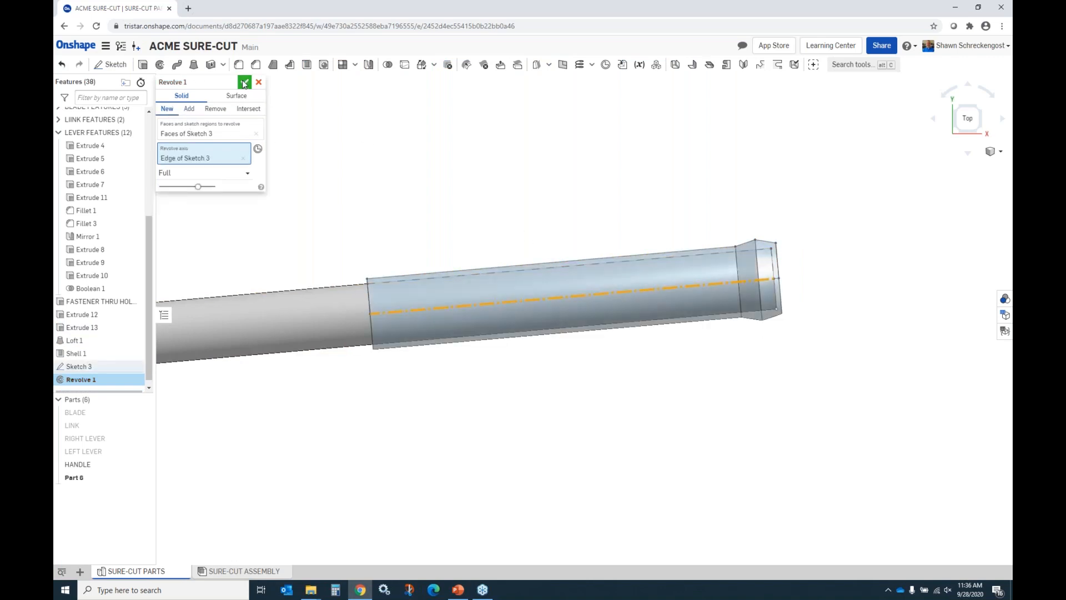
left_click(244, 82)
Change the HANDLE part's appearance to orange-red, colour DD5228.
scroll(698, 299, "down", 3)
right_click_drag(704, 323, 663, 284)
scroll(719, 387, "down", 1)
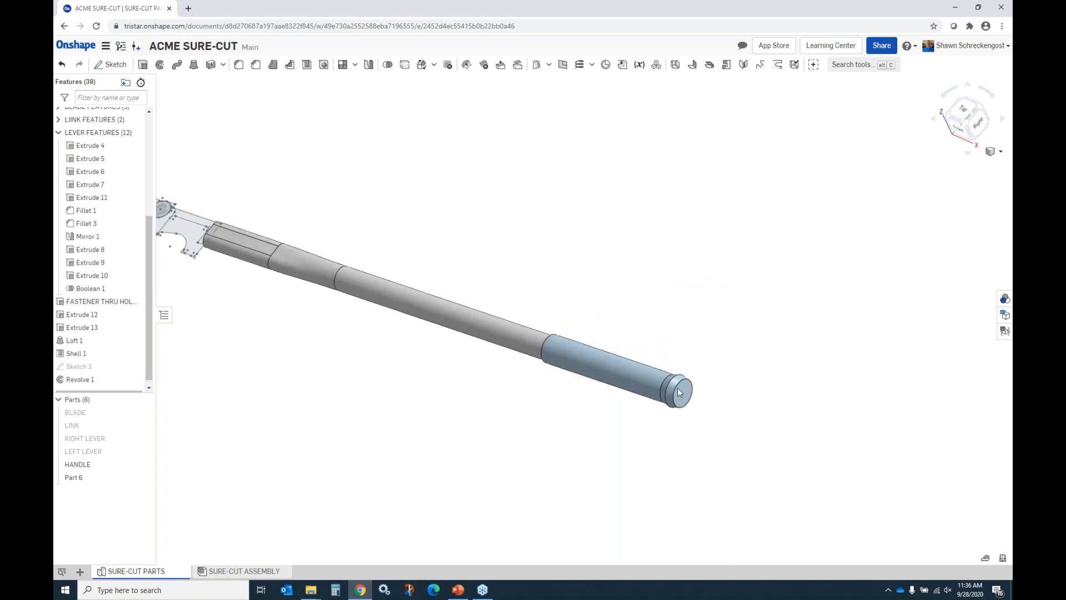
mouse_move(649, 377)
right_mouse_down()
mouse_move(648, 364)
mouse_move(641, 375)
right_mouse_up()
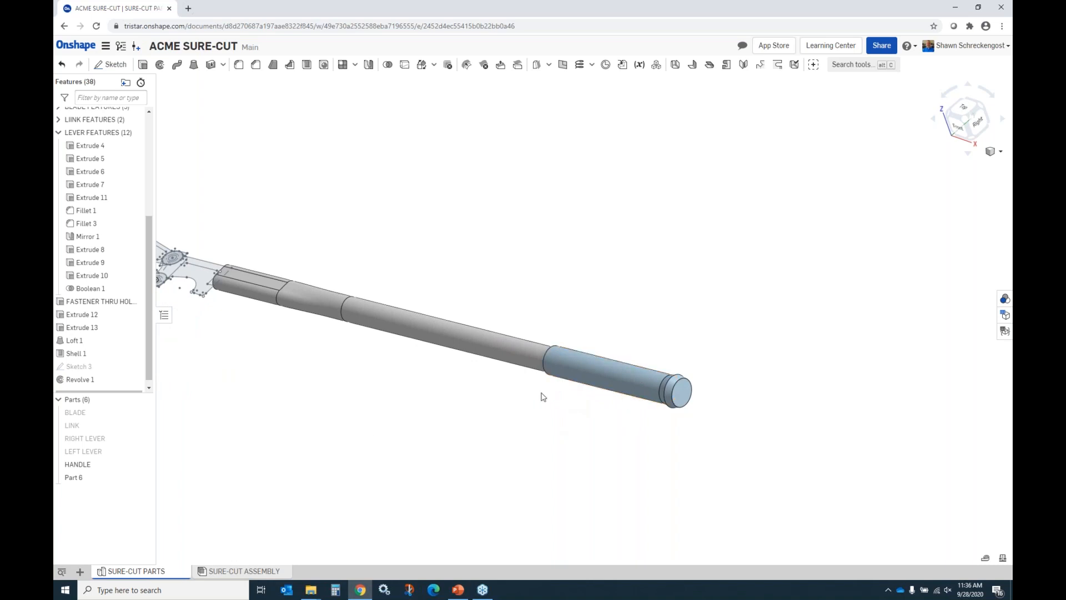
right_click(80, 469)
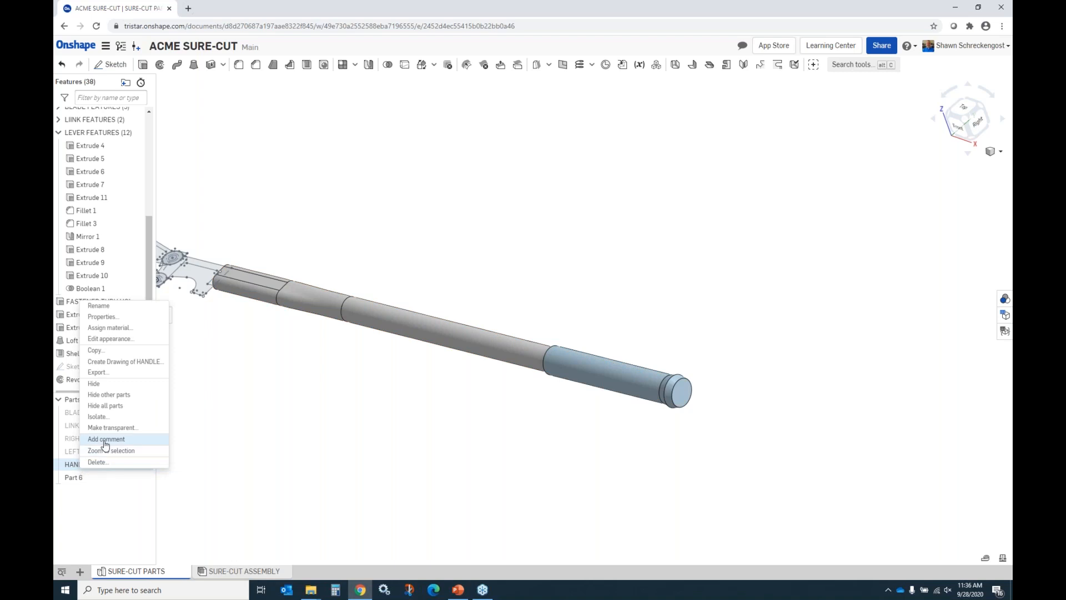
left_click(111, 340)
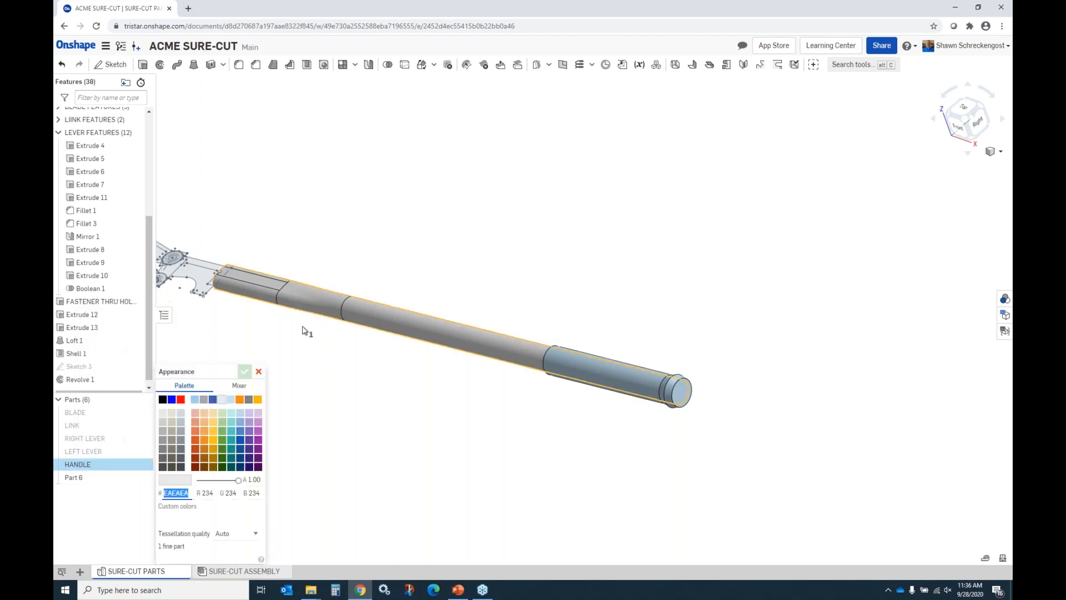
left_click(206, 432)
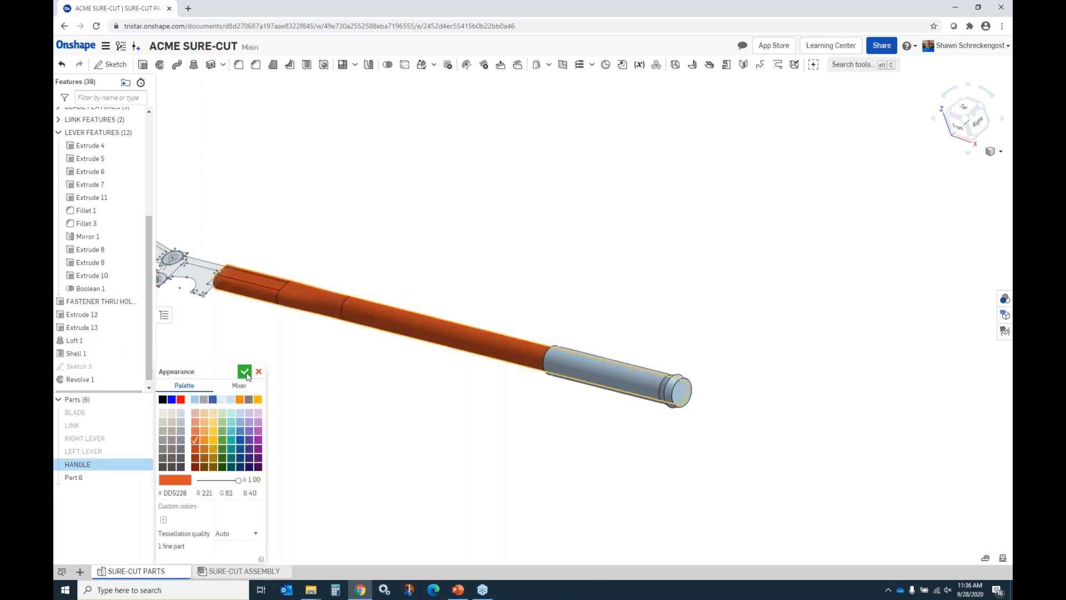
left_click(244, 371)
Change the appearance of the revolved grip, Part 6, to dark grey.
right_click(114, 481)
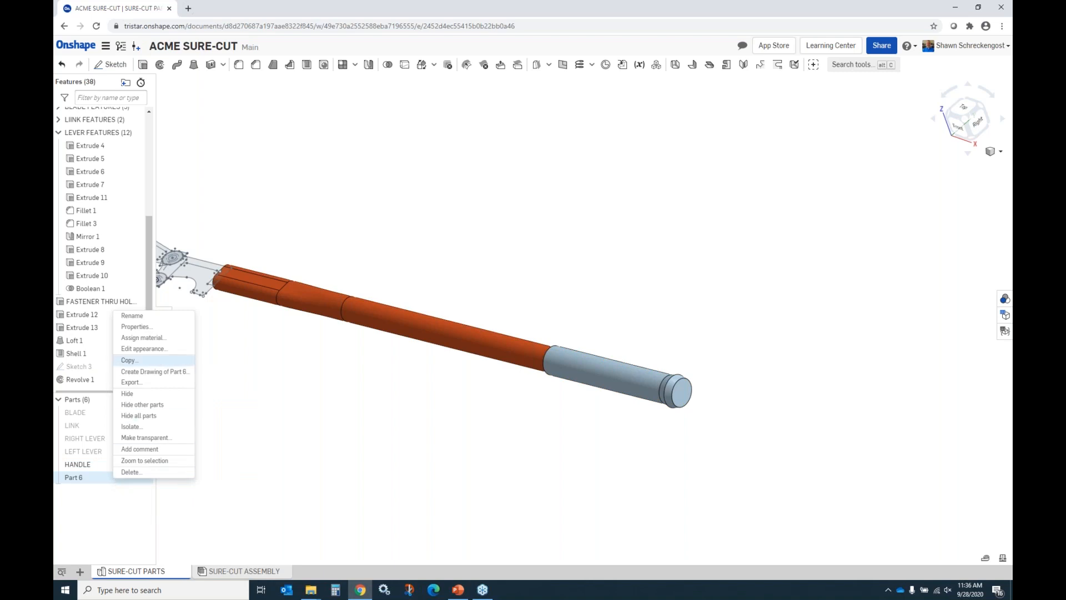
left_click(136, 349)
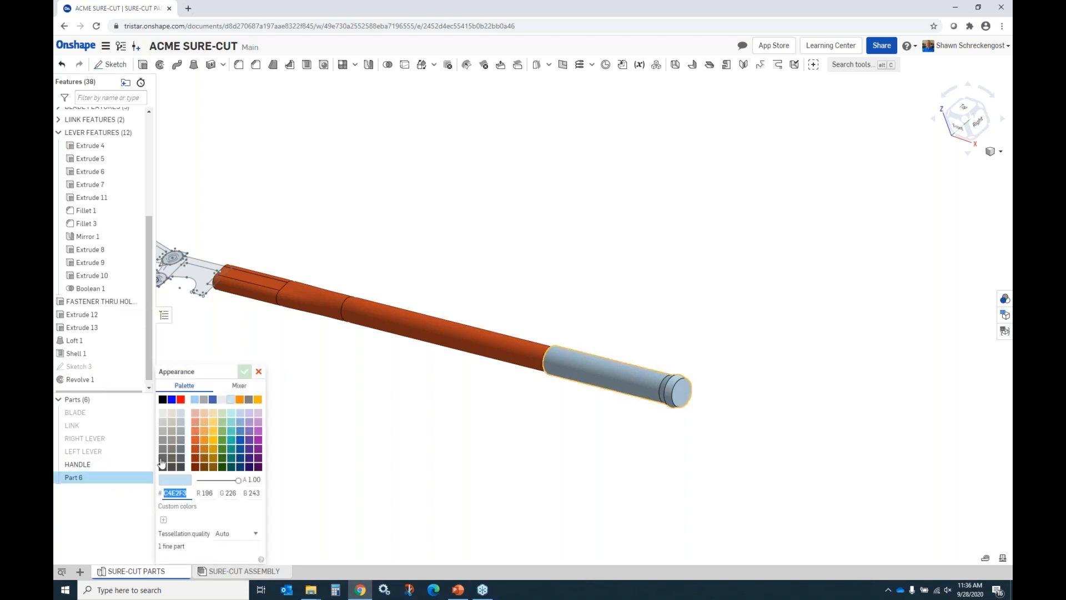
left_click(163, 457)
left_click(245, 371)
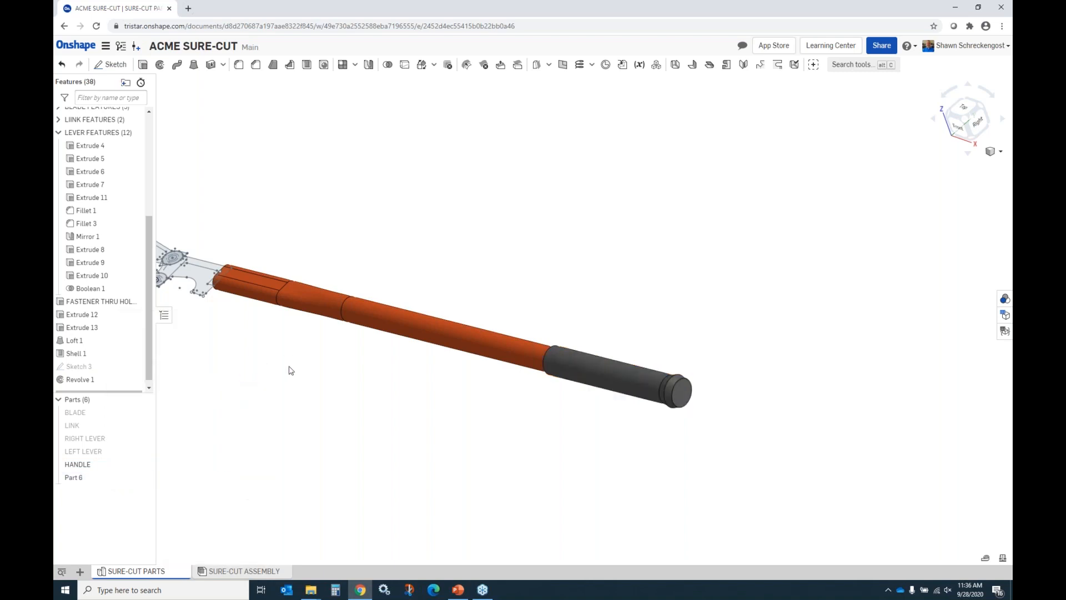
Rename the revolved part, Part 6, as GRIP.
right_click(75, 478)
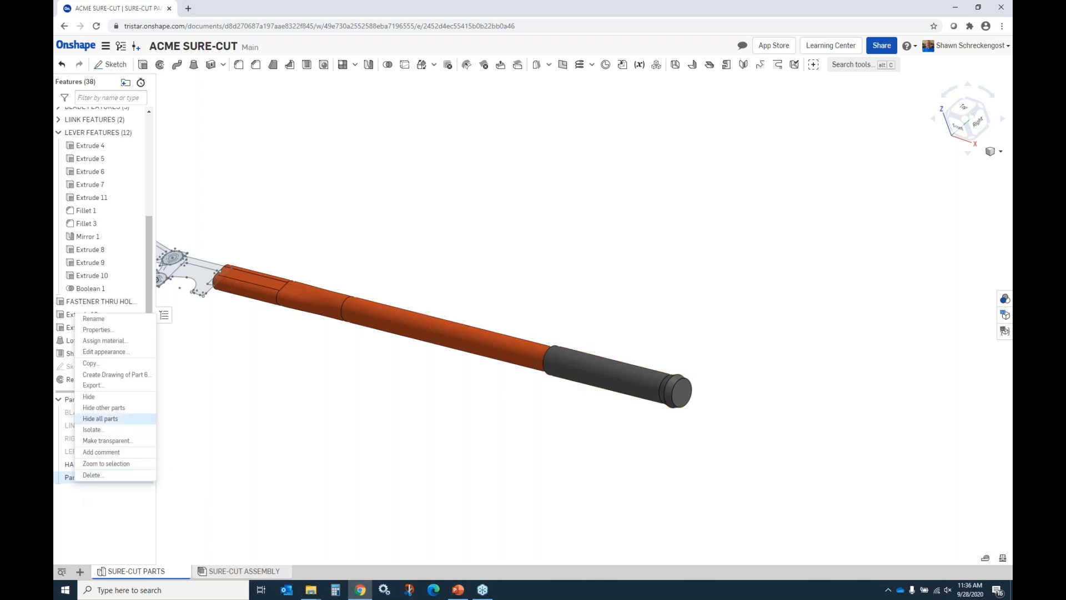
left_click(93, 318)
type("GRIP")
key("Return")
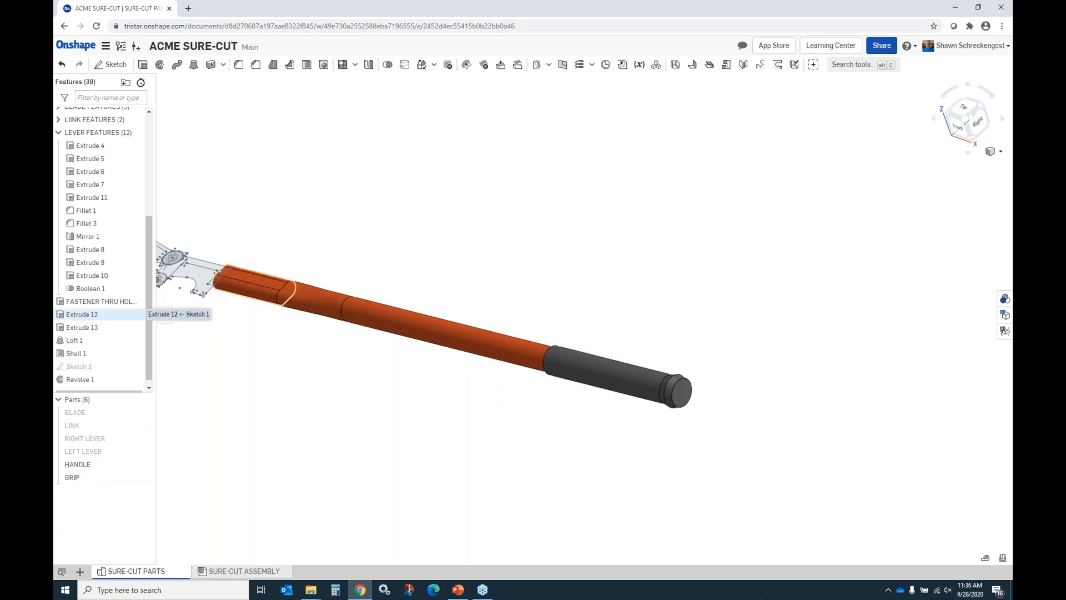
Show the hidden LEFT LEVER, RIGHT LEVER, LINK and BLADE parts together with the handle and grip.
scroll(593, 255, "down", 4)
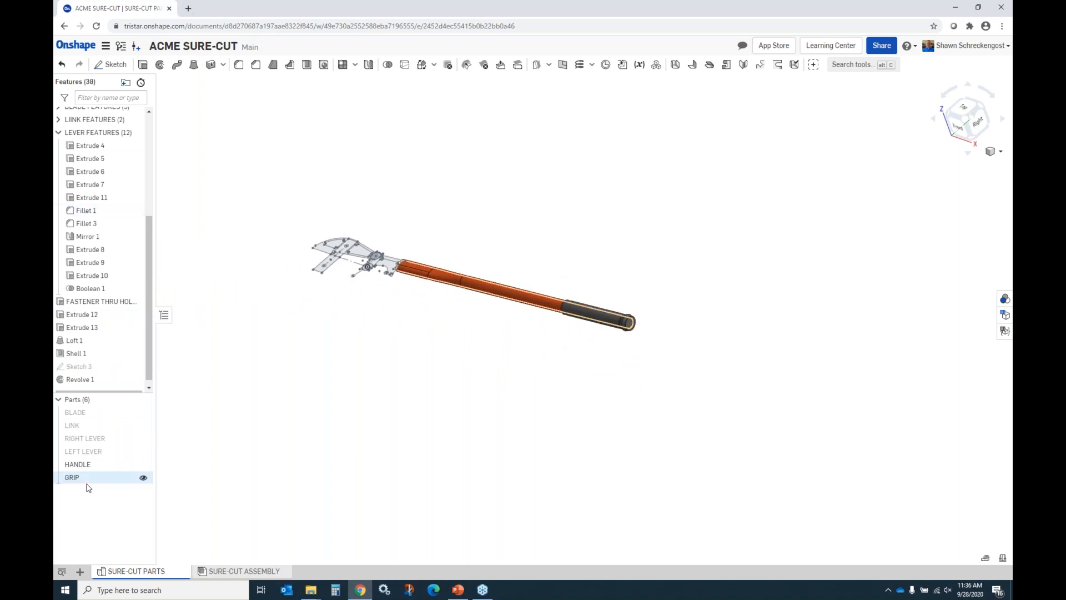
left_click(143, 453)
left_click(143, 439)
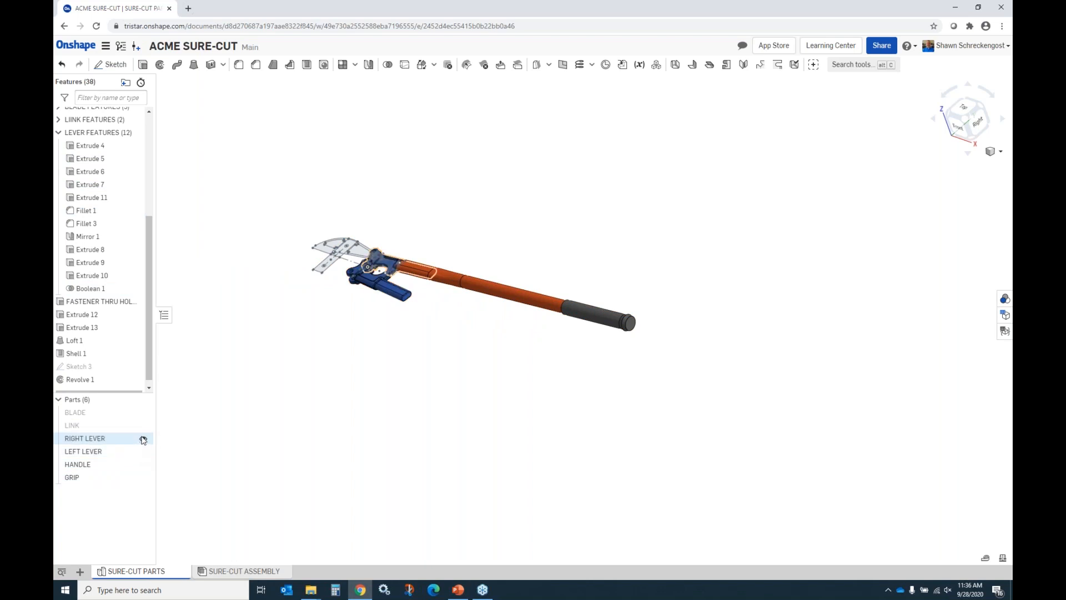
left_click(144, 425)
left_click(144, 414)
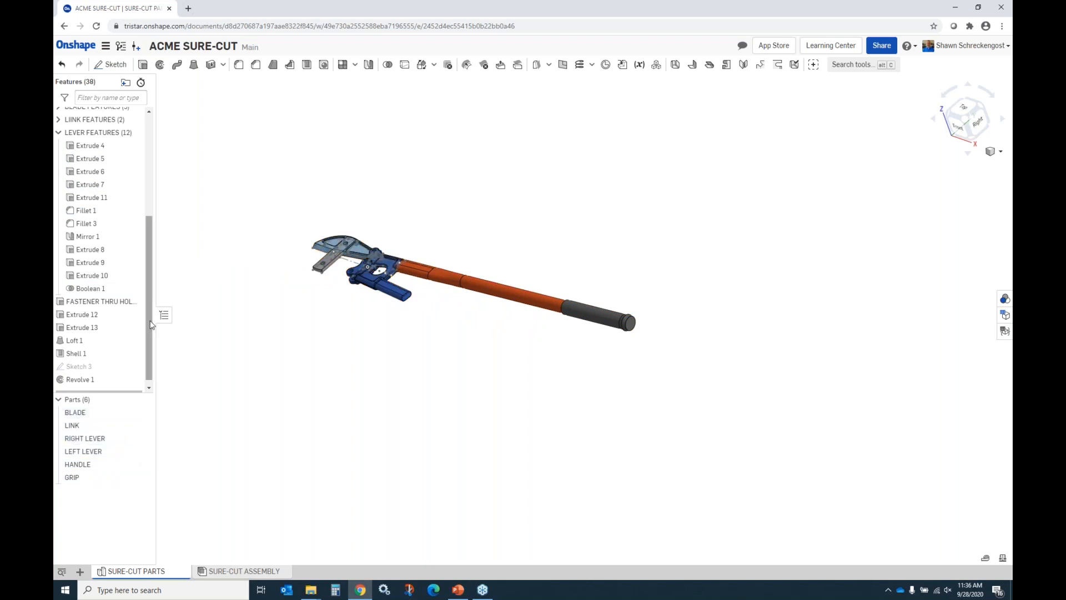
scroll(295, 247, "down", 2)
scroll(297, 249, "up", 3)
mouse_move(376, 274)
right_mouse_down()
mouse_move(388, 261)
mouse_move(376, 280)
right_mouse_up()
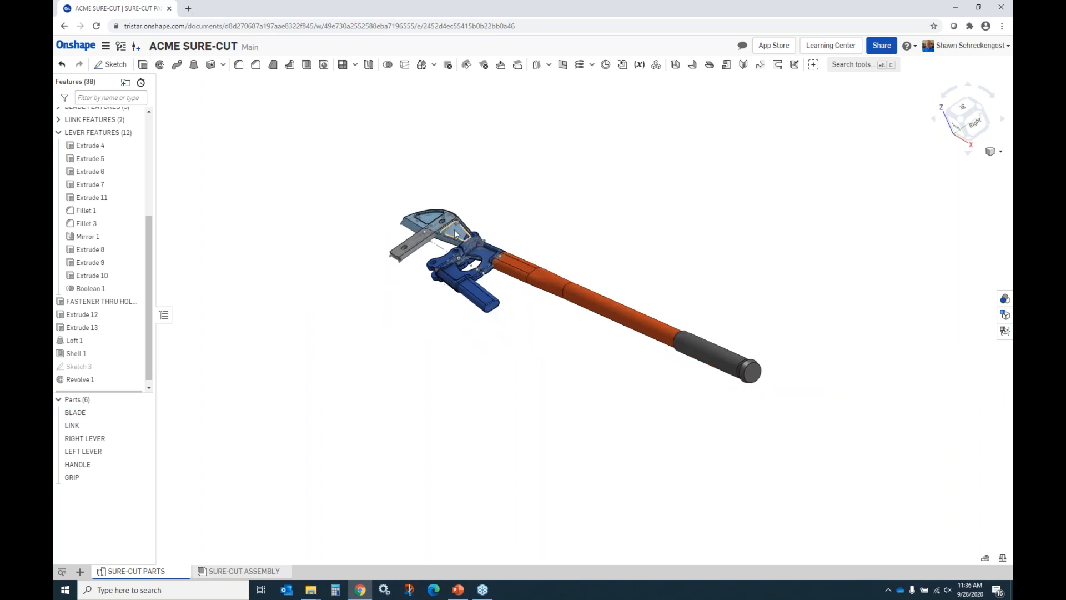
scroll(455, 229, "up", 2)
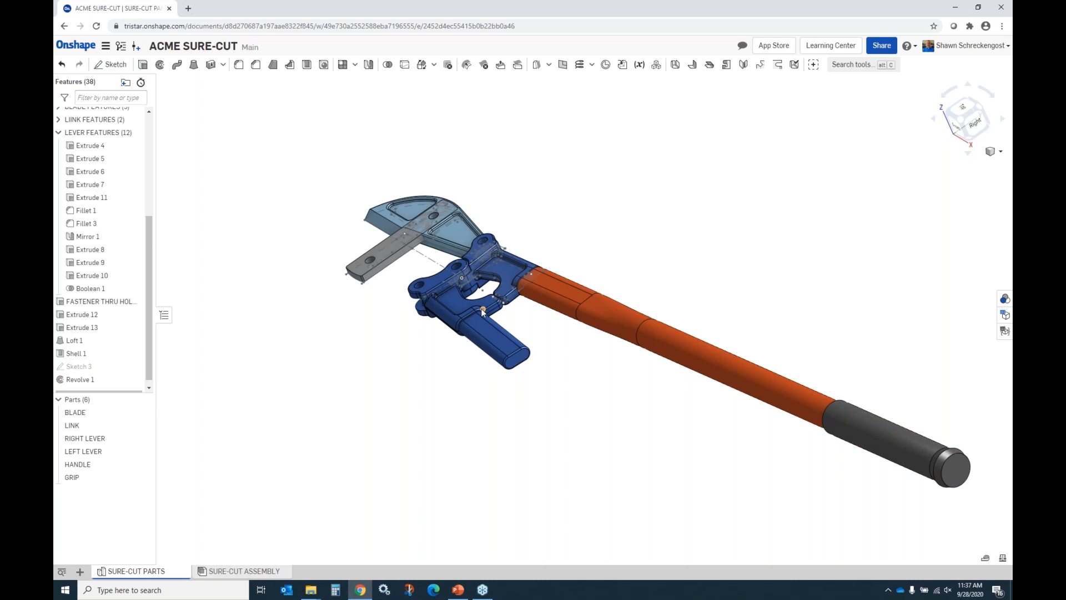
Insert two instances of the HANDLE part into SURE-CUT ASSEMBLY, one on each side of the cutter.
left_click(246, 572)
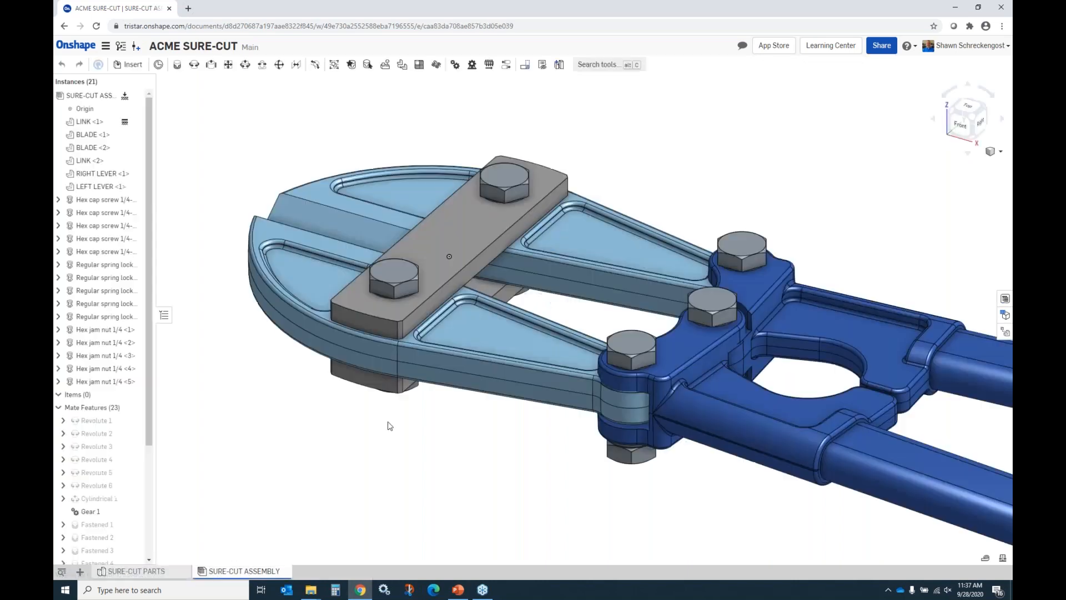
scroll(371, 338, "down", 2)
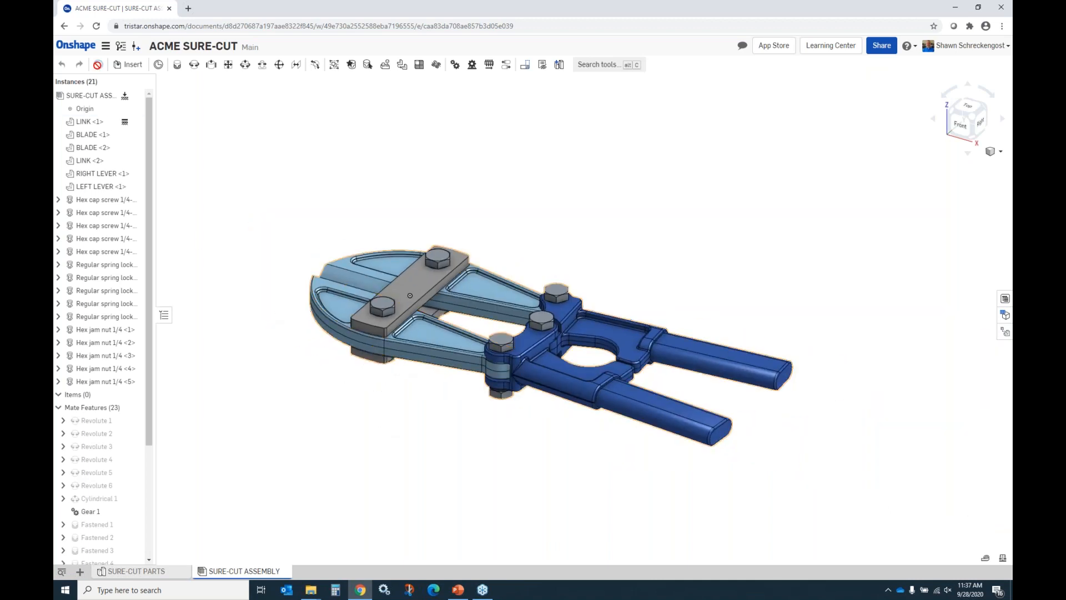
left_click(130, 65)
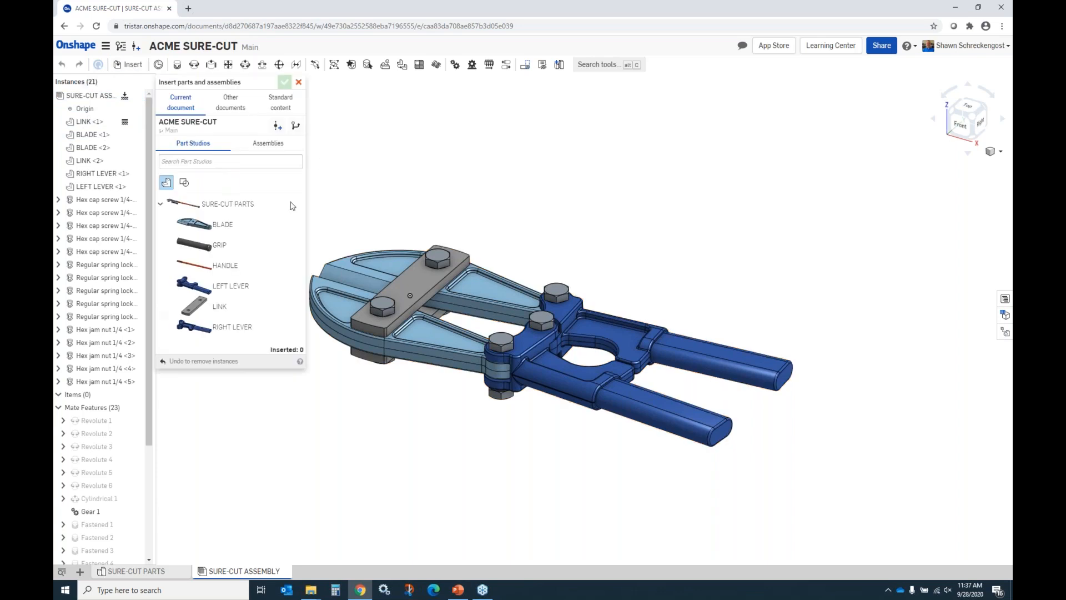
left_click(223, 265)
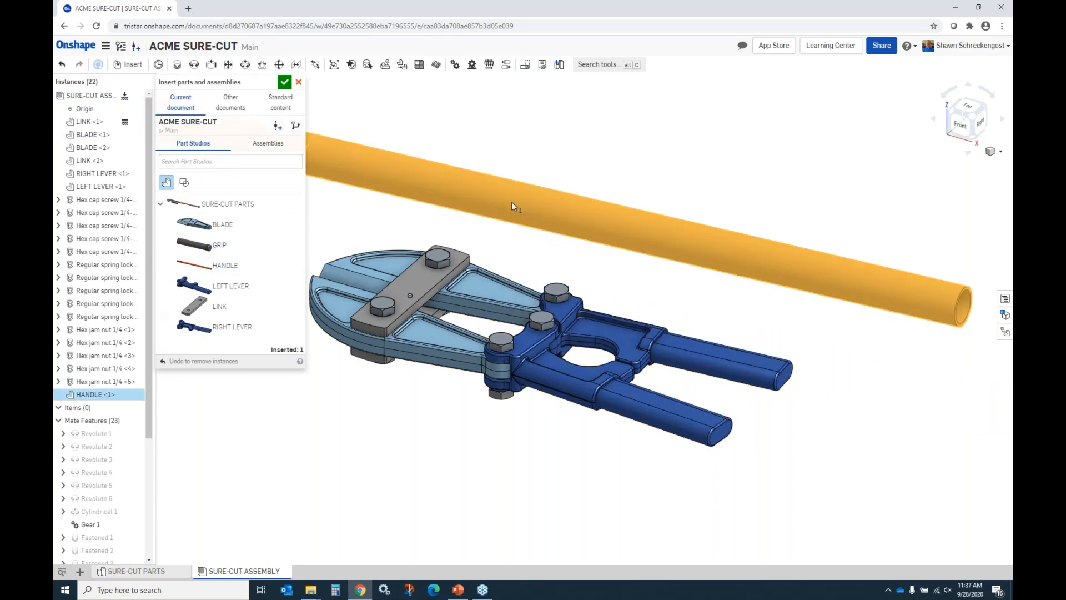
left_click(511, 202)
left_click(436, 461)
Insert two instances of the GRIP part, placing one near each handle in the assembly.
left_click(209, 247)
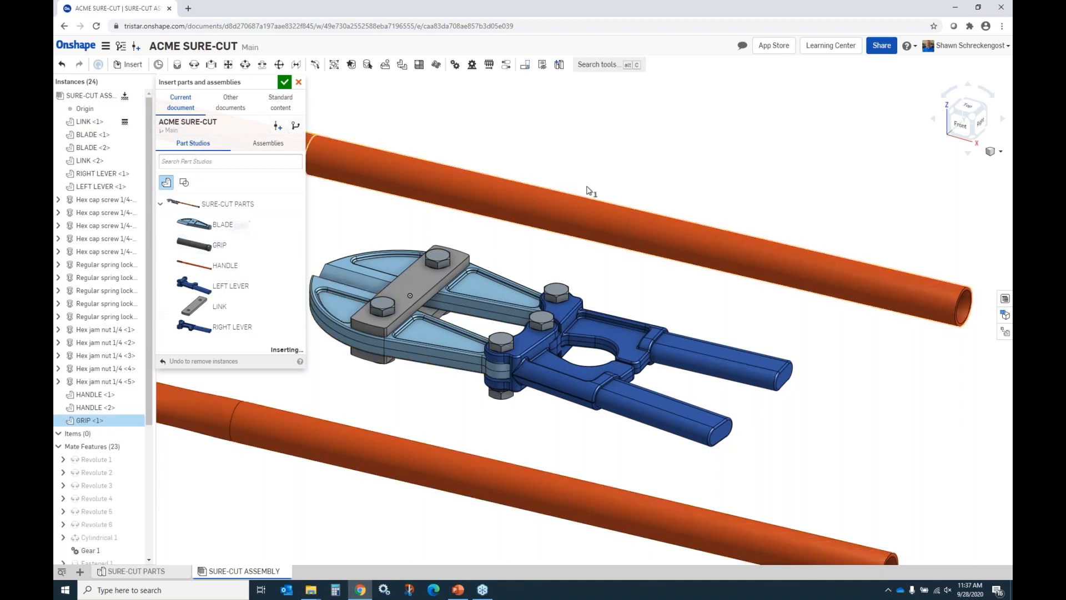
left_click(639, 167)
left_click(206, 246)
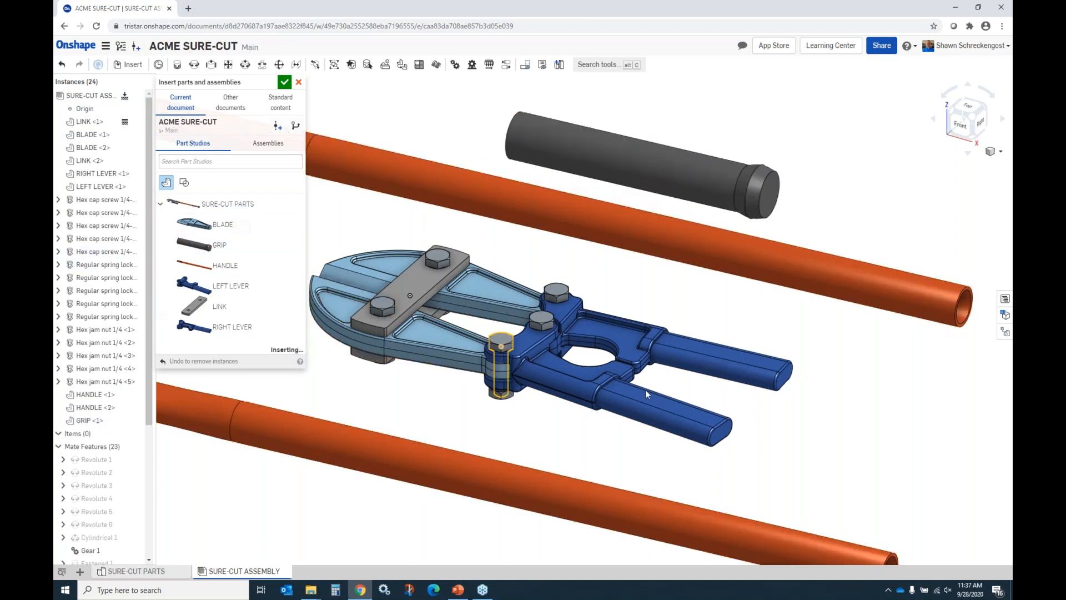
left_click(389, 517)
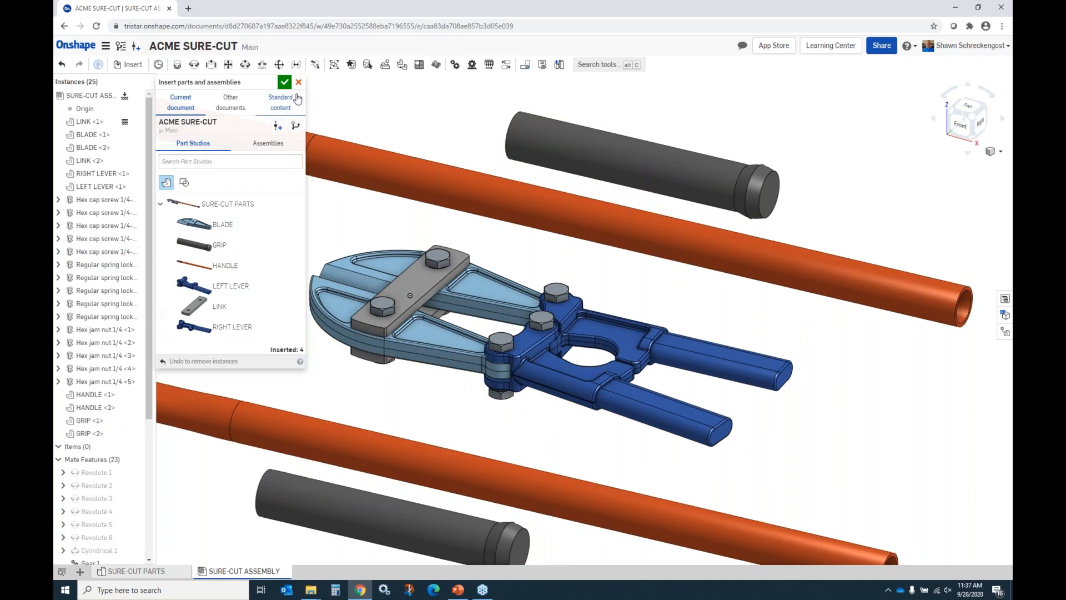
left_click(284, 81)
Fasten the first HANDLE to the RIGHT LEVER, mating the inner end of its oval socket to the rounded centre of the lever's end face.
scroll(513, 249, "down", 2)
scroll(513, 249, "down", 3)
right_click_drag(518, 258, 616, 257)
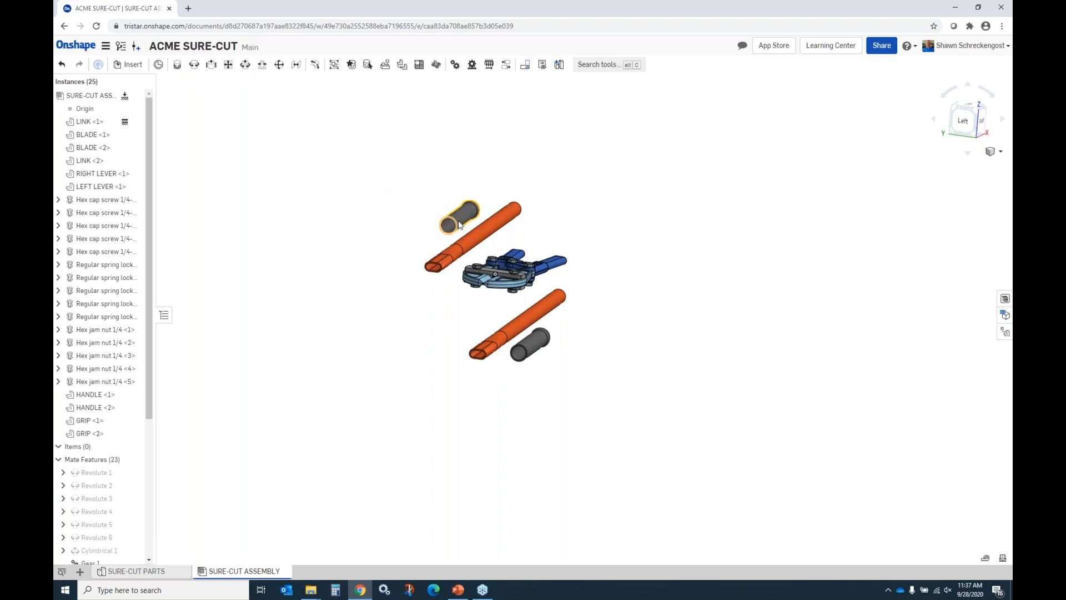
left_click(178, 65)
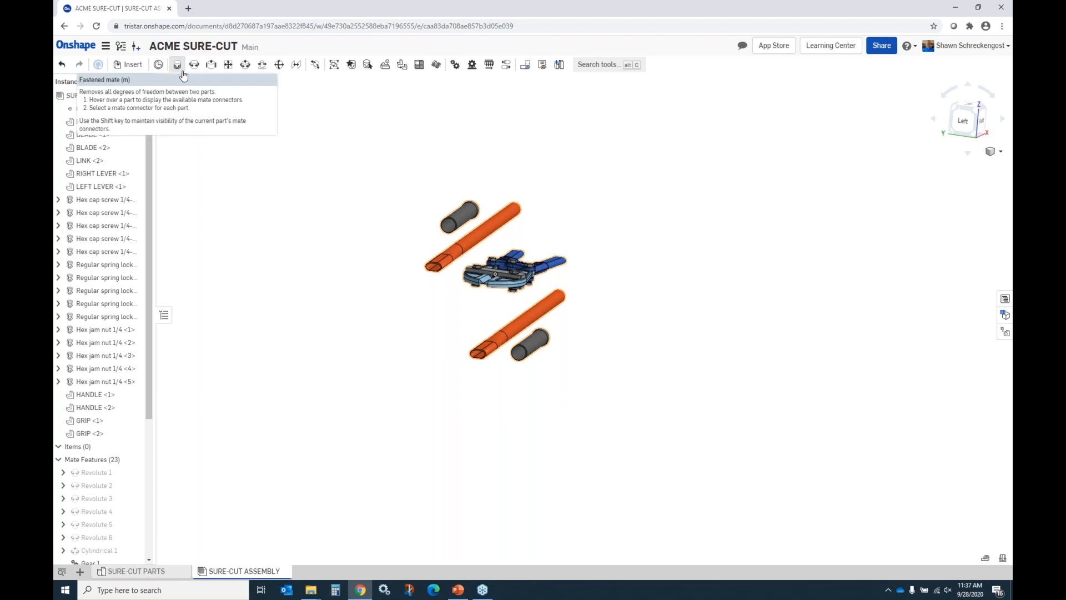
right_click_drag(381, 242, 527, 255)
scroll(499, 253, "up", 10)
scroll(495, 254, "up", 2)
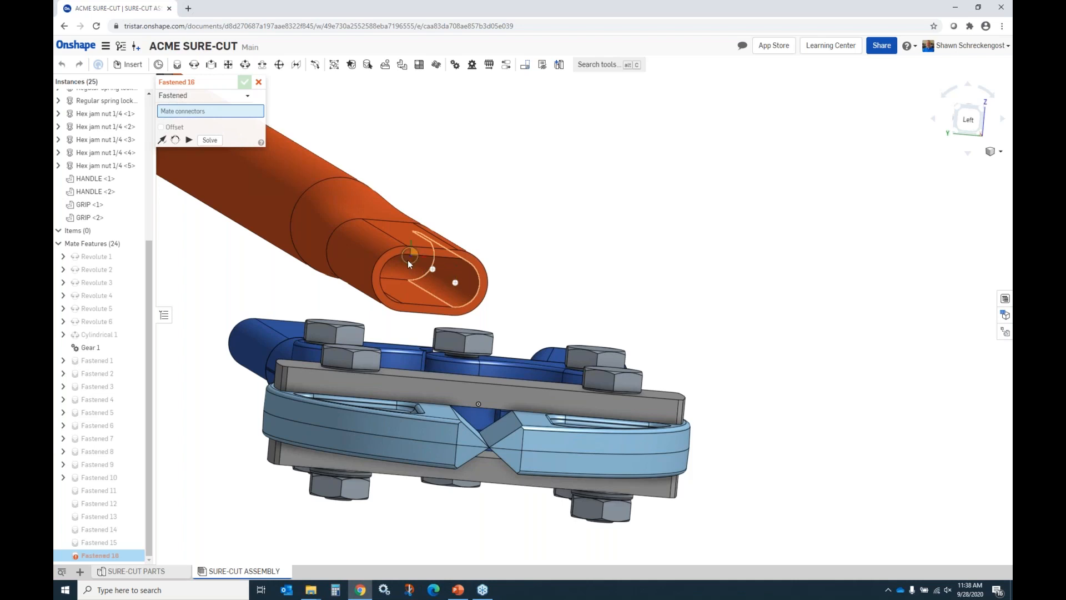
left_click(456, 283)
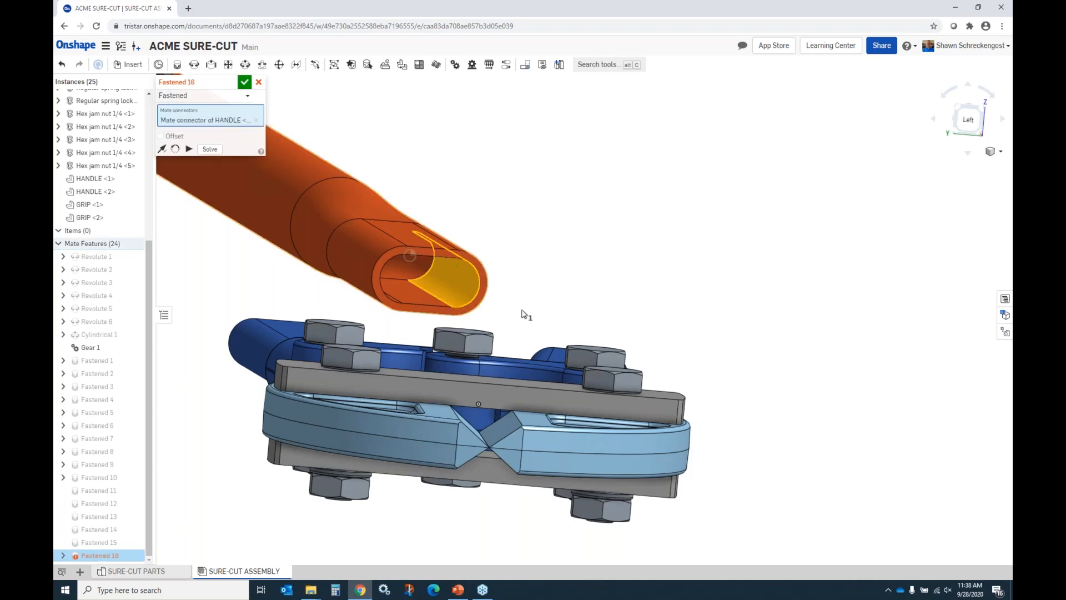
right_click_drag(519, 315, 368, 357)
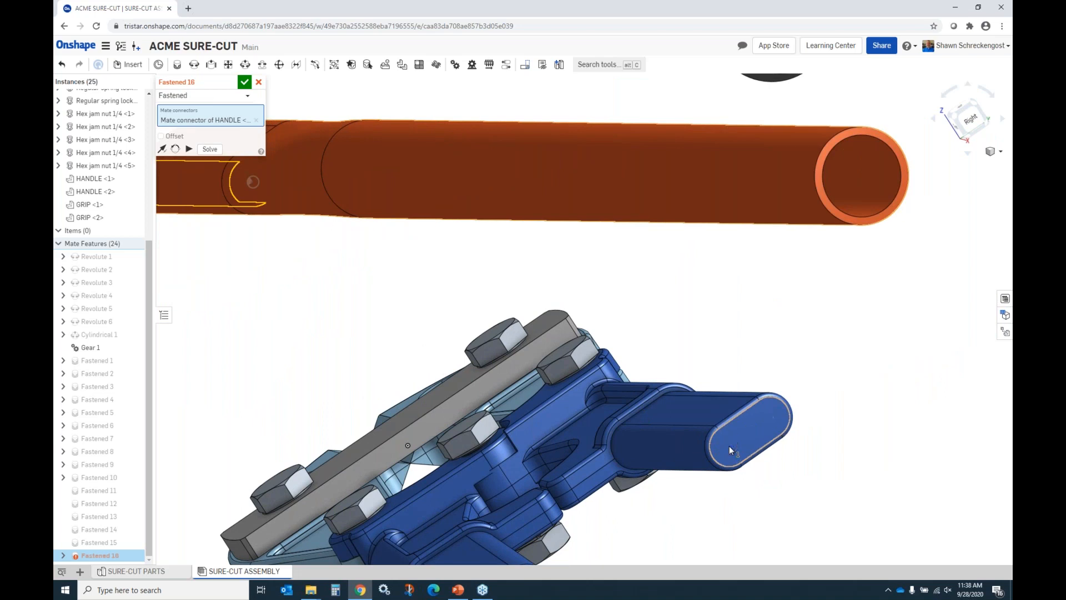
left_click(729, 449)
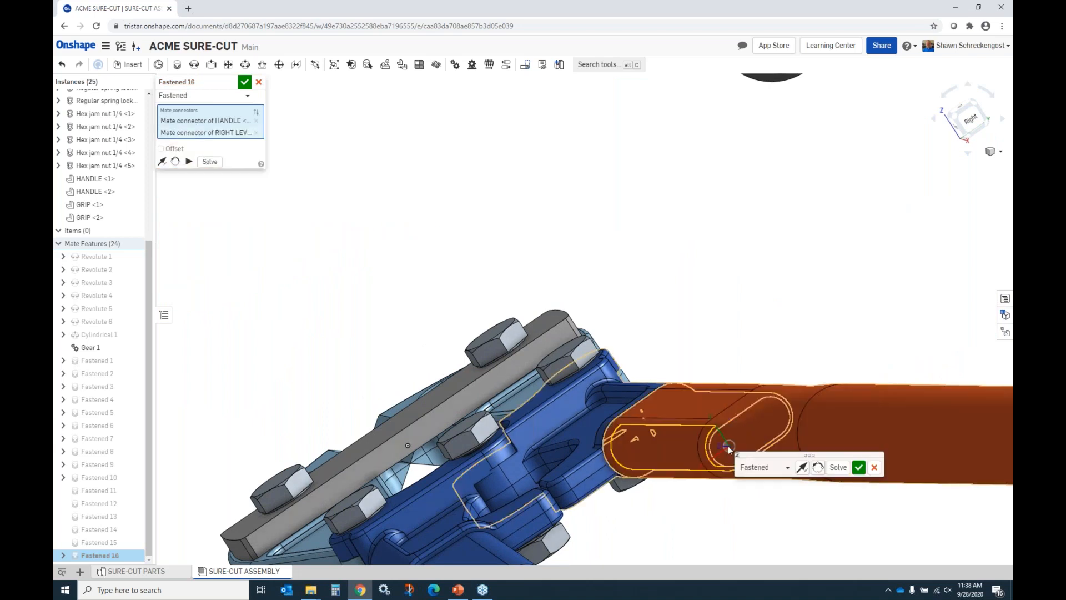
left_click(244, 83)
Fasten the remaining HANDLE to the LEFT LEVER, mating its socket's inner end to the rounded centre of the lever's end face.
scroll(380, 245, "down", 3)
right_click_drag(400, 264, 530, 225)
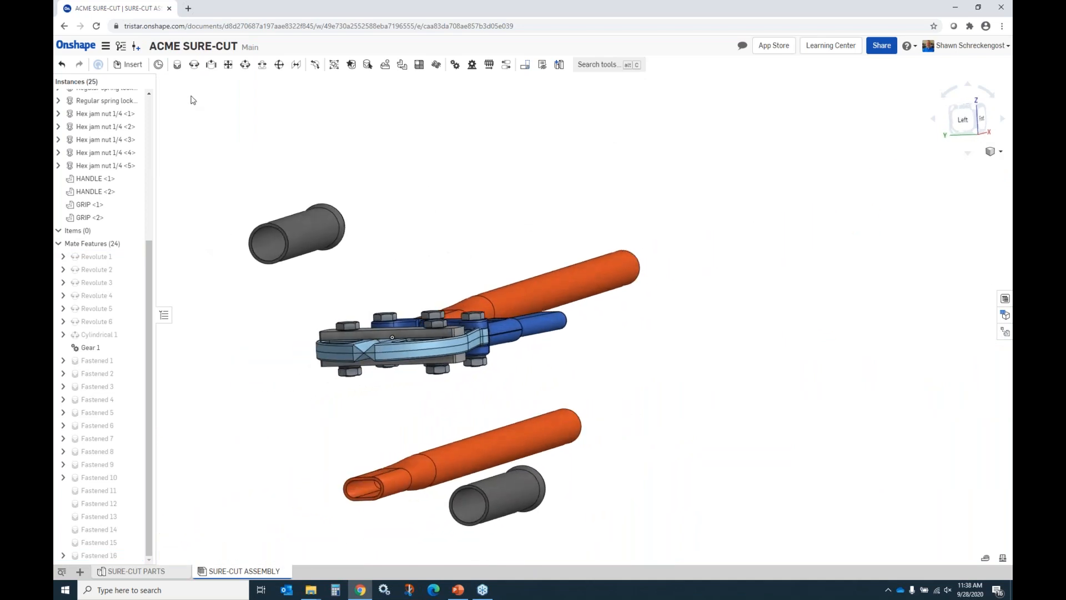
left_click(178, 65)
right_click_drag(366, 306, 414, 311)
scroll(516, 489, "up", 5)
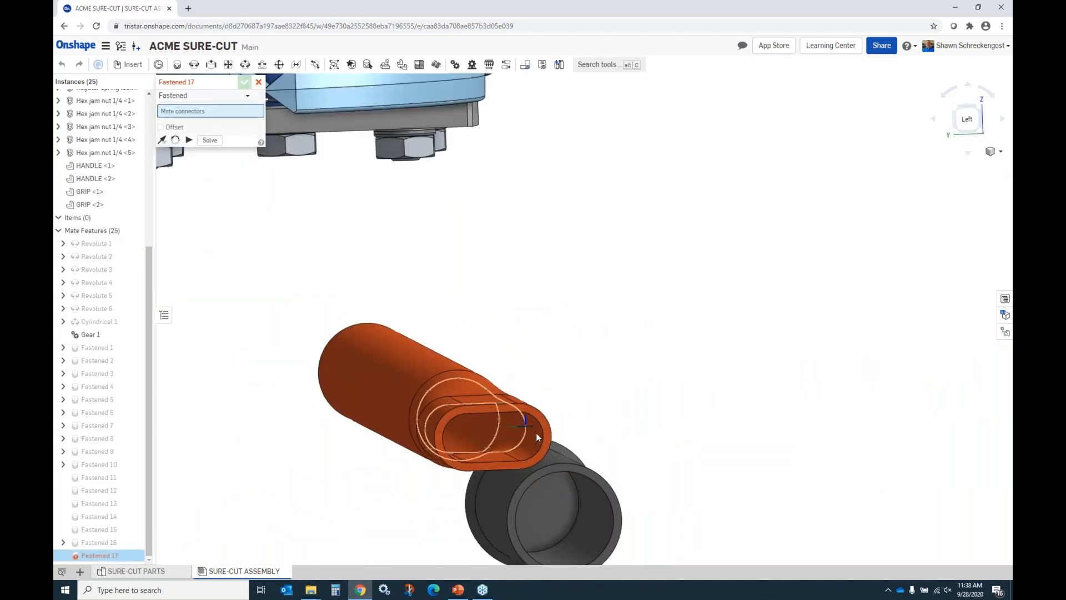
scroll(528, 443, "up", 2)
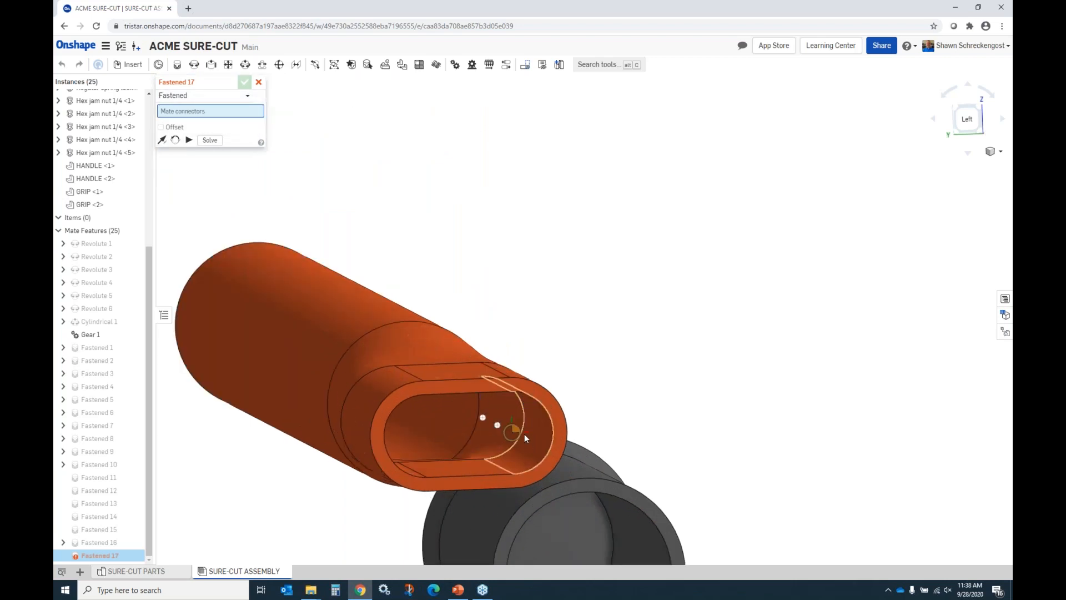
left_click(485, 421)
scroll(501, 342, "down", 4)
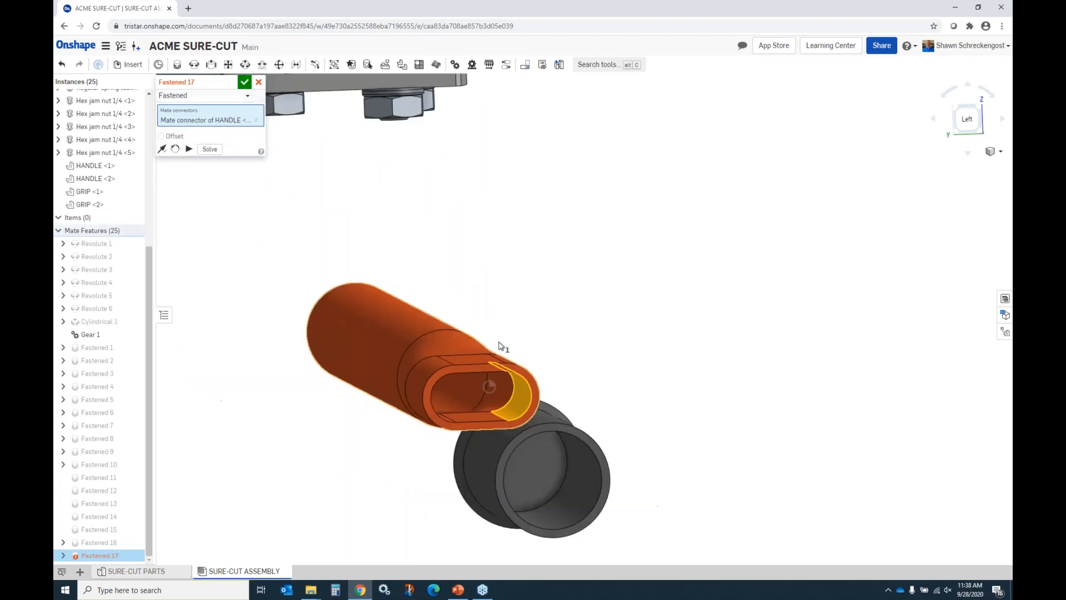
right_click_drag(509, 347, 368, 381)
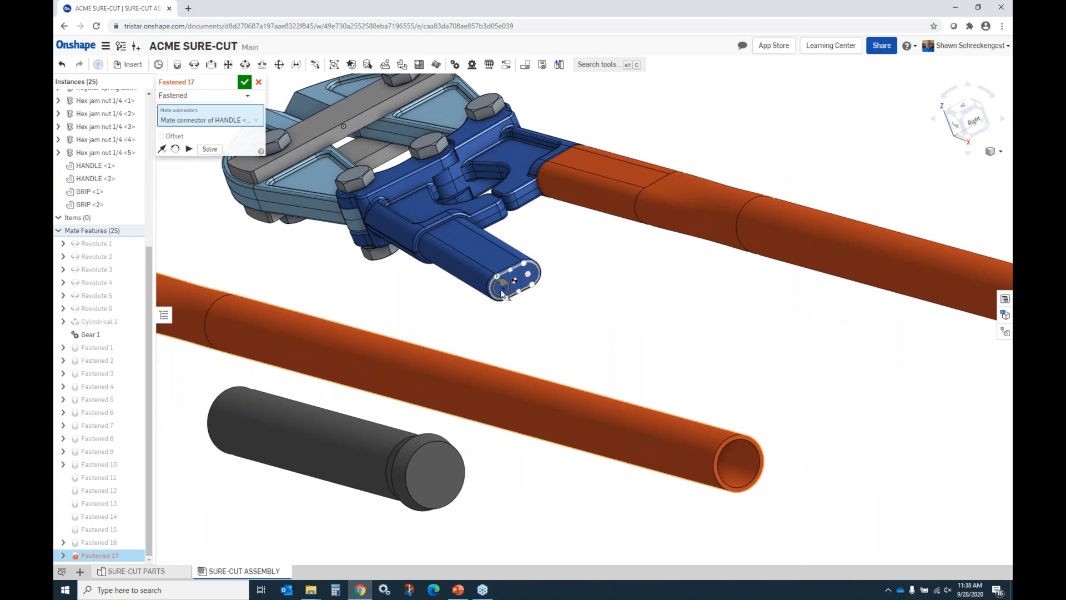
left_click(502, 292)
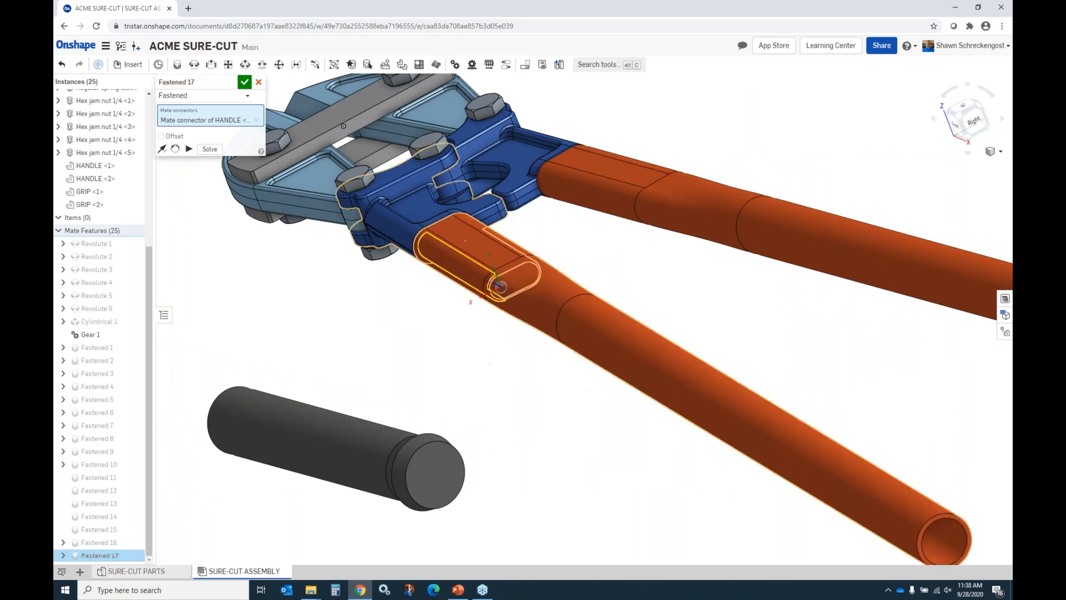
left_click(245, 82)
Fasten GRIP <1> onto the handle on the RIGHT LEVER, mating the grip's inner closed end to the centre of the handle's open round end.
key("shift+1")
right_click_drag(488, 292, 544, 294)
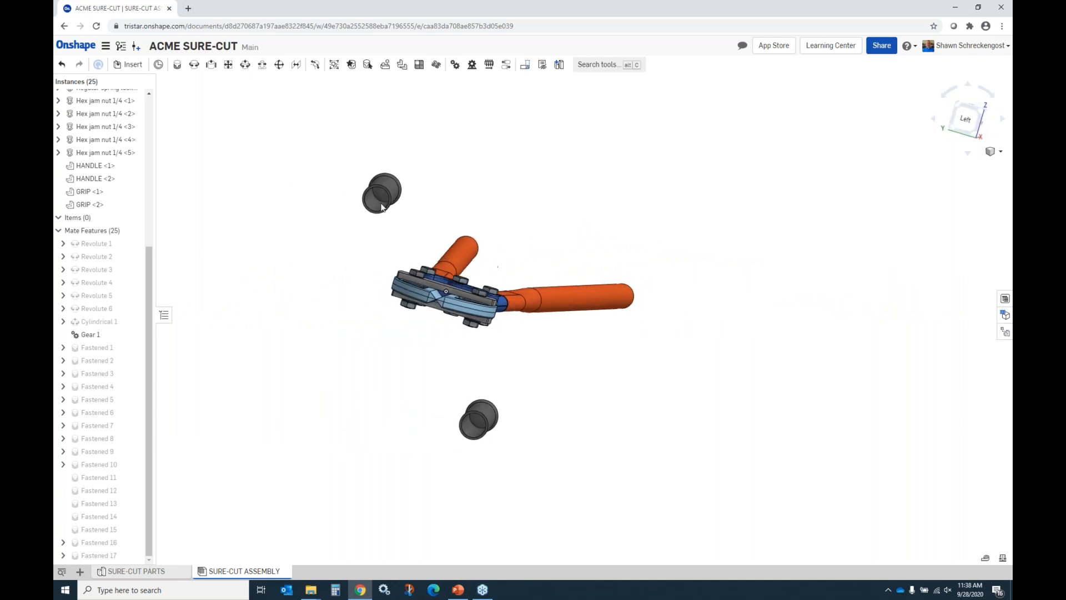
left_click(177, 64)
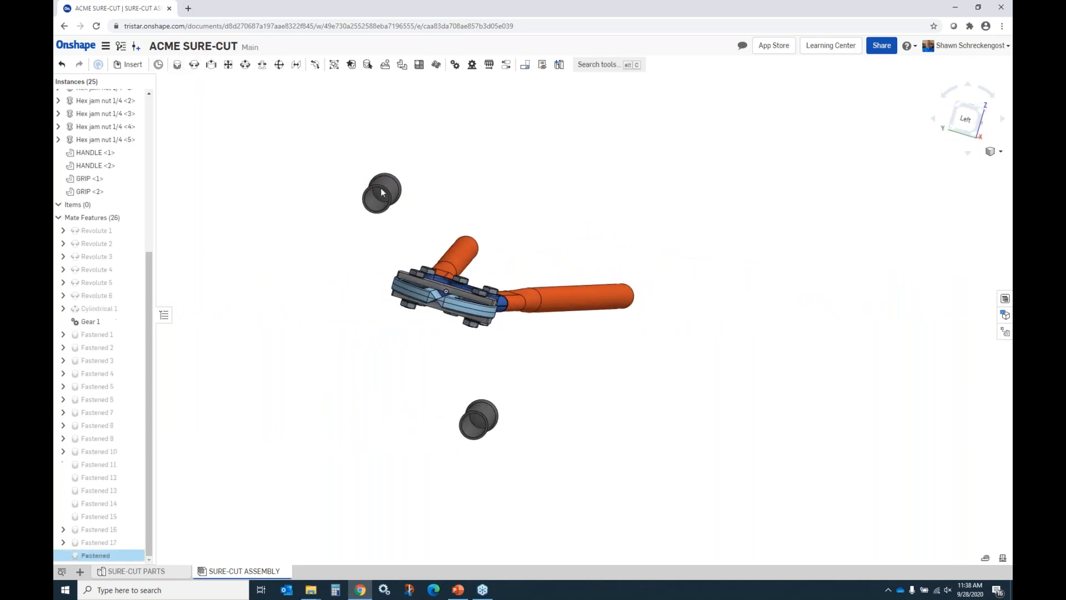
scroll(369, 192, "up", 4)
left_click(365, 172)
right_click_drag(581, 269, 423, 288)
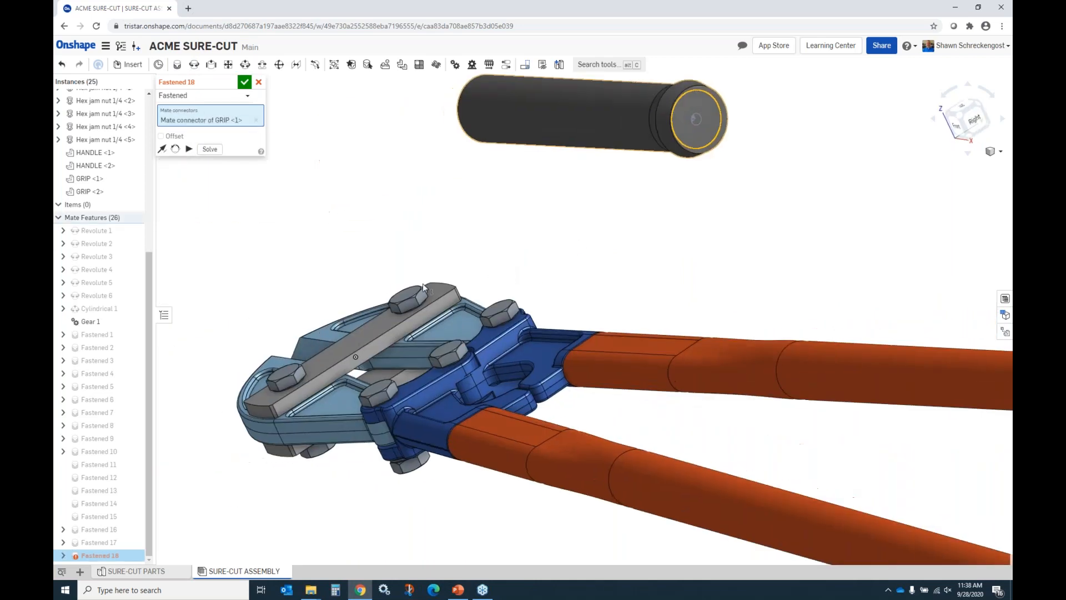
scroll(393, 278, "down", 5)
scroll(566, 310, "up", 8)
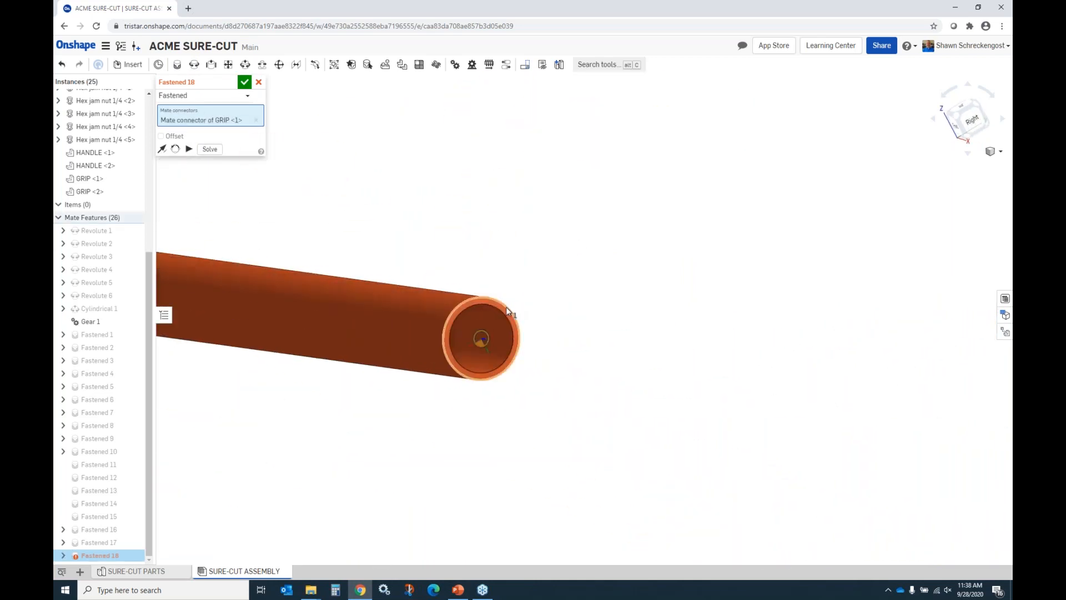
left_click(481, 339)
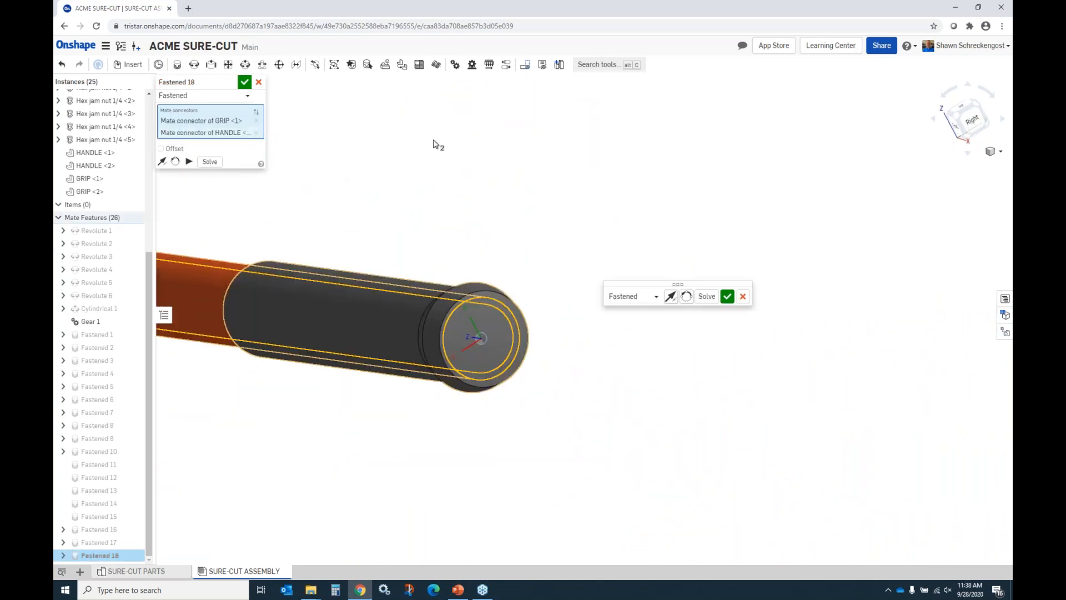
left_click(245, 83)
Fasten GRIP <2> onto the handle on the LEFT LEVER, mating the grip's inner closed end to the centre of the handle's open round end.
scroll(676, 218, "down", 5)
right_click_drag(483, 297, 627, 256)
scroll(540, 317, "up", 5)
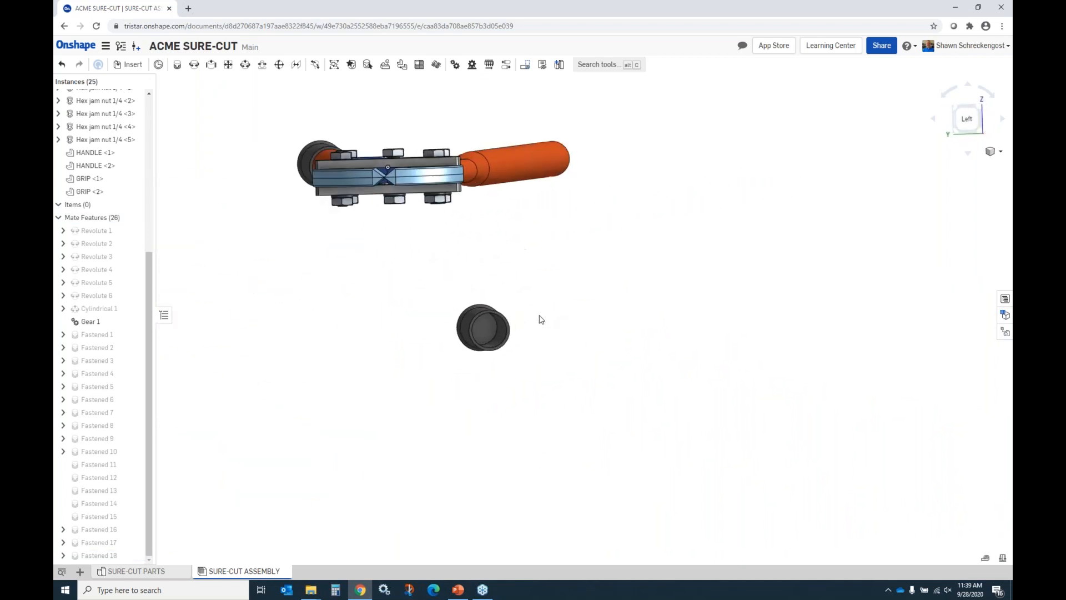
left_click(177, 64)
left_click(430, 346)
scroll(471, 319, "down", 5)
right_click_drag(471, 319, 377, 308)
scroll(528, 310, "up", 6)
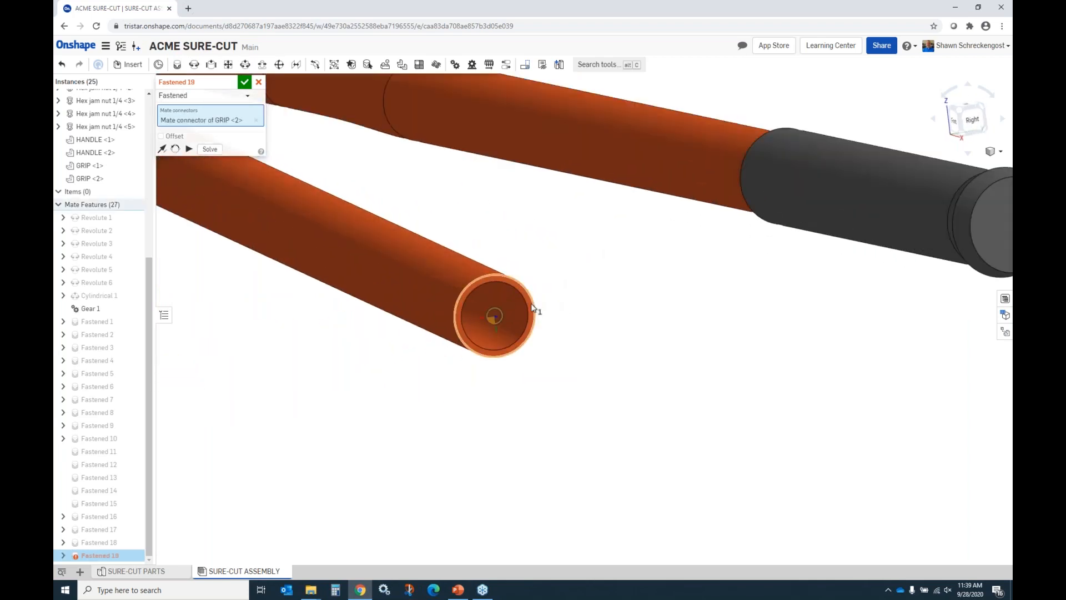
left_click(499, 315)
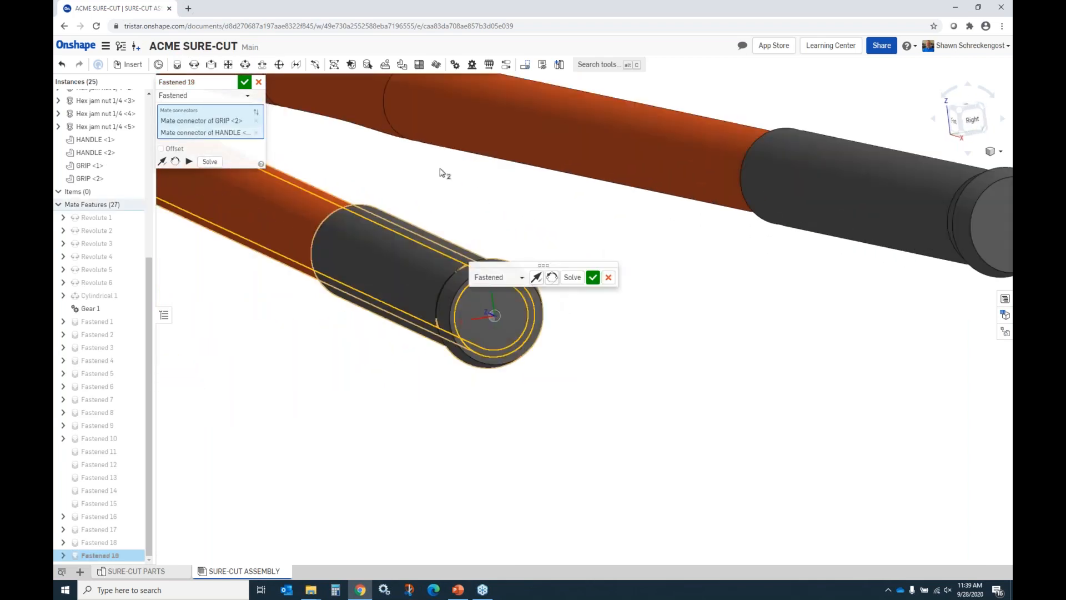
left_click(244, 85)
Examine the completed cutter and the standards and hardware categories offered as standard content for insertion, without inserting anything.
scroll(461, 279, "down", 6)
right_click_drag(461, 279, 542, 325)
scroll(707, 336, "down", 4)
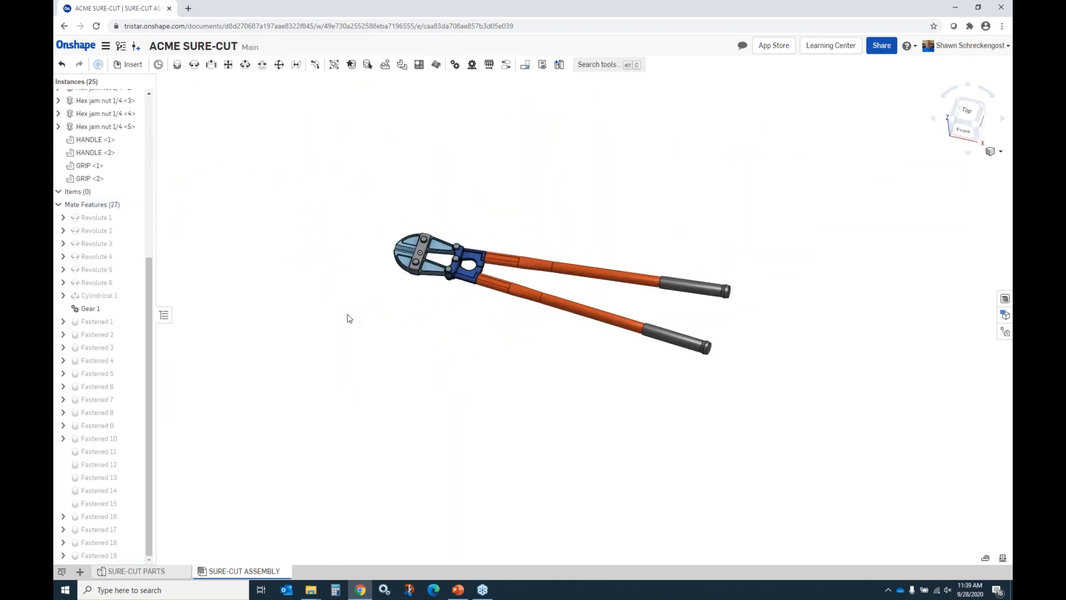
left_click_drag(150, 295, 151, 131)
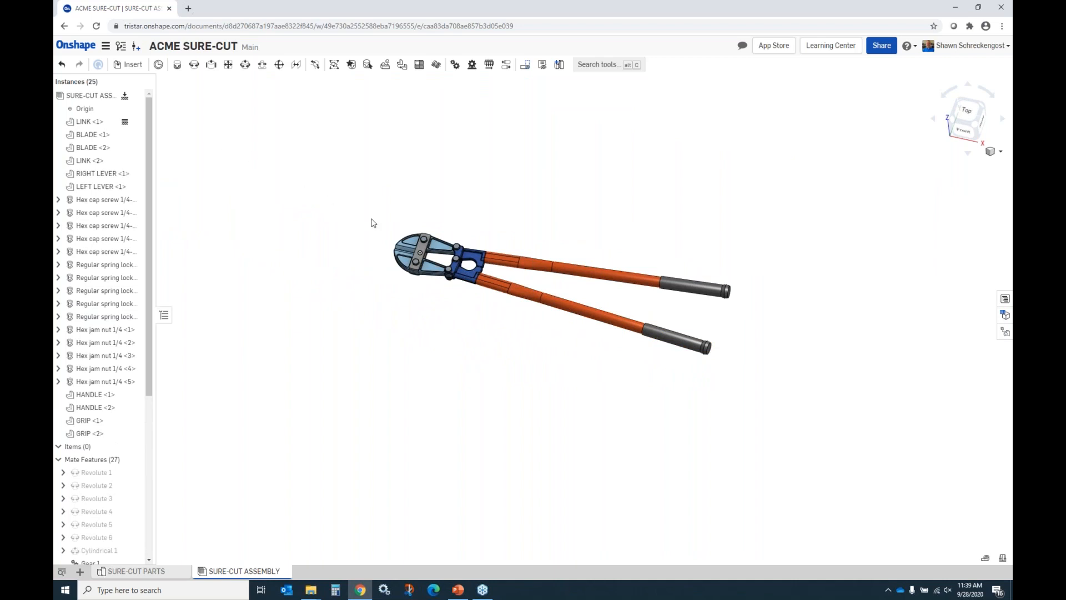
left_click(128, 65)
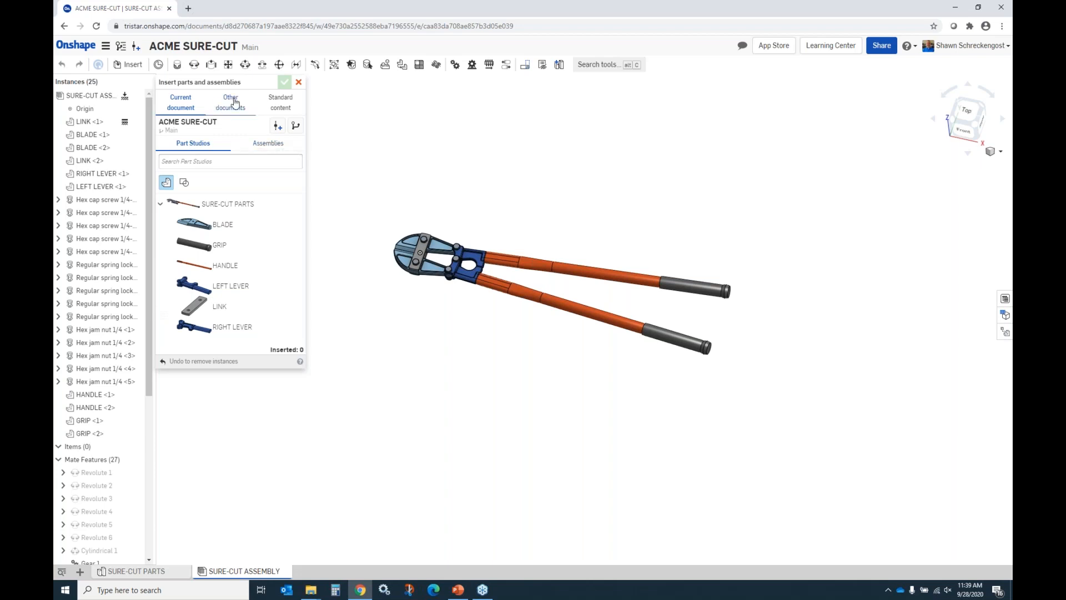
left_click(280, 103)
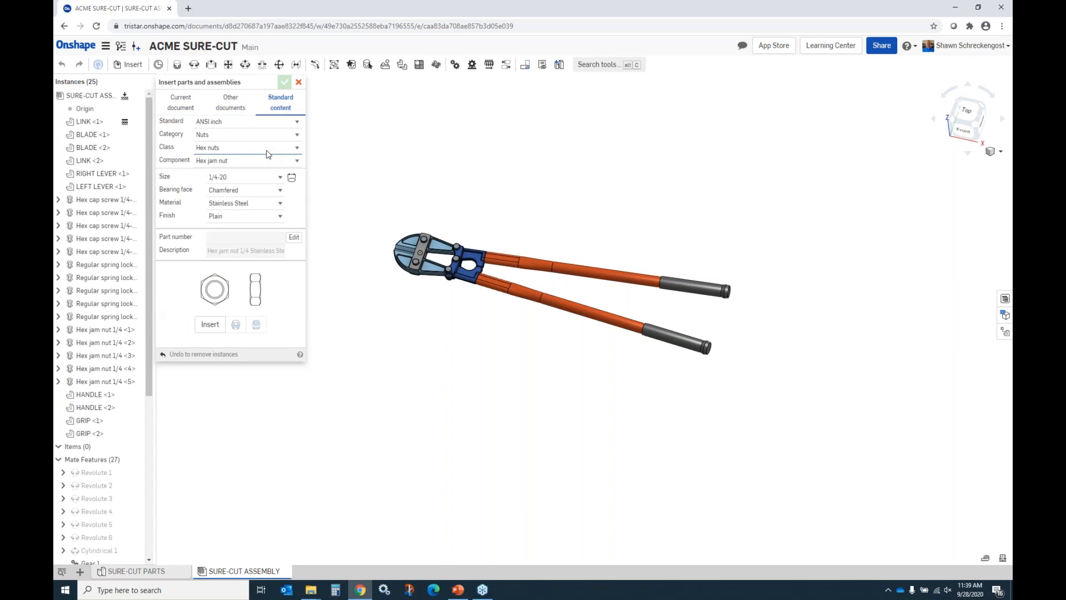
left_click(297, 122)
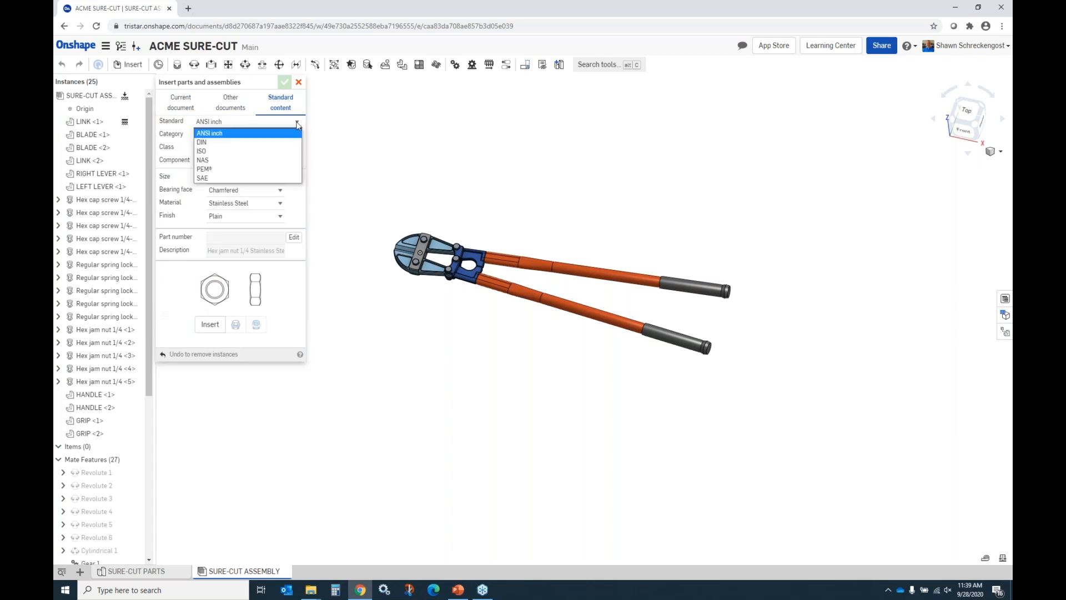
left_click(352, 139)
left_click(297, 136)
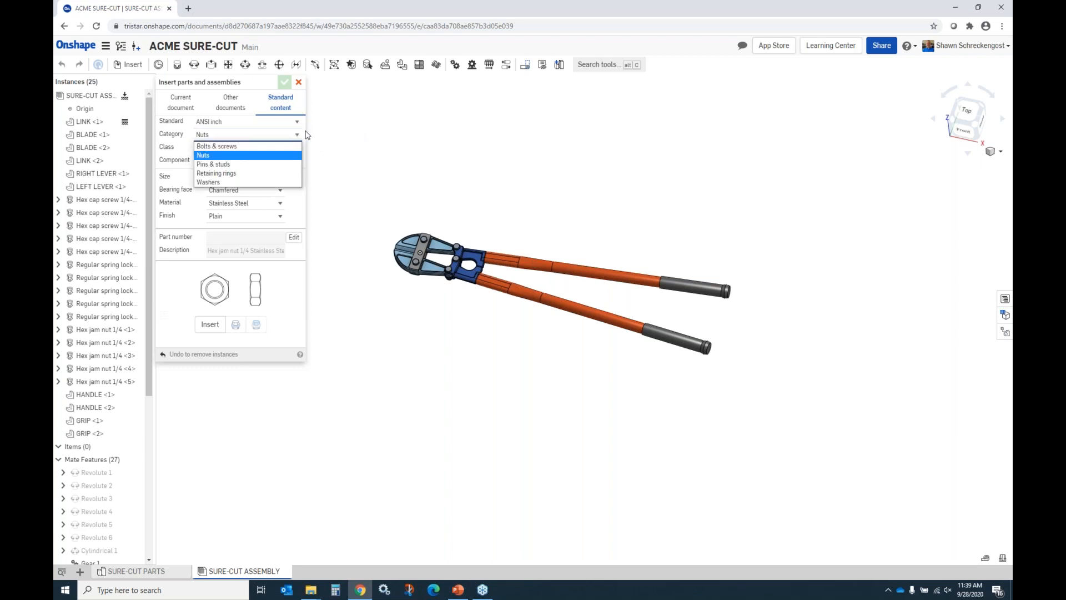
left_click(267, 156)
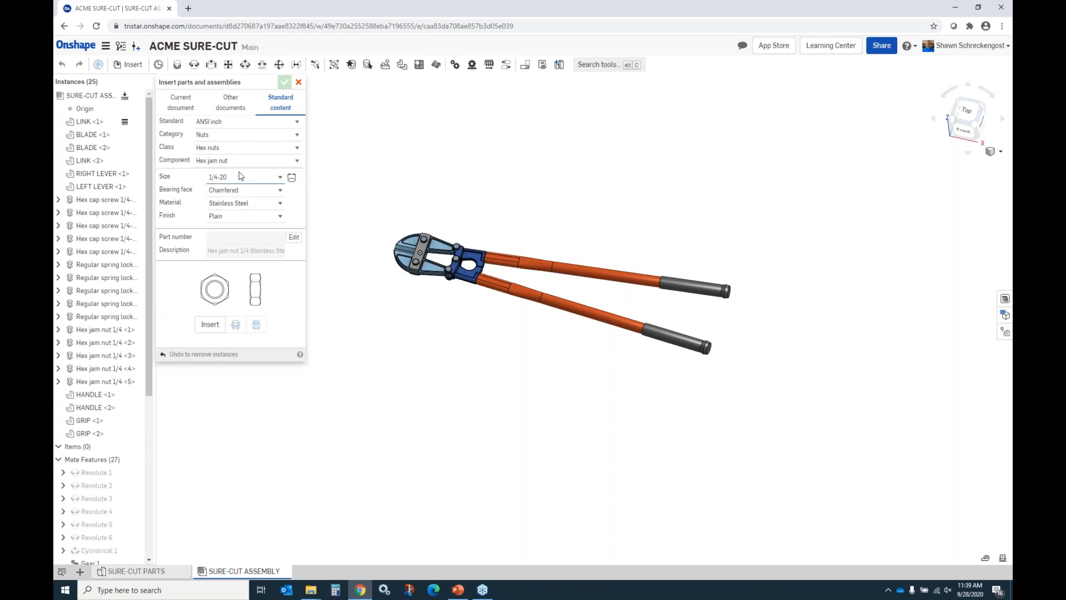
left_click(298, 83)
right_click_drag(395, 281, 447, 298)
scroll(447, 298, "down", 8)
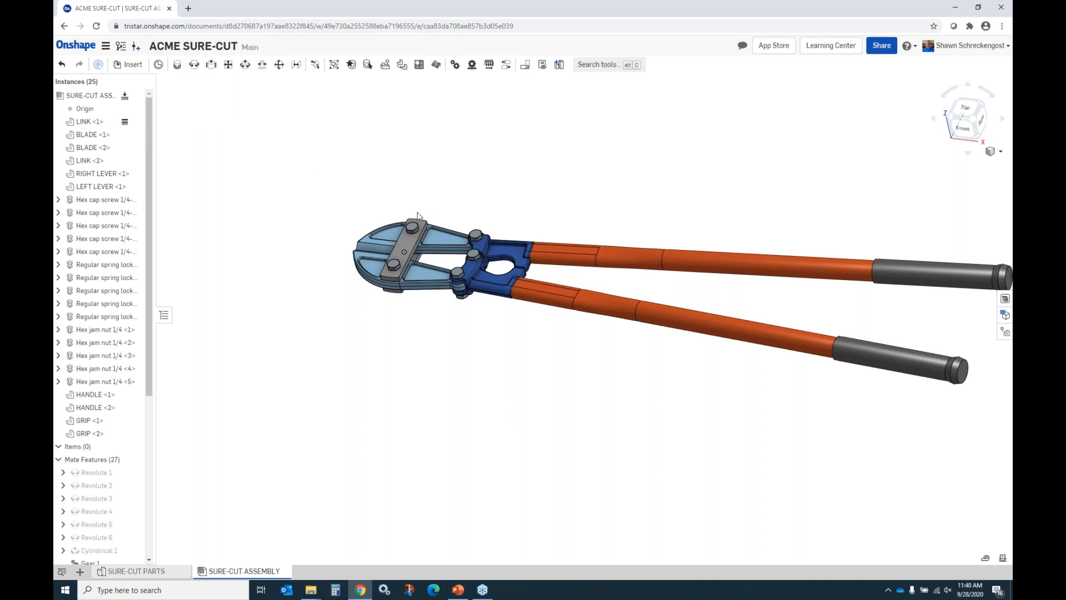
Swing the upper handle outward to open the cutter's jaws and check the linked lever motion, then minimise the browser window.
right_click_drag(444, 216, 621, 222)
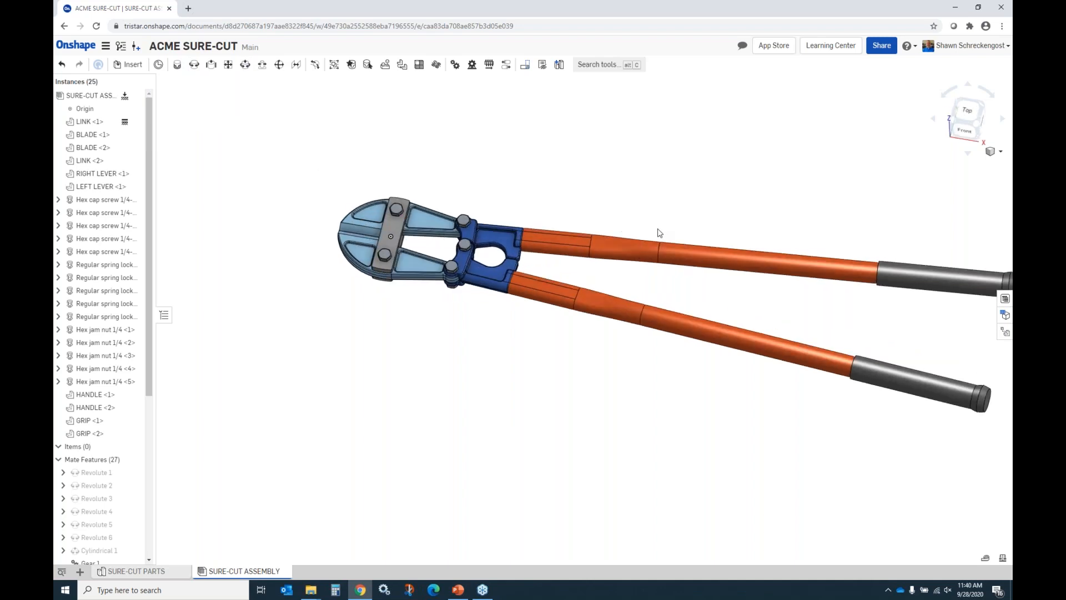
right_click_drag(553, 221, 551, 245)
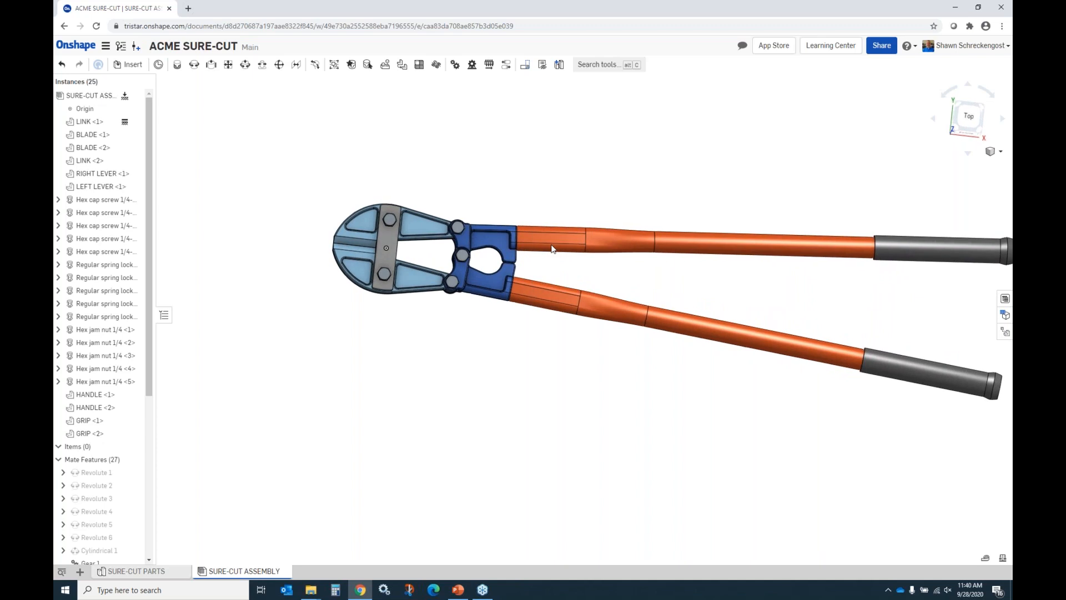
left_click_drag(618, 239, 569, 216)
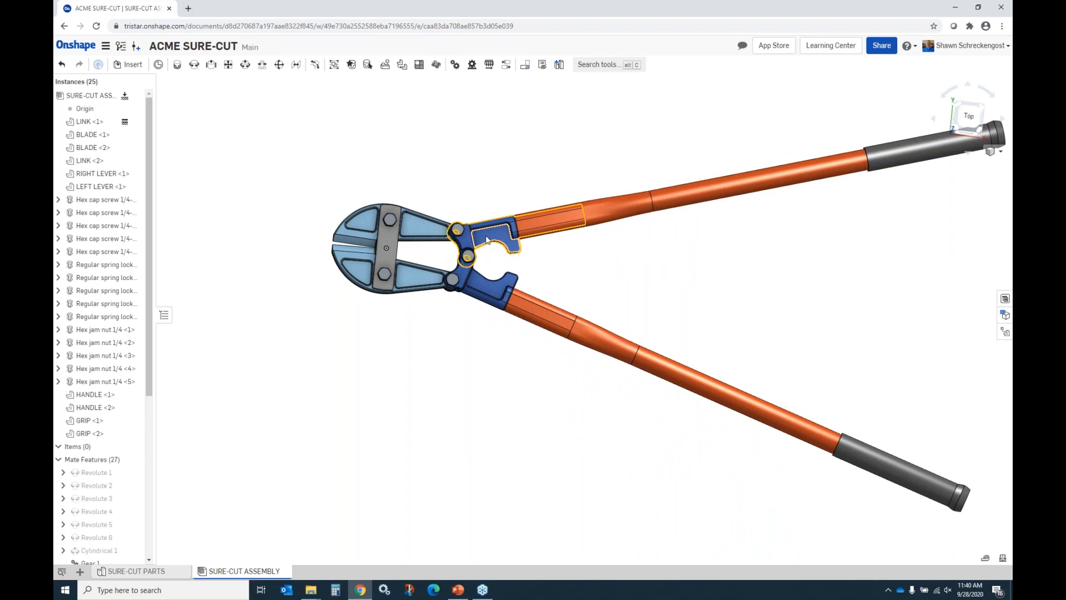
left_click_drag(618, 206, 617, 183)
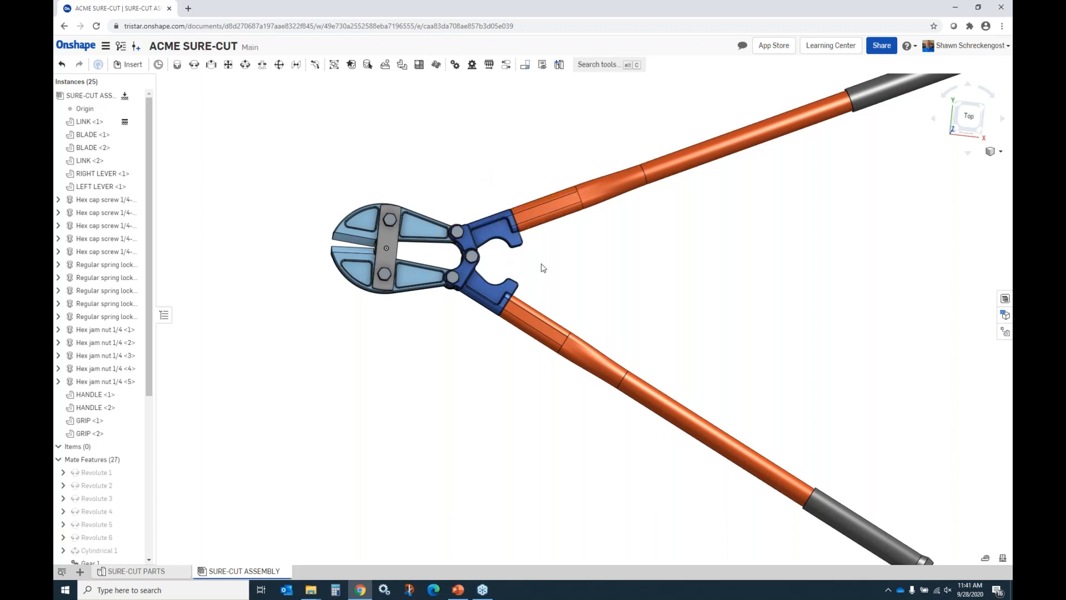
right_click_drag(543, 268, 531, 248)
scroll(531, 248, "down", 3)
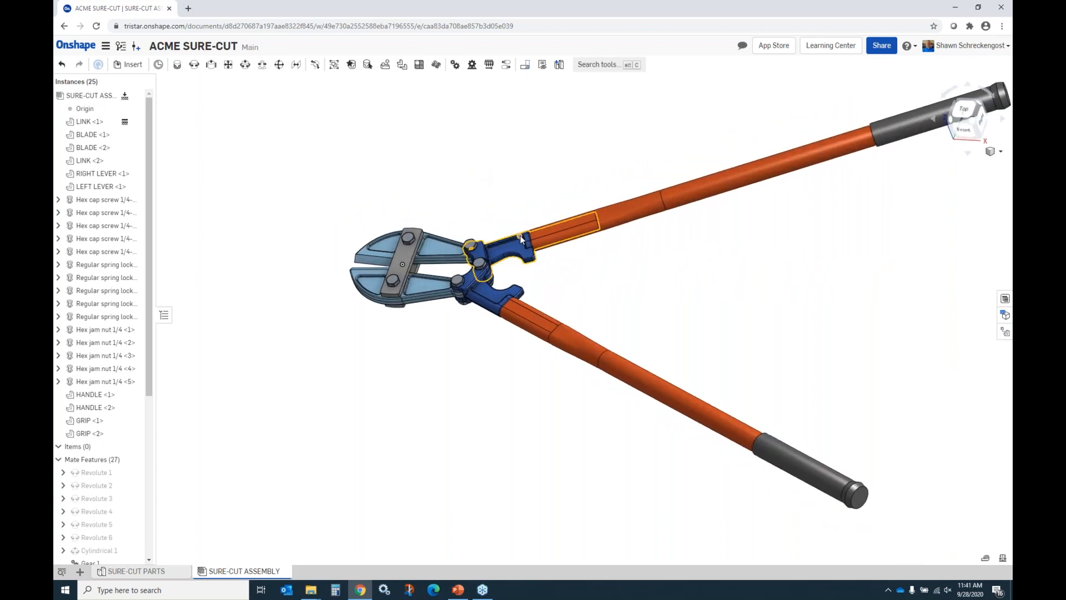
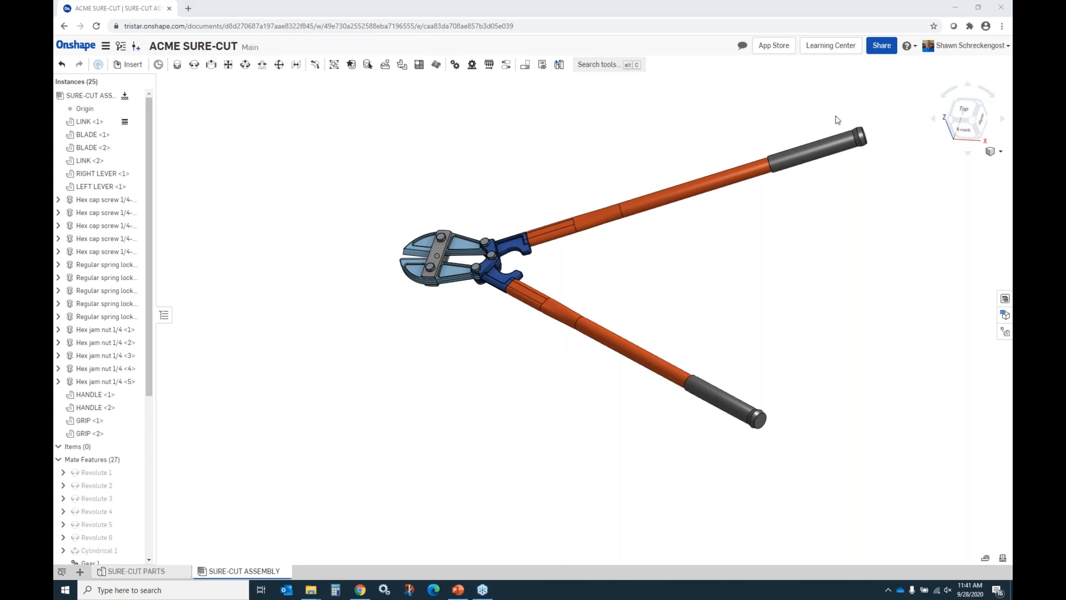
left_click(955, 10)
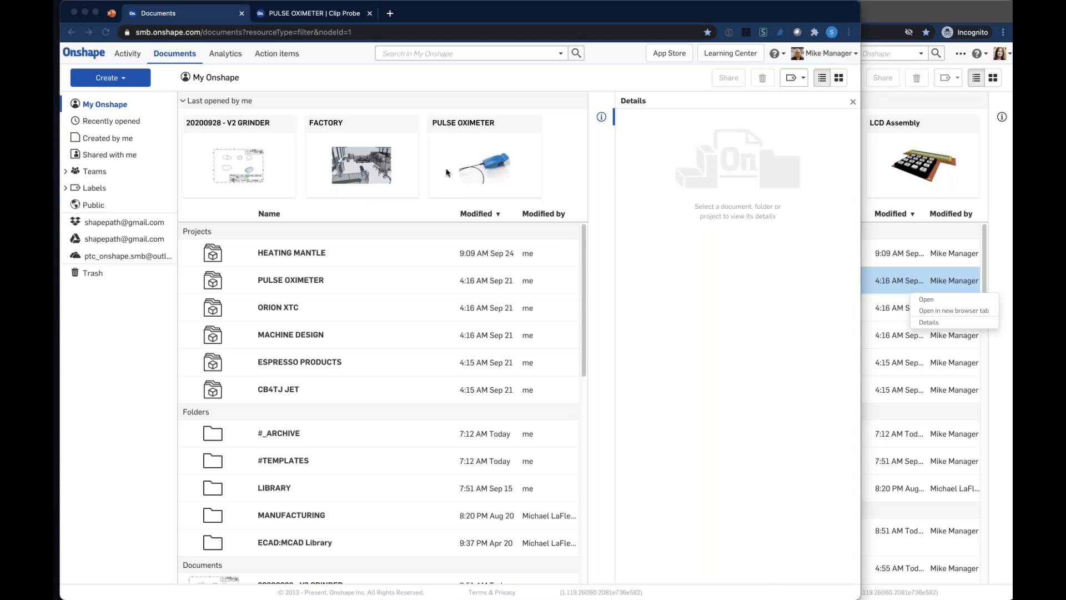
Open the PULSE OXIMETER document and switch from its CLIP PROBE assembly to the Clip Probe part studio.
left_click(466, 127)
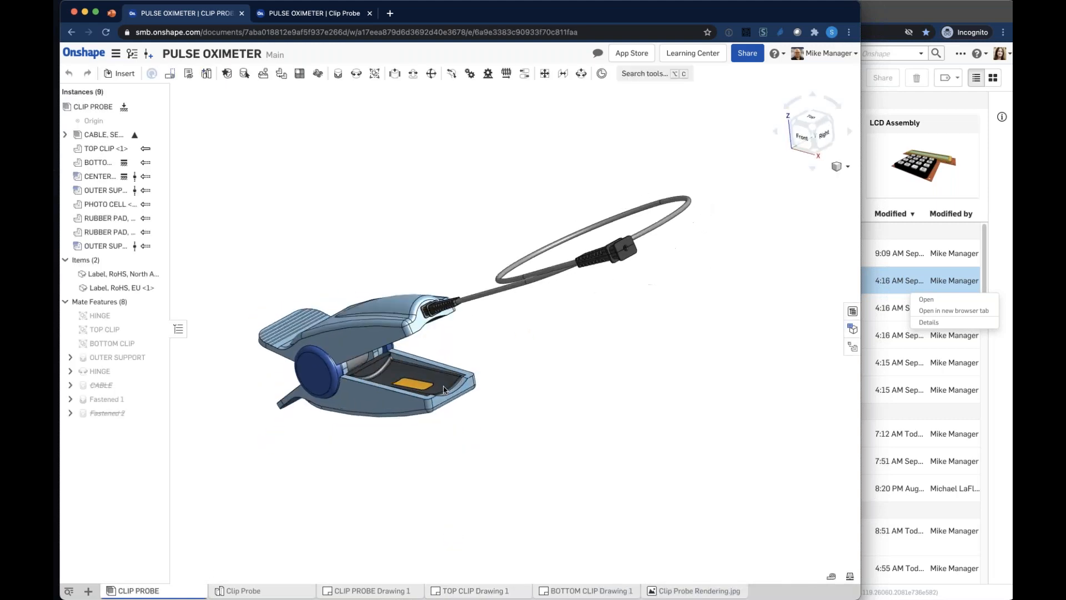
left_click(385, 378)
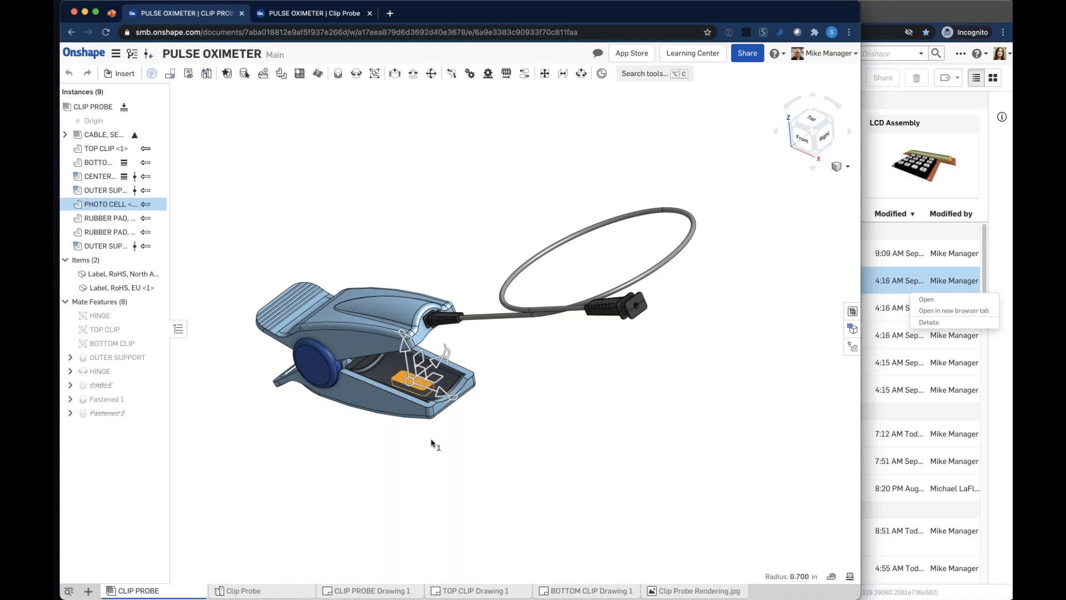
left_click(270, 590)
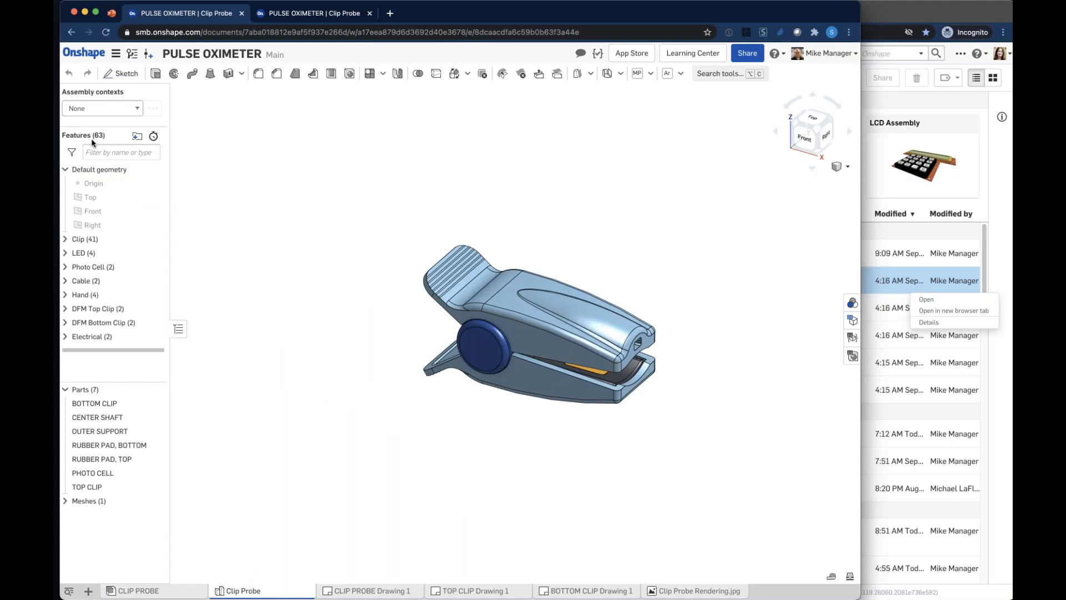
Isolate the photo cell inside the clip and view its end face with the hole up close.
right_click_drag(535, 347, 567, 306)
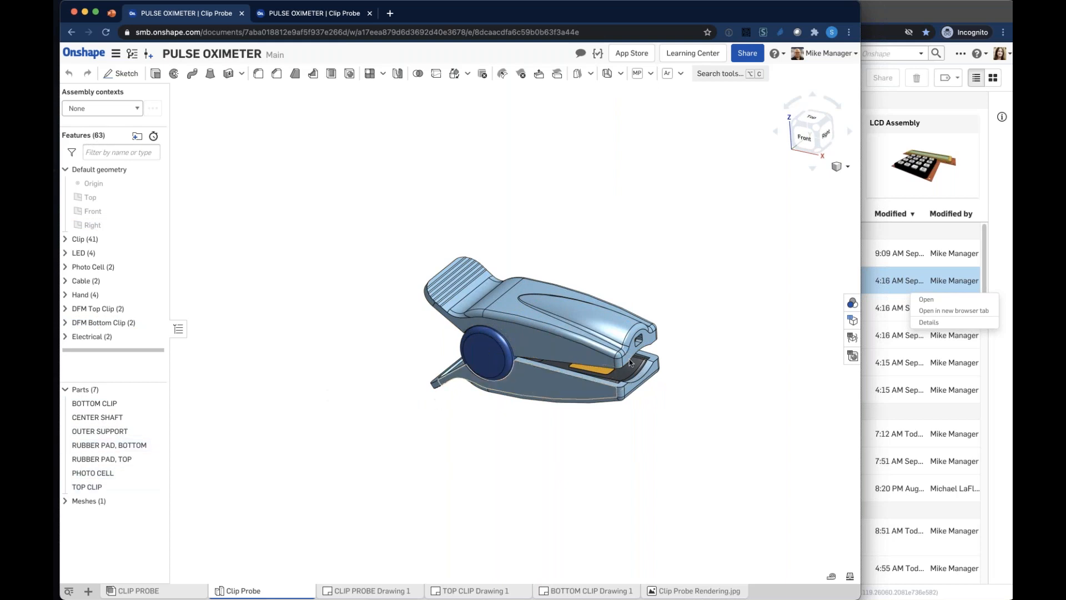
scroll(630, 365, "up", 5)
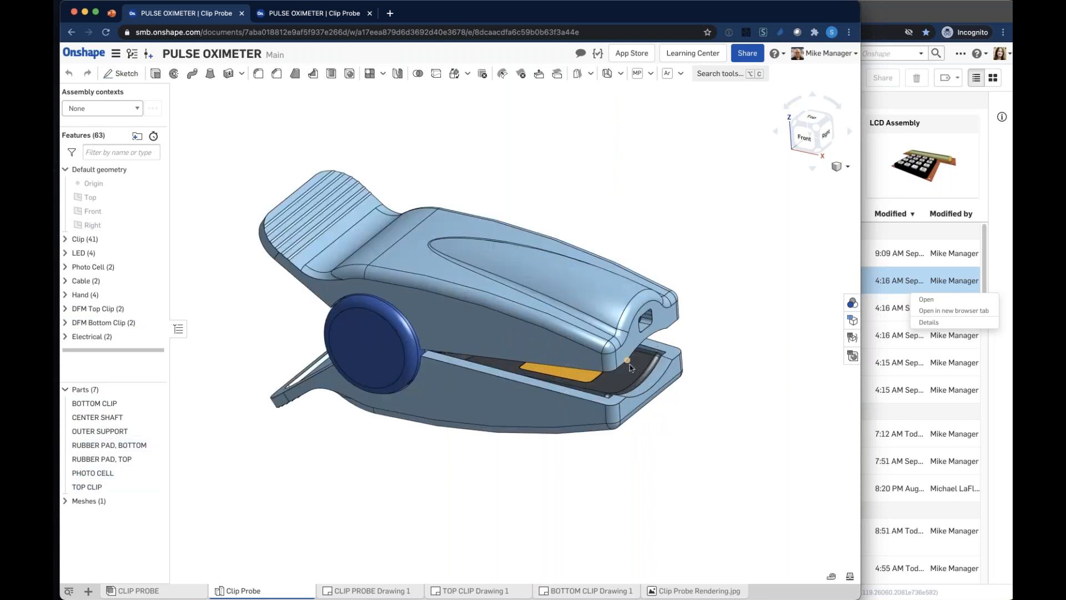
right_click(554, 375)
left_click(578, 177)
right_click_drag(483, 279, 525, 311)
scroll(520, 398, "up", 3)
scroll(521, 398, "up", 2)
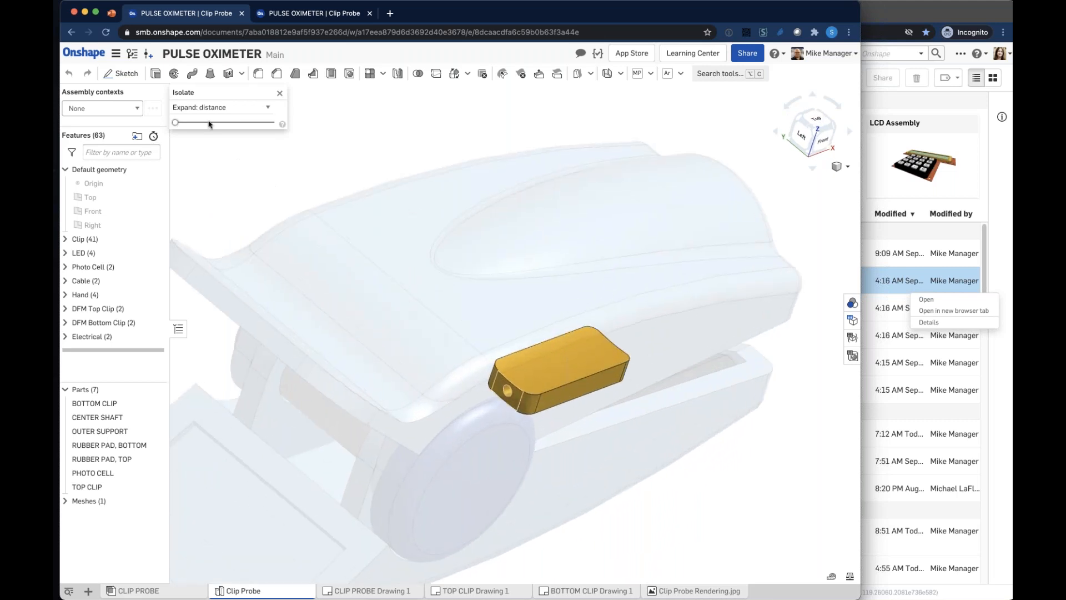
Examine the version history of the document, including the recorded changes in the Main workspace and in version V5.
left_click(129, 54)
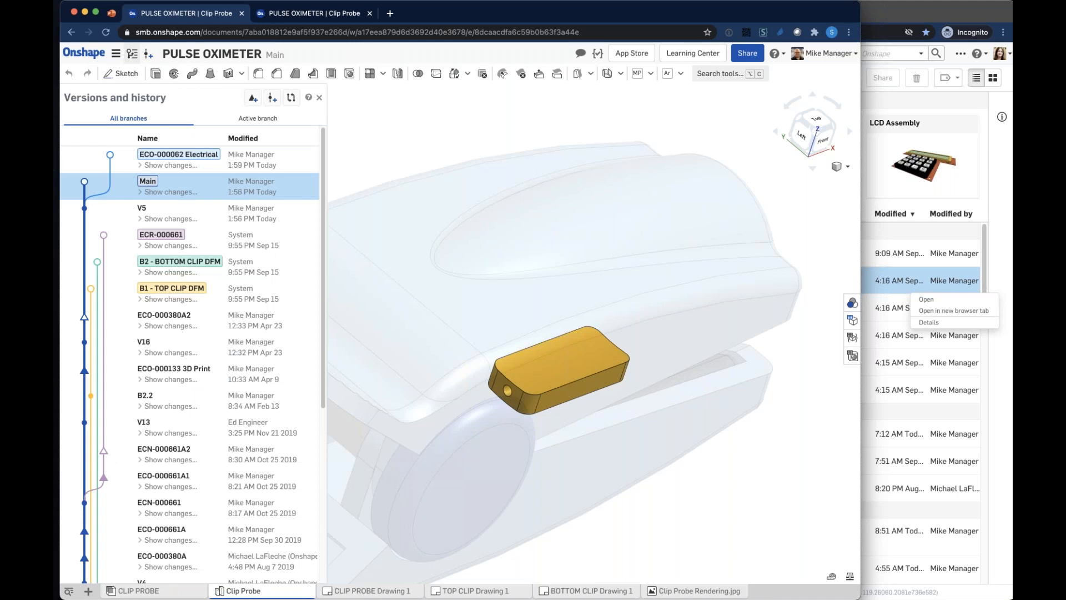
left_click(182, 193)
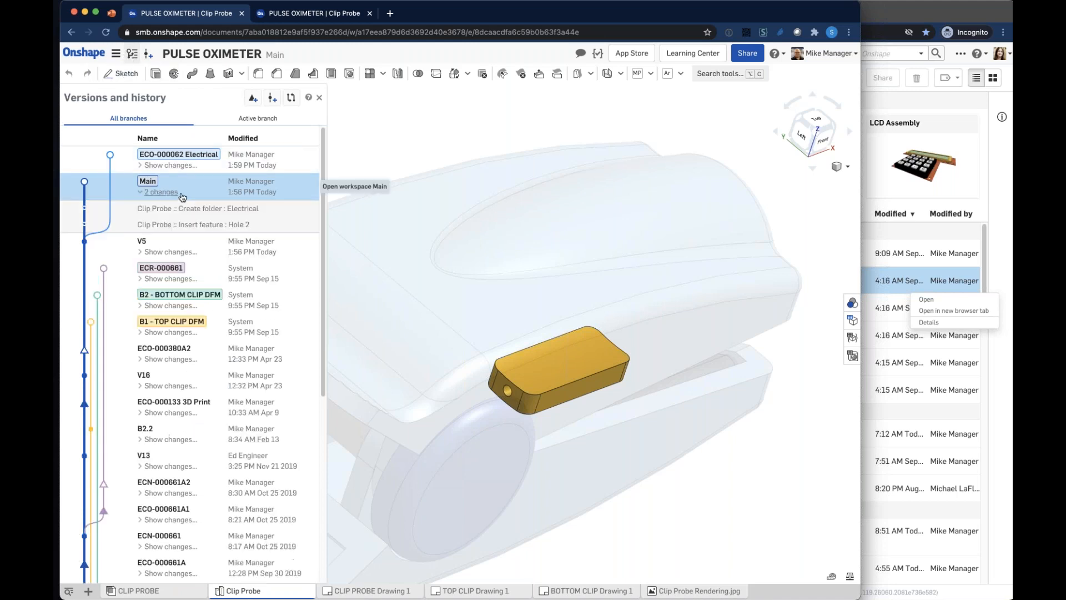
left_click(171, 251)
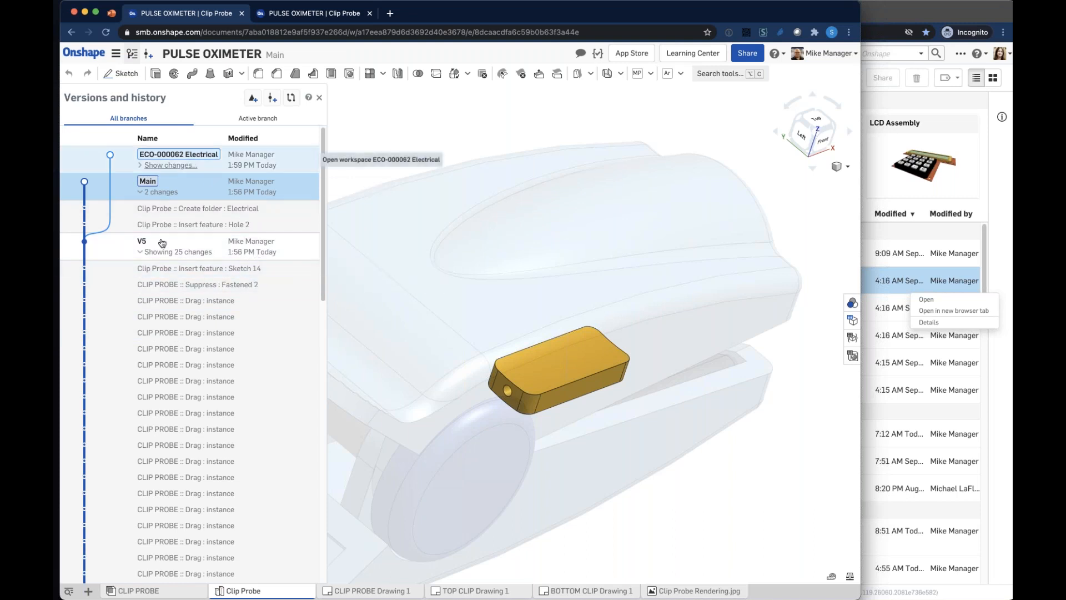
left_click(142, 252)
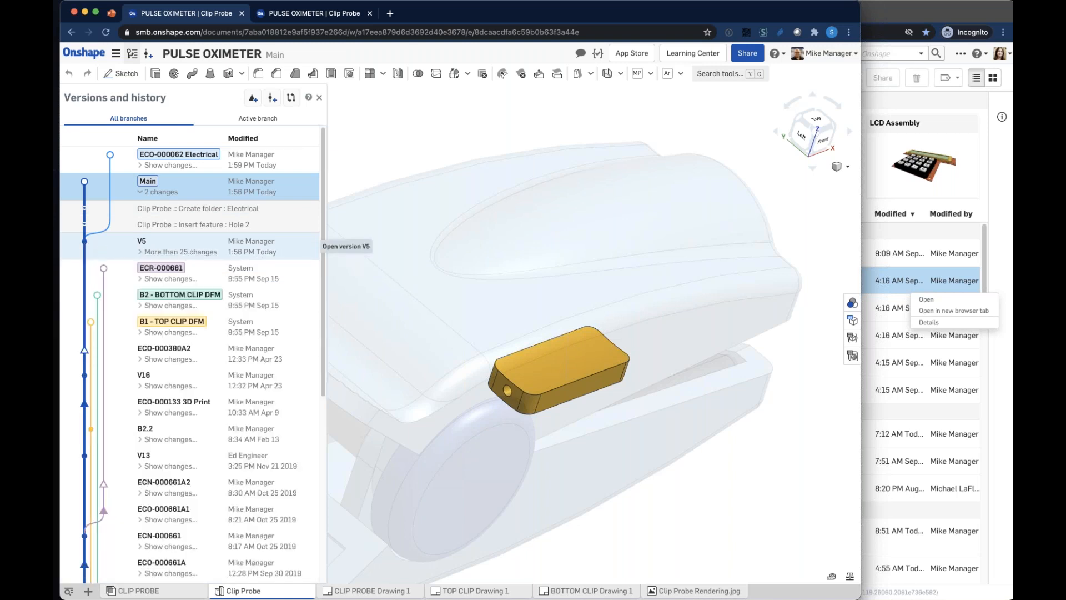
left_click(186, 253)
scroll(210, 336, "down", 10)
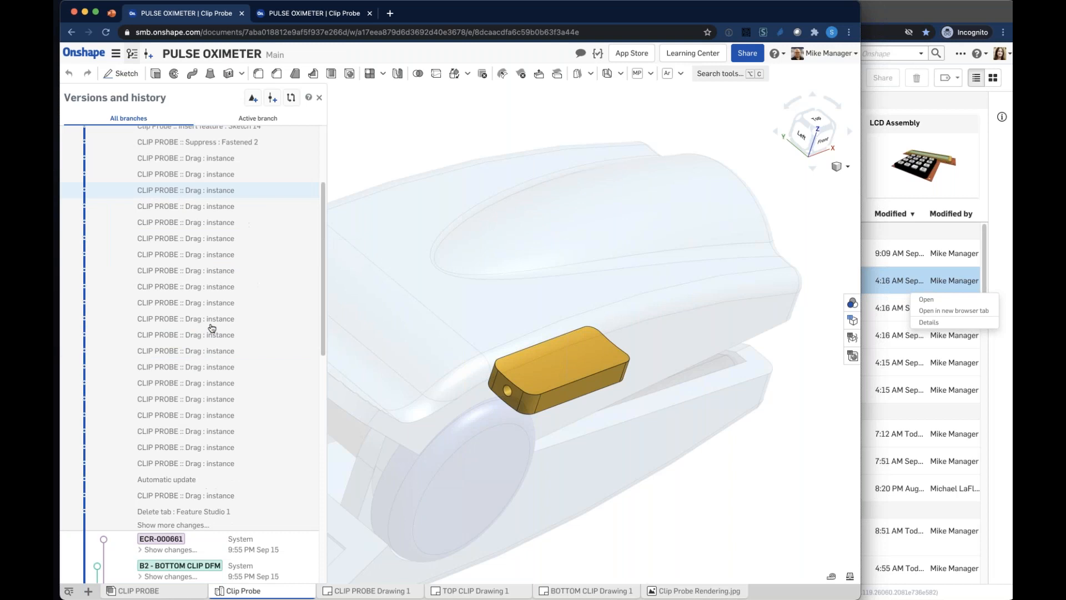
scroll(211, 330, "up", 7)
scroll(212, 328, "up", 5)
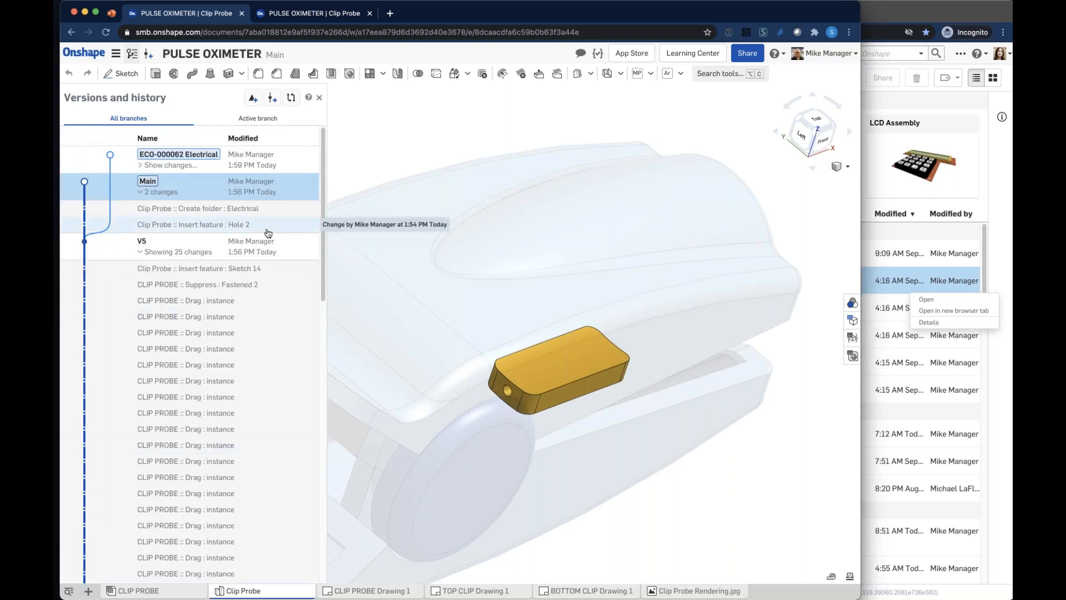
left_click(206, 252)
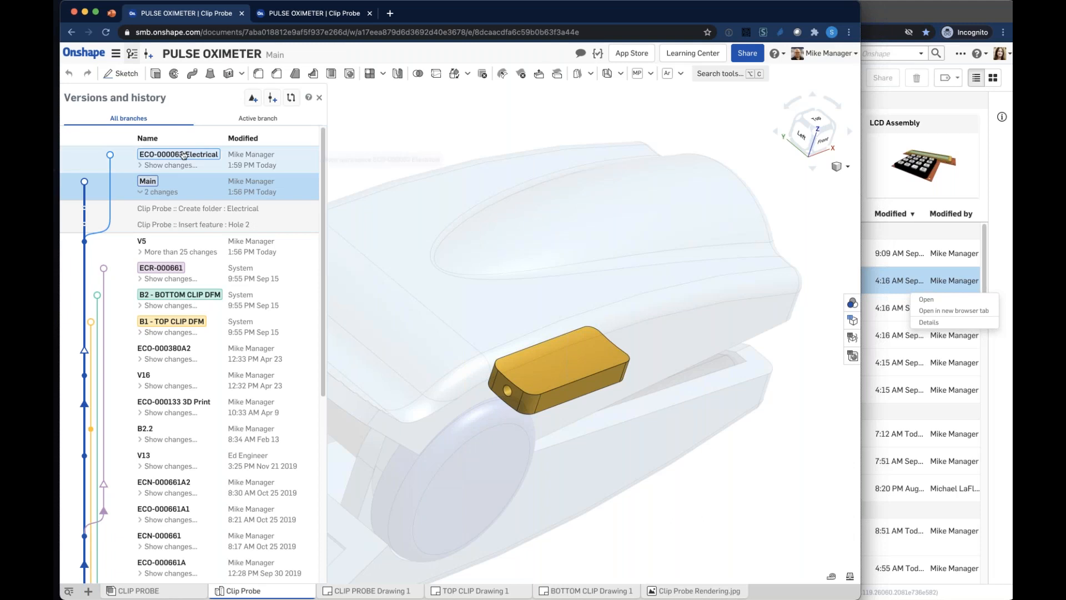
Open the ECO-000062 Electrical branch workspace and close the version history.
left_click(270, 157)
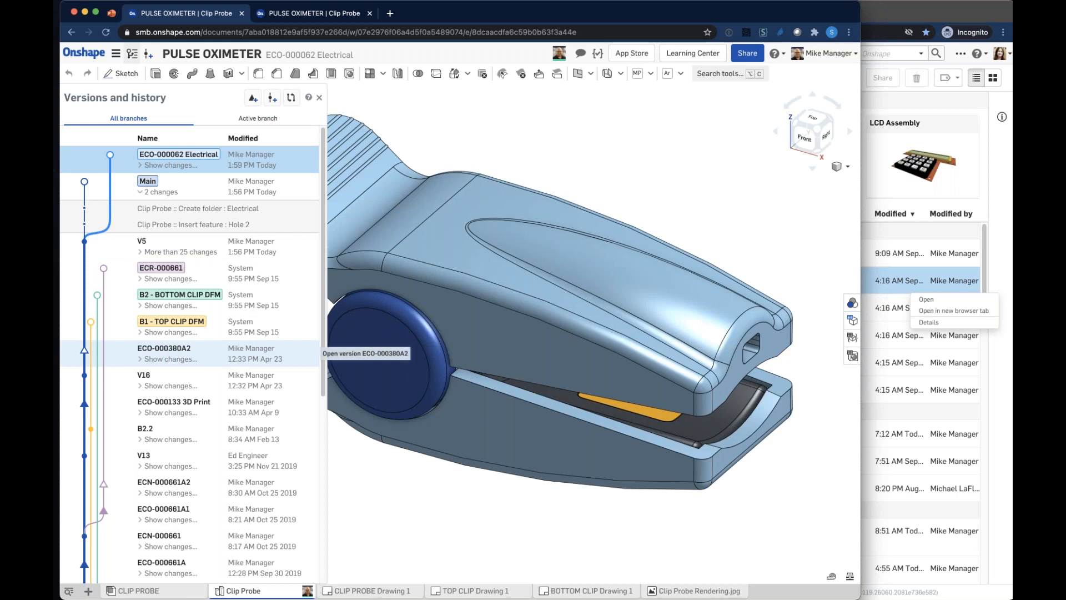
left_click(319, 97)
middle_click_drag(597, 259, 569, 241)
right_click_drag(569, 241, 568, 249)
Review the PHOTO CELL part's revision history across all its released revisions.
right_click(618, 391)
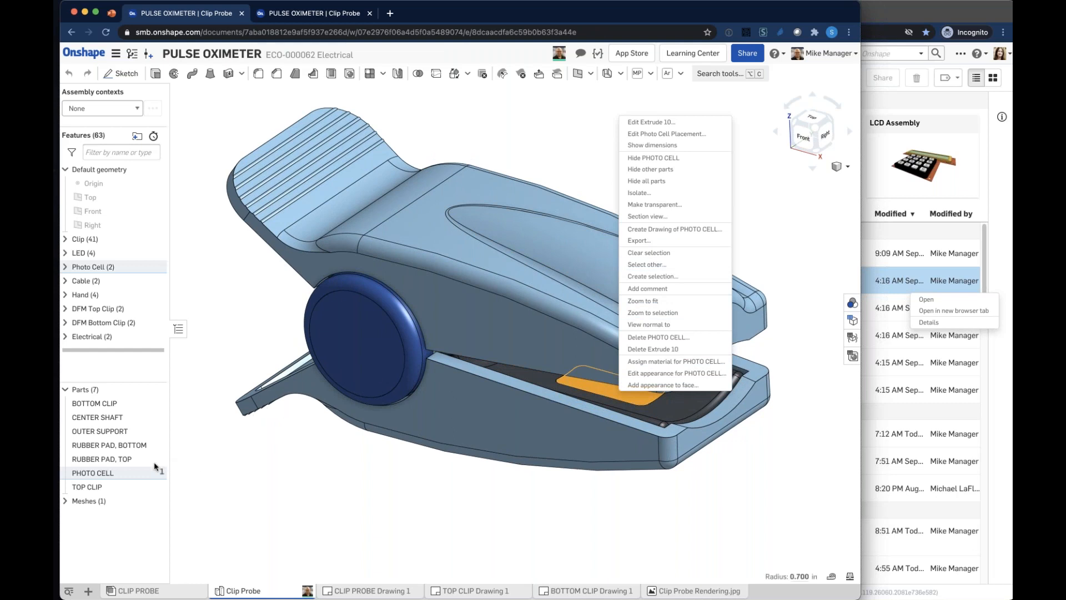
right_click(144, 473)
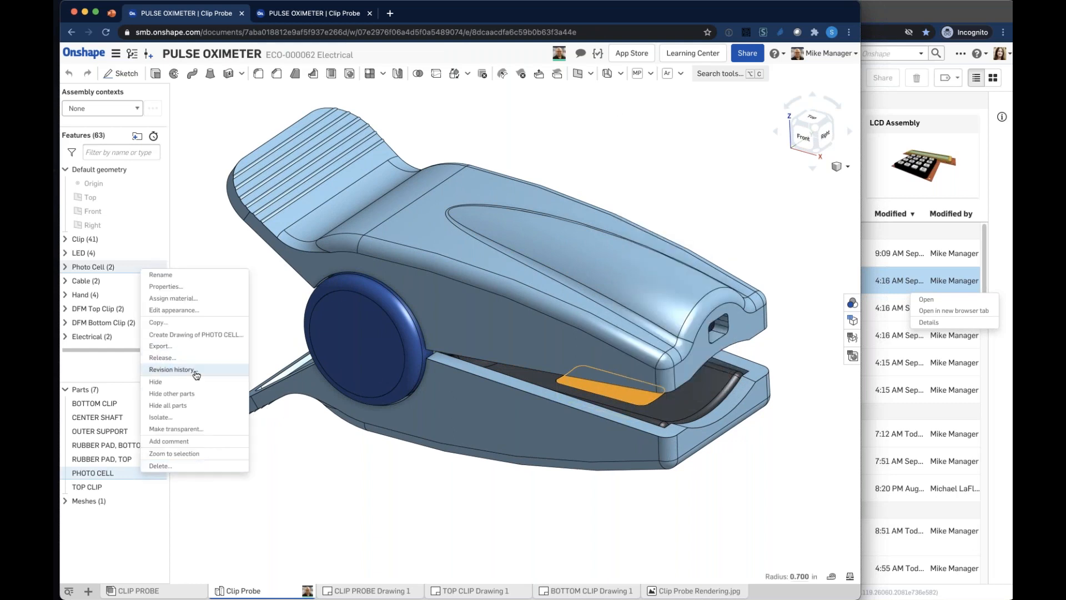
left_click(173, 369)
scroll(440, 271, "down", 3)
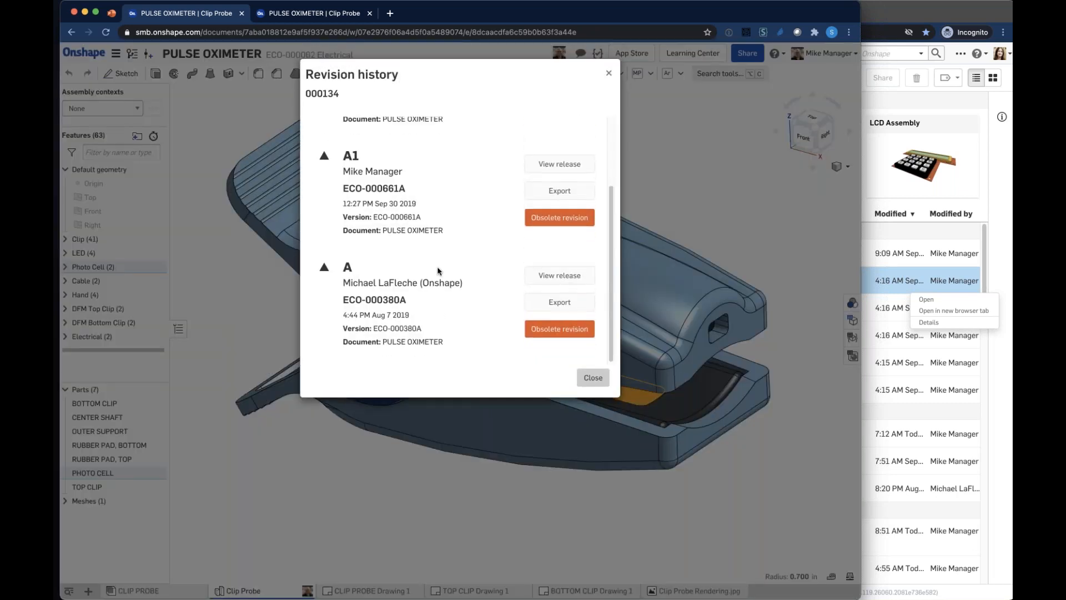
scroll(411, 320, "up", 3)
scroll(409, 257, "down", 3)
scroll(432, 300, "up", 3)
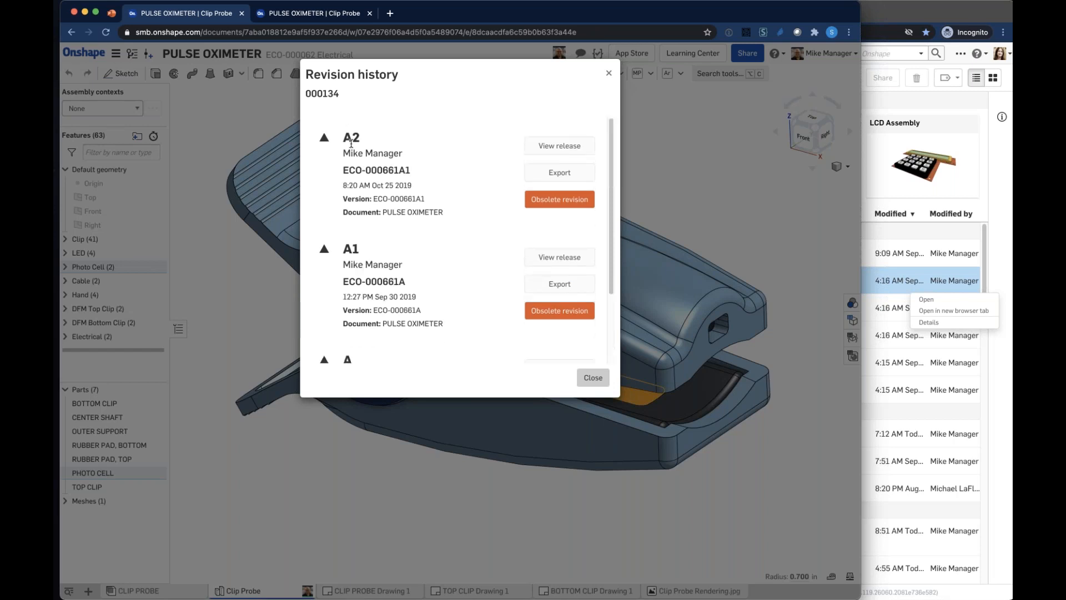
scroll(351, 145, "down", 3)
scroll(350, 146, "up", 3)
scroll(350, 145, "down", 3)
scroll(350, 145, "up", 3)
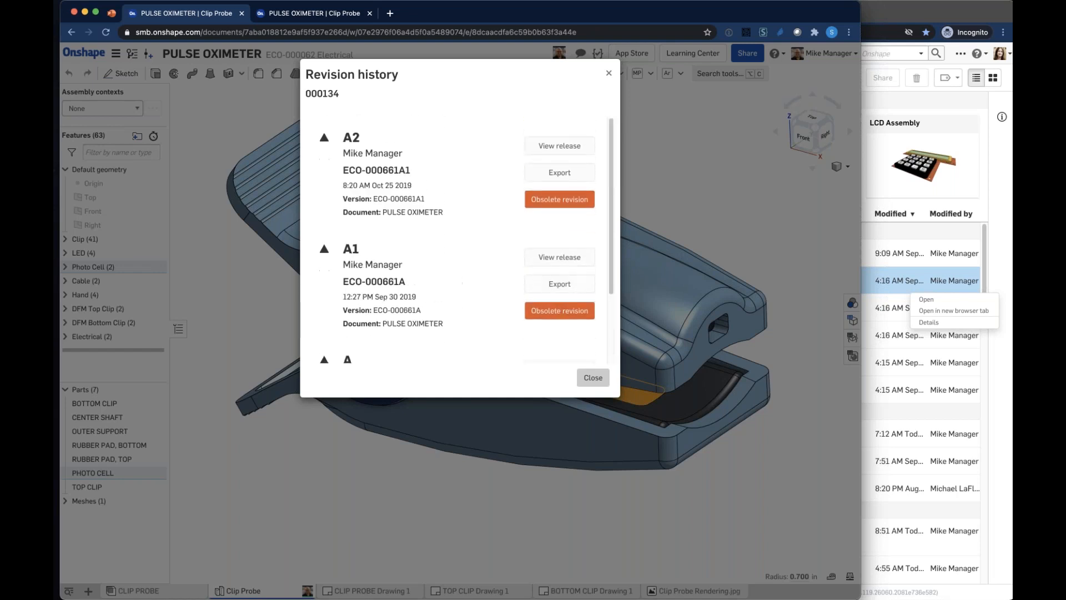
View release ECO-000661A1 and compare the PHOTO CELL's revisions A1 and A2, showing only the differences, then close the release.
left_click(559, 146)
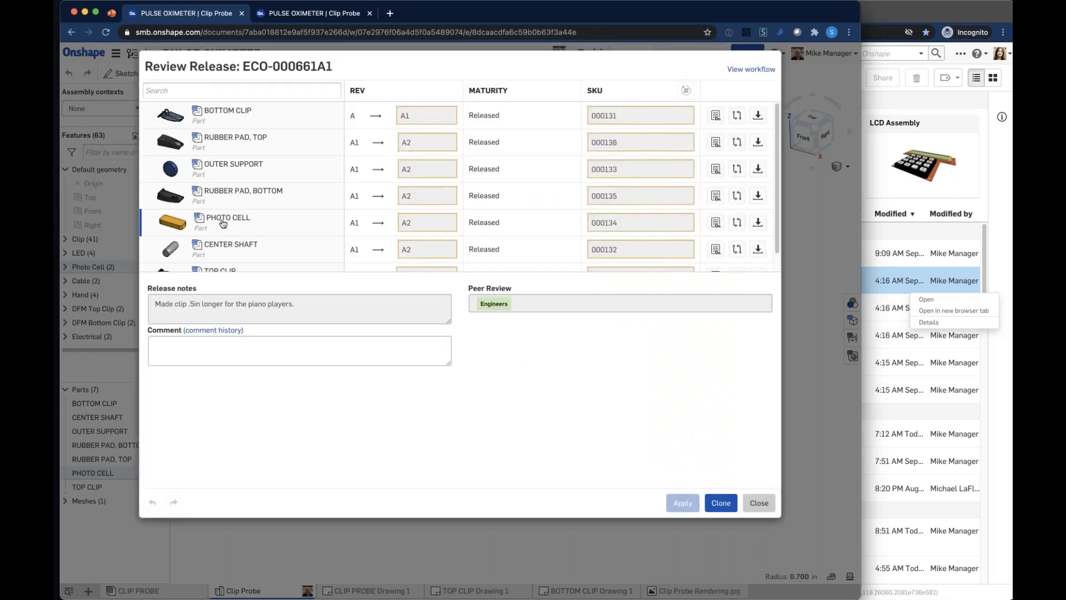
mouse_move(219, 224)
left_click(737, 223)
scroll(420, 200, "down", 3)
scroll(420, 200, "up", 2)
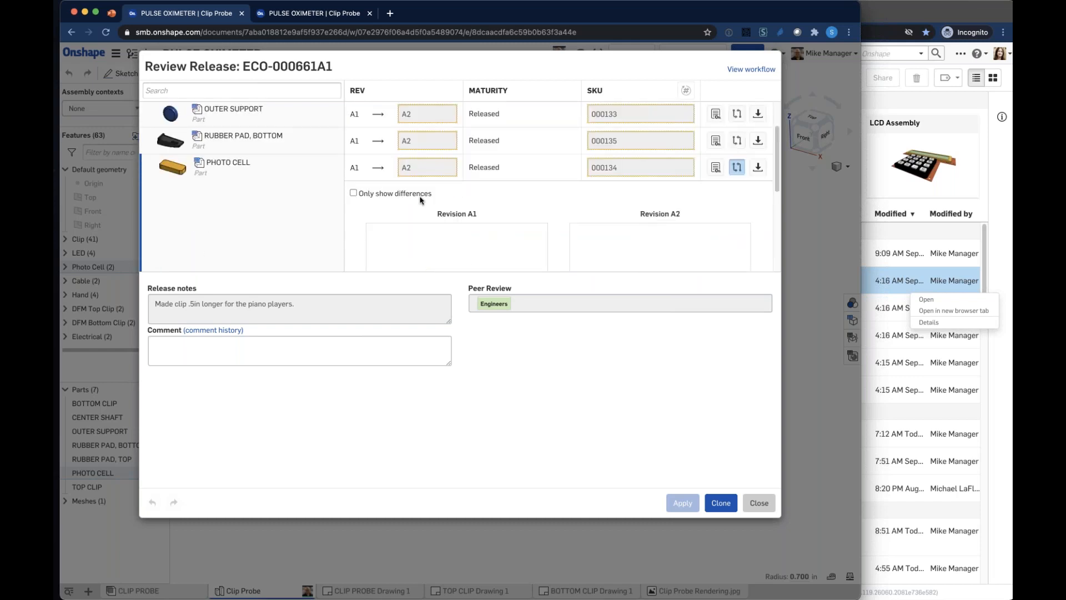
scroll(420, 200, "up", 1)
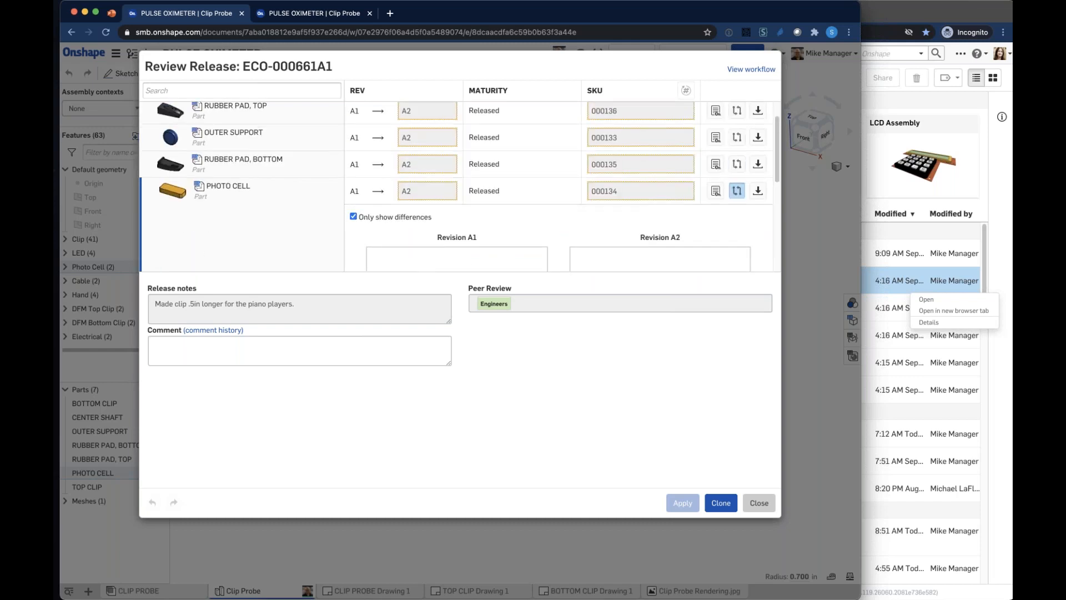
left_click(760, 502)
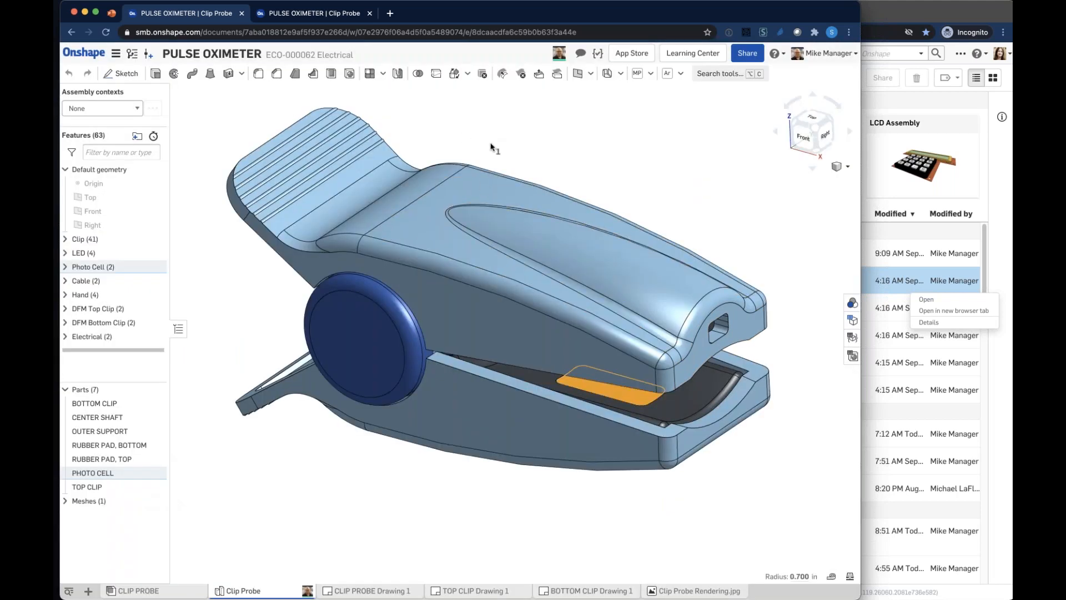
Create a drawing of the PHOTO CELL from the B-Size ANSI MM.dwt template with four views.
right_click(635, 408)
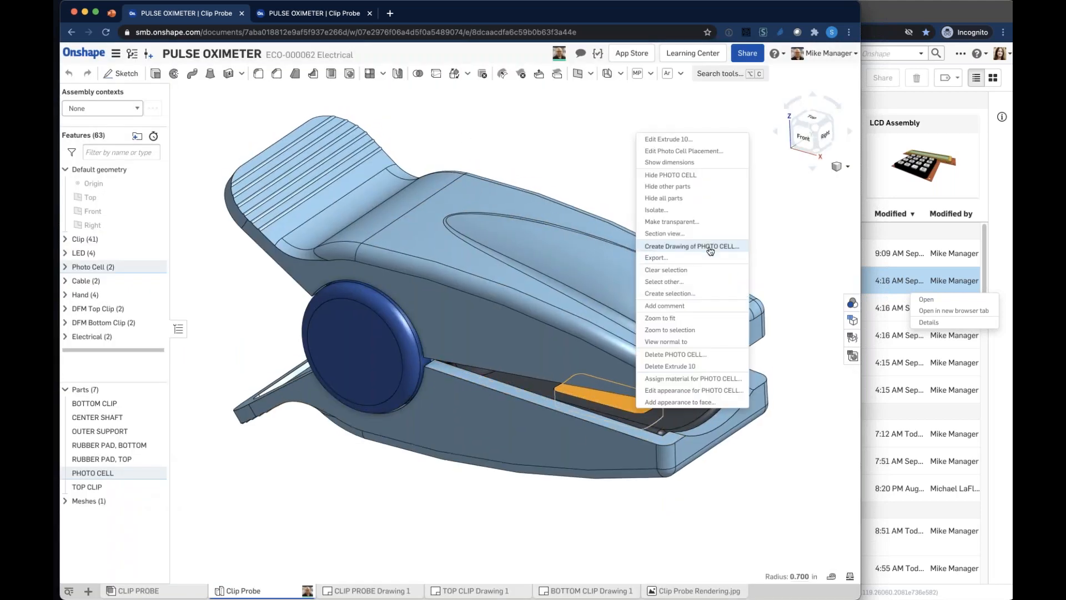
left_click(689, 245)
scroll(250, 178, "down", 3)
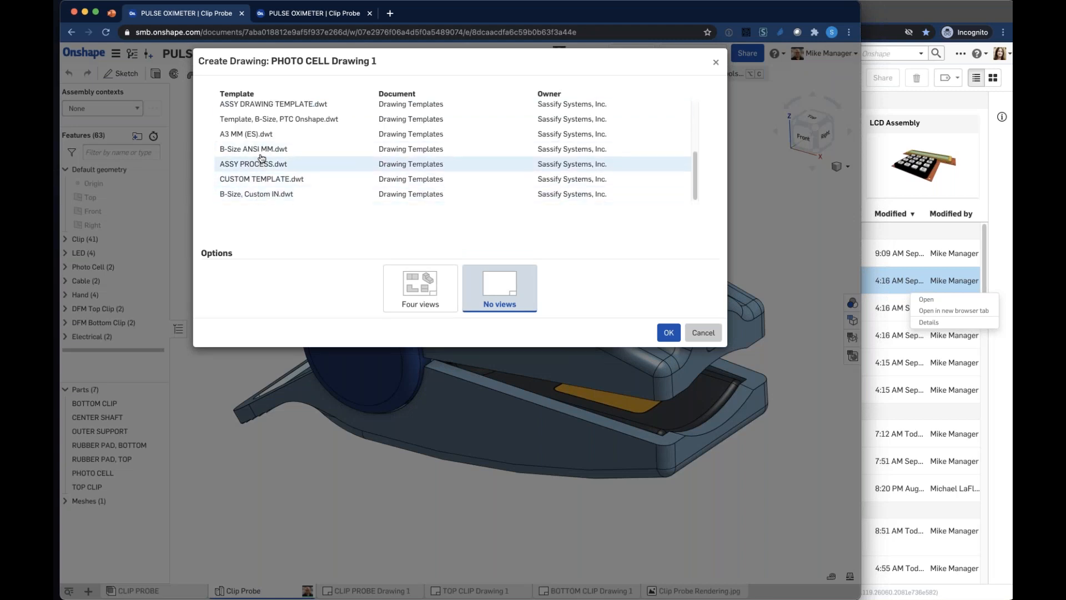
left_click(262, 150)
left_click(428, 286)
left_click(669, 332)
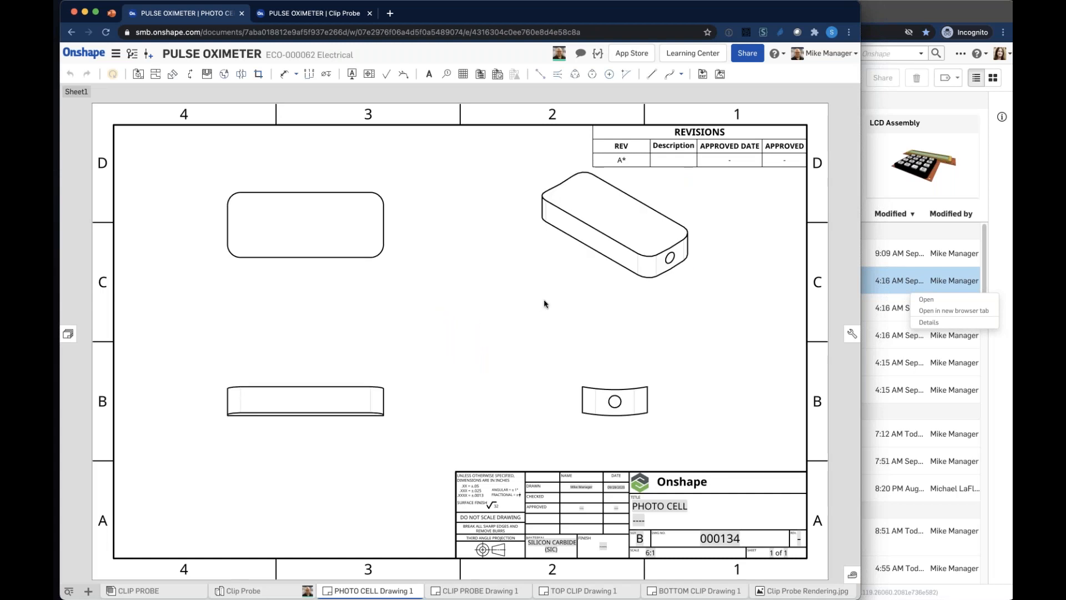
Replace the PHOTO CELL drawing's top view with a horizontal section view A cut through the front view, placed above it.
left_click(317, 263)
key("Delete")
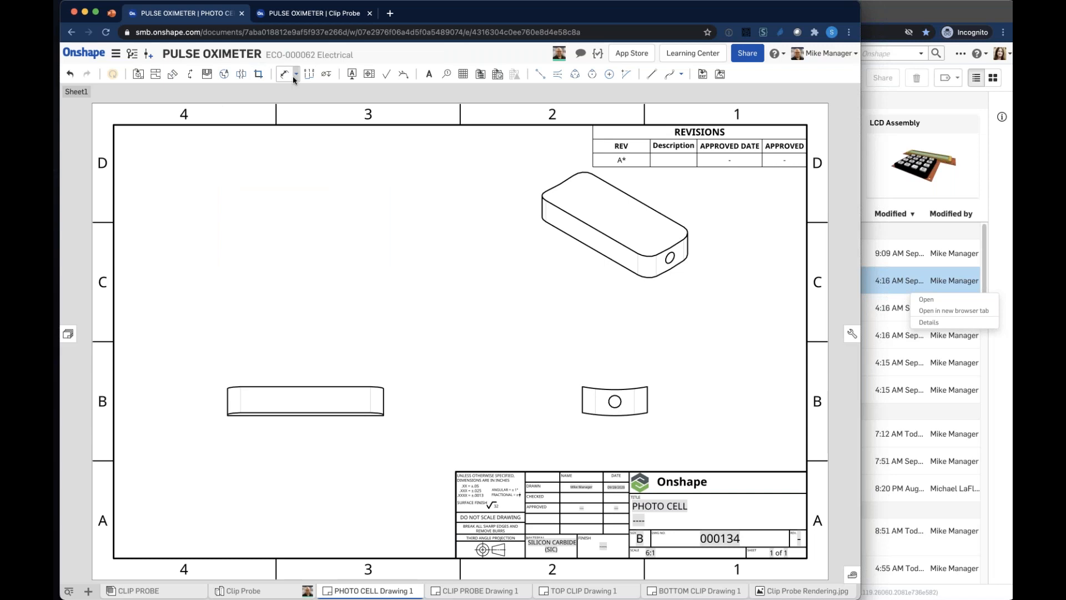
left_click(192, 76)
left_click(192, 76)
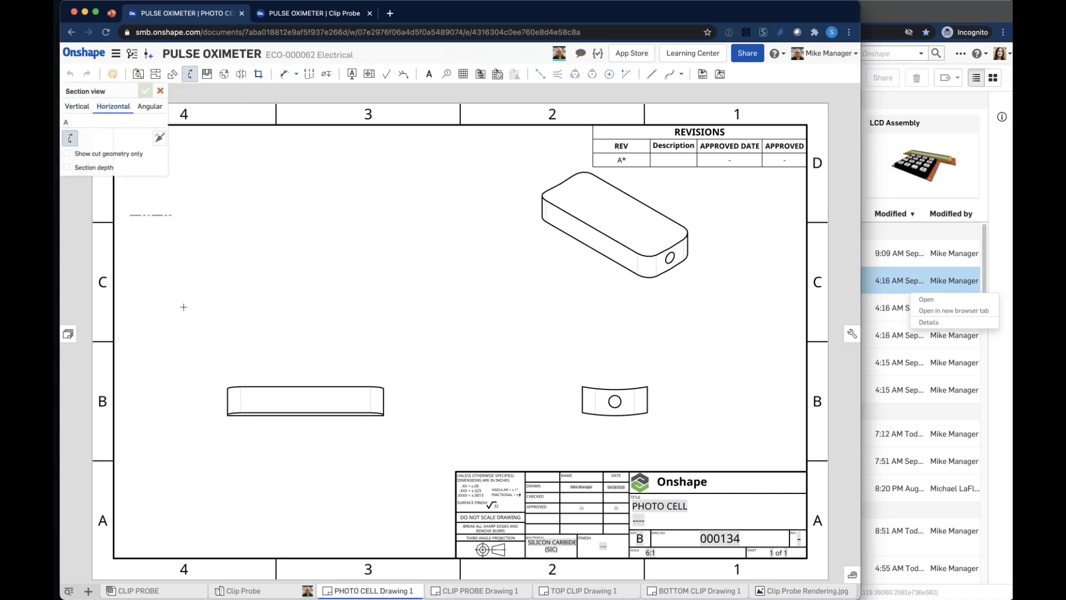
left_click(240, 399)
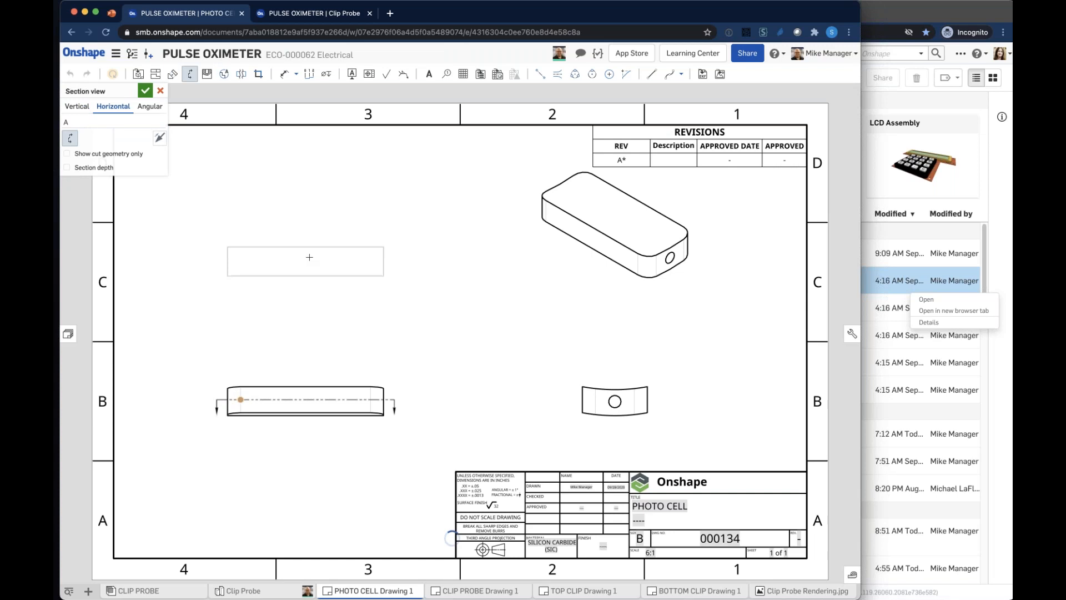
left_click(297, 234)
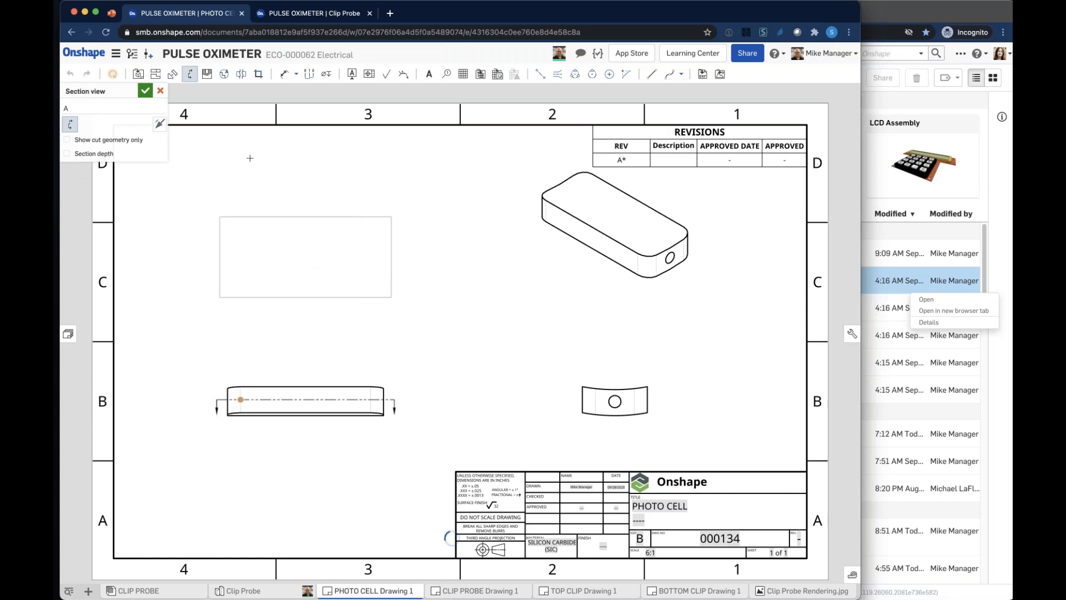
left_click(145, 90)
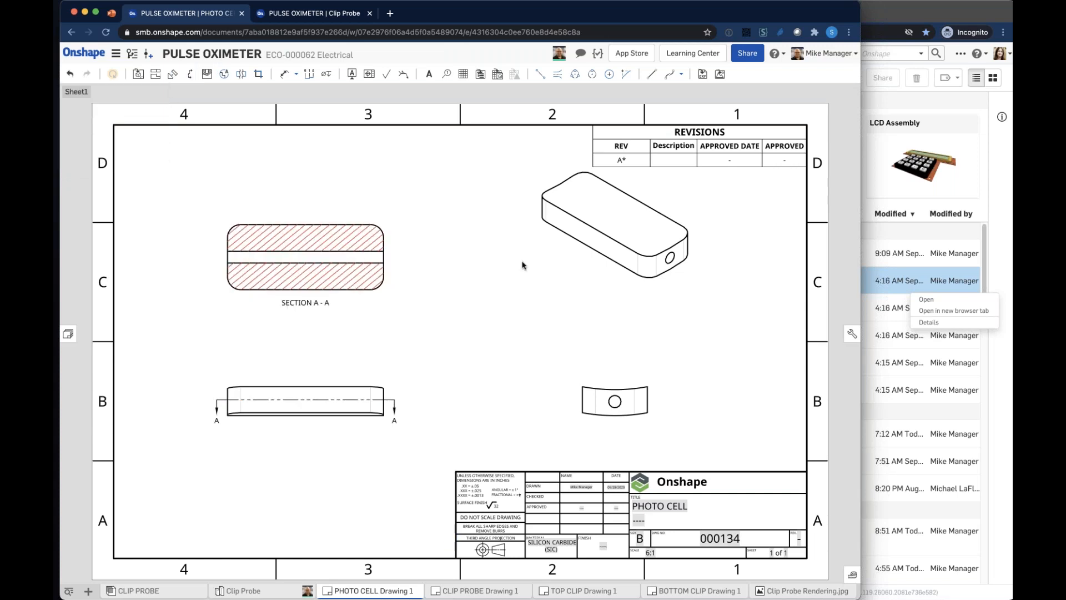
Dimension the hole's diameter in the side view and give it a deviation tolerance of +.04 / -.00.
middle_click_drag(526, 253, 497, 239)
left_click(285, 75)
left_click(542, 331)
scroll(517, 365, "up", 3)
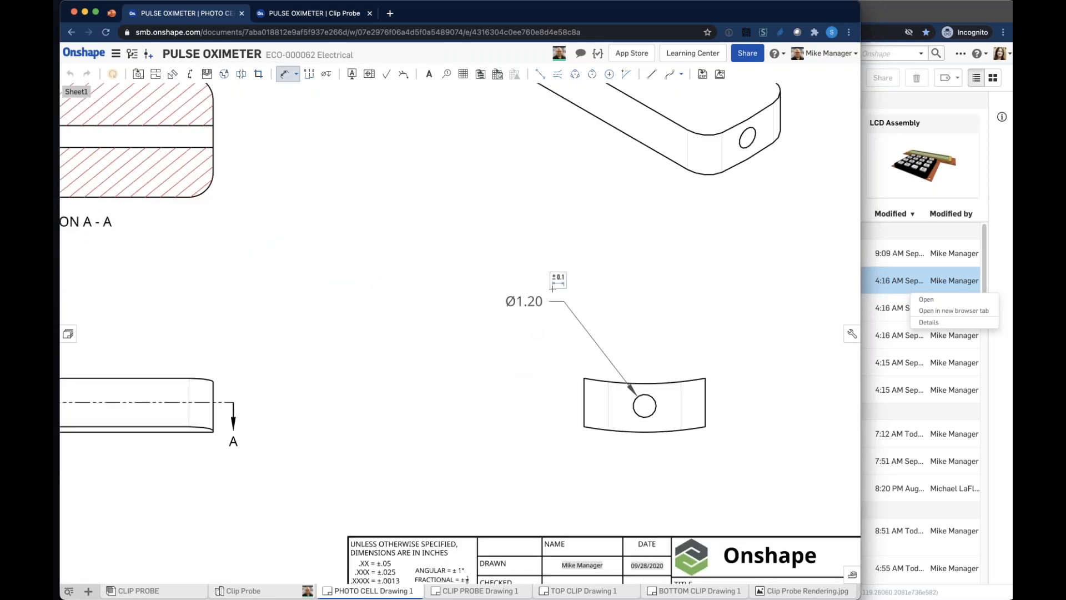
left_click(560, 279)
left_click(642, 306)
left_click(654, 347)
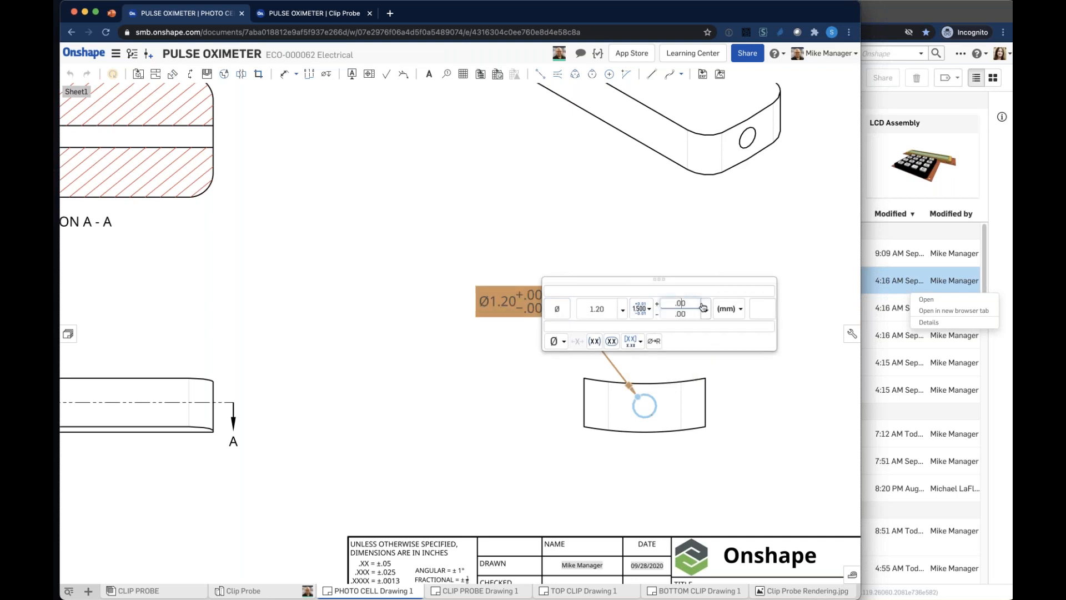
type("4")
key("Return")
scroll(664, 326, "down", 5)
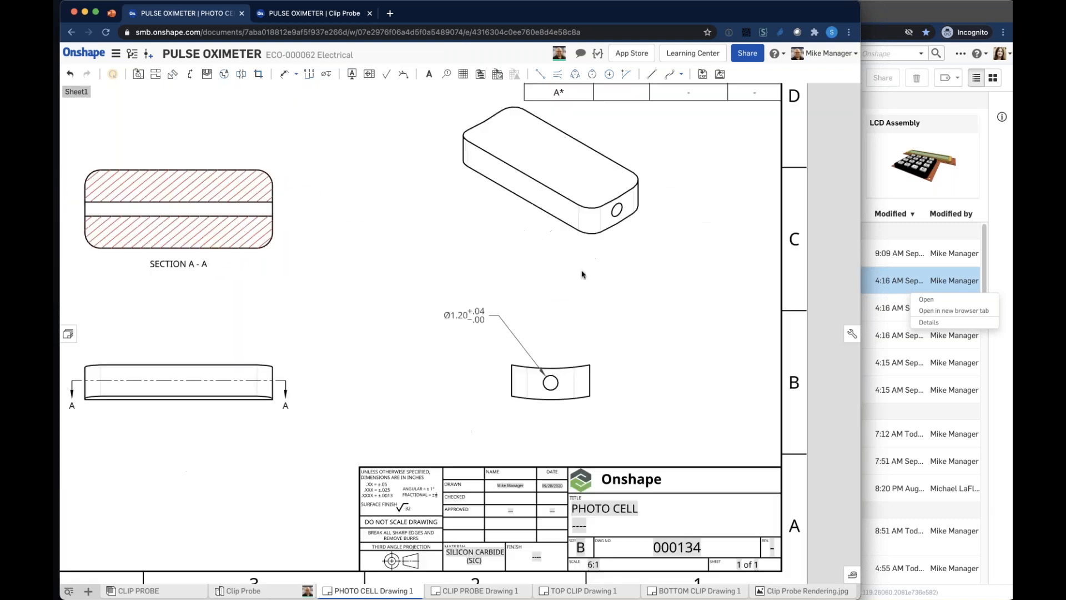
Inspect the revisions table in the upper corner of the drawing sheet.
middle_click_drag(639, 209, 605, 308)
left_click_drag(589, 274, 602, 328)
left_click(523, 194)
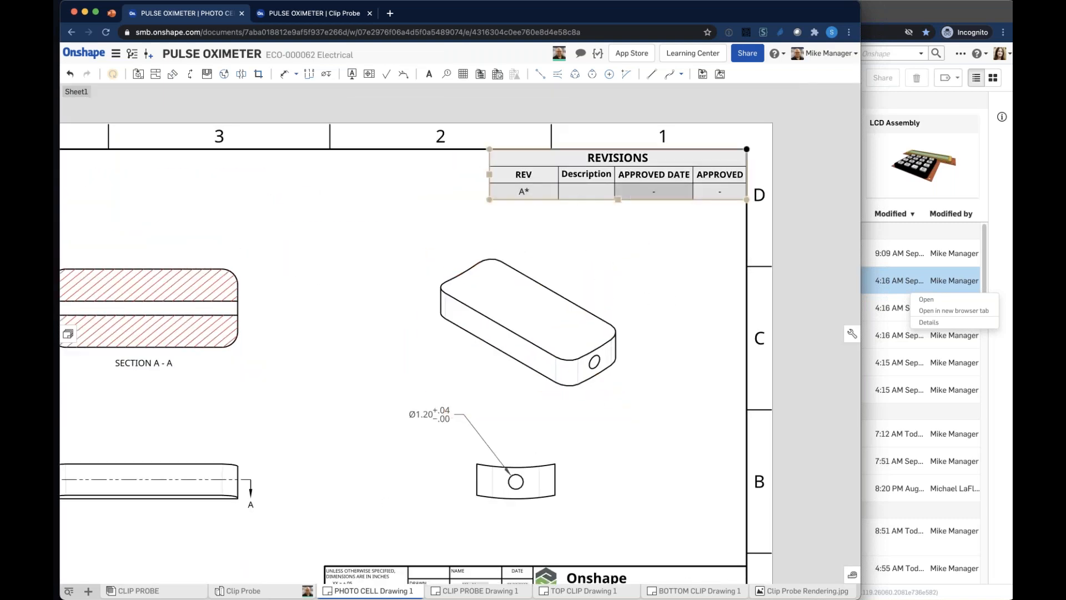
left_click(643, 212)
middle_click_drag(605, 348, 642, 278)
scroll(643, 279, "down", 1)
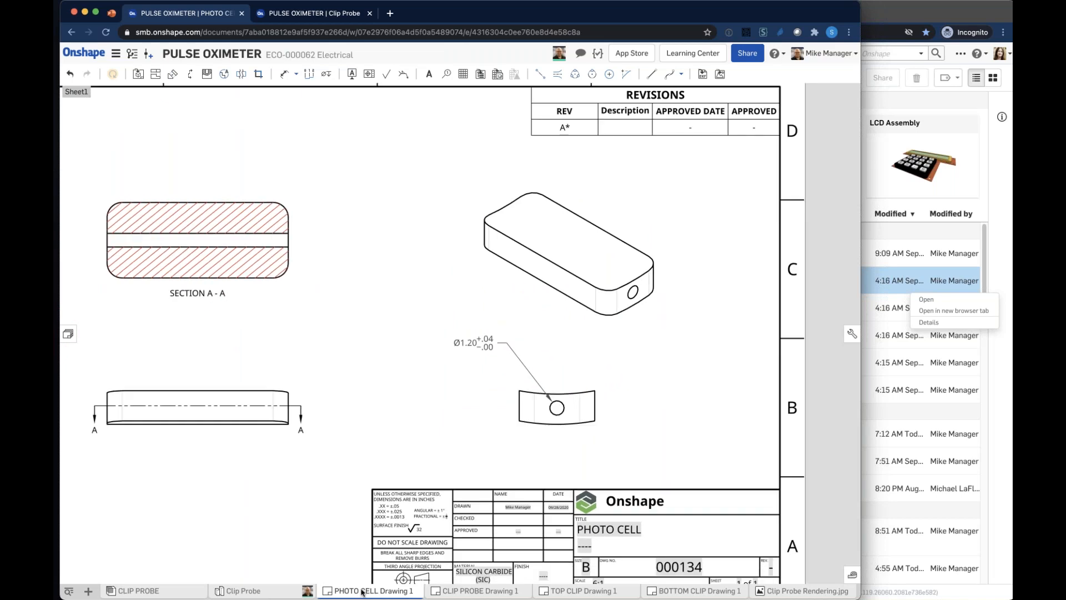
Start a release of PHOTO CELL Drawing 1, preview the NPI Release workflow, and choose the Agile (Non-Project Based) workflow.
right_click(362, 591)
left_click(340, 566)
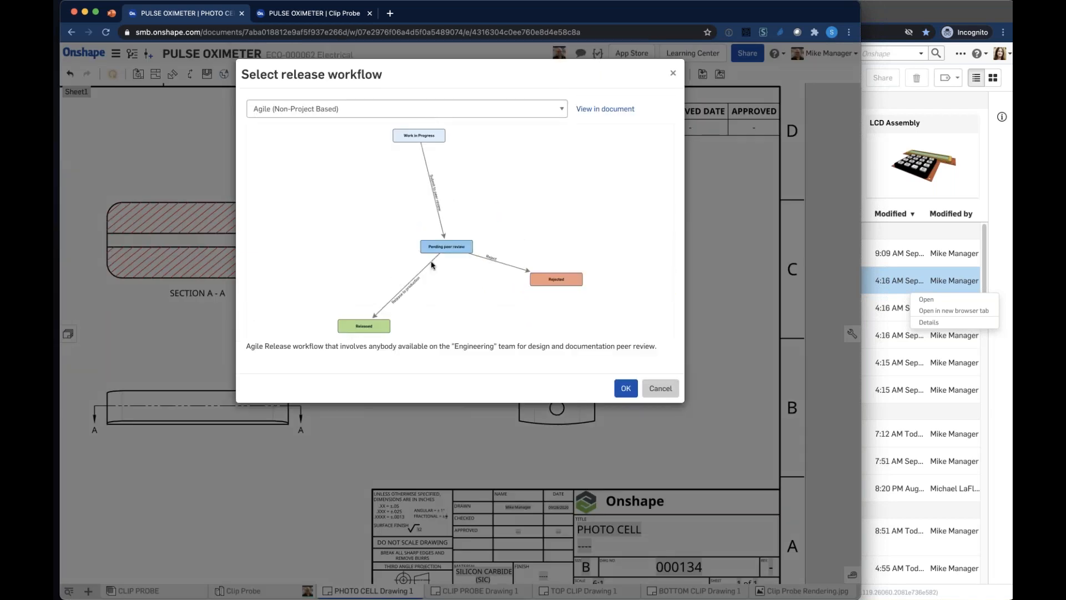
left_click(383, 111)
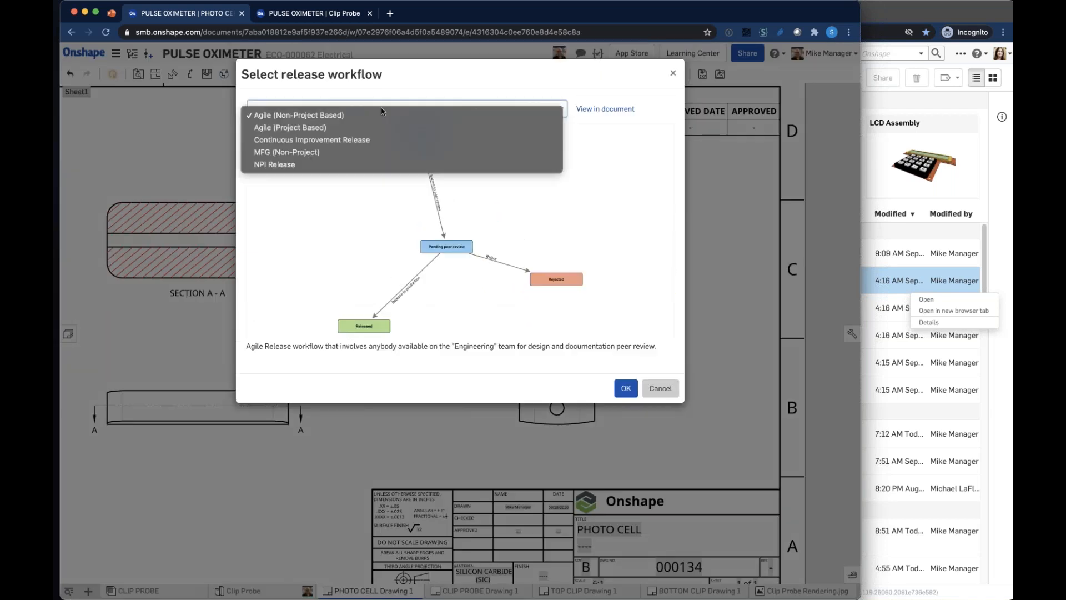
left_click(369, 165)
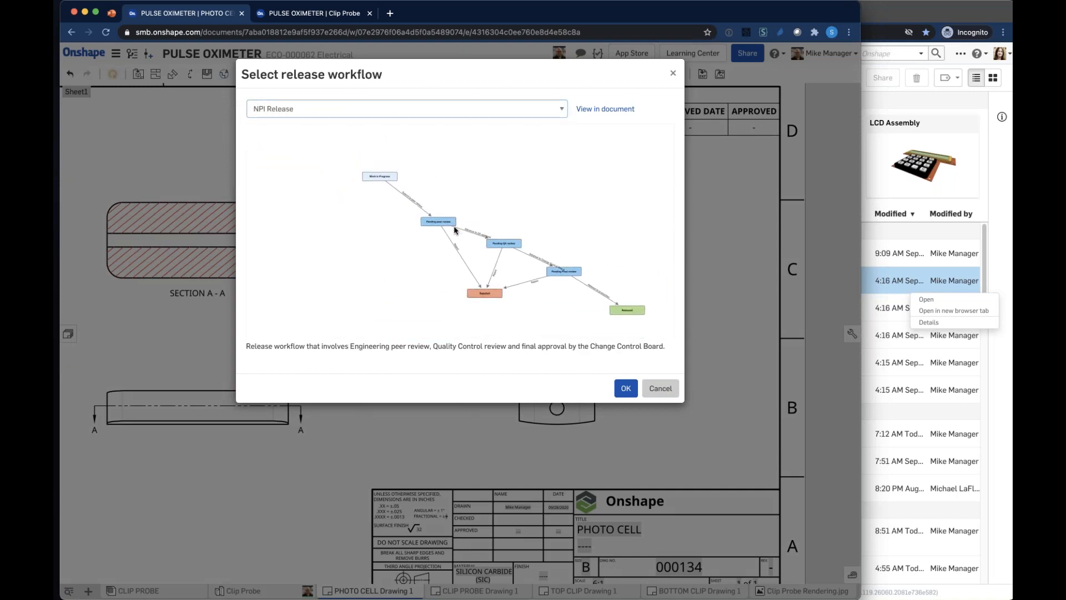
left_click(386, 106)
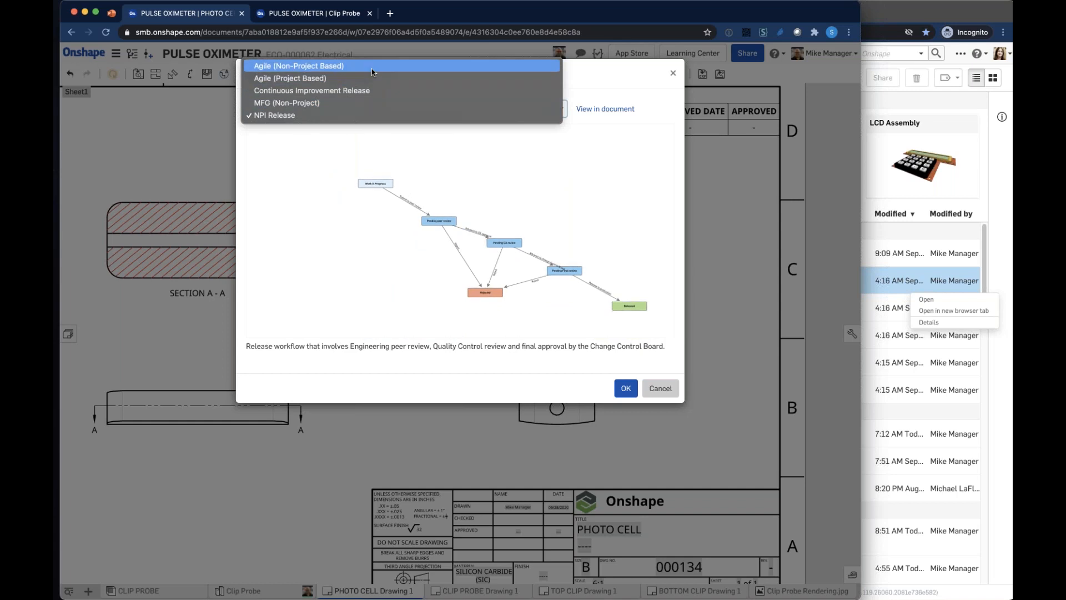
left_click(371, 70)
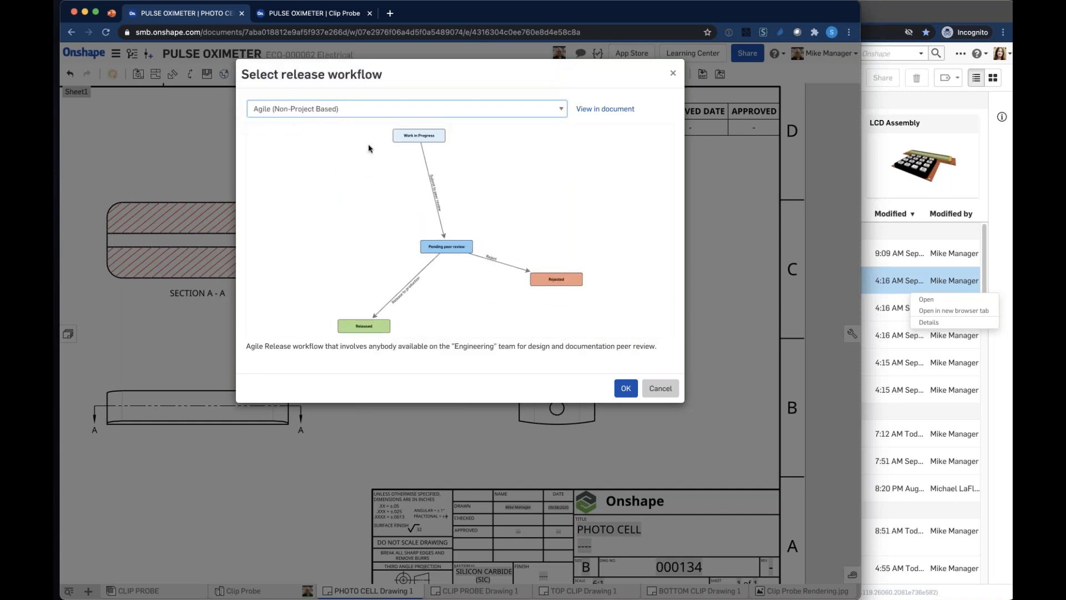
left_click_drag(455, 241, 475, 226)
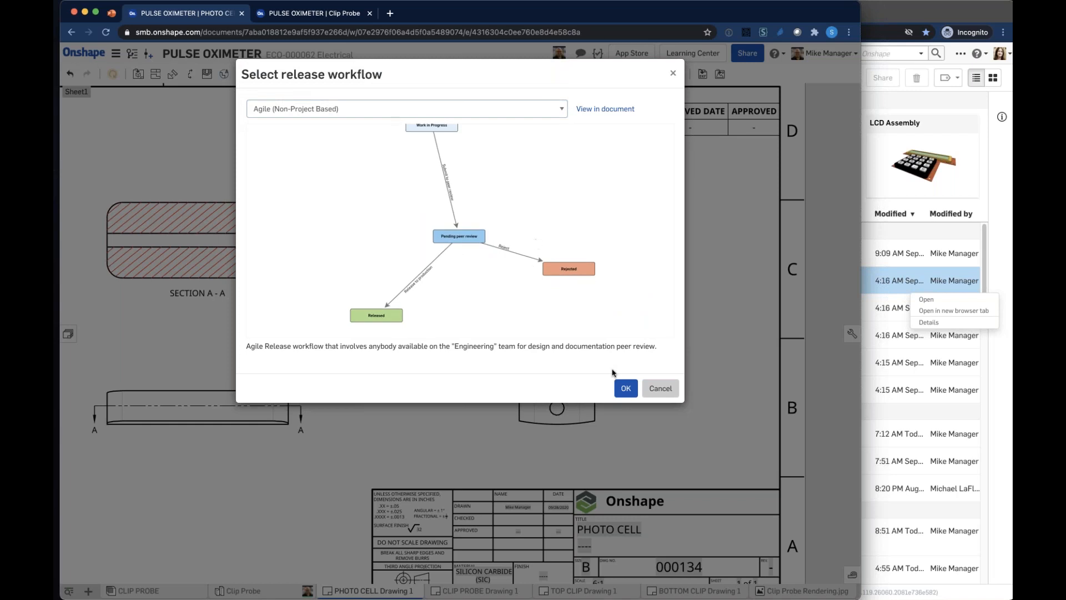
left_click(626, 390)
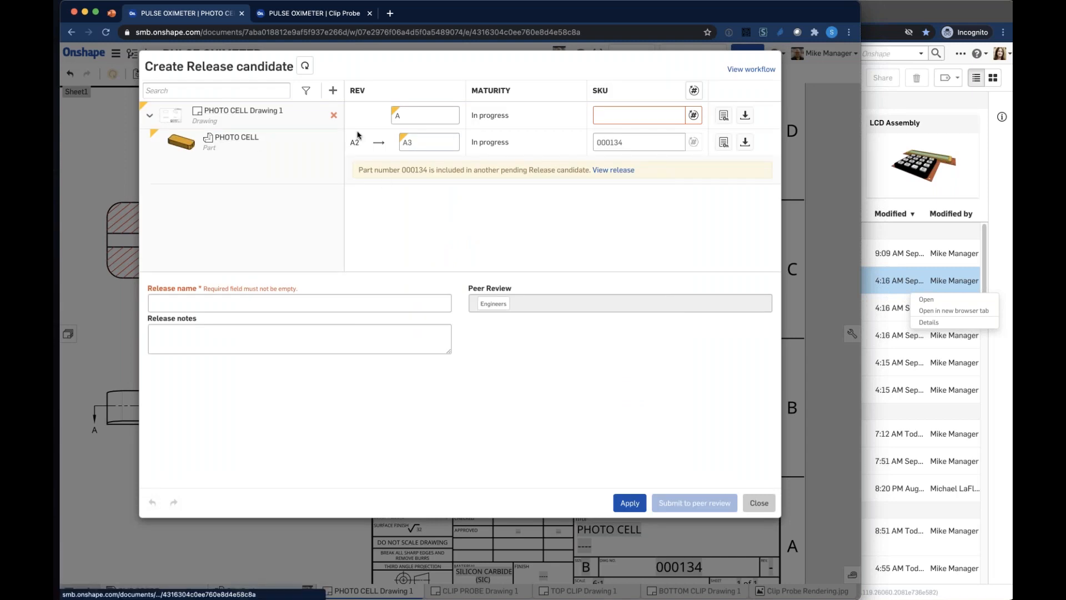
Set the drawing's revision to A3 and its SKU to the PHOTO CELL part's number, 000134.
left_click(404, 116)
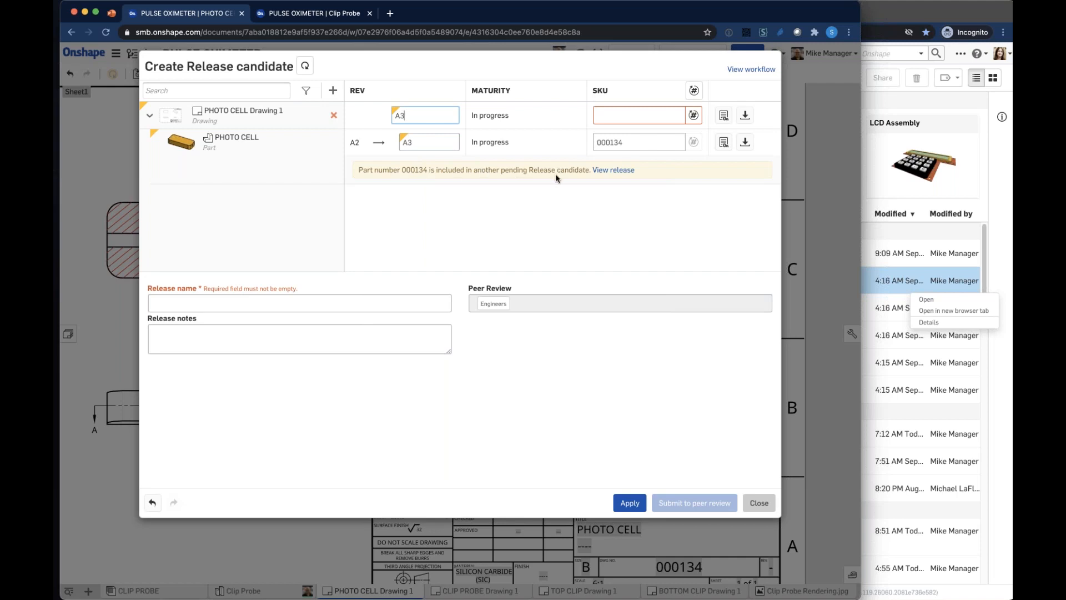
double_click(617, 146)
key("super+c")
left_click(618, 115)
key("super+v")
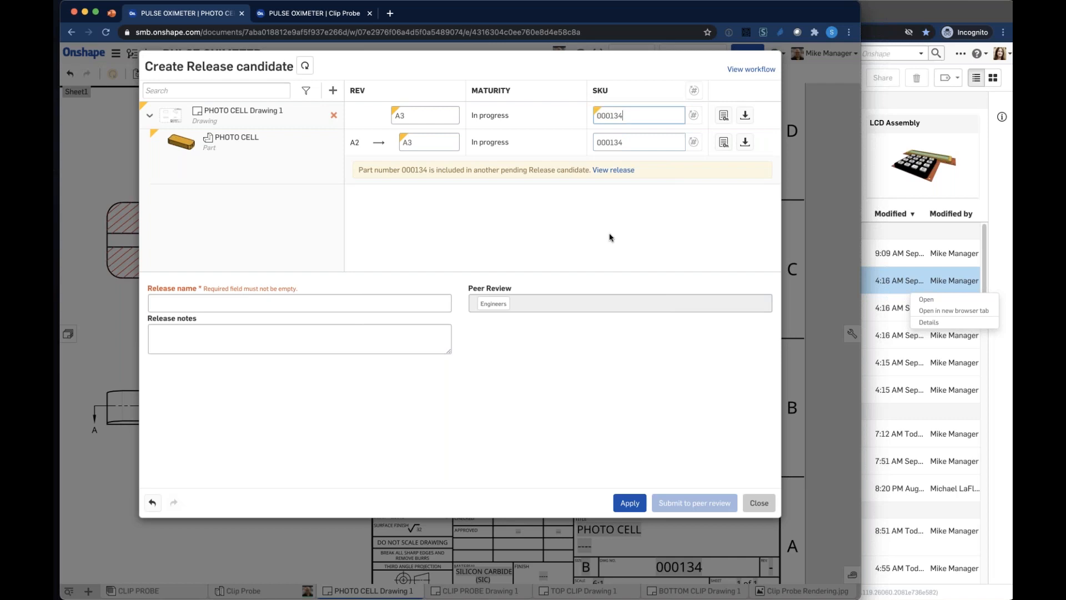
Submit the release candidate to peer review under the name ECO-000134A3 and check the document's version history.
left_click(262, 310)
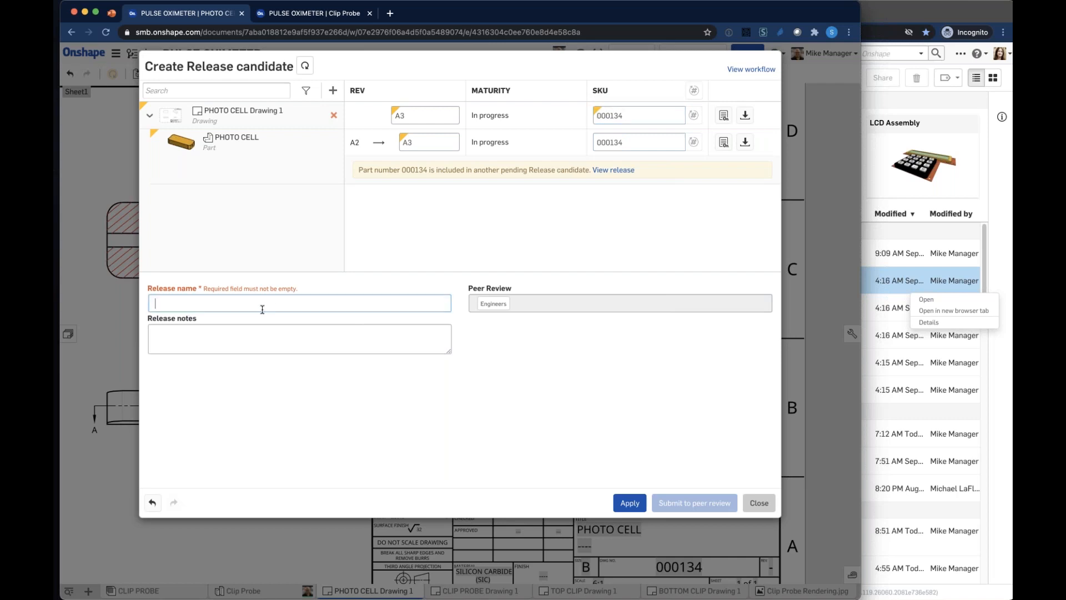
type("ECO-")
key("super+v")
type("A")
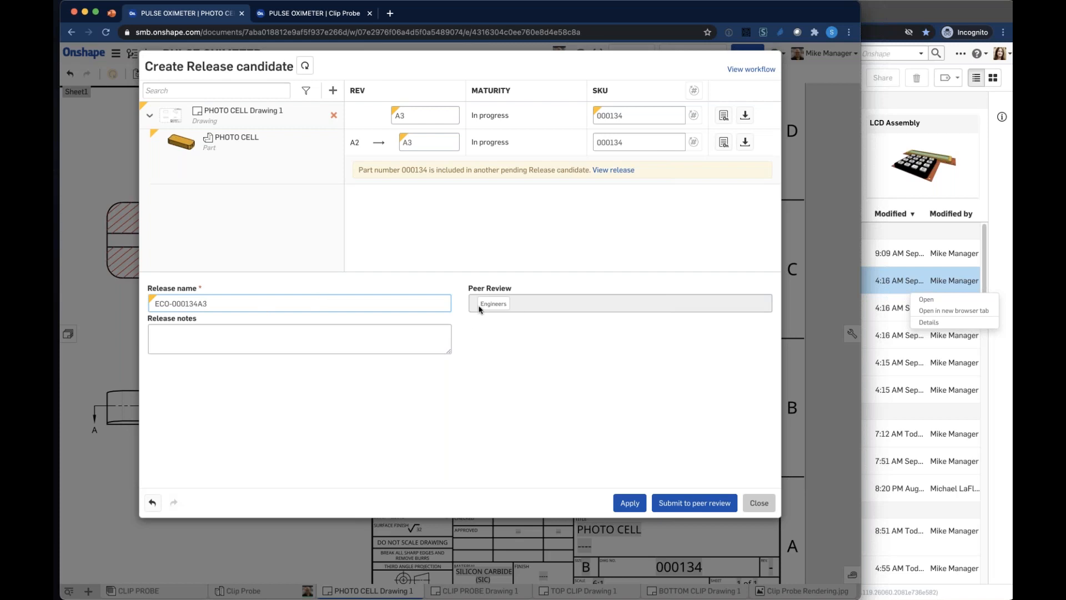
mouse_move(481, 310)
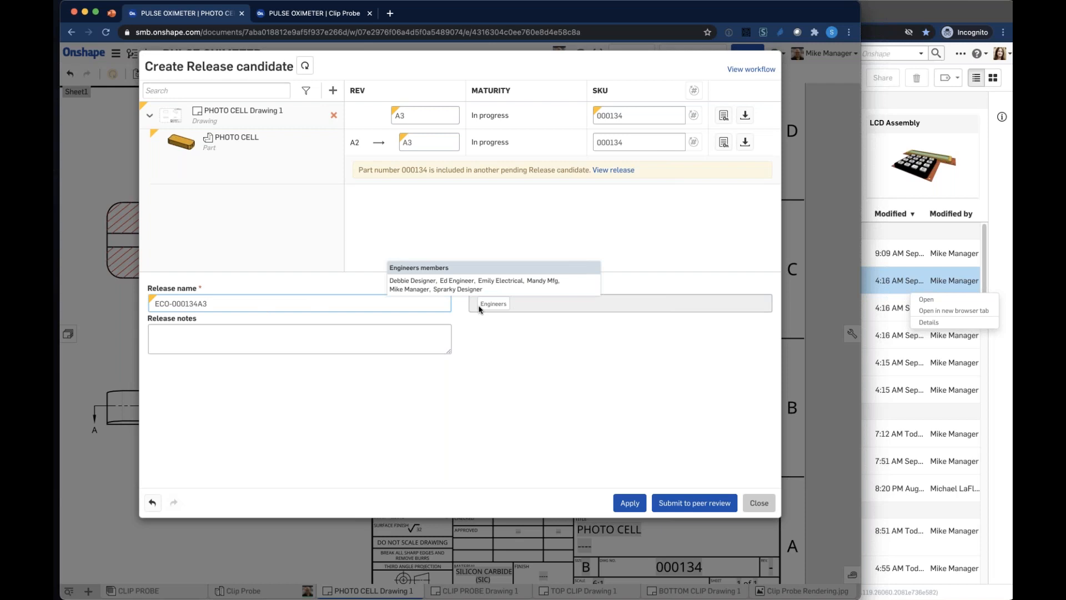
left_click(694, 504)
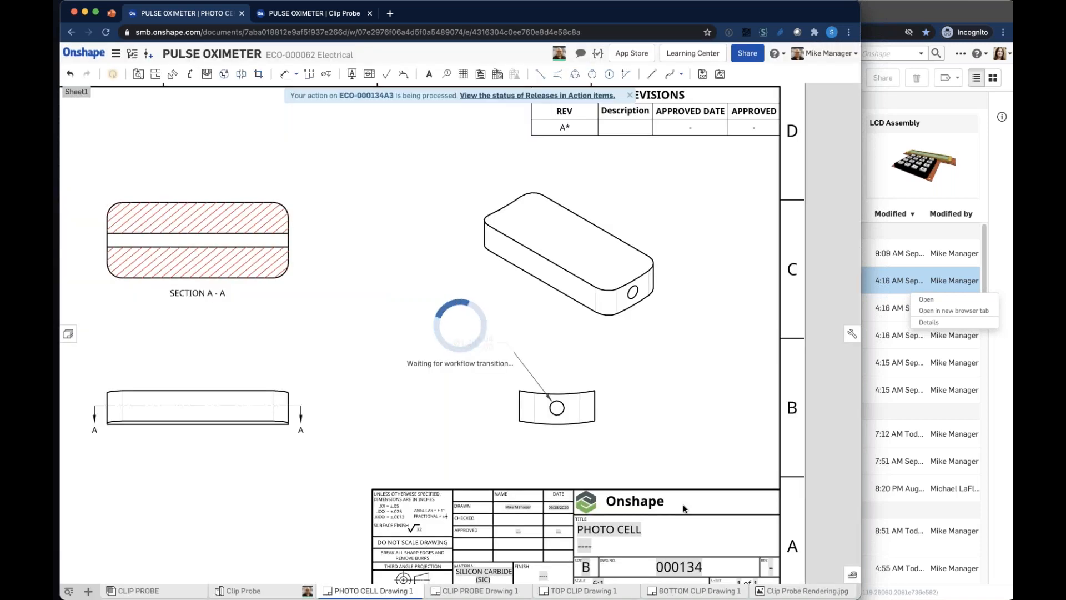
left_click(133, 54)
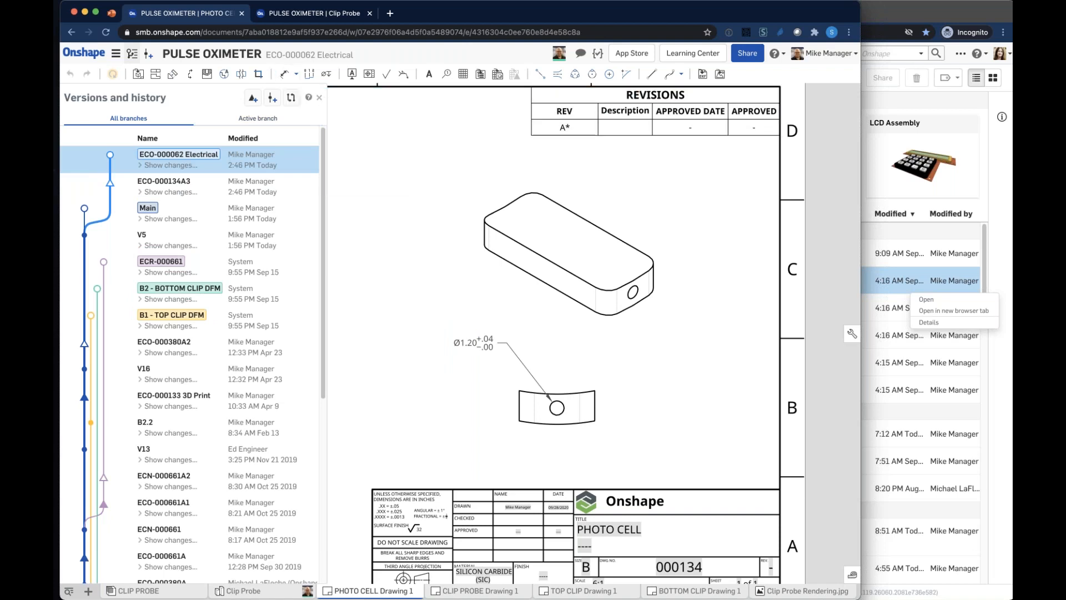
left_click(320, 98)
Switch to the reviewer's browser window, sort the action items by newest first, and open release ECO-000134A3 for review.
key("ctrl+Up")
left_click(605, 248)
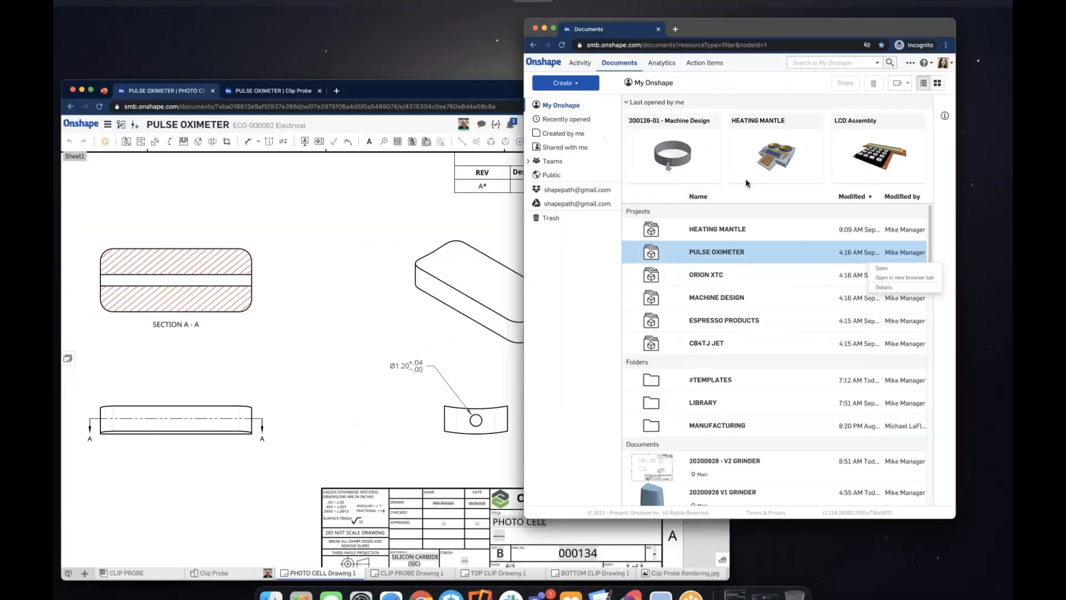
left_click(725, 58)
left_click(555, 297)
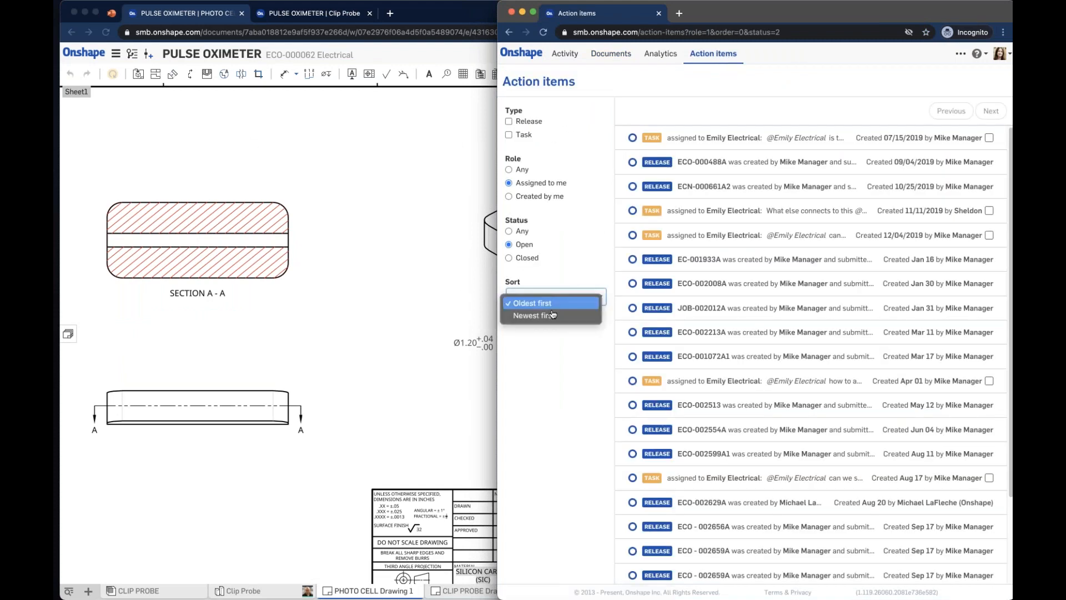
left_click(533, 311)
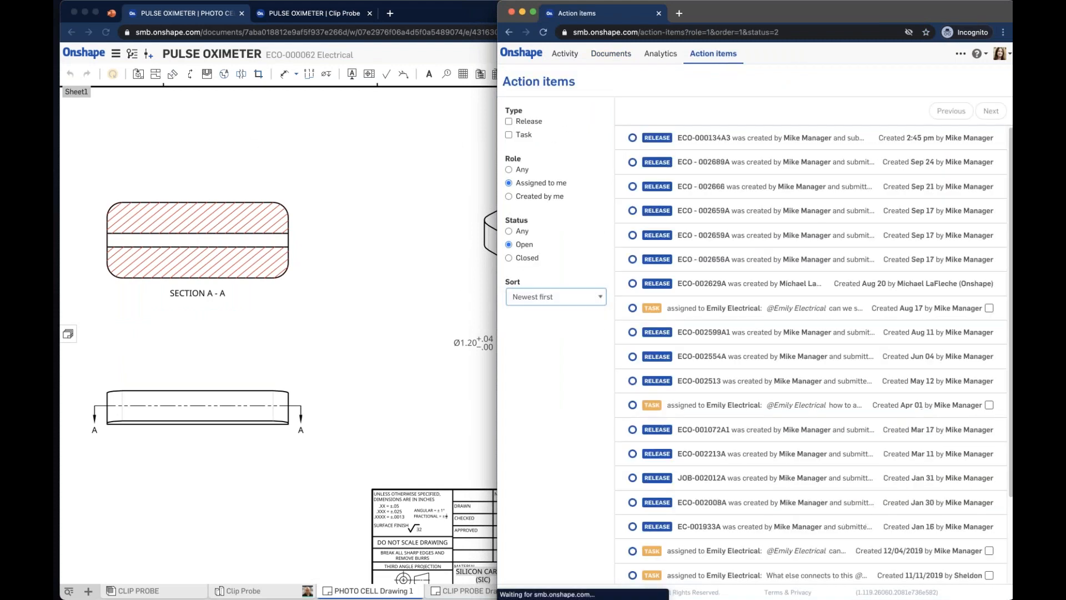
left_click(780, 140)
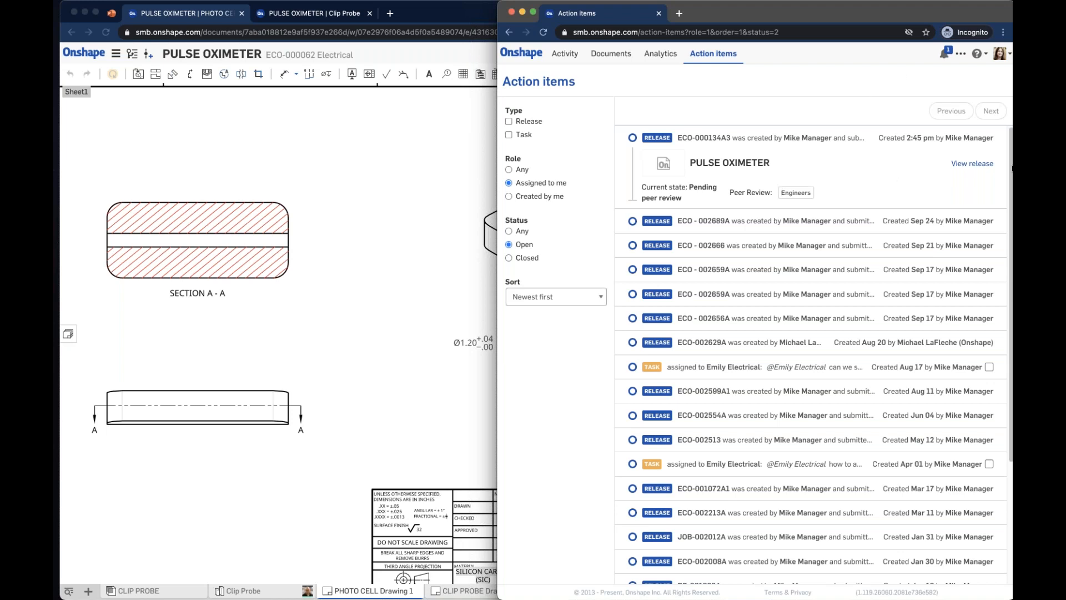
left_click(974, 164)
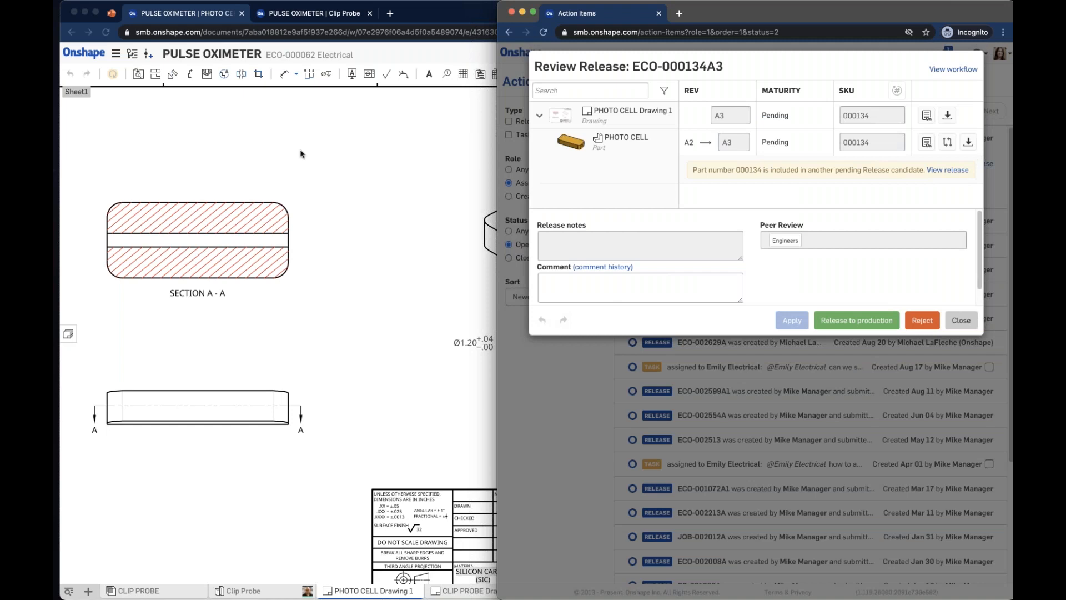
Narrow the drawing window to sit beside the release review, with the drawing's revisions table enlarged in view.
left_click(309, 137)
middle_click_drag(420, 154, 252, 165)
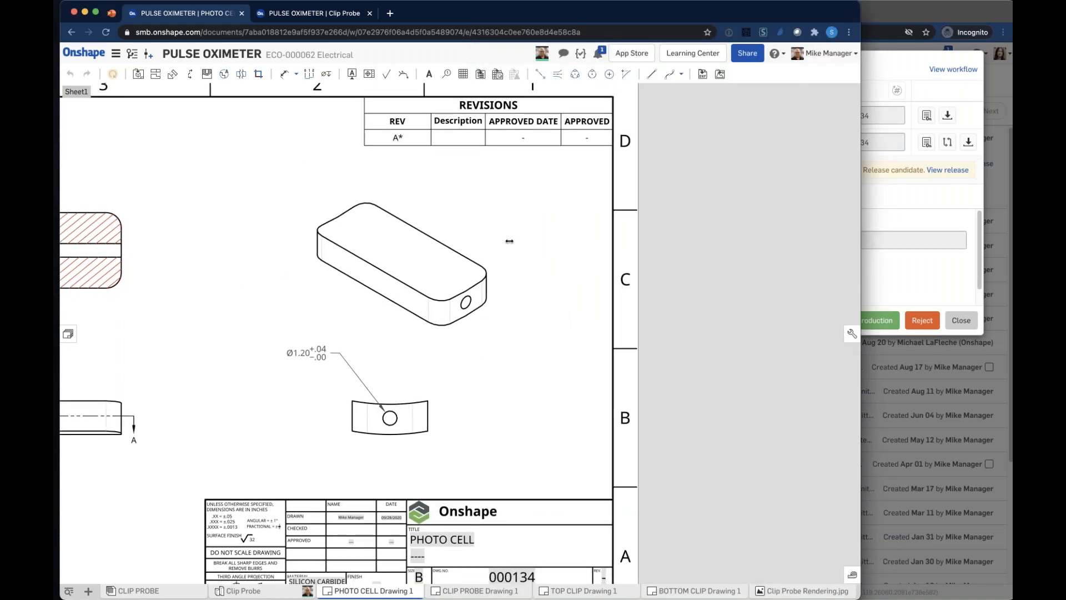
left_click_drag(863, 232, 477, 231)
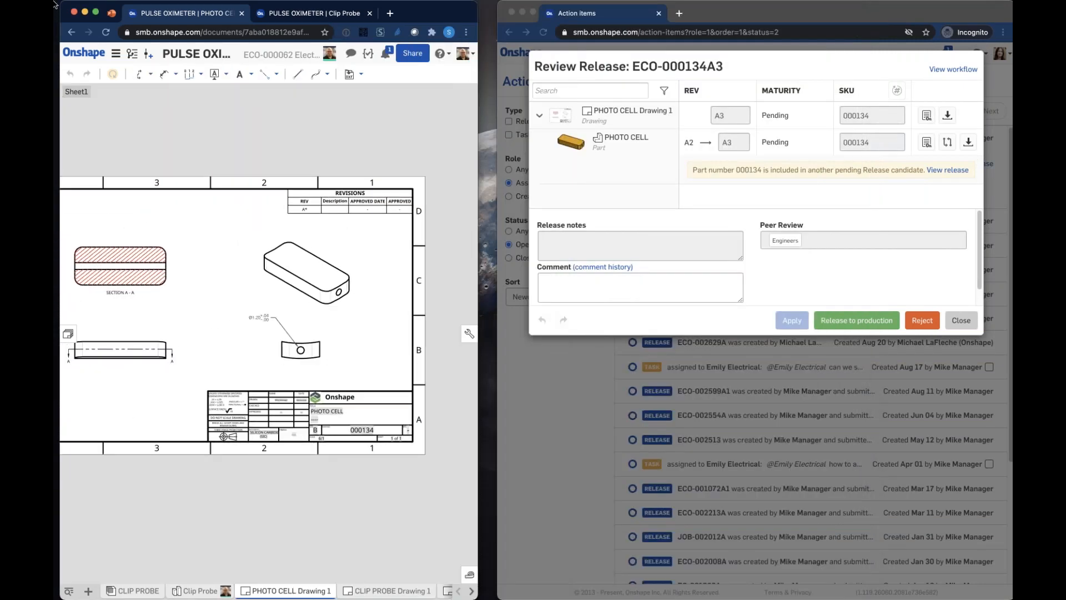
scroll(333, 203, "up", 3)
scroll(333, 203, "up", 1)
mouse_move(353, 197)
middle_mouse_down()
mouse_move(269, 216)
mouse_move(231, 204)
middle_mouse_up()
Release ECO-000134A3 to production with the comment "Looks good right size" and check the drawing's revisions table.
left_click(602, 297)
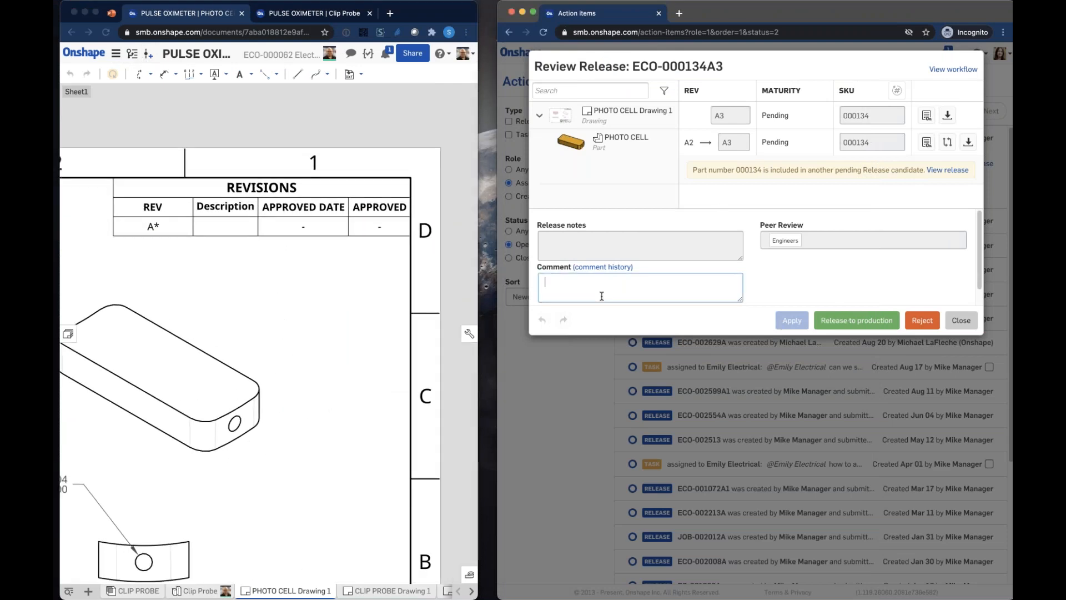
type("Looks good right size")
left_click(857, 320)
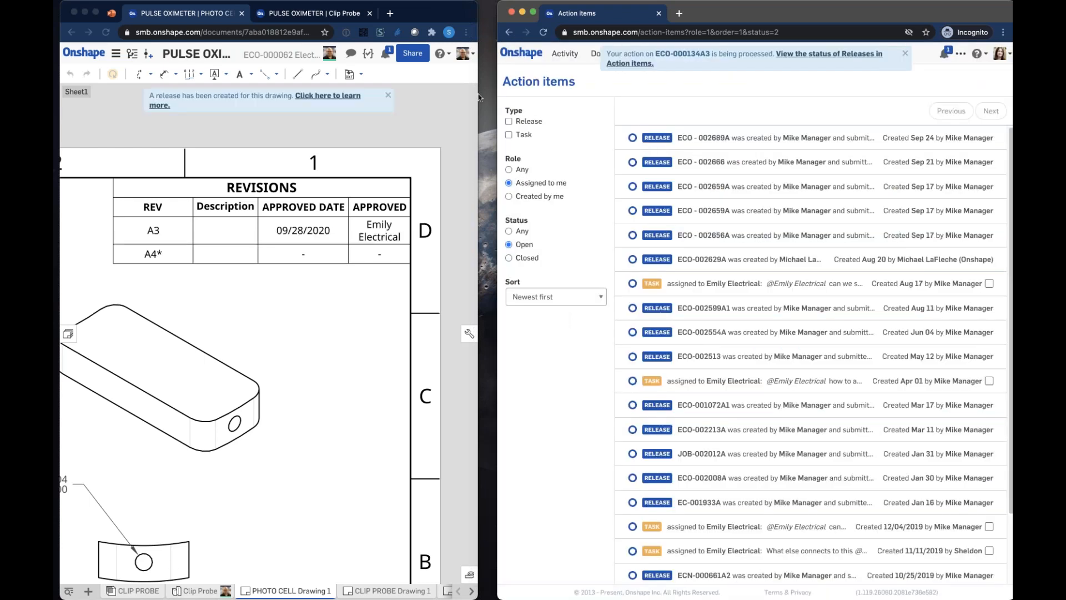
left_click_drag(477, 93, 617, 92)
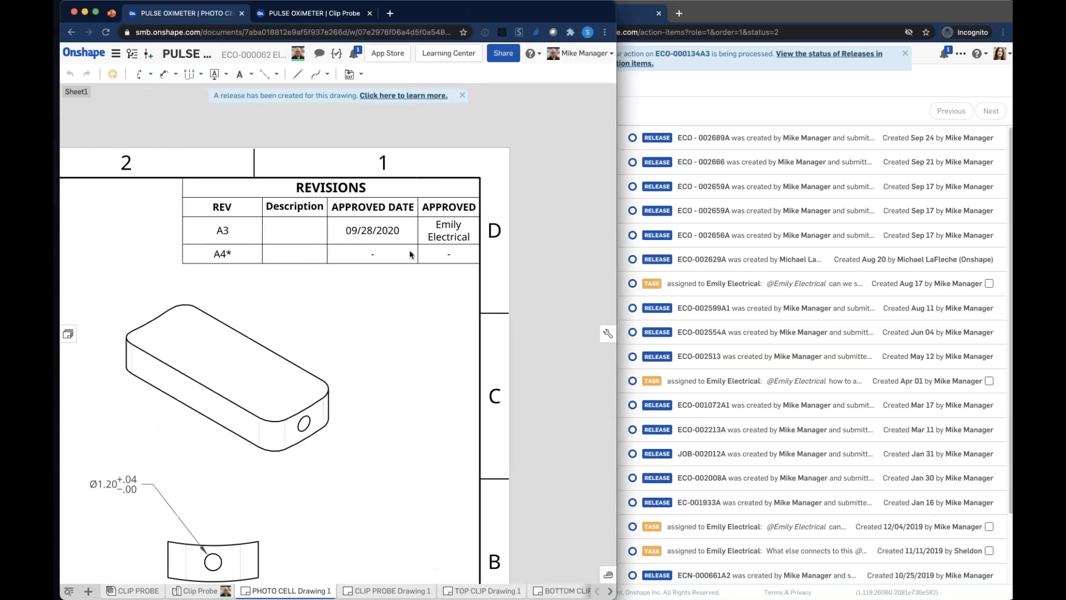
left_click(431, 232)
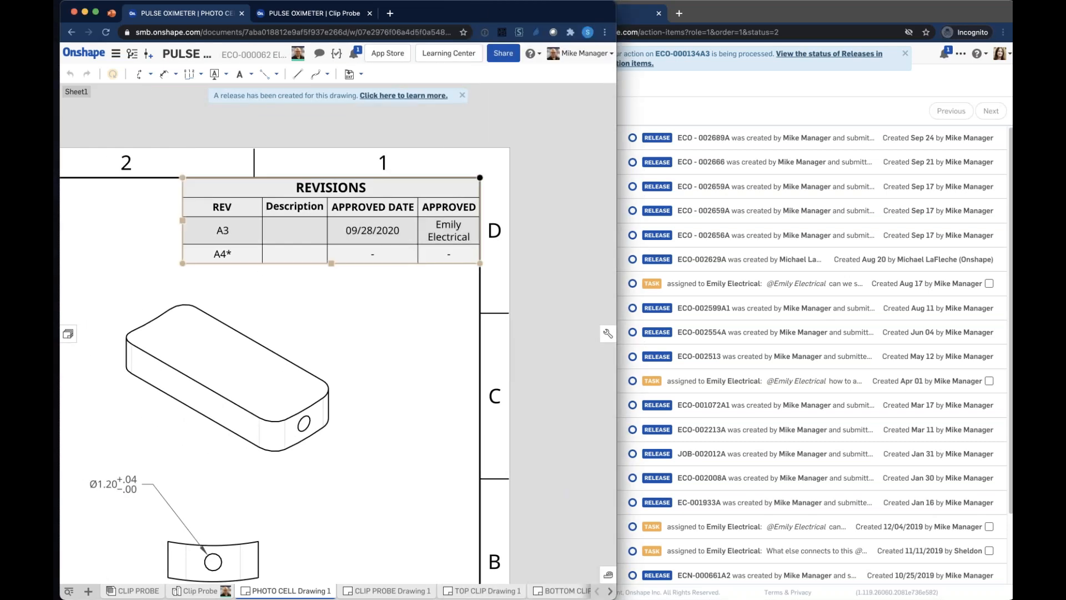
Open the released version ECO-000134A3 from the document's version history and widen the drawing window.
scroll(319, 236, "down", 5)
scroll(379, 423, "up", 3)
scroll(380, 422, "down", 2)
middle_click_drag(350, 185, 349, 233)
left_click(132, 53)
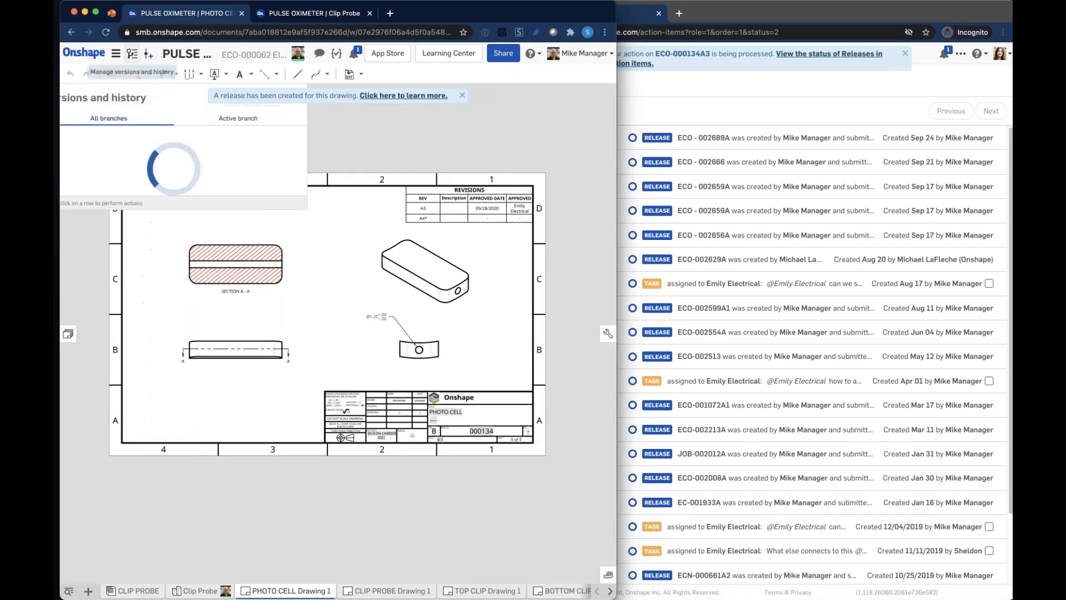
left_click(278, 183)
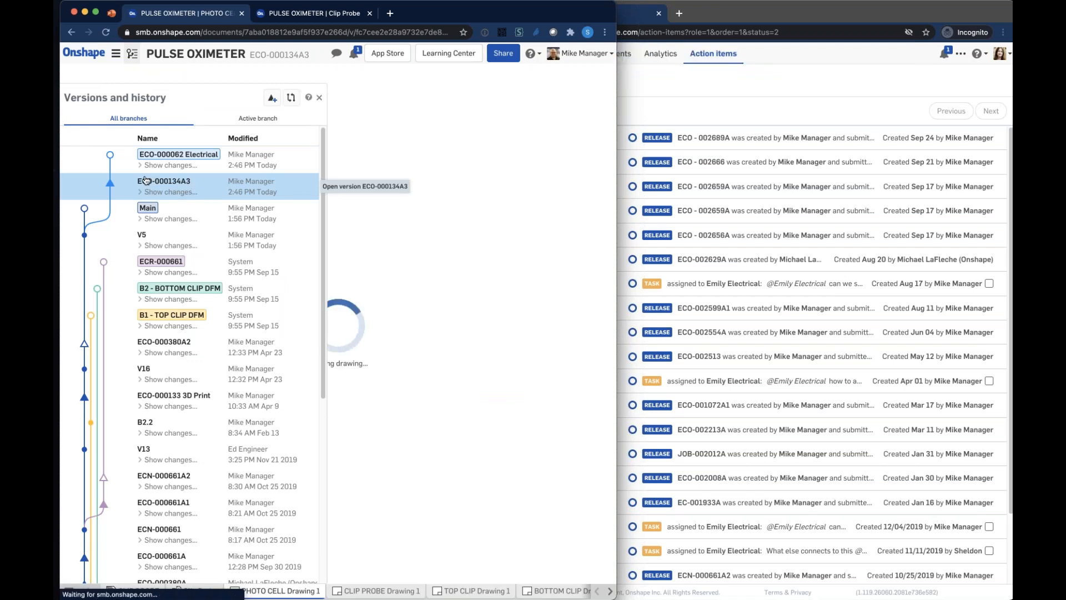
left_click(321, 97)
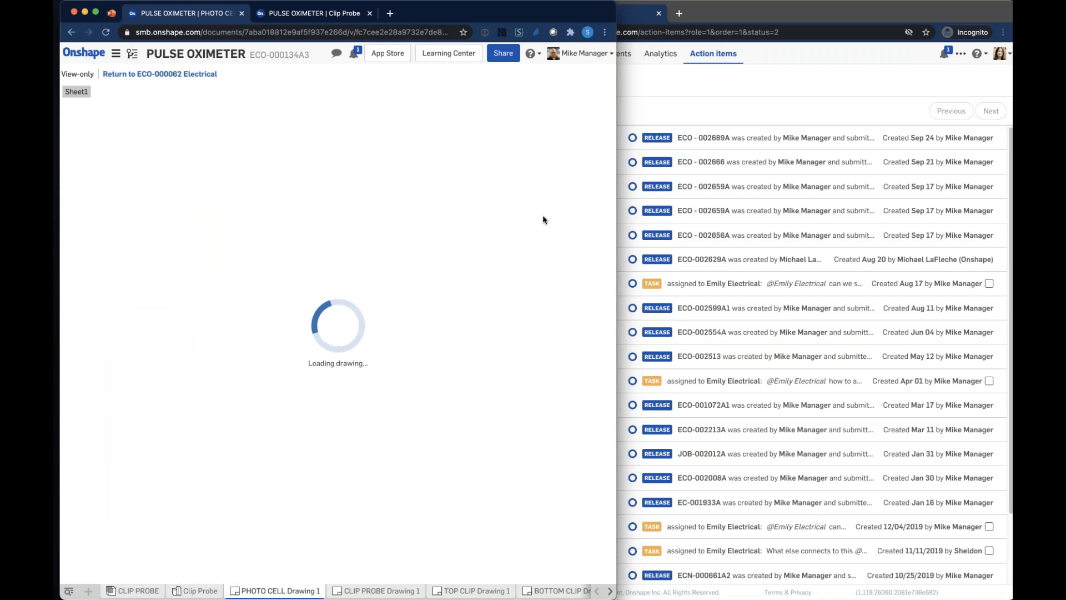
left_click_drag(616, 183, 774, 171)
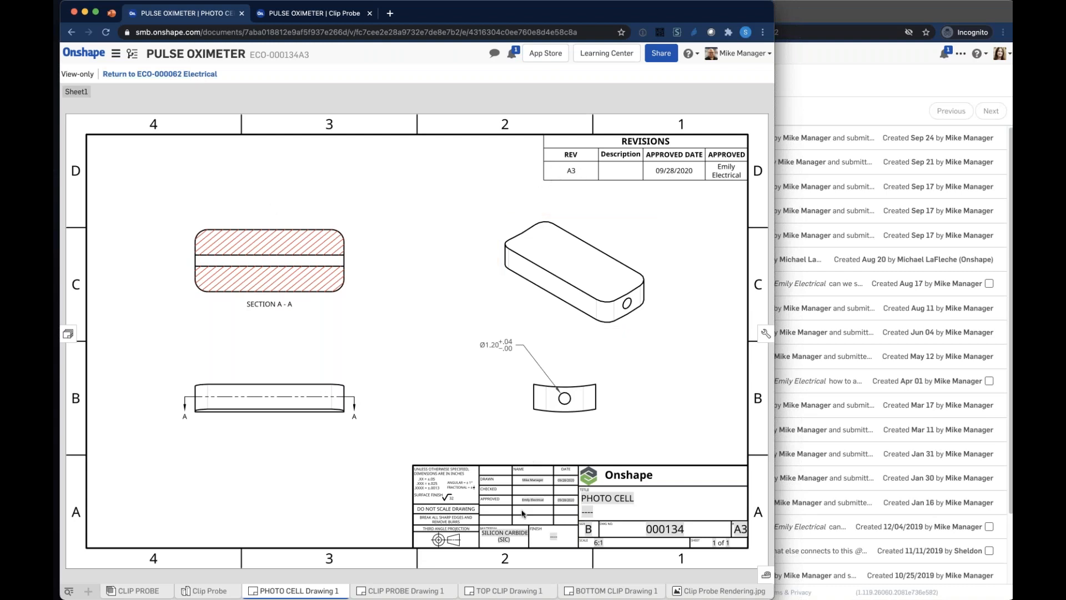
Examine the drawn and approved entries in the released drawing's title block, then fit the whole sheet in view.
scroll(507, 476, "up", 3)
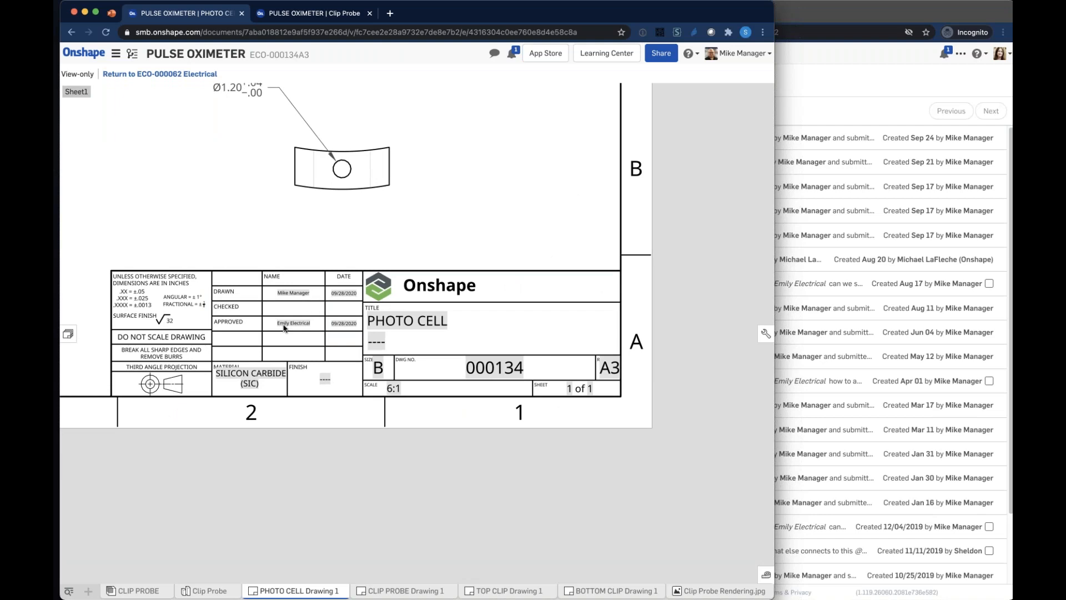
scroll(284, 328, "up", 5)
scroll(283, 322, "down", 4)
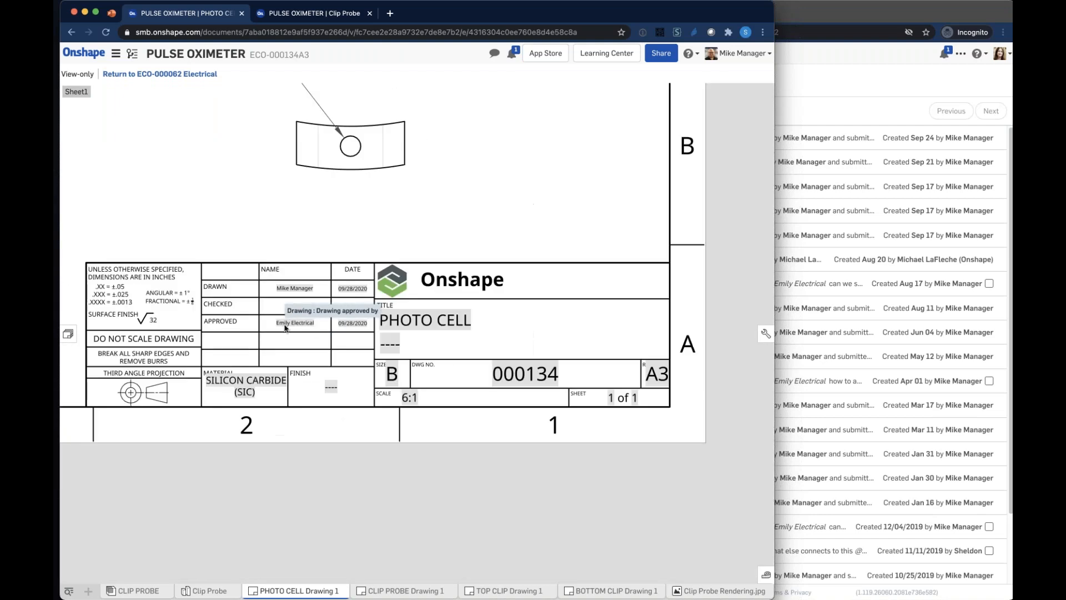
key("f")
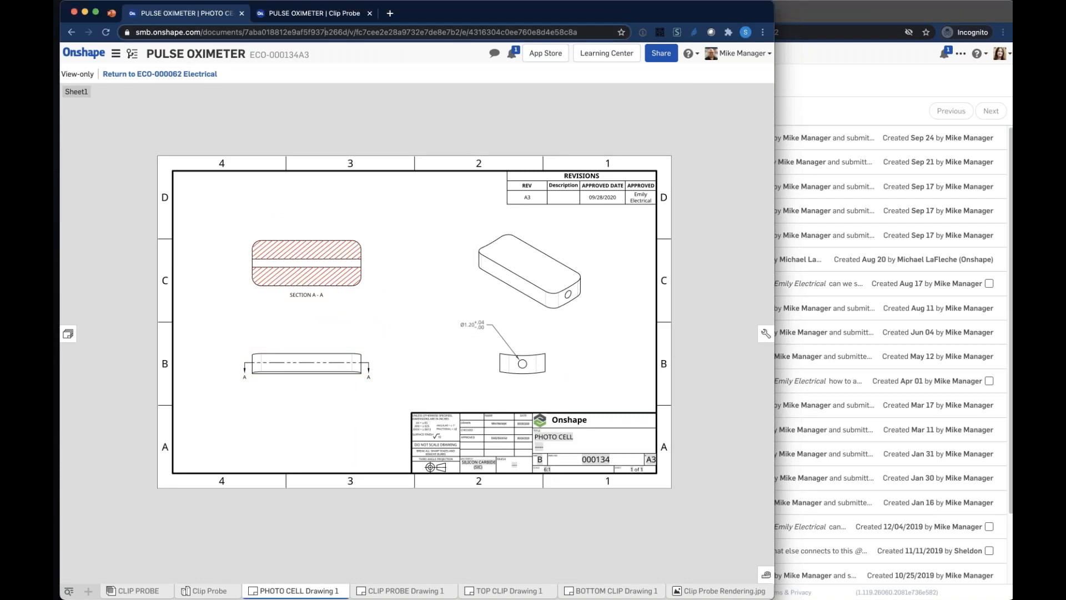
Copy the released drawing's link and set the guest's sharing permission to Can edit with only Comment allowed.
right_click(328, 32)
left_click(342, 103)
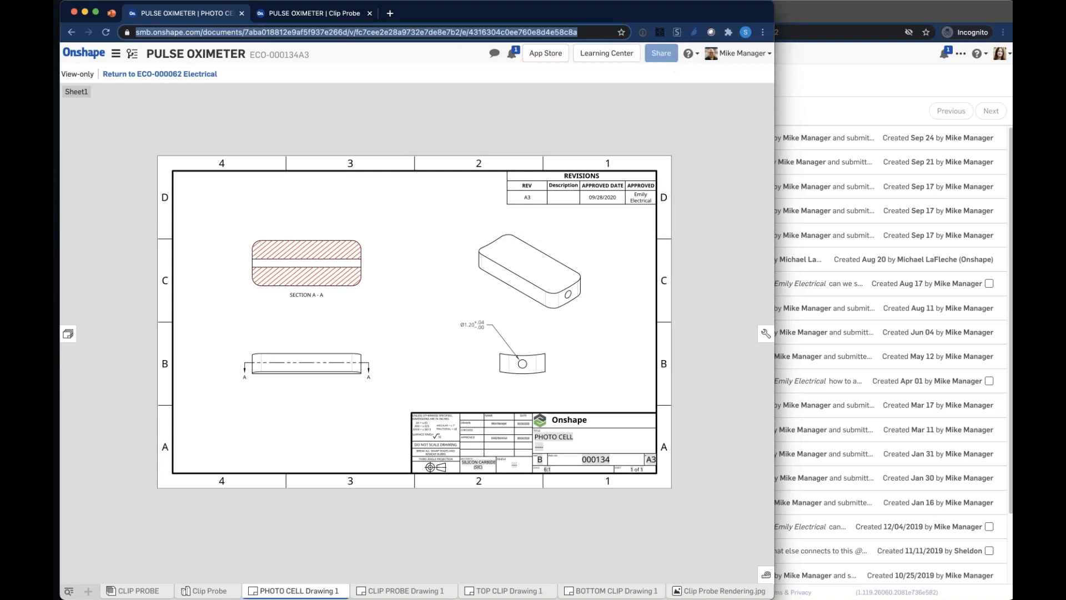
left_click(662, 53)
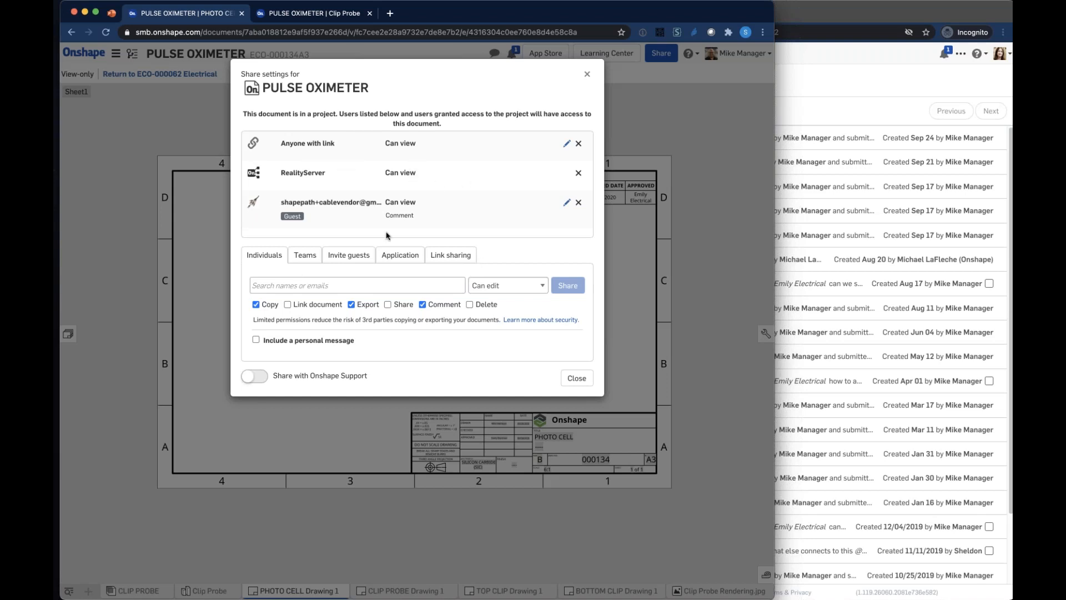
left_click(567, 202)
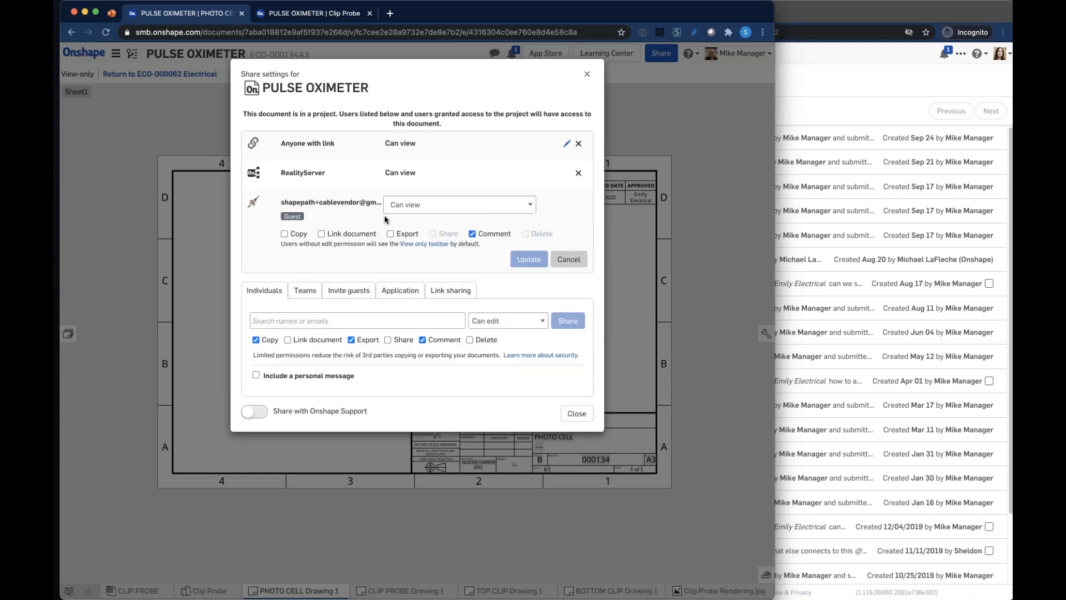
left_click(412, 206)
left_click(425, 199)
left_click(284, 233)
left_click(390, 234)
left_click(529, 249)
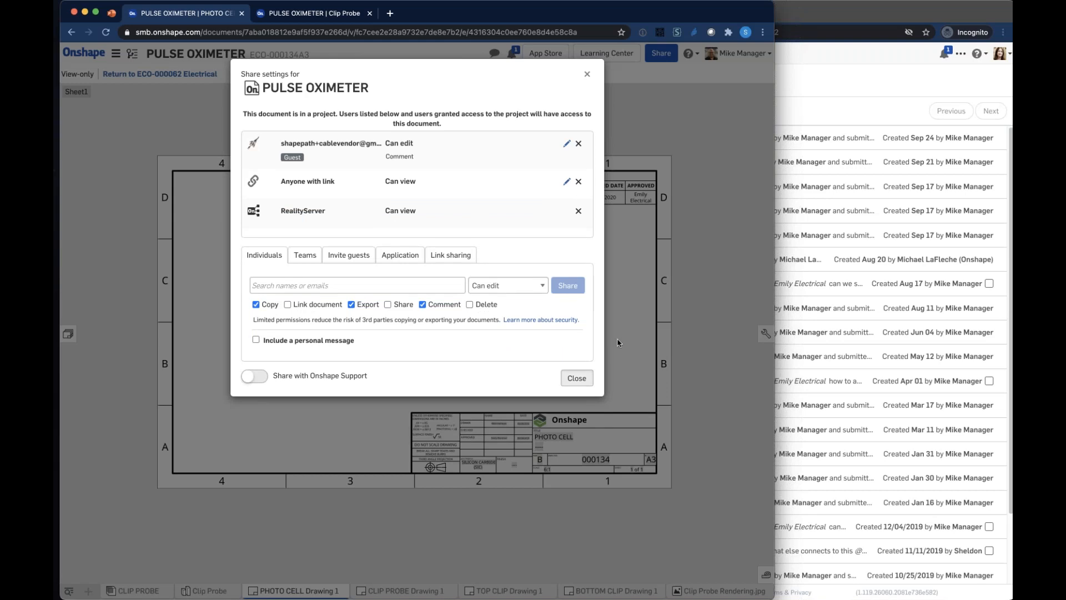
left_click(577, 378)
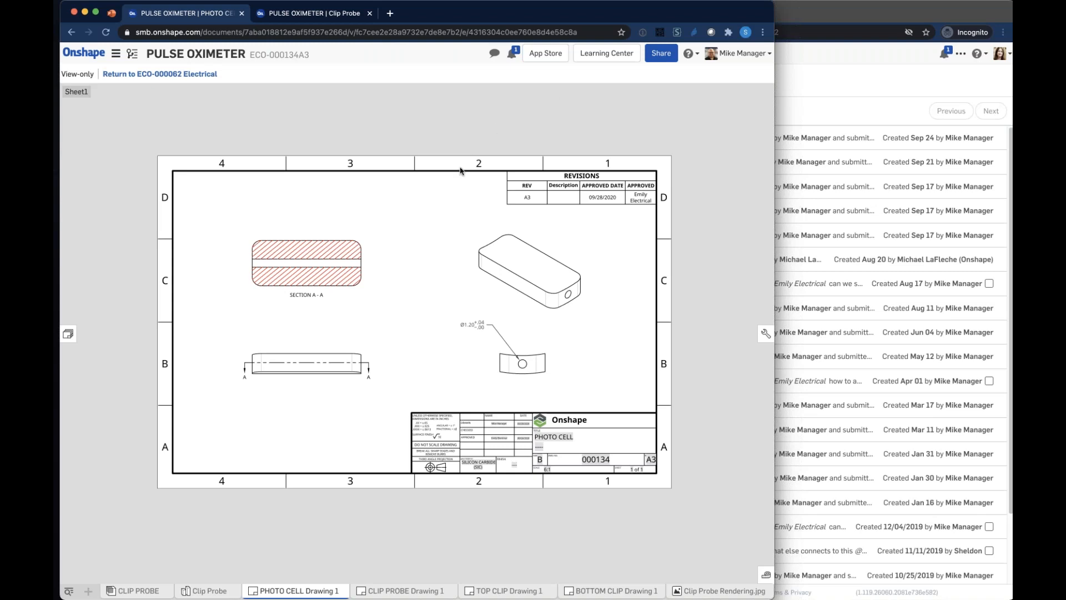
Review the document's share settings, including the Anyone with link entry, without changing them.
middle_click_drag(417, 149, 416, 159)
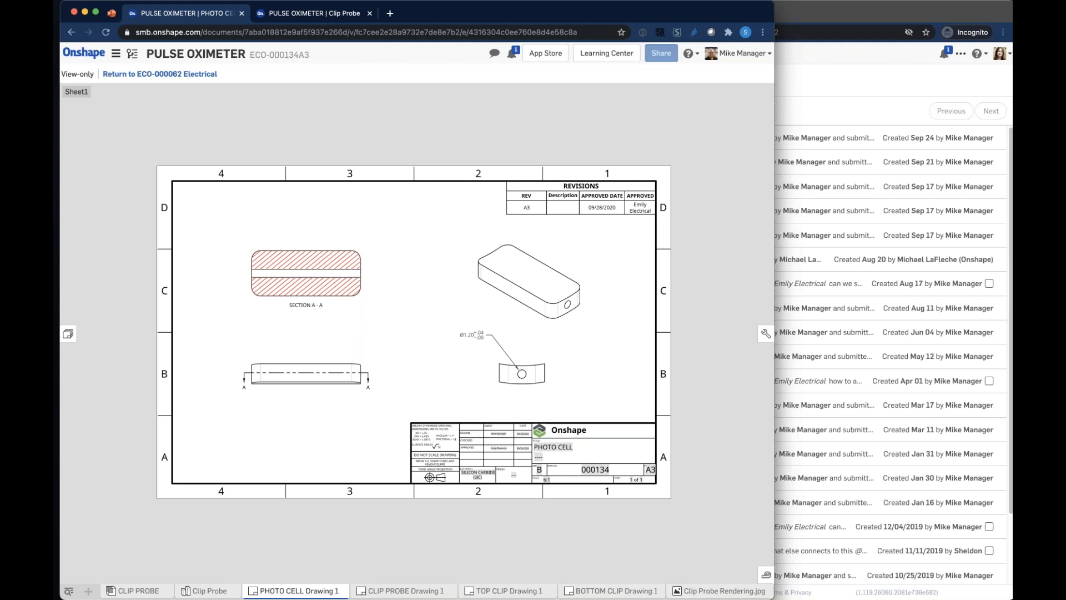
left_click(663, 54)
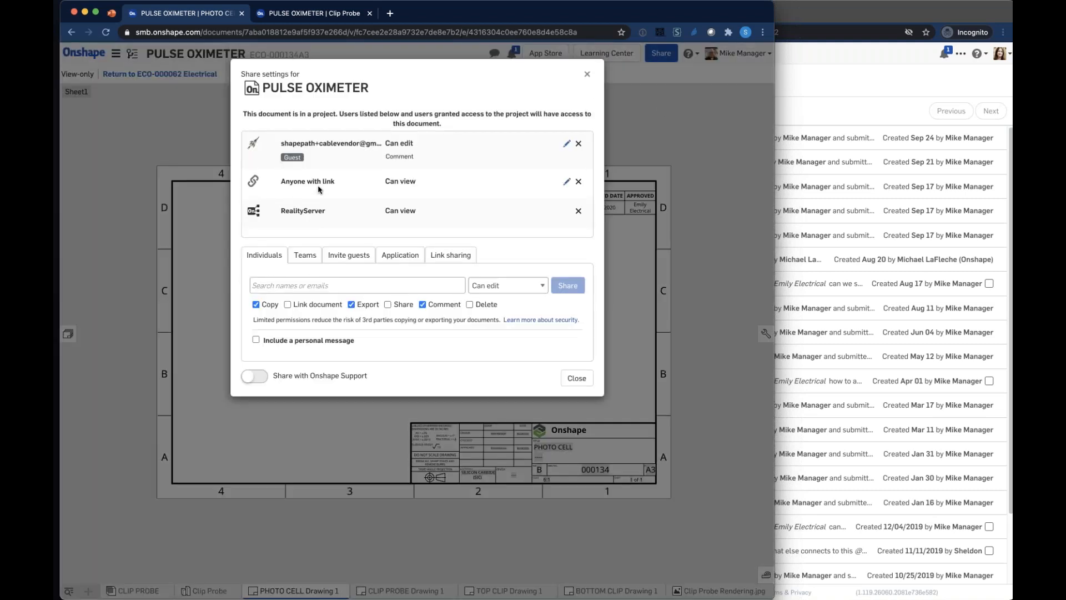
left_click(577, 379)
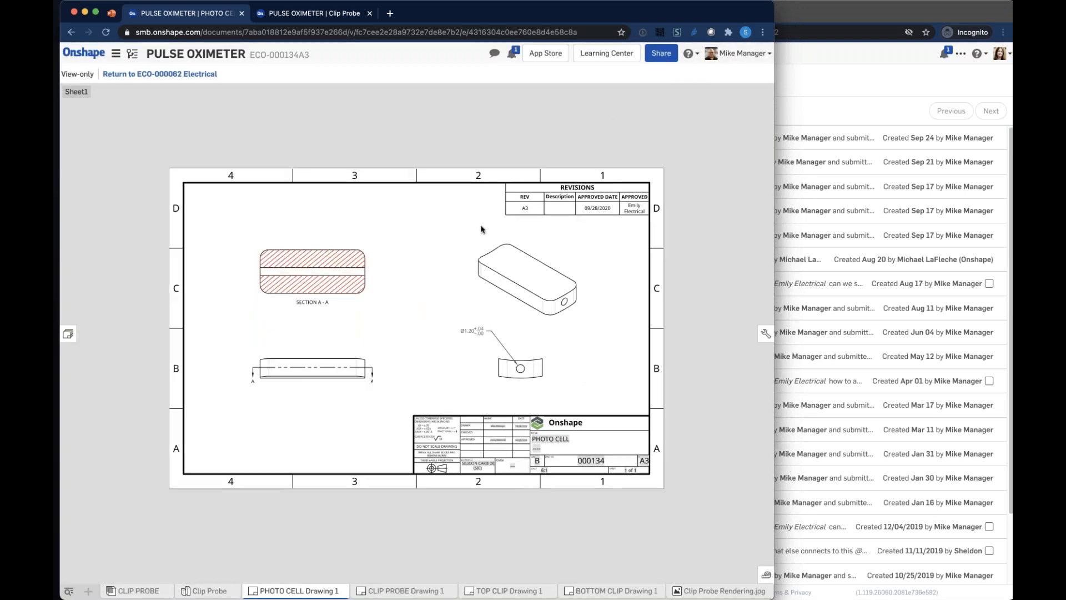
Enlarge the released PHOTO CELL drawing and widen its window over the reviewer's browser.
scroll(481, 229, "up", 5)
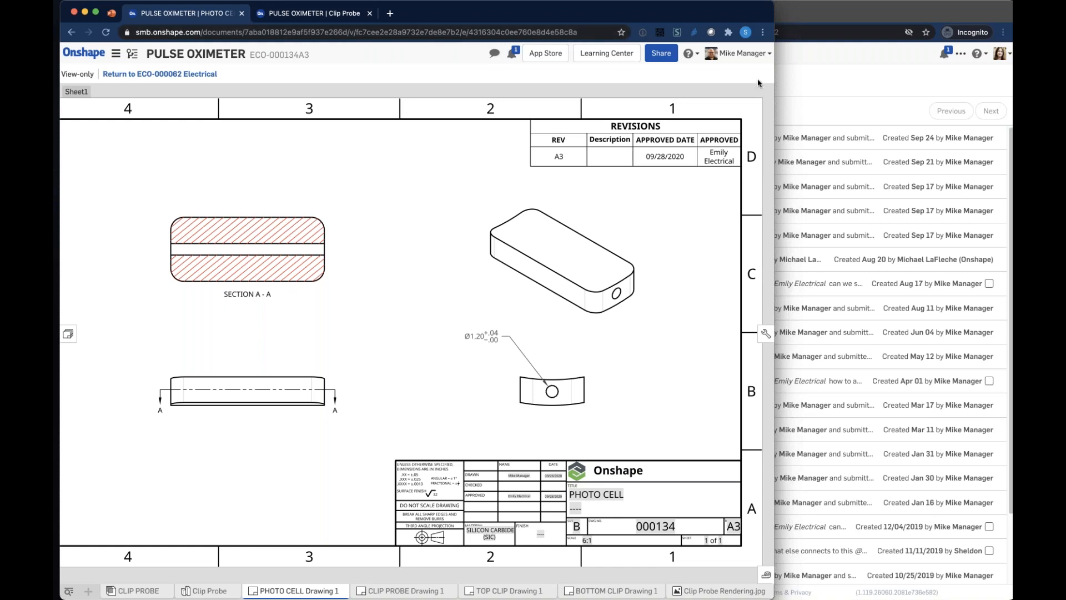
left_click_drag(774, 80, 865, 69)
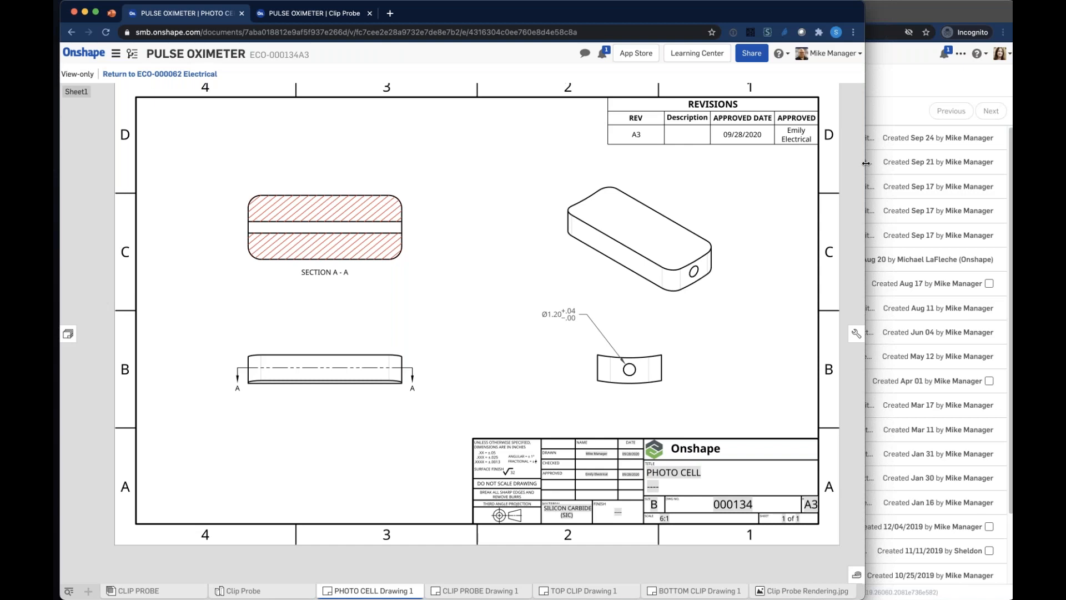
left_click_drag(866, 163, 935, 163)
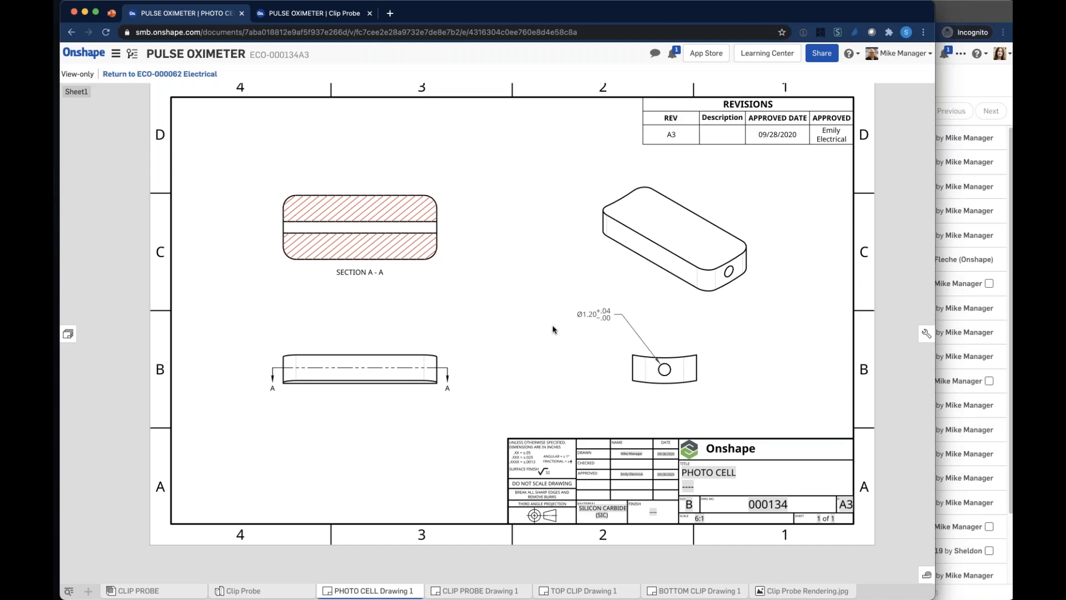
Switch to the Onshape Tristar presentation in PowerPoint and advance to the Infrastructure-, Platform- and Software-as-a-Service slide.
left_click(111, 12)
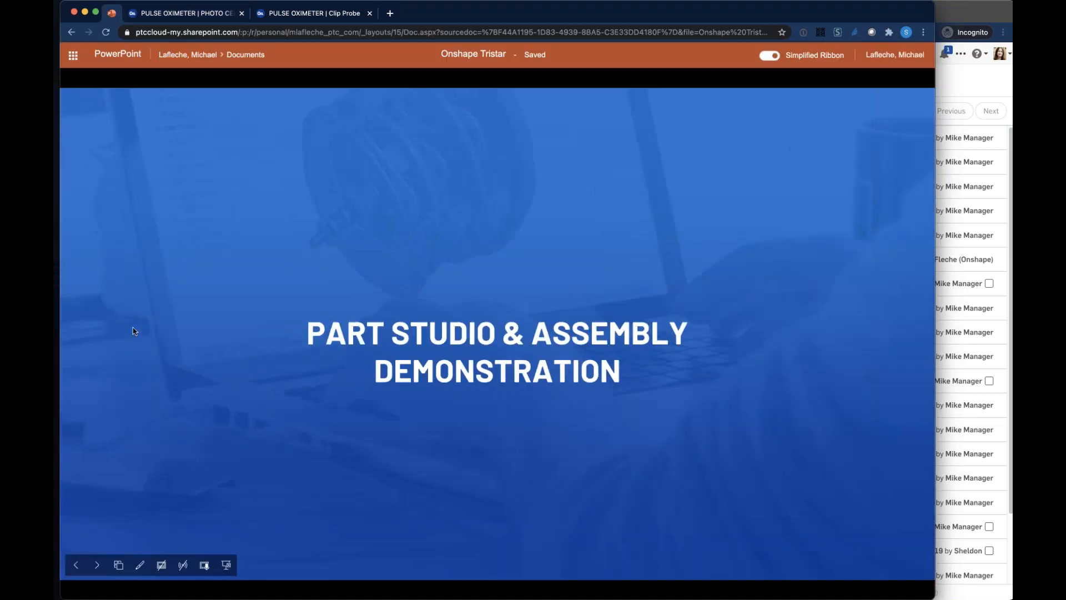
left_click(98, 566)
left_click(97, 565)
left_click(98, 566)
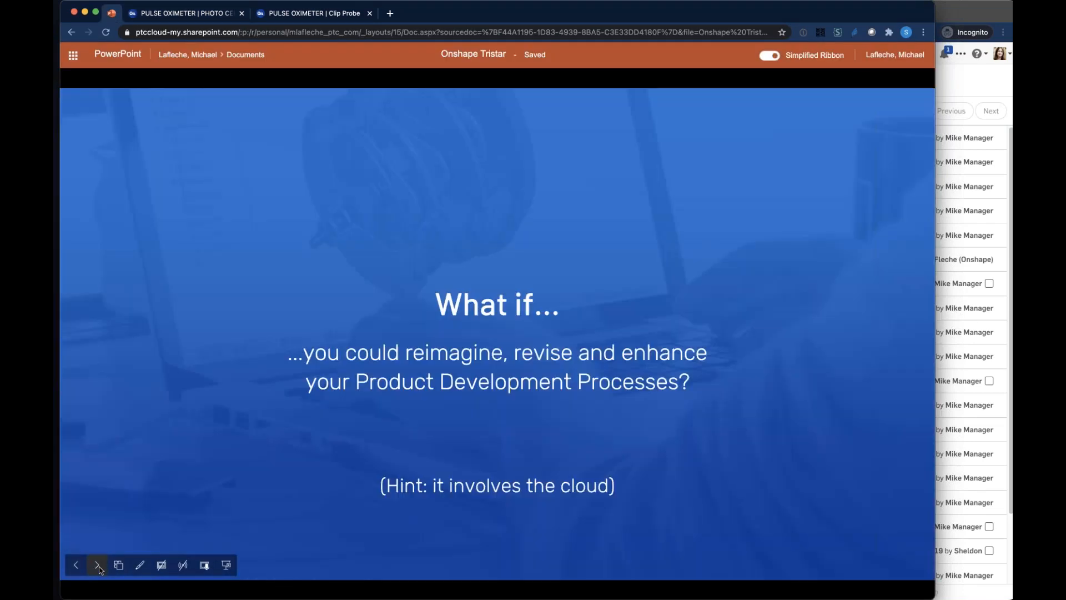
left_click(98, 565)
left_click(98, 566)
left_click(75, 565)
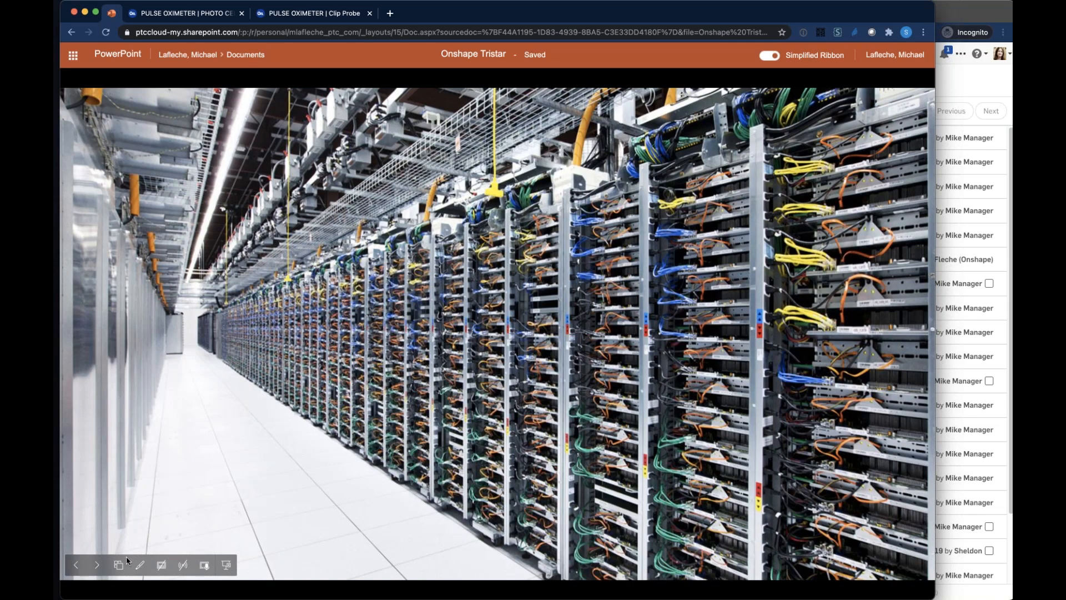
left_click(97, 566)
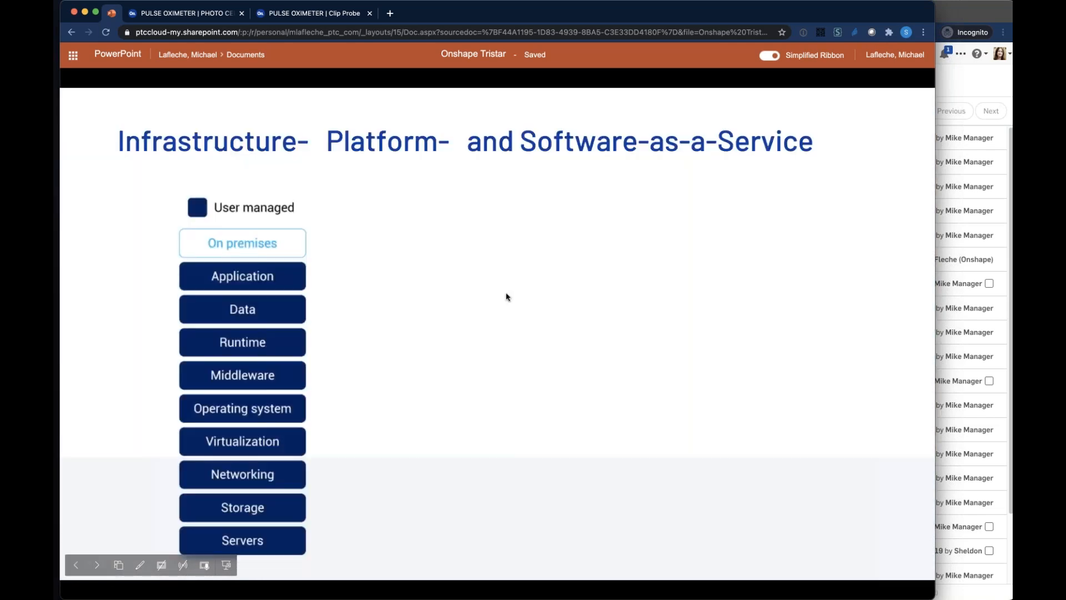